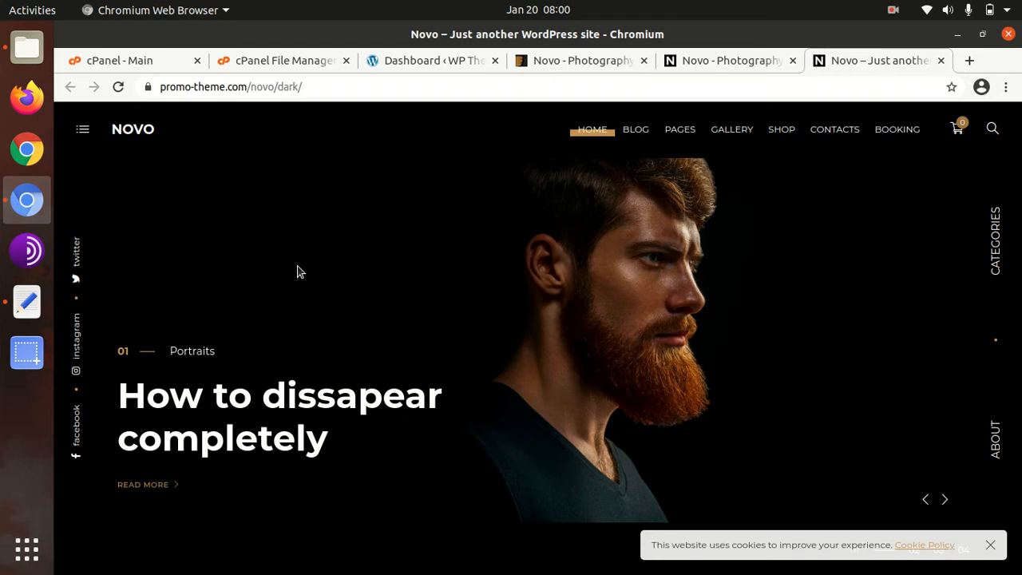
- Return to the Novo theme overview and review the numbered light and dark homepage demos, from Photographer through Videographer
{"action": "mouse_move", "coordinate": [627, 141]}
{"action": "left_click", "coordinate": [709, 61]}
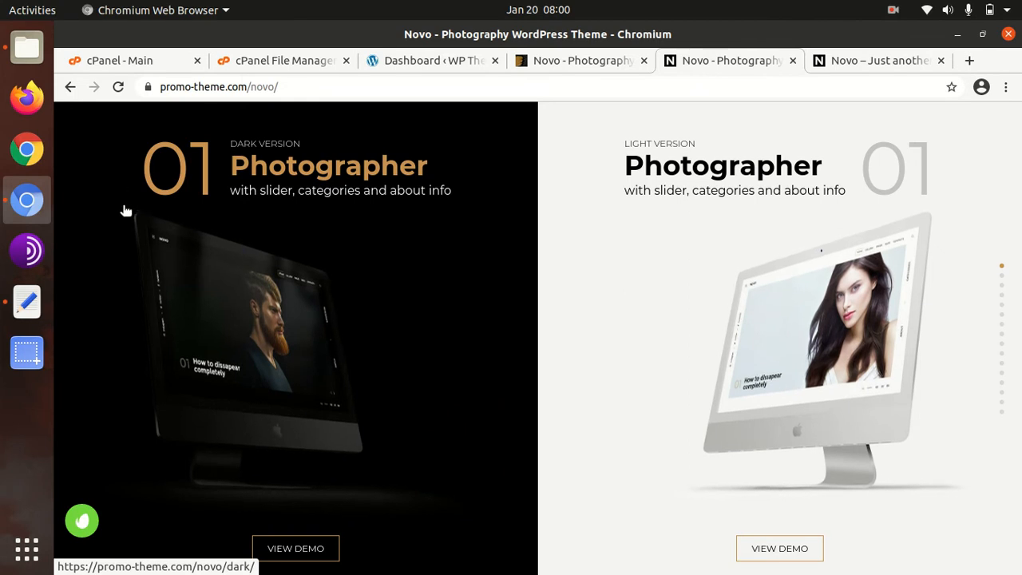
{"action": "scroll", "coordinate": [208, 343], "scroll_direction": "down", "scroll_amount": 1}
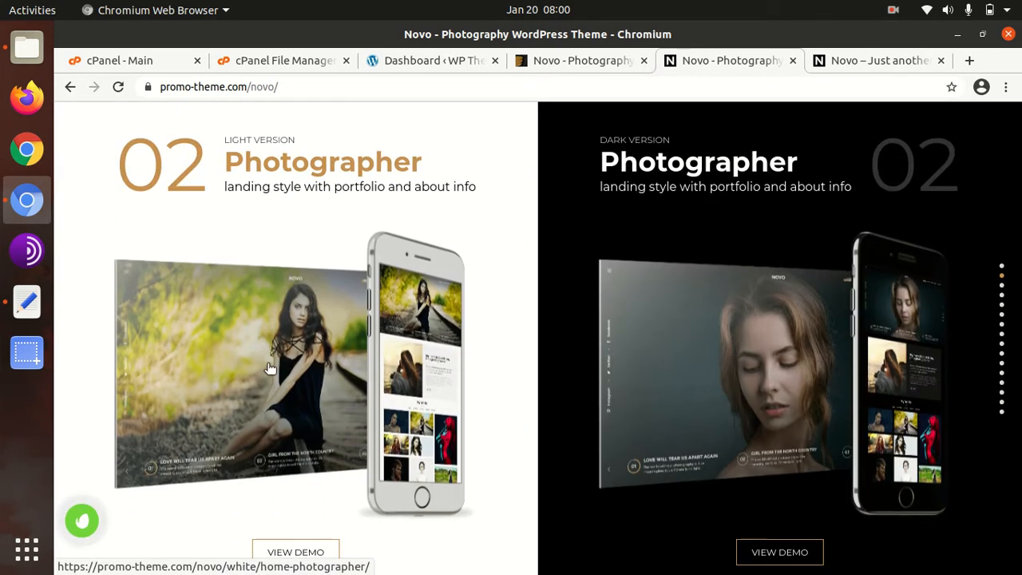
{"action": "scroll", "coordinate": [270, 368], "scroll_direction": "down", "scroll_amount": 1}
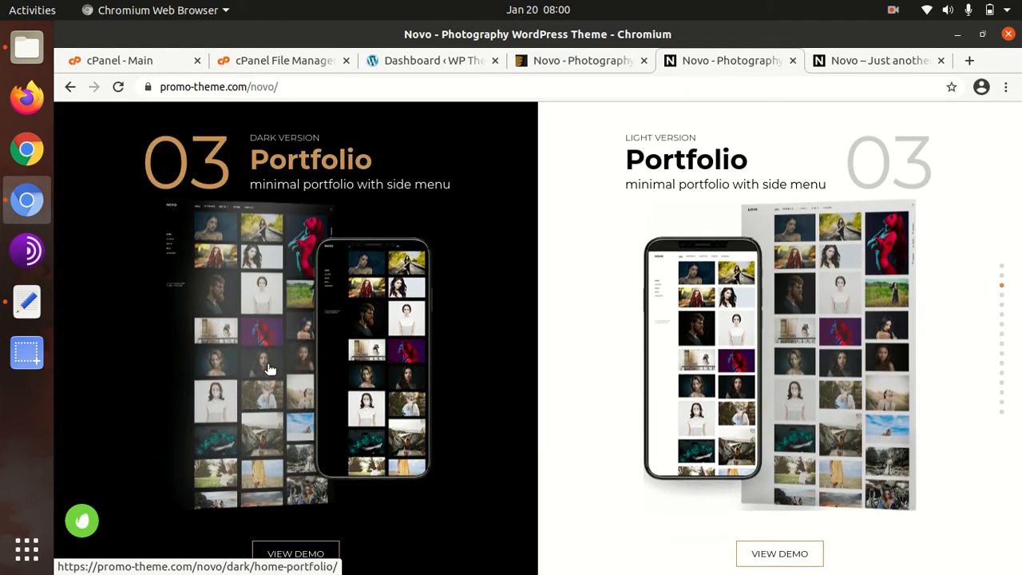
{"action": "scroll", "coordinate": [270, 369], "scroll_direction": "down", "scroll_amount": 1}
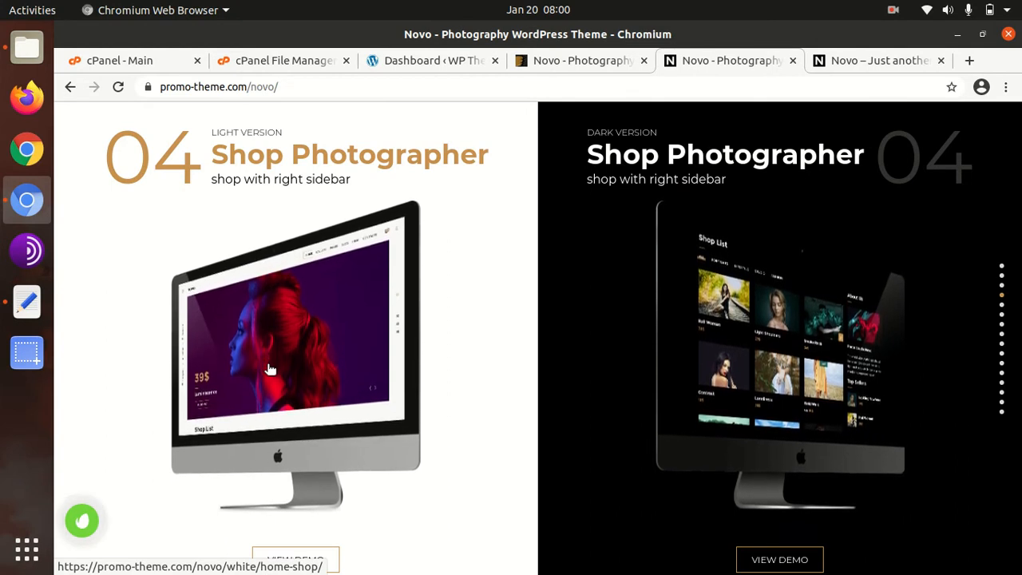
{"action": "scroll", "coordinate": [270, 369], "scroll_direction": "down", "scroll_amount": 1}
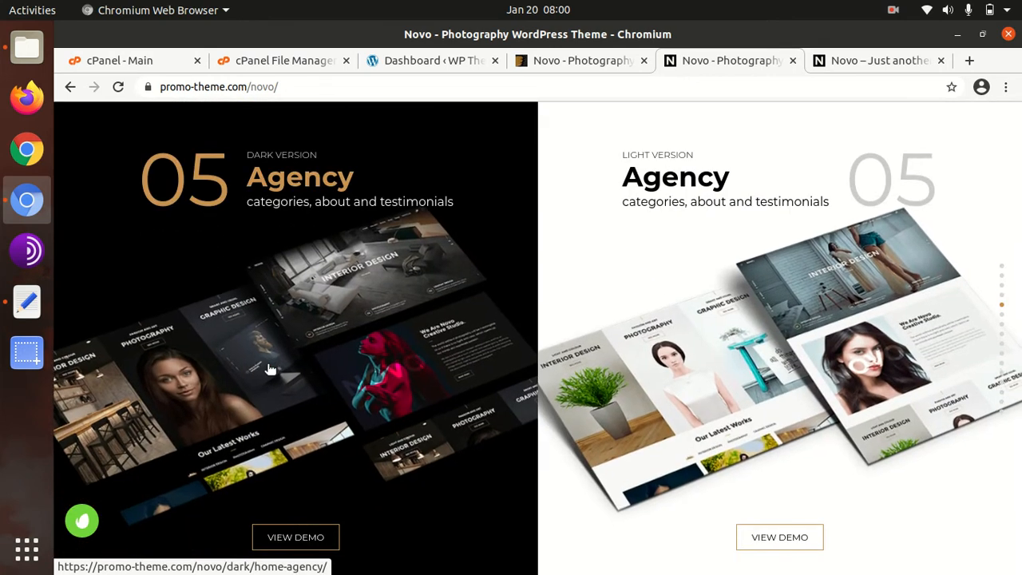
{"action": "scroll", "coordinate": [270, 369], "scroll_direction": "down", "scroll_amount": 1}
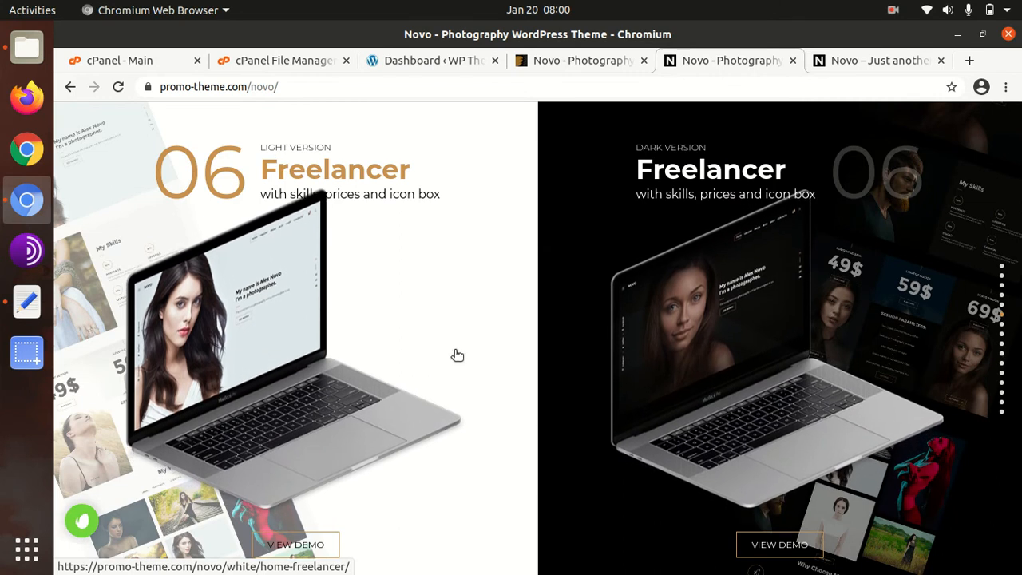
{"action": "scroll", "coordinate": [458, 354], "scroll_direction": "down", "scroll_amount": 1}
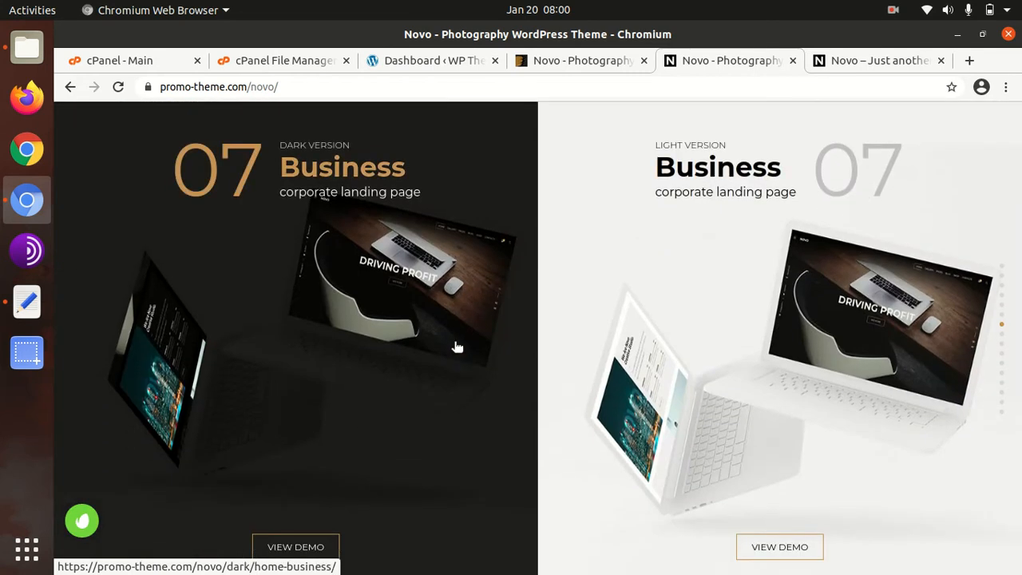
{"action": "scroll", "coordinate": [458, 355], "scroll_direction": "down", "scroll_amount": 1}
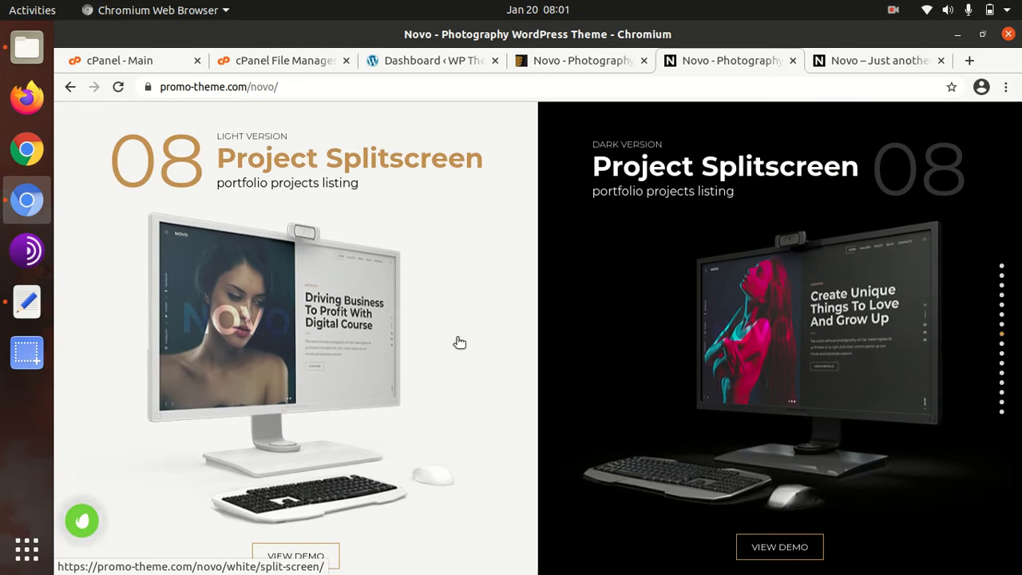
{"action": "scroll", "coordinate": [459, 341], "scroll_direction": "down", "scroll_amount": 1}
{"action": "scroll", "coordinate": [459, 342], "scroll_direction": "down", "scroll_amount": 1}
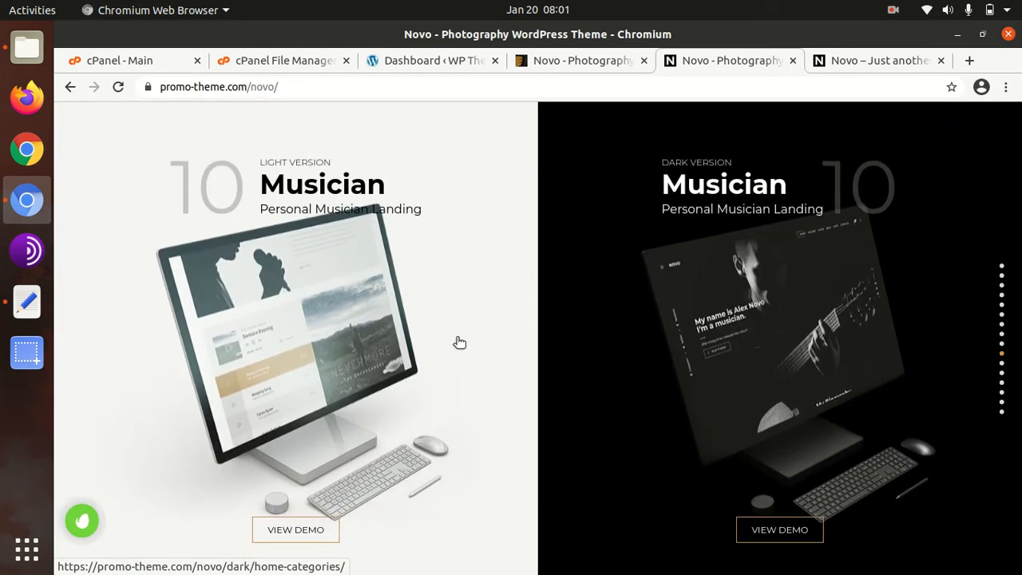
{"action": "scroll", "coordinate": [459, 342], "scroll_direction": "down", "scroll_amount": 1}
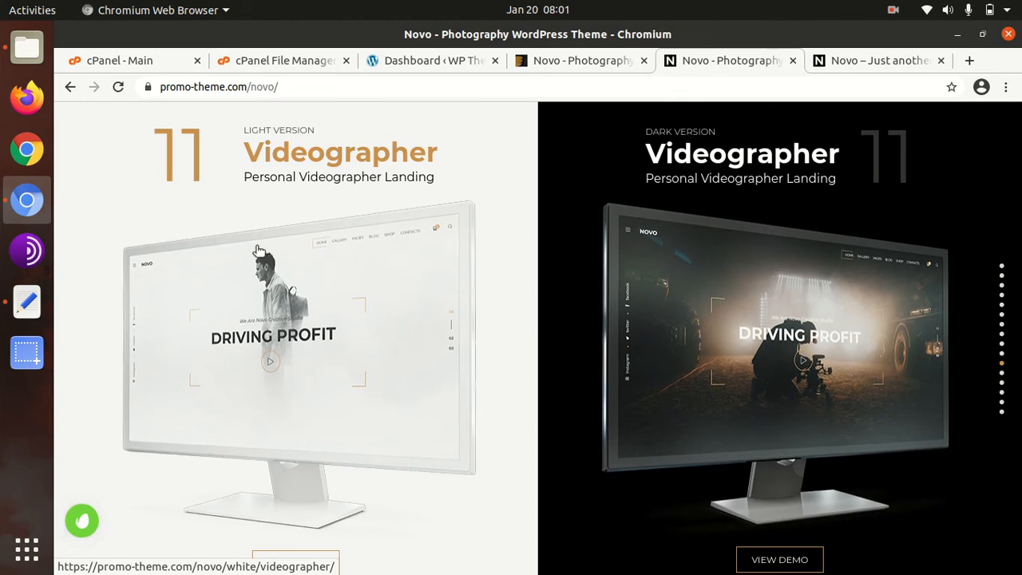
- Examine the overview's sections on gallery display types, useful pages, menu display types and theme features
{"action": "scroll", "coordinate": [260, 252], "scroll_direction": "down", "scroll_amount": 1}
{"action": "scroll", "coordinate": [257, 251], "scroll_direction": "down", "scroll_amount": 1}
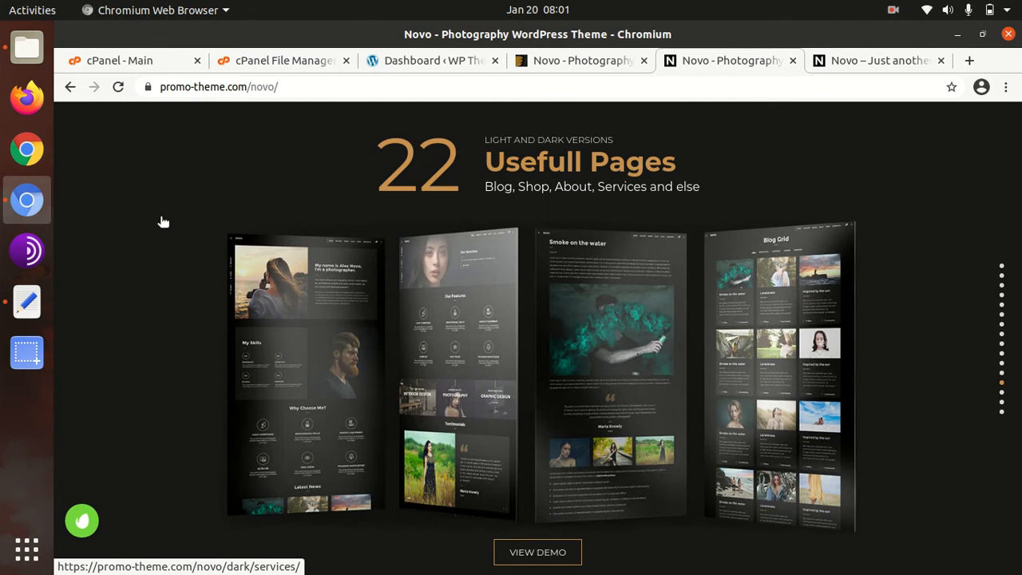
{"action": "scroll", "coordinate": [163, 221], "scroll_direction": "down", "scroll_amount": 1}
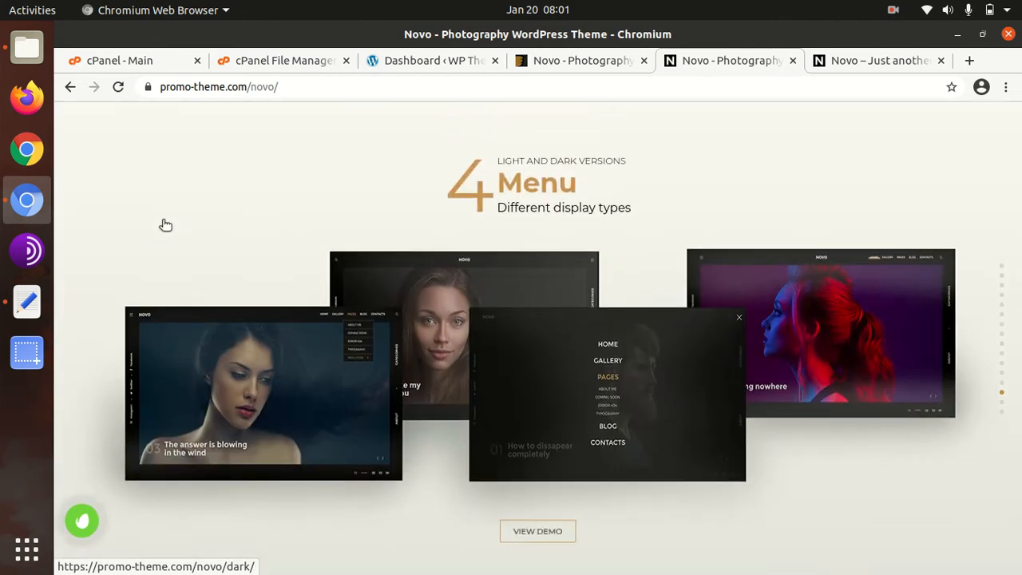
{"action": "scroll", "coordinate": [166, 225], "scroll_direction": "down", "scroll_amount": 1}
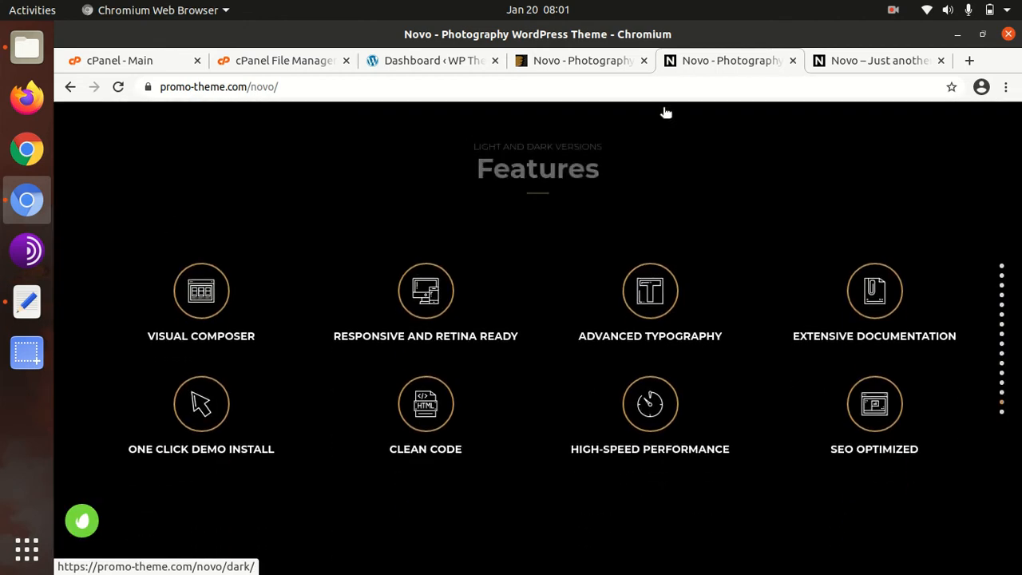
- Open the Grid blog layout in the dark Novo demo and look through its posts
{"action": "left_click", "coordinate": [892, 61]}
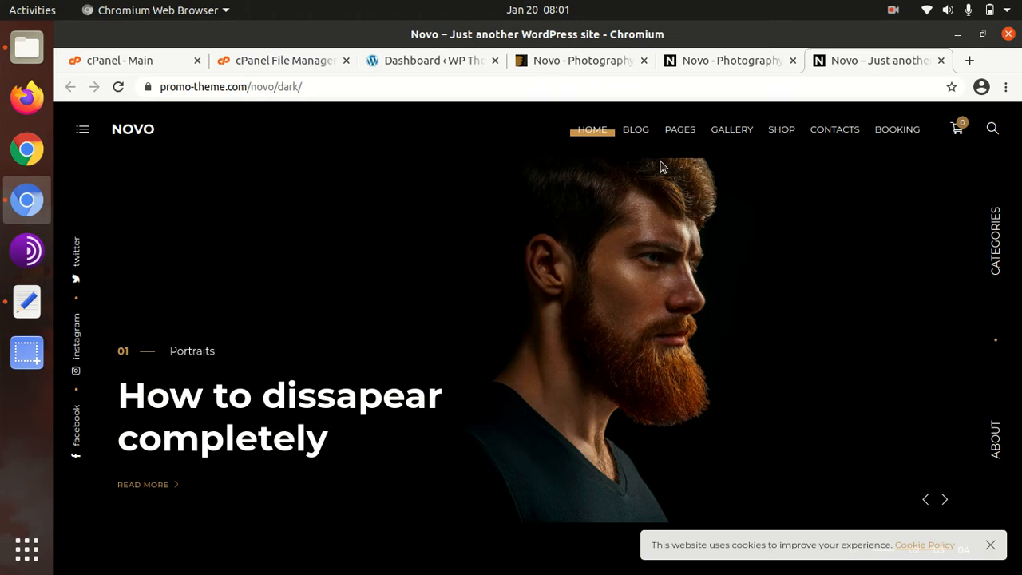
{"action": "mouse_move", "coordinate": [643, 145]}
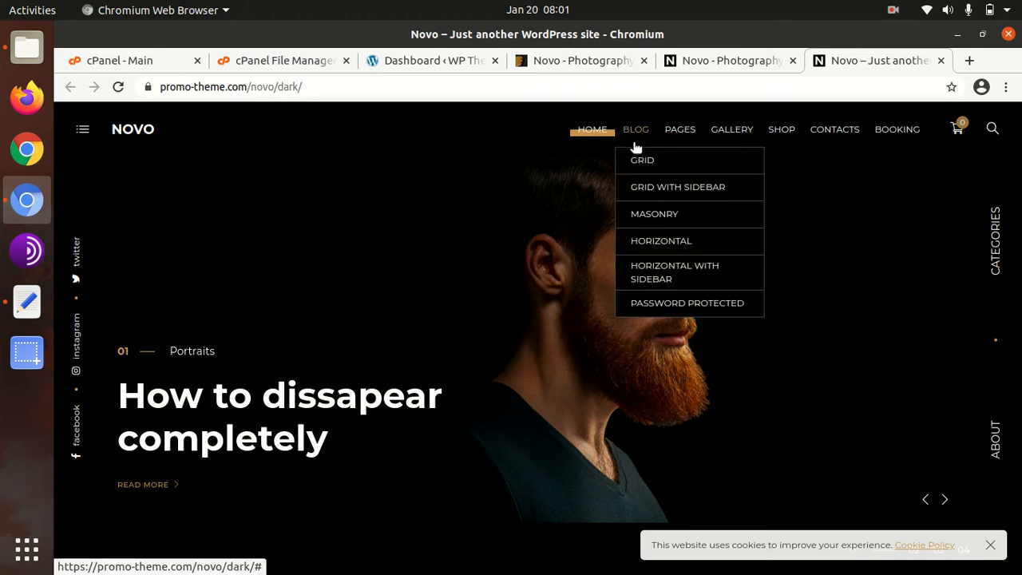
{"action": "left_click", "coordinate": [636, 162]}
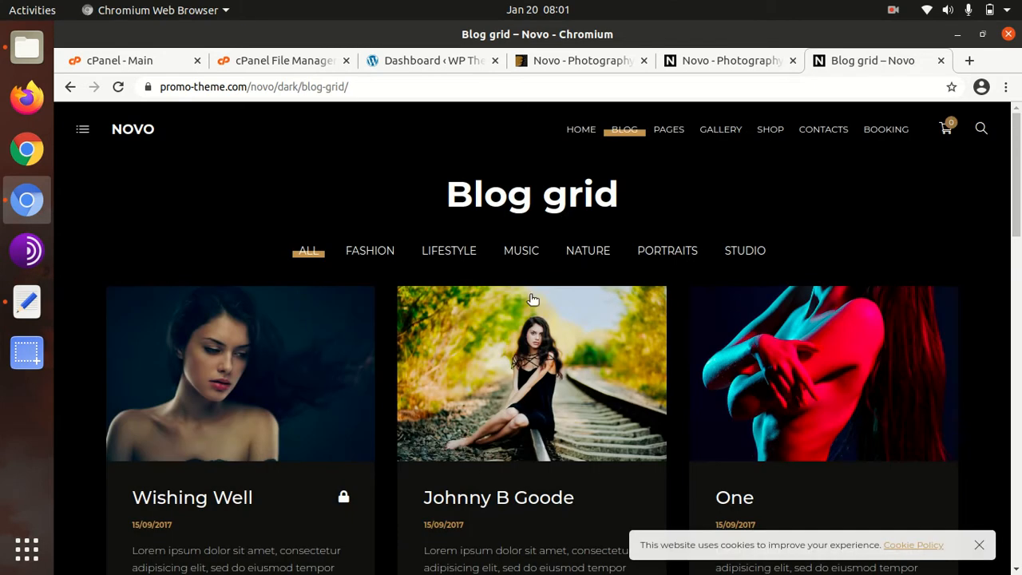
{"action": "scroll", "coordinate": [537, 292], "scroll_direction": "down", "scroll_amount": 5}
{"action": "scroll", "coordinate": [534, 297], "scroll_direction": "down", "scroll_amount": 5}
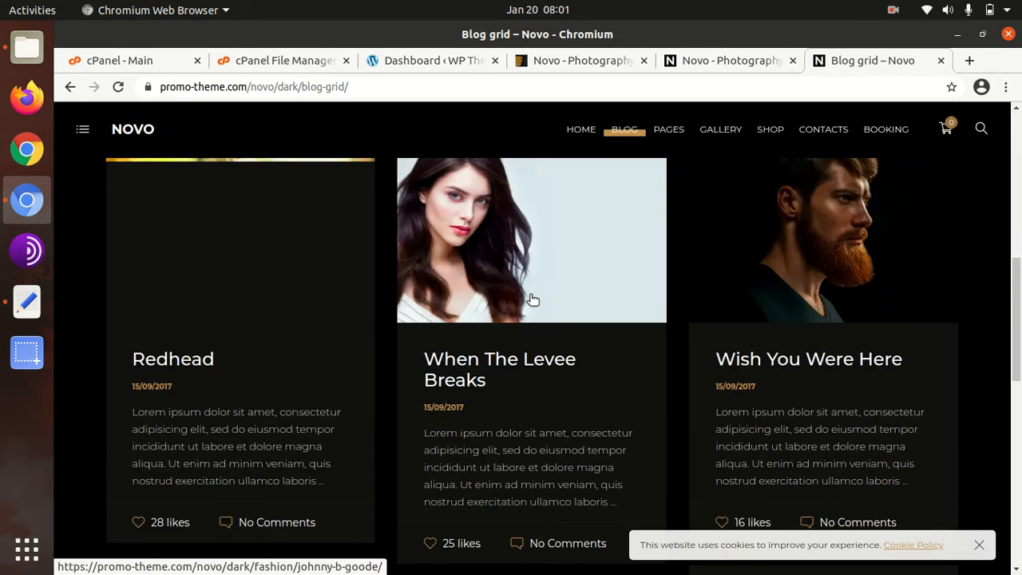
- Open the dark demo's About Me page, look through it to the footer, and view the available gallery and carousel layouts
{"action": "mouse_move", "coordinate": [658, 140]}
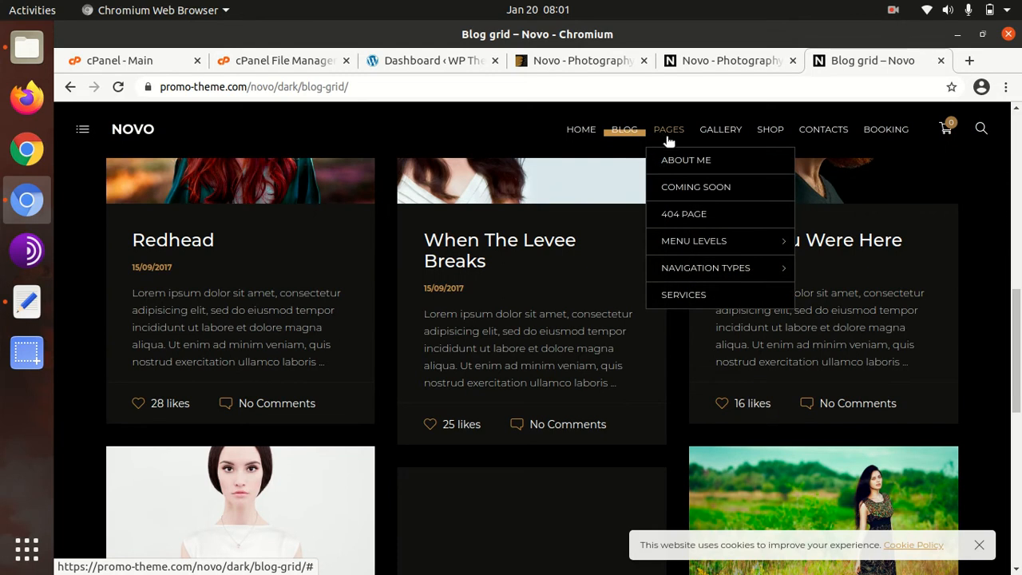
{"action": "left_click", "coordinate": [678, 165]}
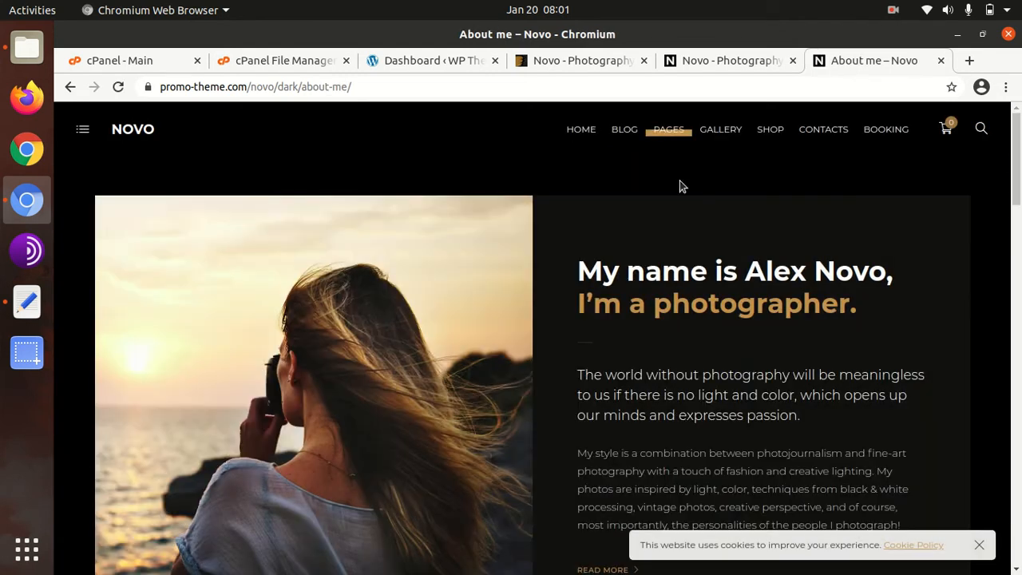
{"action": "scroll", "coordinate": [684, 198], "scroll_direction": "down", "scroll_amount": 12}
{"action": "scroll", "coordinate": [684, 200], "scroll_direction": "down", "scroll_amount": 10}
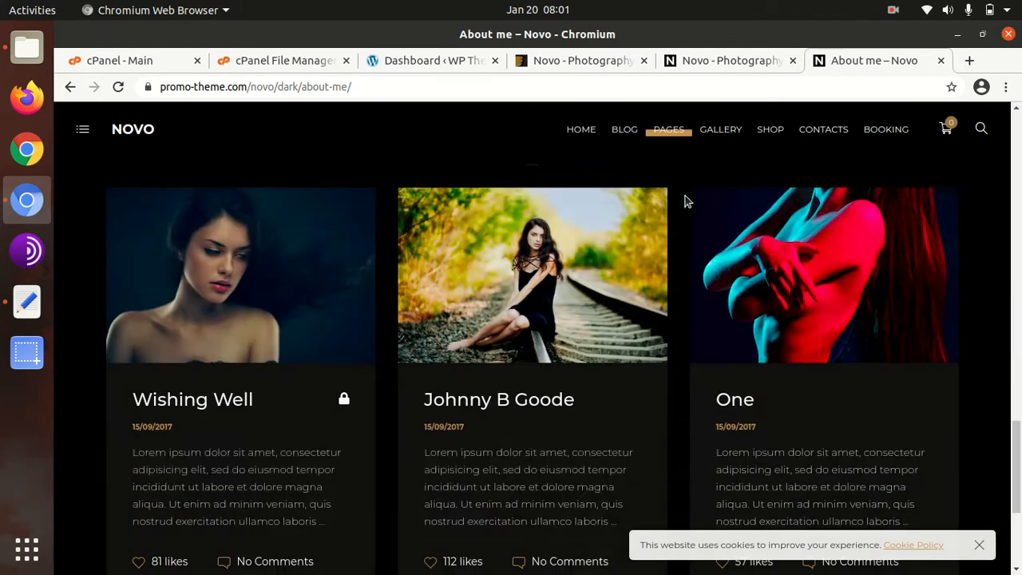
{"action": "scroll", "coordinate": [684, 200], "scroll_direction": "down", "scroll_amount": 3}
{"action": "mouse_move", "coordinate": [723, 126]}
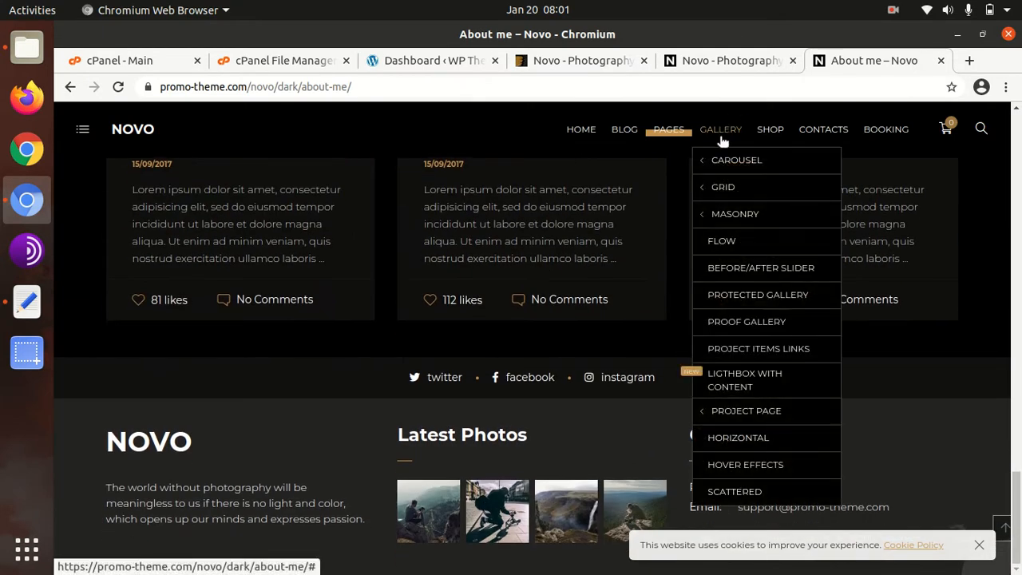
{"action": "mouse_move", "coordinate": [724, 164]}
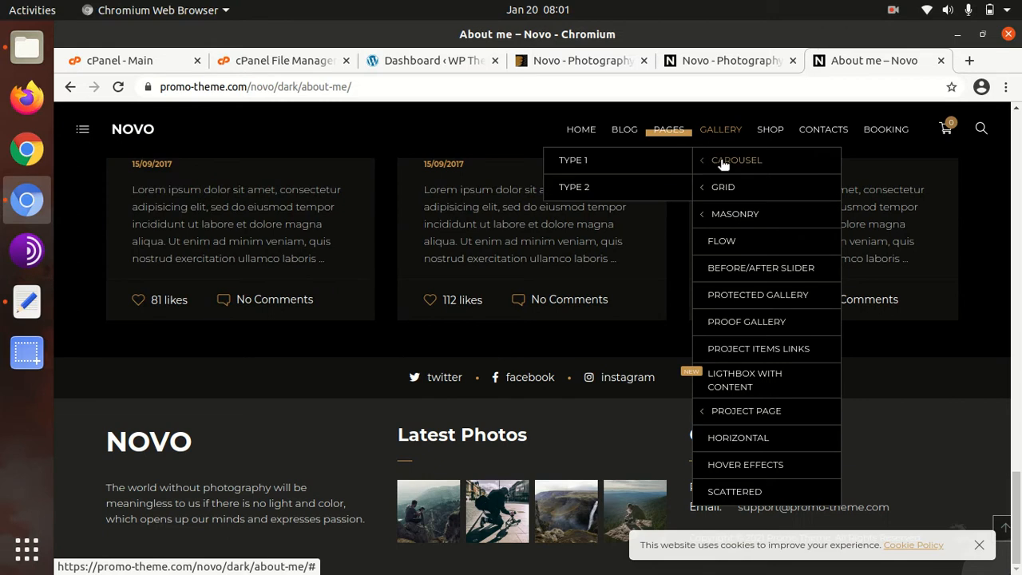
- Go back to the Novo theme overview and review its closing sections and the homepage demos in reverse order up to Agency
{"action": "left_click", "coordinate": [707, 63]}
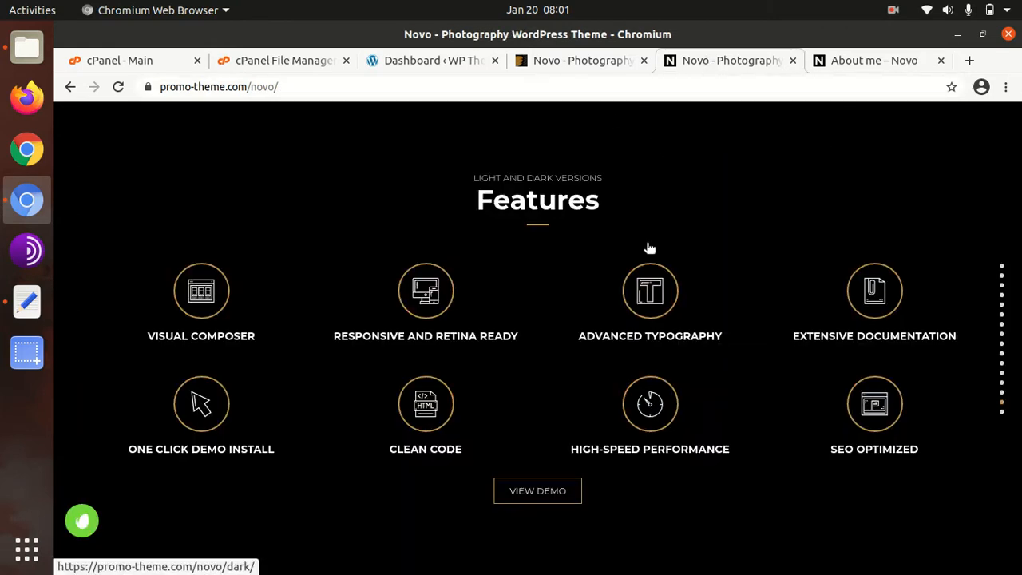
{"action": "scroll", "coordinate": [663, 238], "scroll_direction": "up", "scroll_amount": 5}
{"action": "scroll", "coordinate": [671, 251], "scroll_direction": "down", "scroll_amount": 8}
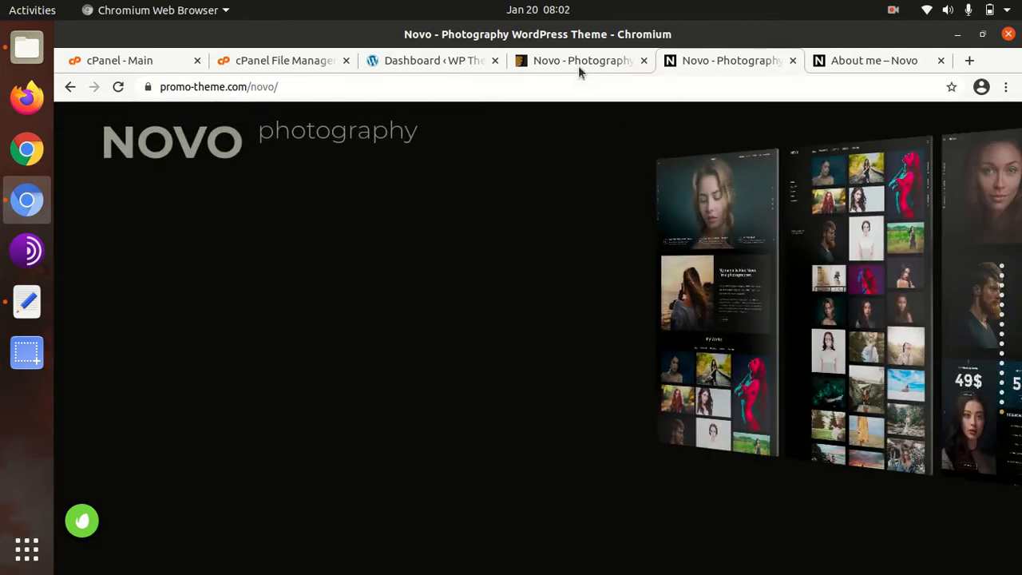
{"action": "left_click", "coordinate": [574, 60]}
{"action": "left_click", "coordinate": [713, 61]}
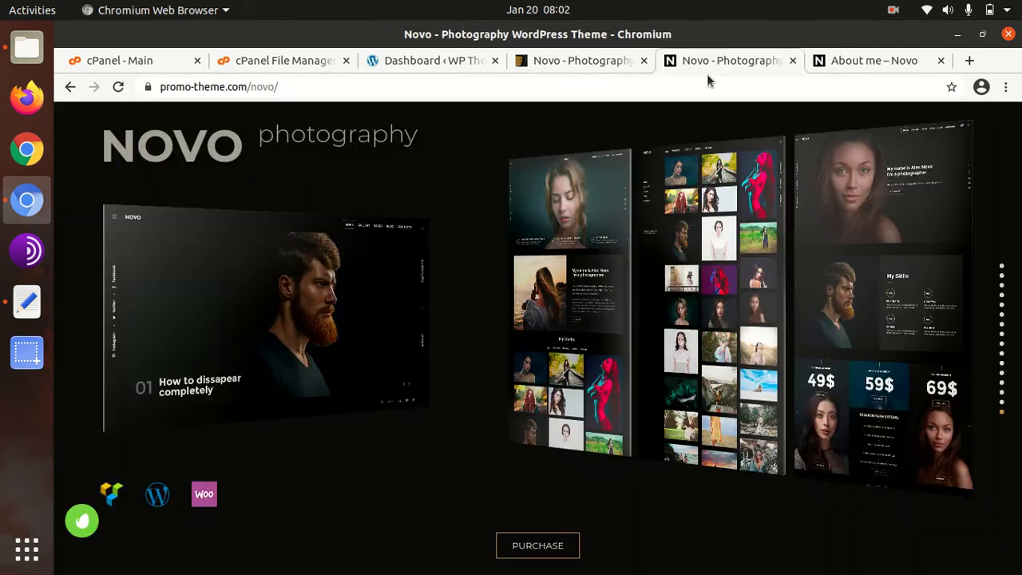
{"action": "scroll", "coordinate": [604, 299], "scroll_direction": "up", "scroll_amount": 4}
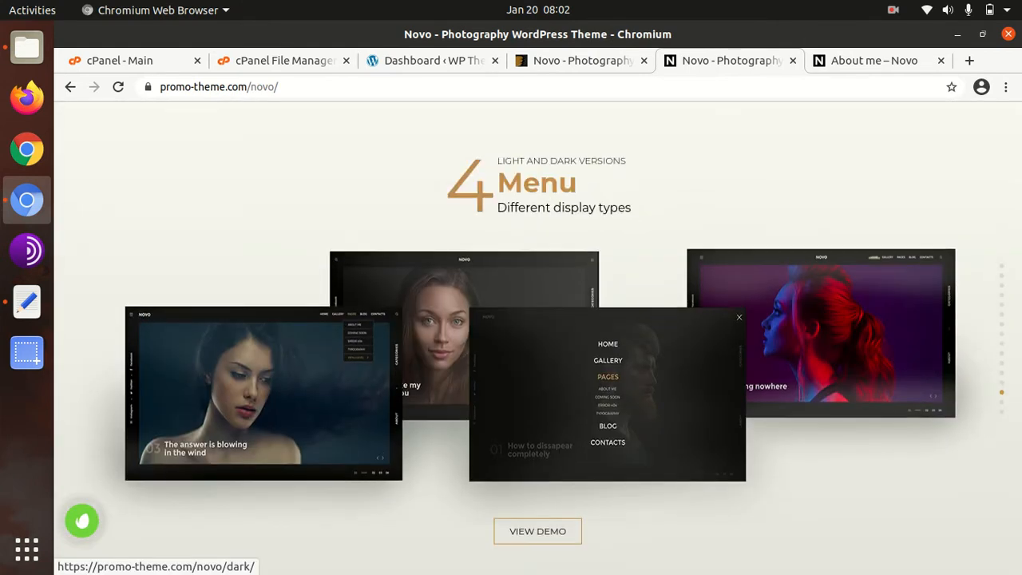
{"action": "scroll", "coordinate": [982, 301], "scroll_direction": "up", "scroll_amount": 2}
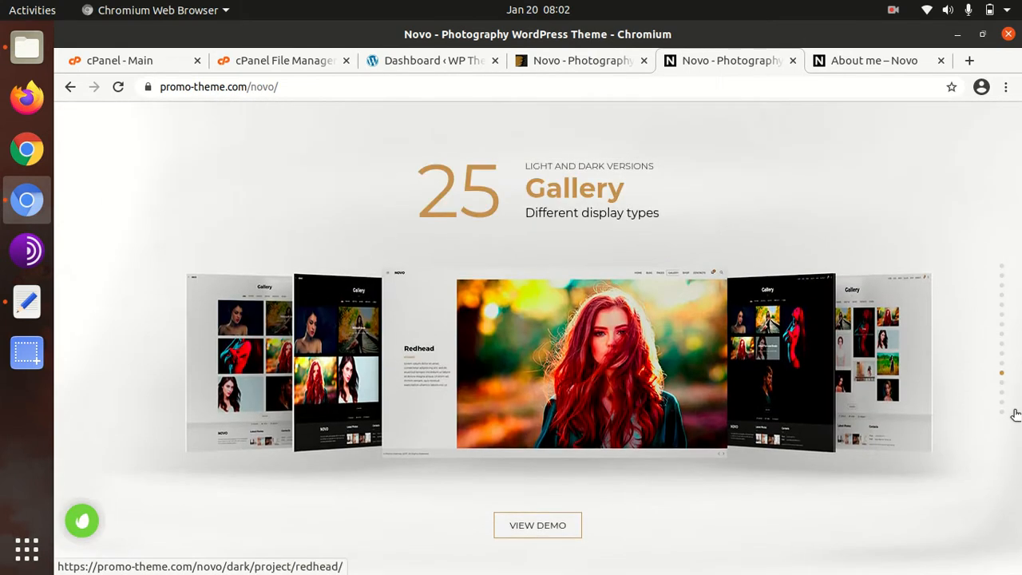
{"action": "scroll", "coordinate": [1016, 418], "scroll_direction": "up", "scroll_amount": 1}
{"action": "scroll", "coordinate": [1015, 413], "scroll_direction": "up", "scroll_amount": 2}
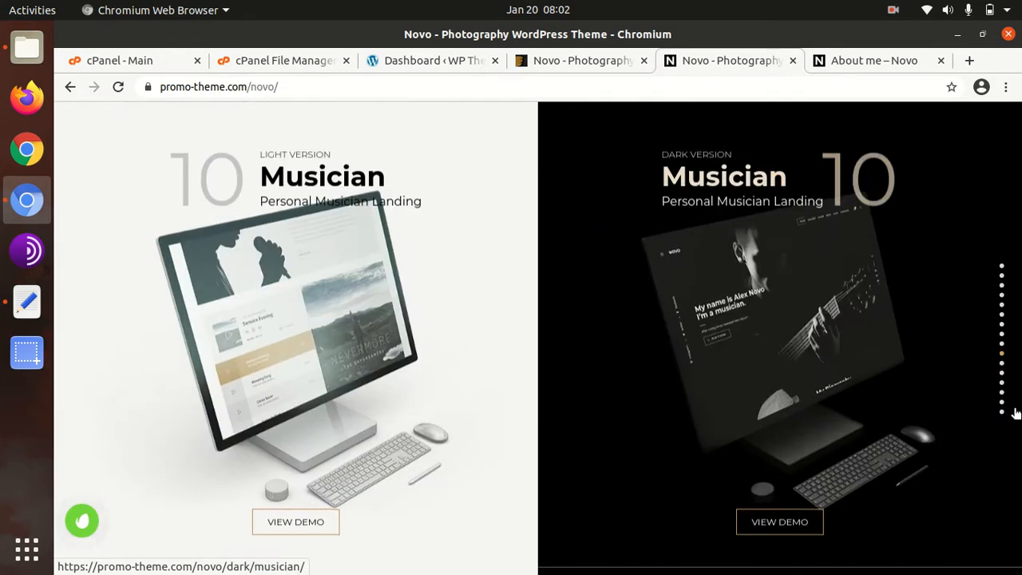
{"action": "scroll", "coordinate": [1016, 414], "scroll_direction": "up", "scroll_amount": 2}
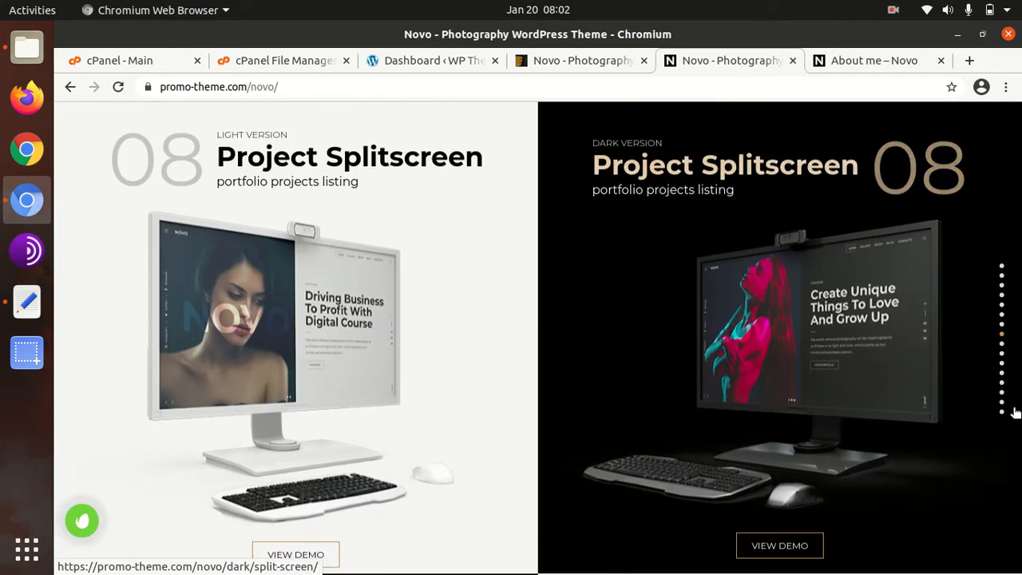
{"action": "scroll", "coordinate": [1016, 412], "scroll_direction": "up", "scroll_amount": 1}
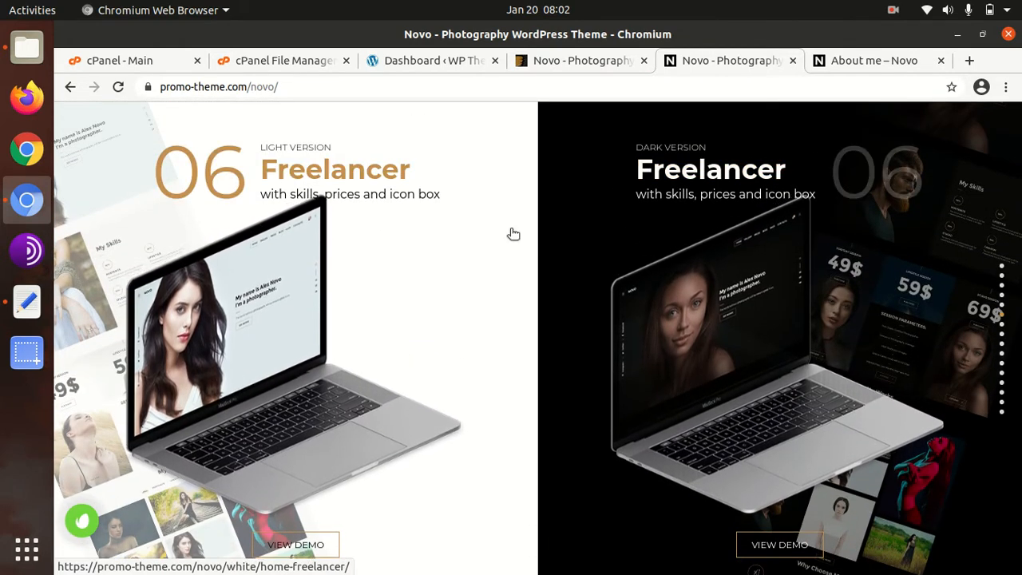
{"action": "scroll", "coordinate": [758, 266], "scroll_direction": "up", "scroll_amount": 1}
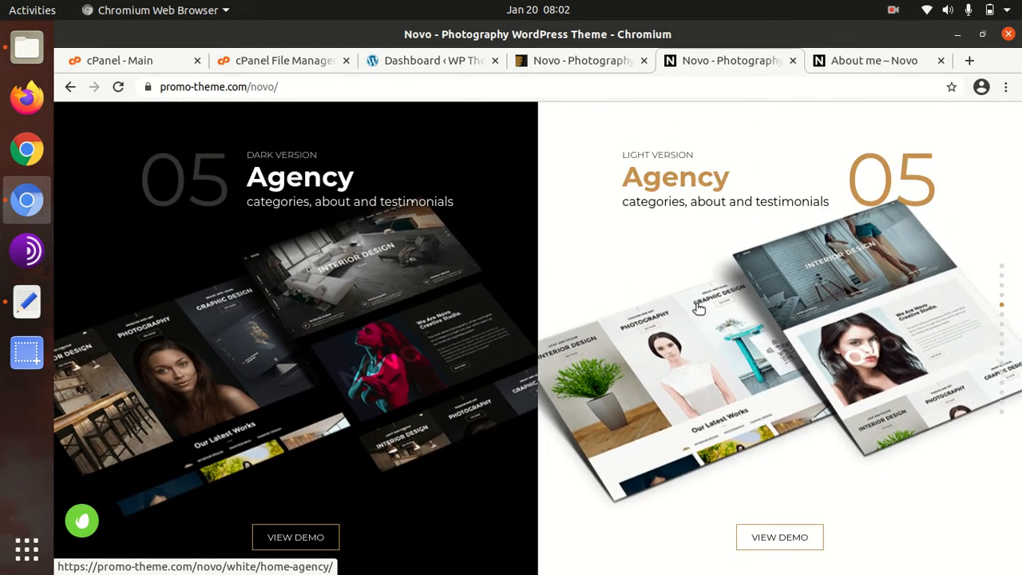
- Open the light Agency homepage demo, look through its sections to the project gallery, and view the available blog layouts
{"action": "left_click", "coordinate": [697, 305]}
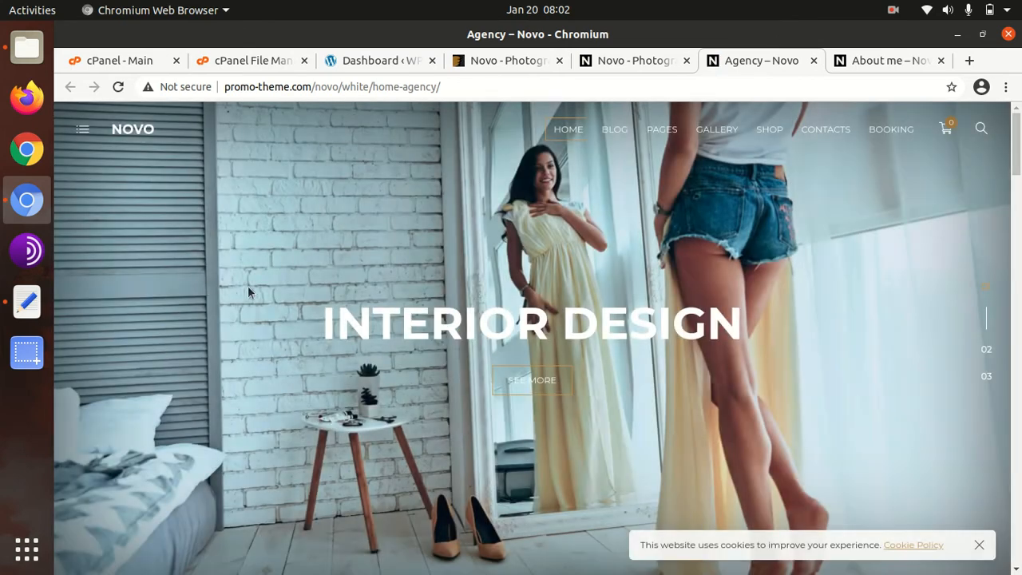
{"action": "scroll", "coordinate": [735, 299], "scroll_direction": "down", "scroll_amount": 1}
{"action": "scroll", "coordinate": [969, 348], "scroll_direction": "down", "scroll_amount": 5}
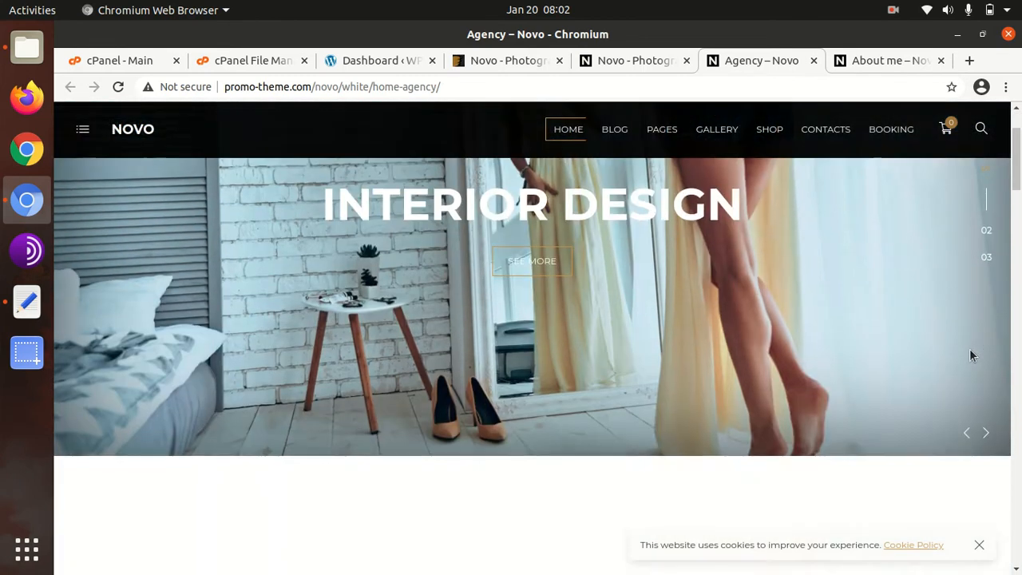
{"action": "scroll", "coordinate": [970, 355], "scroll_direction": "down", "scroll_amount": 7}
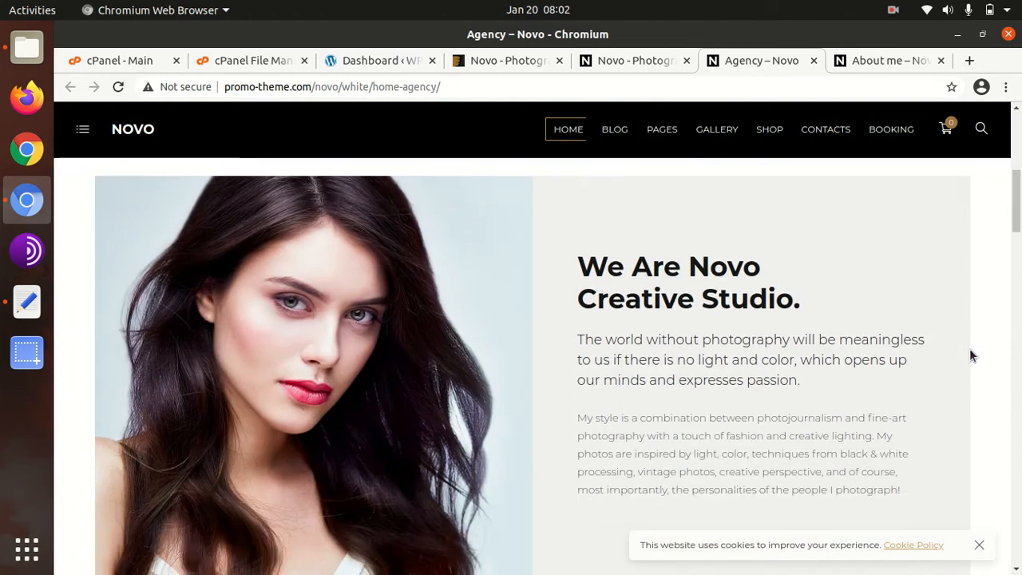
{"action": "scroll", "coordinate": [972, 355], "scroll_direction": "down", "scroll_amount": 8}
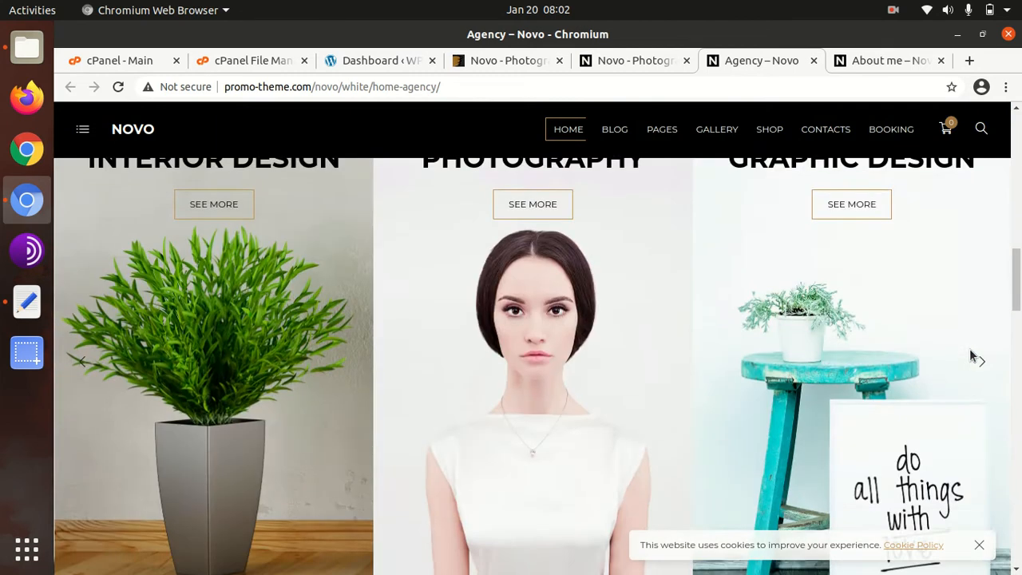
{"action": "scroll", "coordinate": [970, 349], "scroll_direction": "down", "scroll_amount": 6}
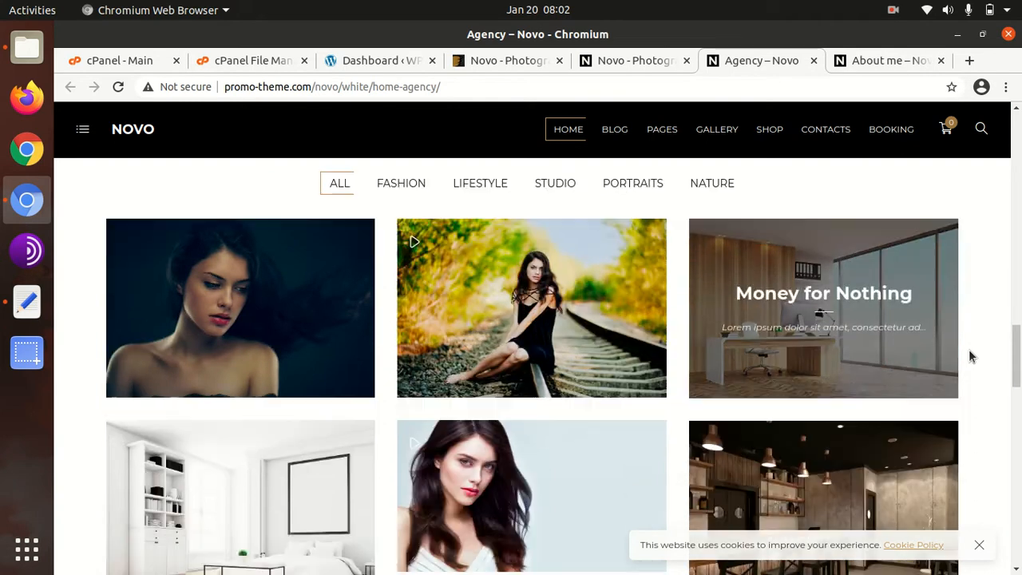
{"action": "scroll", "coordinate": [823, 338], "scroll_direction": "down", "scroll_amount": 3}
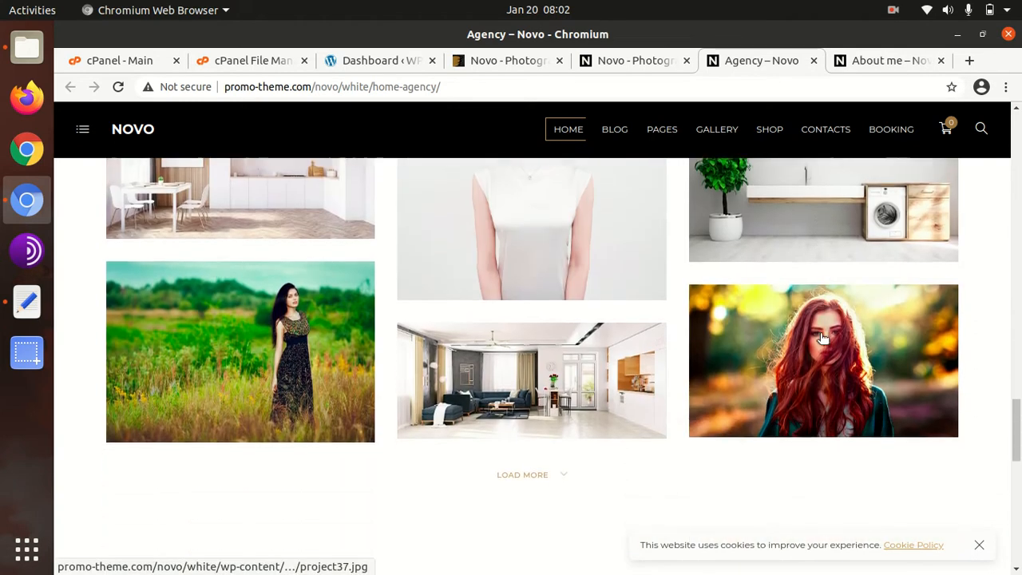
{"action": "scroll", "coordinate": [316, 295], "scroll_direction": "up", "scroll_amount": 6}
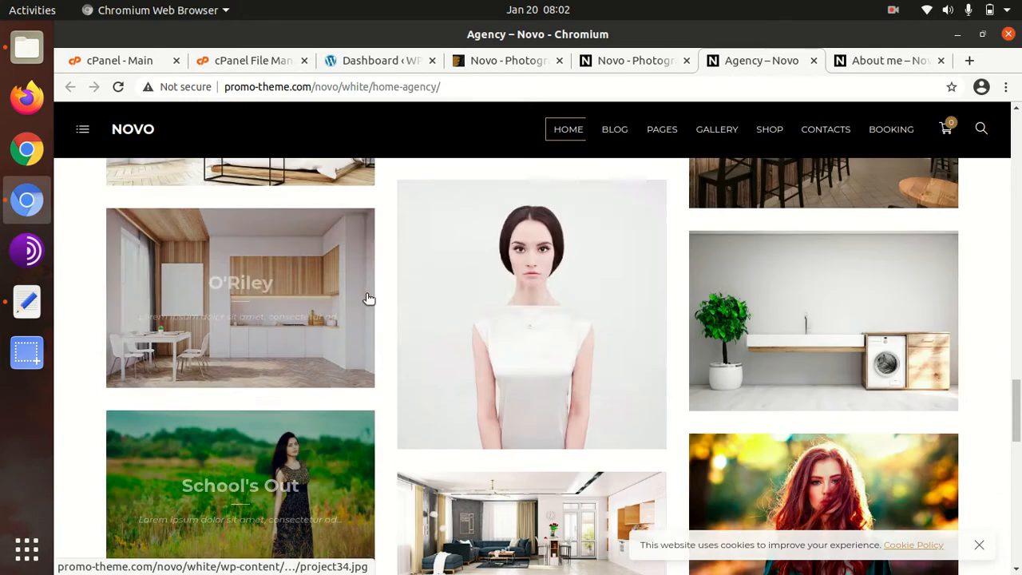
{"action": "mouse_move", "coordinate": [606, 130]}
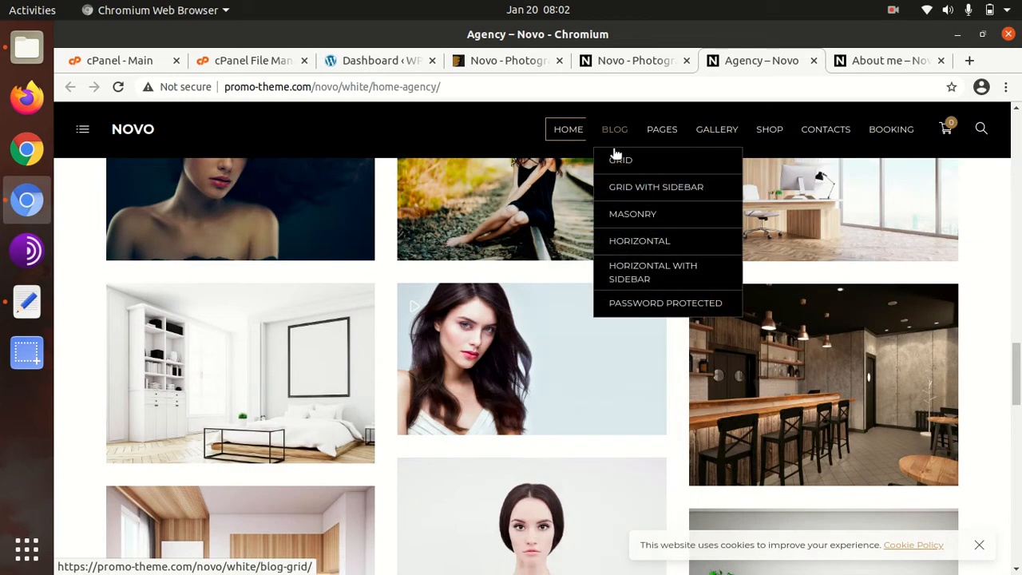
{"action": "mouse_move", "coordinate": [948, 134]}
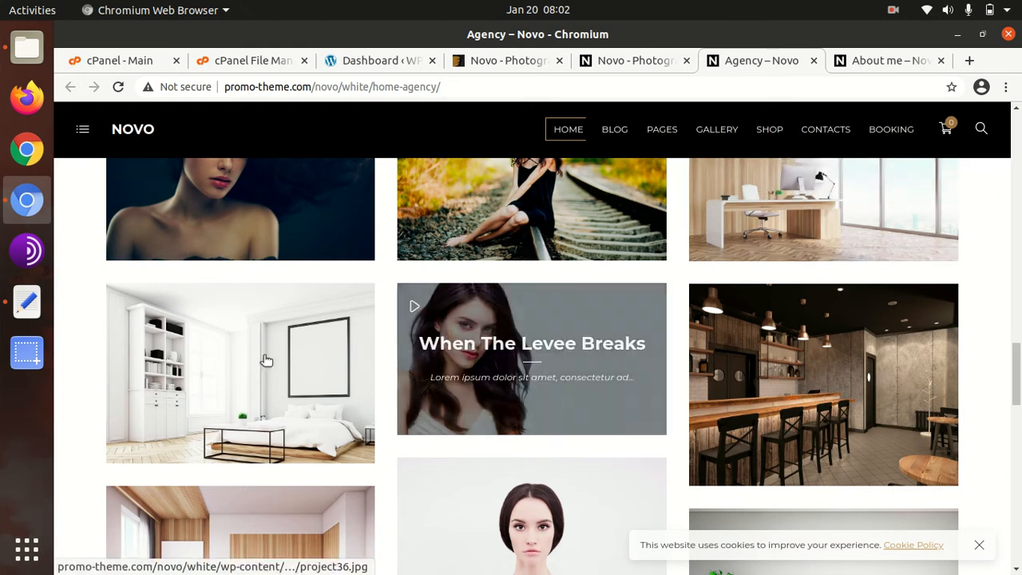
- Go back up the light Agency page to its opening slider, viewing the side panel with the photographer introduction and latest photos
{"action": "scroll", "coordinate": [218, 362], "scroll_direction": "up", "scroll_amount": 8}
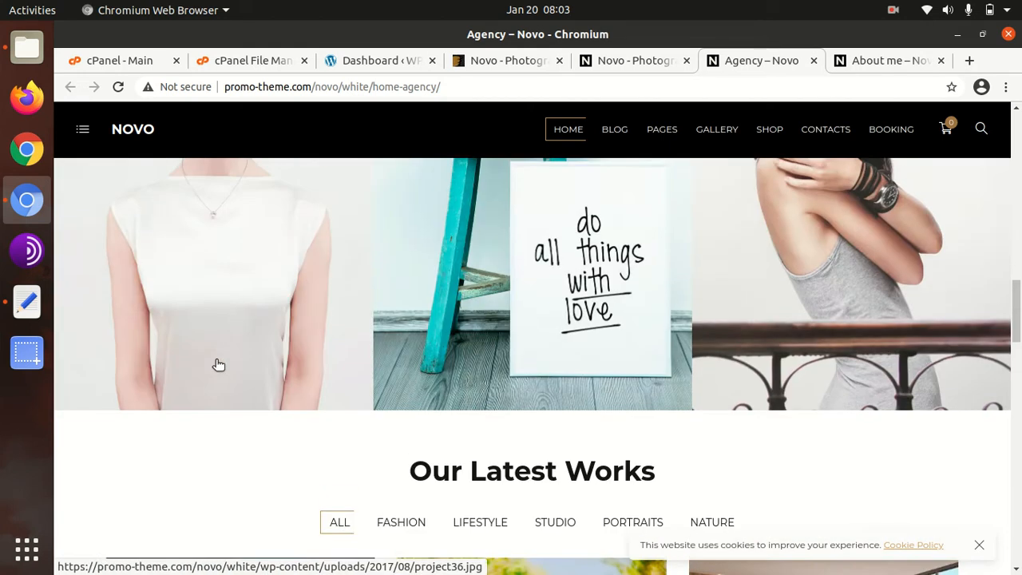
{"action": "scroll", "coordinate": [216, 366], "scroll_direction": "up", "scroll_amount": 3}
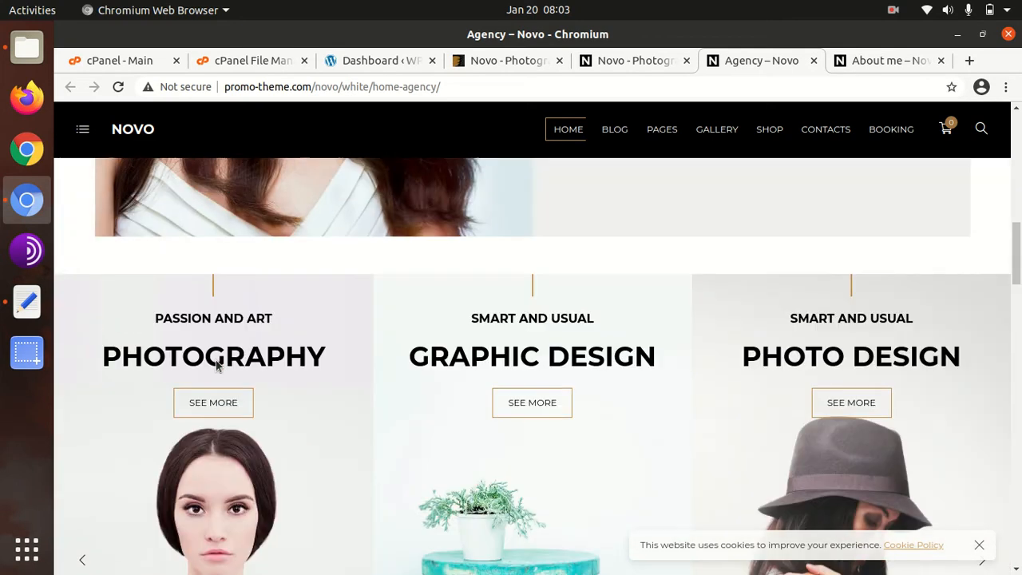
{"action": "left_click", "coordinate": [82, 132]}
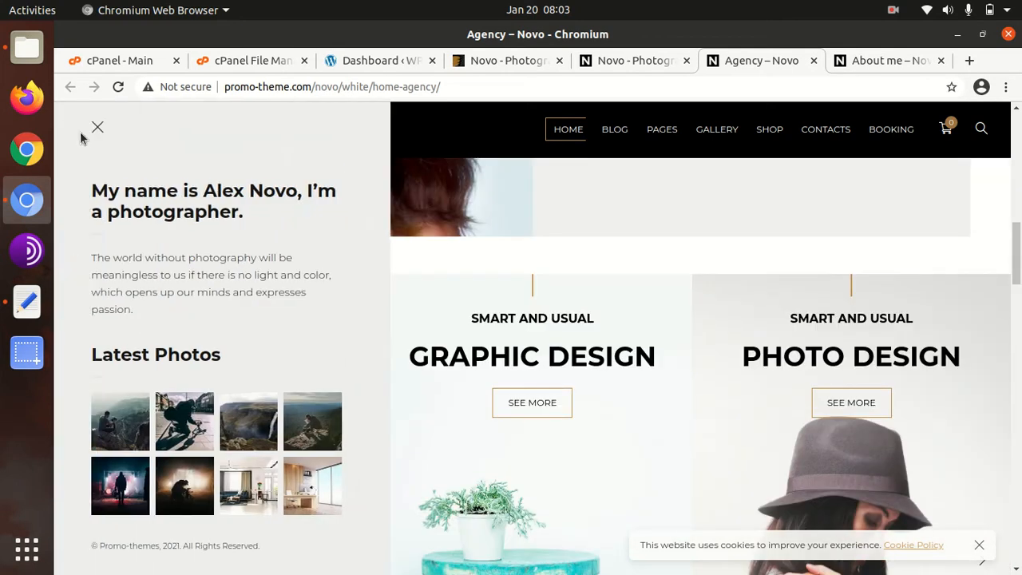
{"action": "left_click", "coordinate": [98, 125]}
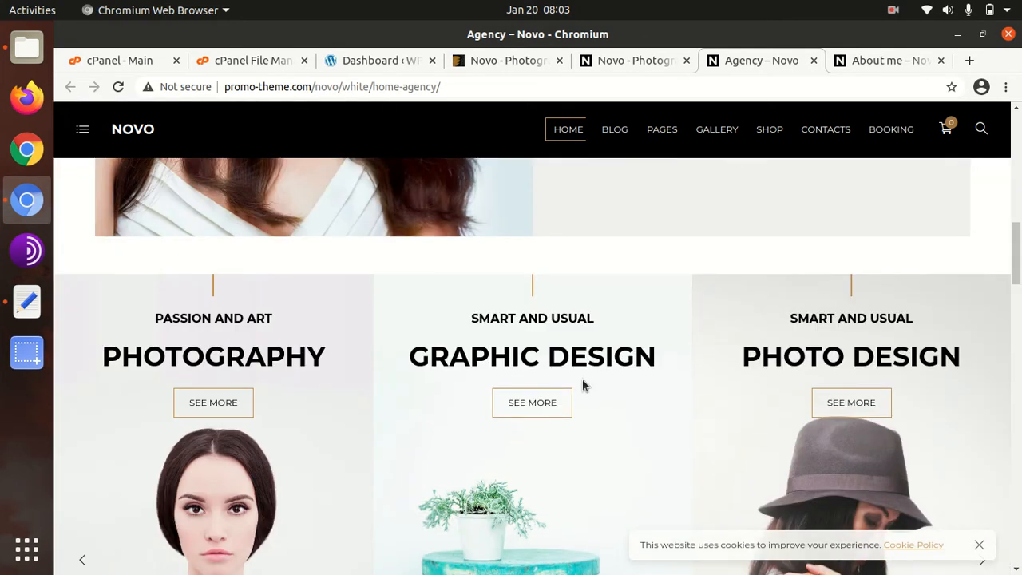
{"action": "scroll", "coordinate": [582, 385], "scroll_direction": "up", "scroll_amount": 7}
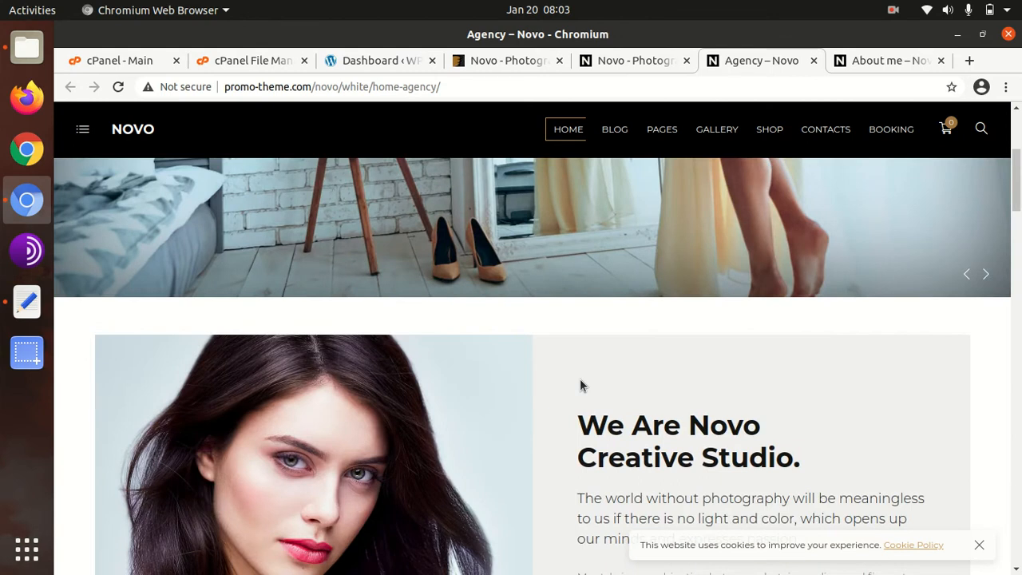
{"action": "scroll", "coordinate": [312, 480], "scroll_direction": "up", "scroll_amount": 2}
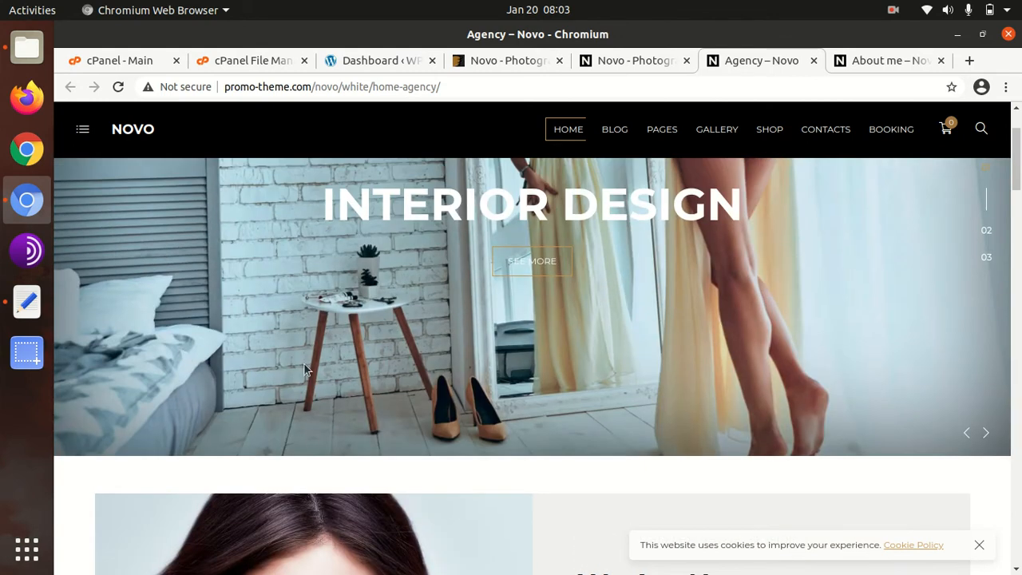
{"action": "scroll", "coordinate": [362, 296], "scroll_direction": "up", "scroll_amount": 2}
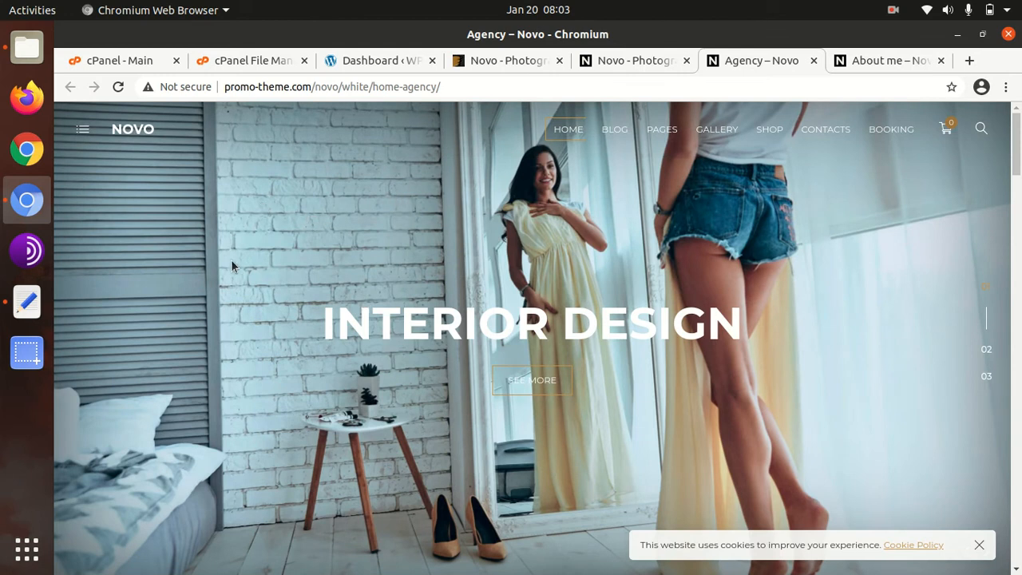
- Switch to Novo's ThemeForest listing and check its price, author status, creation date and last update date
{"action": "left_click", "coordinate": [498, 59]}
{"action": "scroll", "coordinate": [182, 321], "scroll_direction": "down", "scroll_amount": 2}
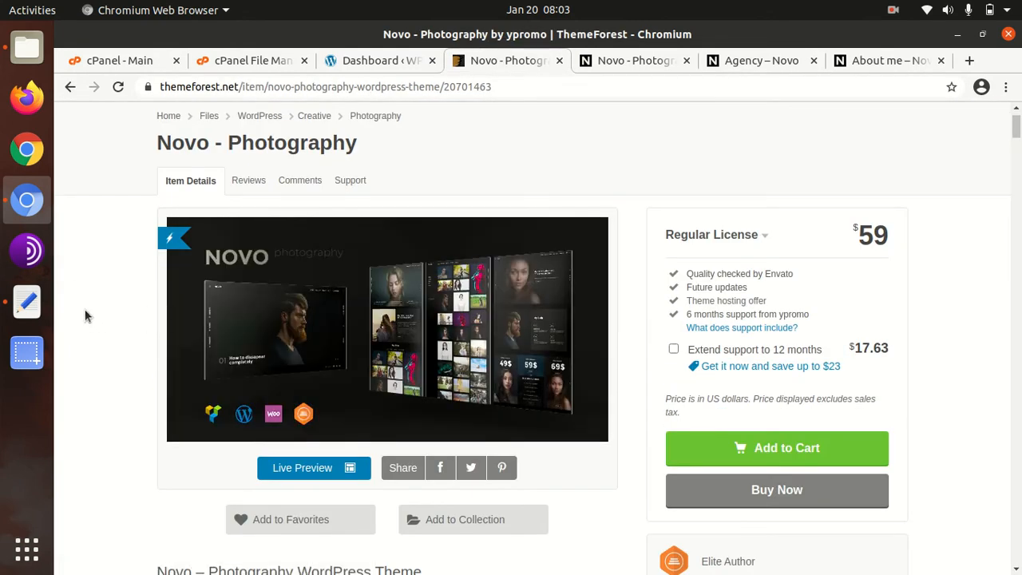
{"action": "scroll", "coordinate": [696, 383], "scroll_direction": "down", "scroll_amount": 3}
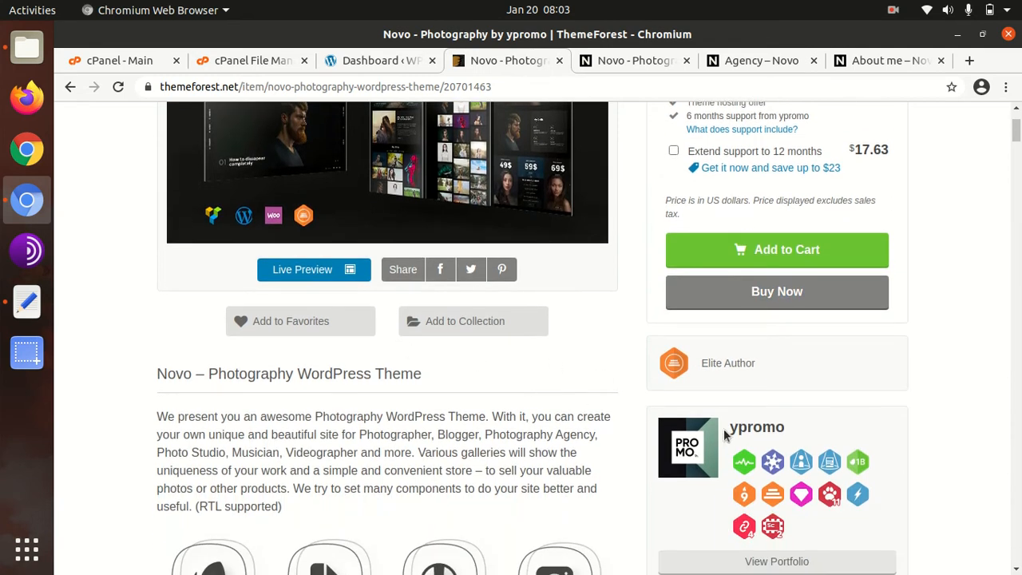
{"action": "left_click_drag", "start_coordinate": [789, 362], "coordinate": [685, 367]}
{"action": "scroll", "coordinate": [719, 407], "scroll_direction": "down", "scroll_amount": 4}
{"action": "scroll", "coordinate": [830, 481], "scroll_direction": "down", "scroll_amount": 1}
{"action": "left_click_drag", "start_coordinate": [849, 409], "coordinate": [759, 407]}
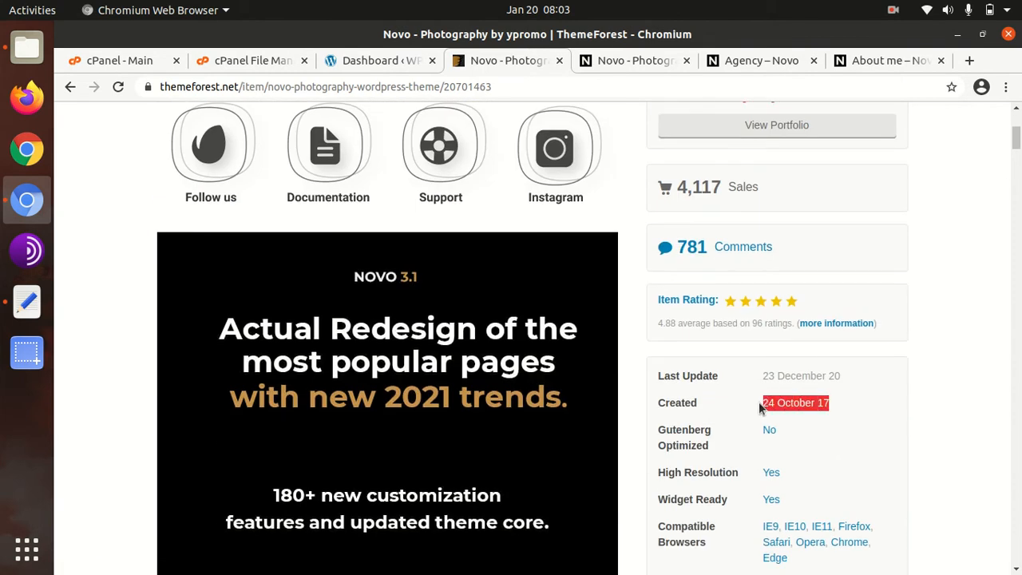
{"action": "triple_click", "coordinate": [853, 369]}
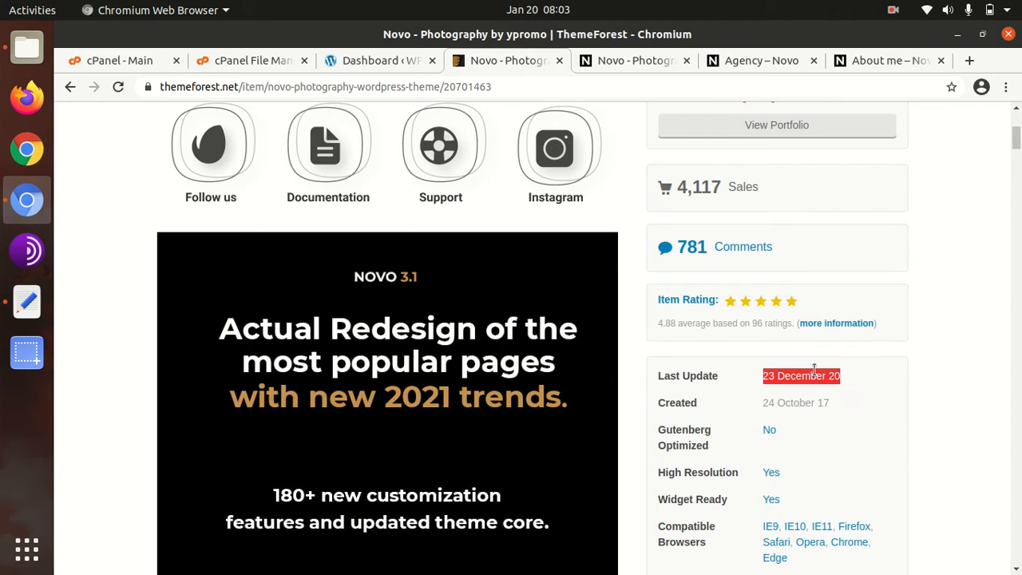
- Look through the Novo listing's feature description and introduction, and highlight its sales figure
{"action": "scroll", "coordinate": [619, 492], "scroll_direction": "down", "scroll_amount": 5}
{"action": "scroll", "coordinate": [620, 495], "scroll_direction": "down", "scroll_amount": 9}
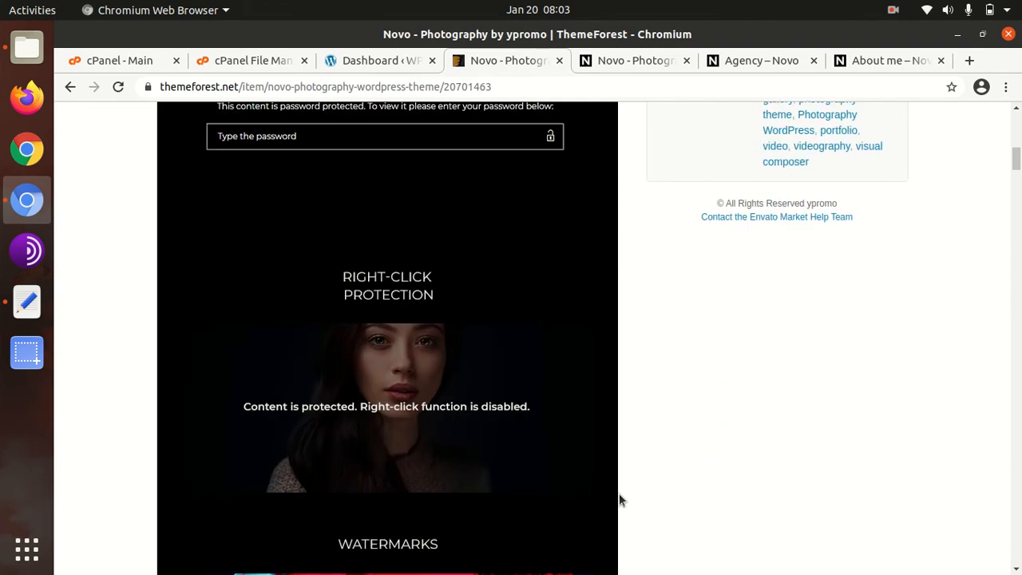
{"action": "scroll", "coordinate": [619, 499], "scroll_direction": "up", "scroll_amount": 8}
{"action": "scroll", "coordinate": [619, 499], "scroll_direction": "up", "scroll_amount": 5}
{"action": "scroll", "coordinate": [620, 499], "scroll_direction": "up", "scroll_amount": 8}
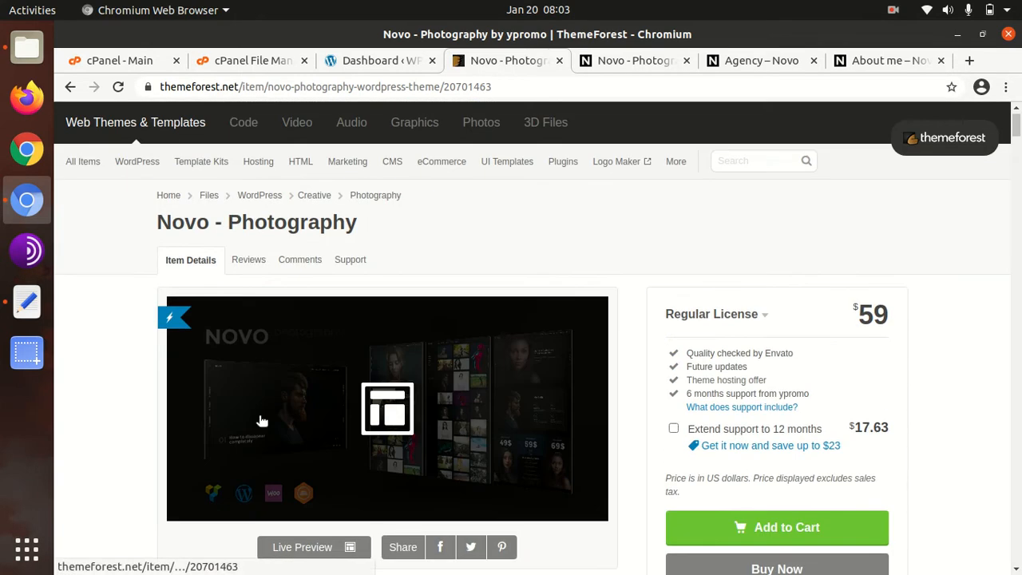
{"action": "scroll", "coordinate": [194, 423], "scroll_direction": "down", "scroll_amount": 4}
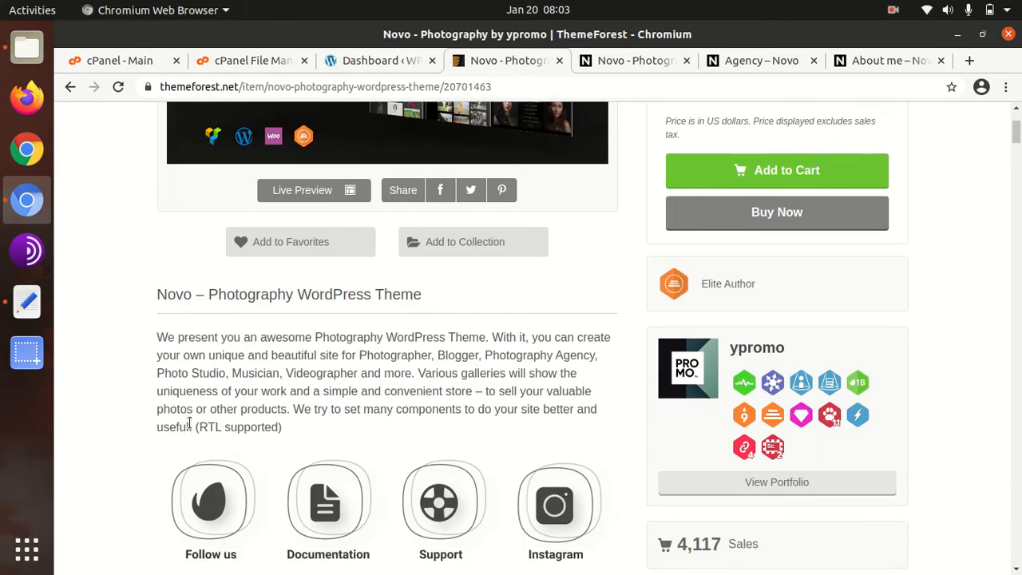
{"action": "scroll", "coordinate": [748, 328], "scroll_direction": "down", "scroll_amount": 3}
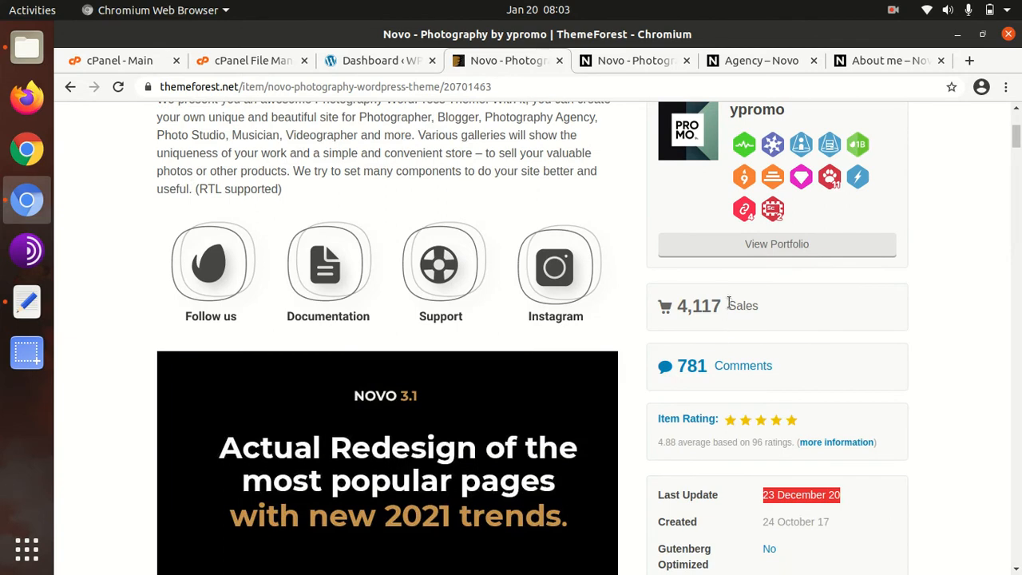
{"action": "left_click", "coordinate": [723, 294]}
{"action": "left_click_drag", "start_coordinate": [673, 305], "coordinate": [724, 302]}
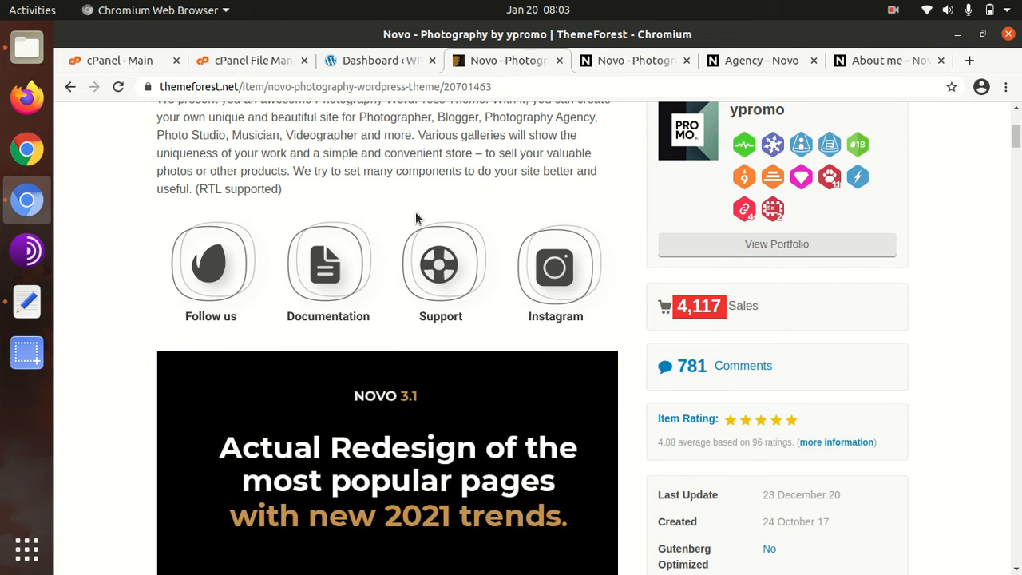
- Return to the WordPress dashboard and visit the WP Themes site's front page
{"action": "left_click", "coordinate": [374, 62]}
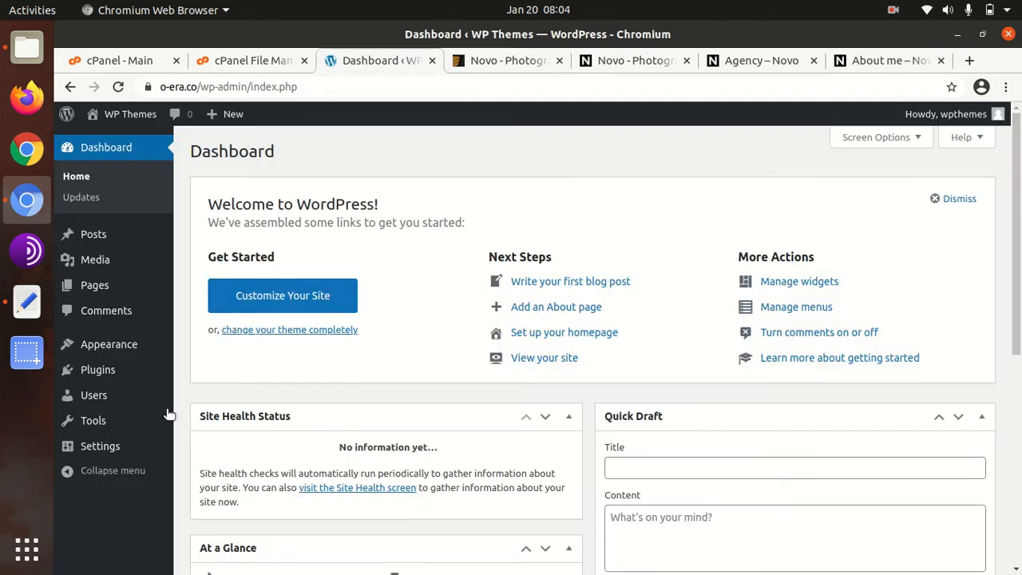
{"action": "left_click", "coordinate": [110, 140]}
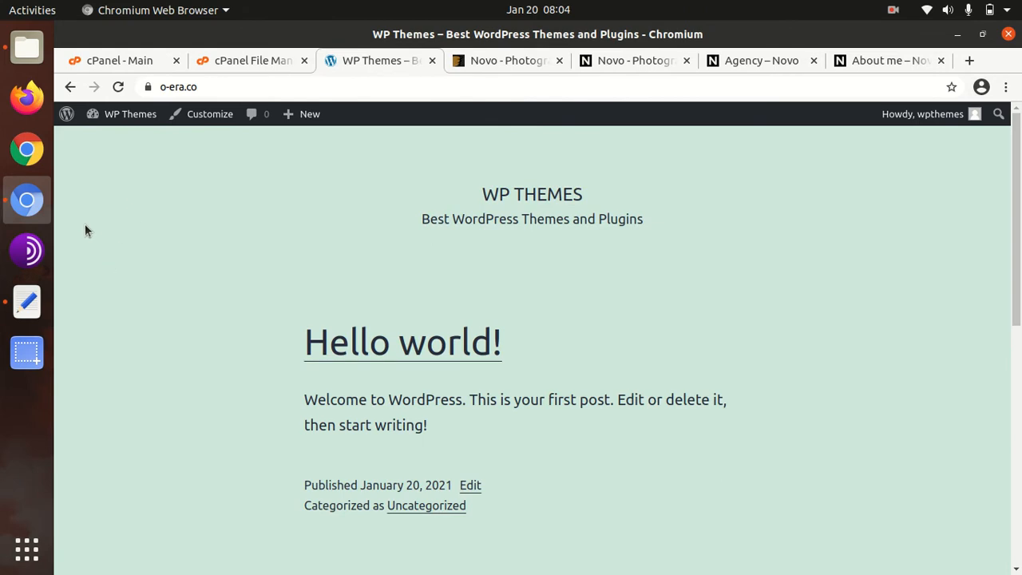
- Check the novo download folder in Files, pointing out licensing, documentation.html and novo.zip, and return to the browser
{"action": "left_click", "coordinate": [27, 51]}
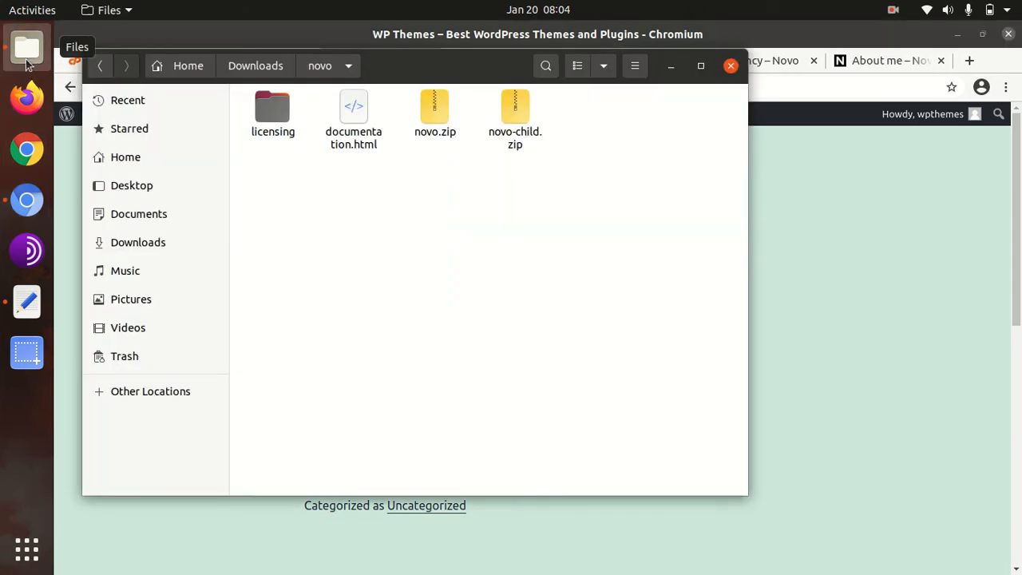
{"action": "left_click", "coordinate": [270, 114]}
{"action": "left_click", "coordinate": [357, 118]}
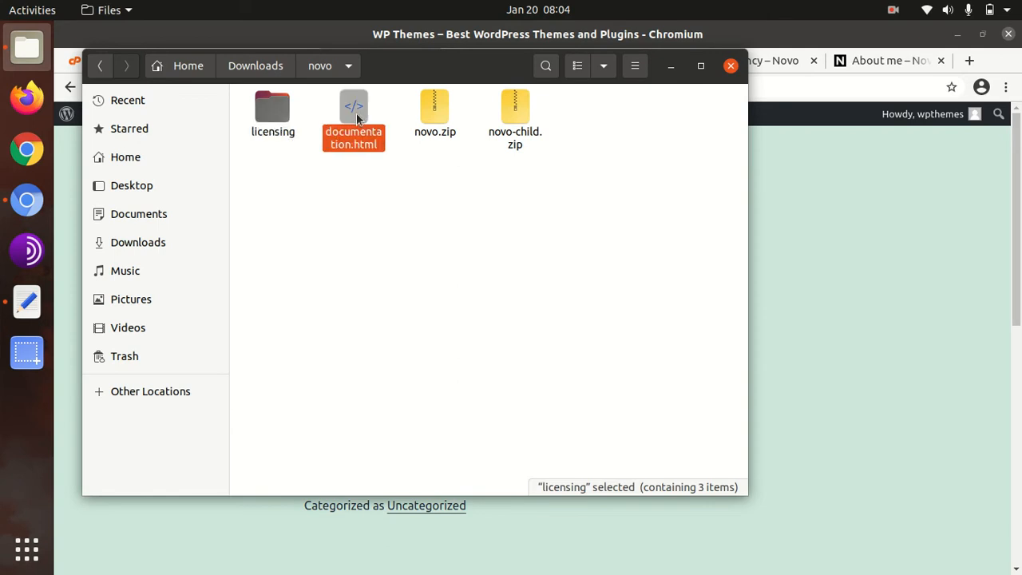
{"action": "left_click", "coordinate": [424, 118]}
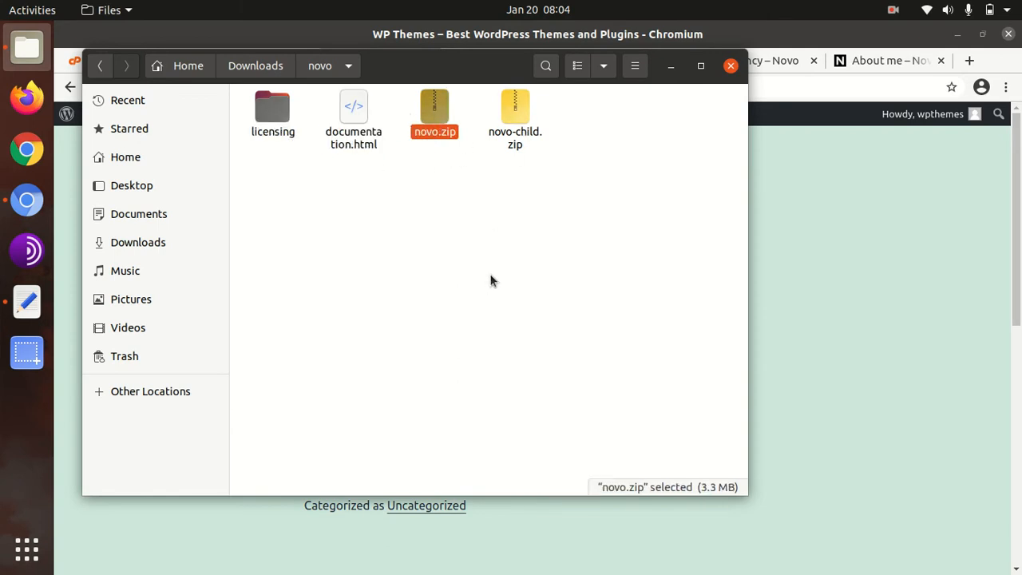
{"action": "left_click", "coordinate": [670, 68]}
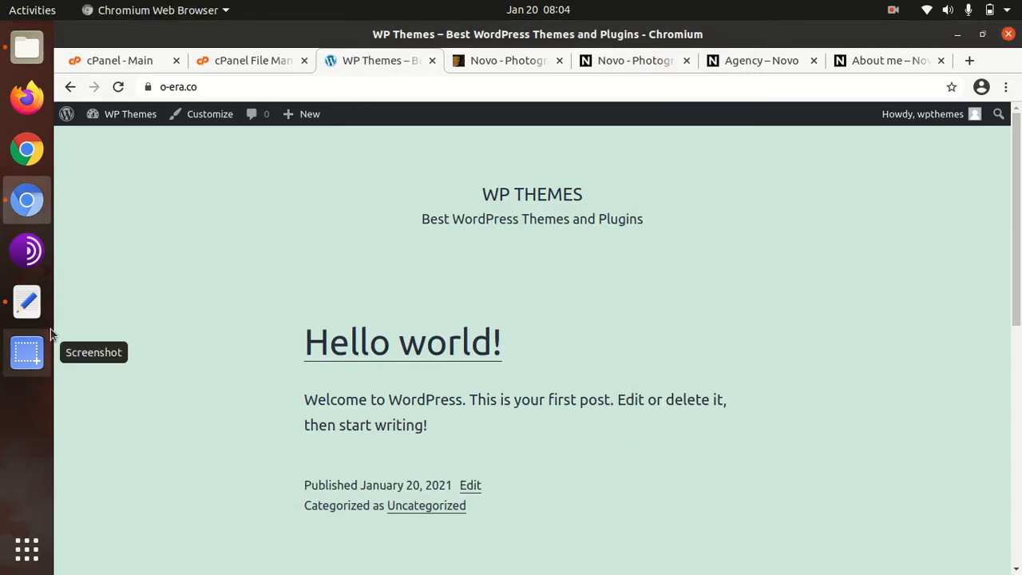
- Open the WordPress site's theme management, start adding a theme, and bring up the form for uploading a theme .zip
{"action": "mouse_move", "coordinate": [131, 120]}
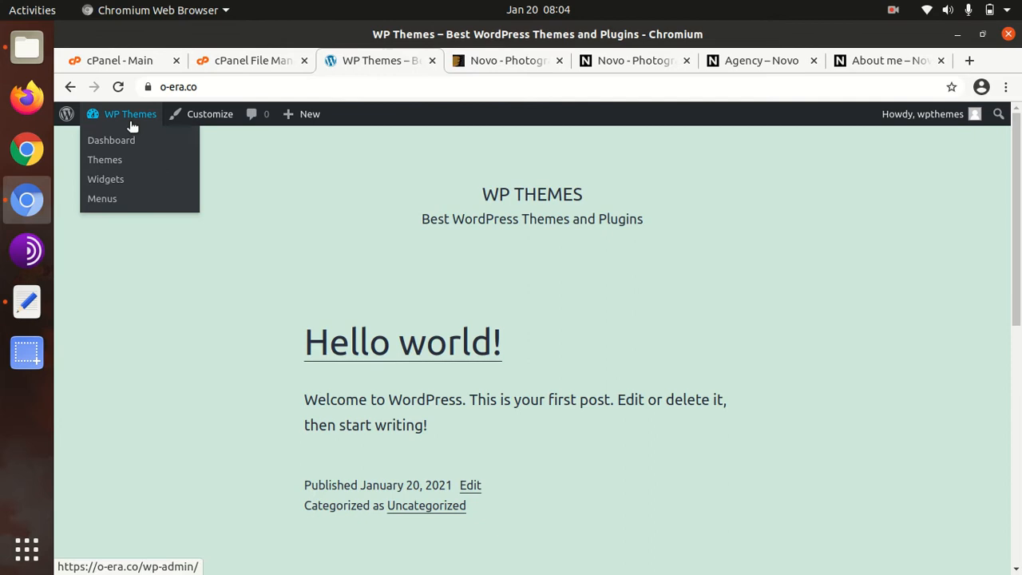
{"action": "left_click", "coordinate": [100, 162]}
{"action": "left_click", "coordinate": [199, 181]}
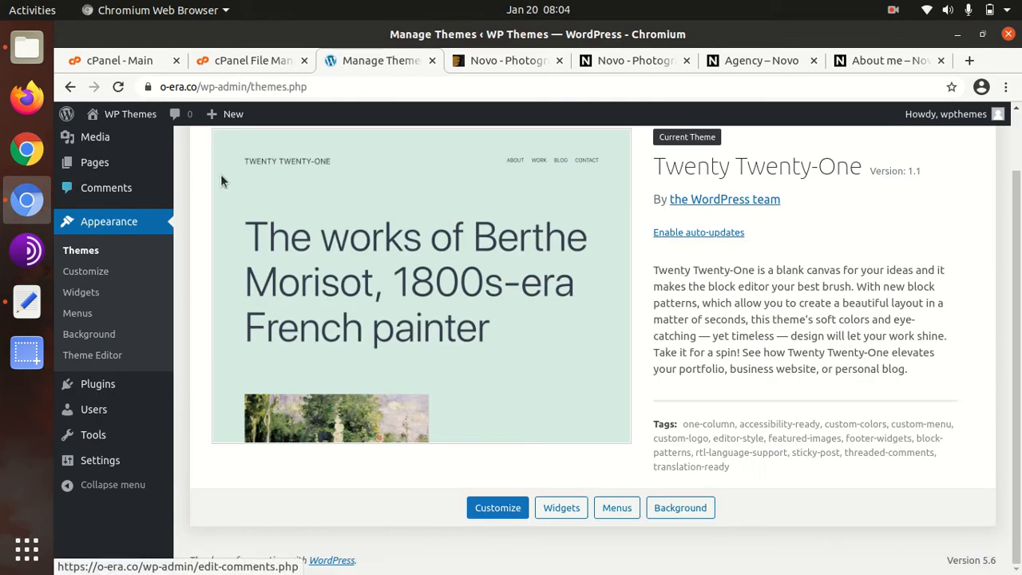
{"action": "scroll", "coordinate": [359, 150], "scroll_direction": "up", "scroll_amount": 2}
{"action": "left_click", "coordinate": [345, 153]}
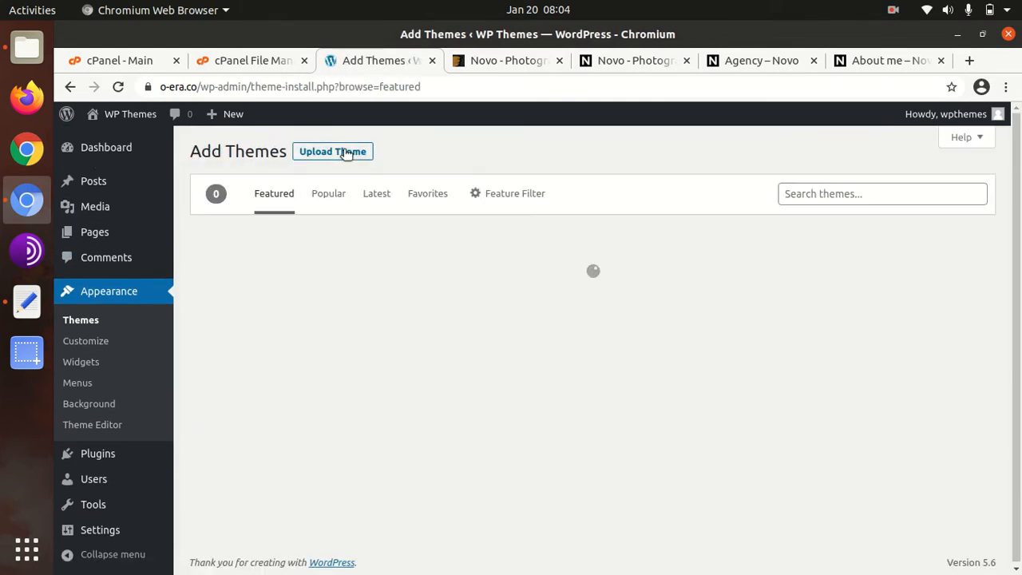
{"action": "left_click", "coordinate": [347, 154]}
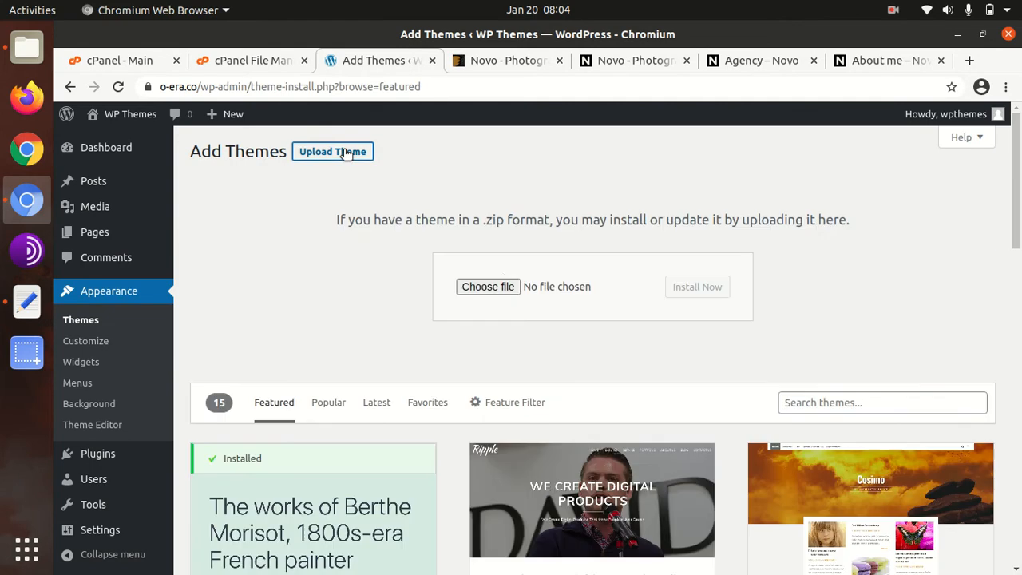
{"action": "left_click", "coordinate": [496, 286]}
{"action": "left_click", "coordinate": [243, 121]}
{"action": "double_click", "coordinate": [244, 121]}
{"action": "left_click", "coordinate": [252, 141]}
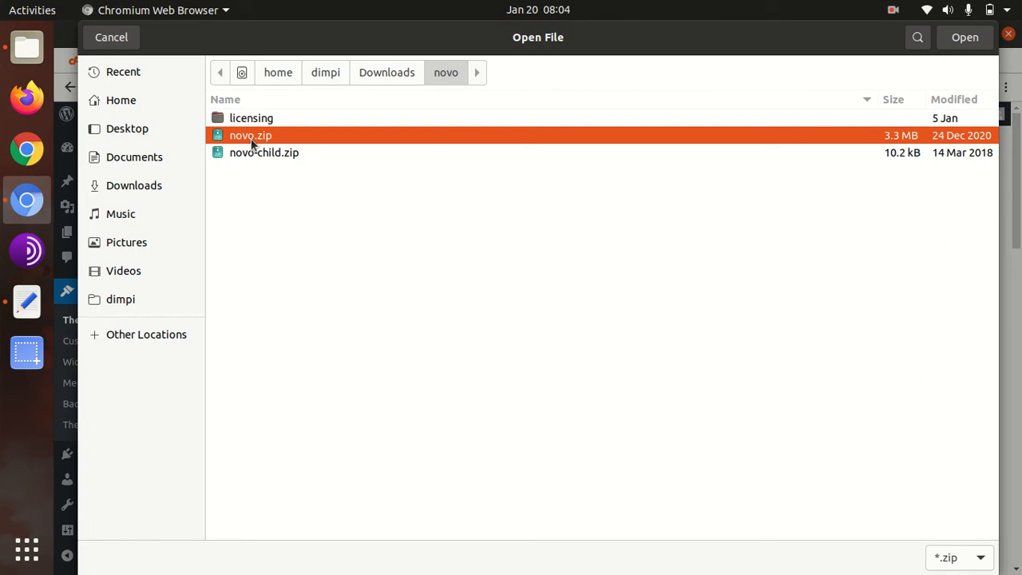
{"action": "left_click", "coordinate": [111, 38]}
- Switch to the cPanel File Manager, collapse the folder tree and open the o-era.co/wp-content/themes folder
{"action": "left_click", "coordinate": [269, 61]}
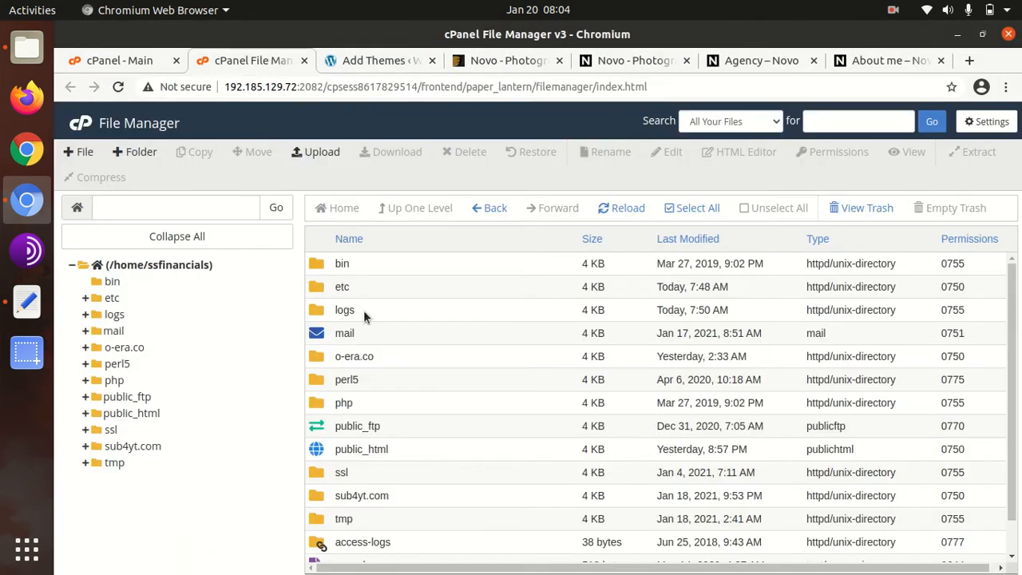
{"action": "left_click", "coordinate": [168, 238]}
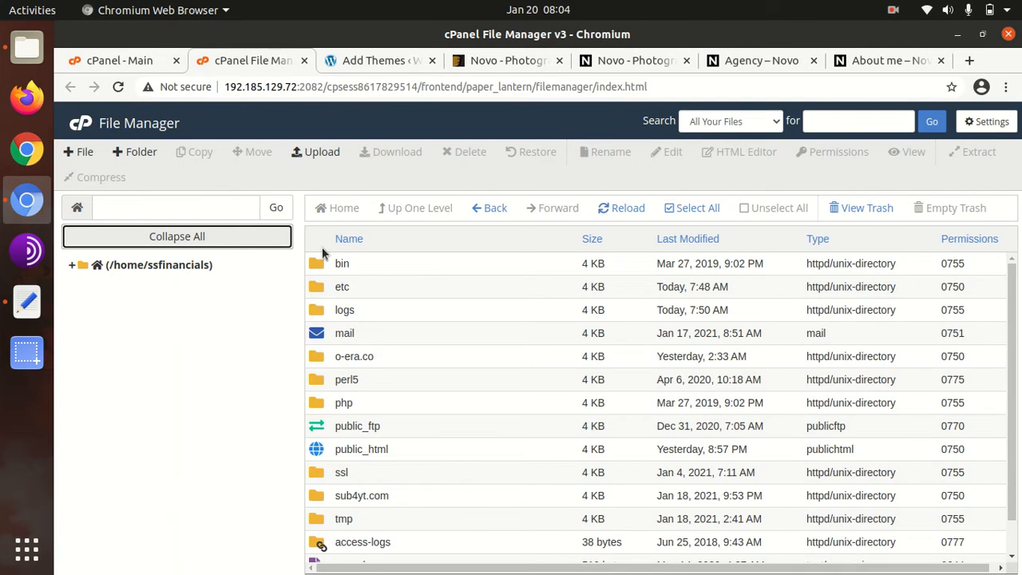
{"action": "left_click", "coordinate": [396, 361]}
{"action": "double_click", "coordinate": [396, 363]}
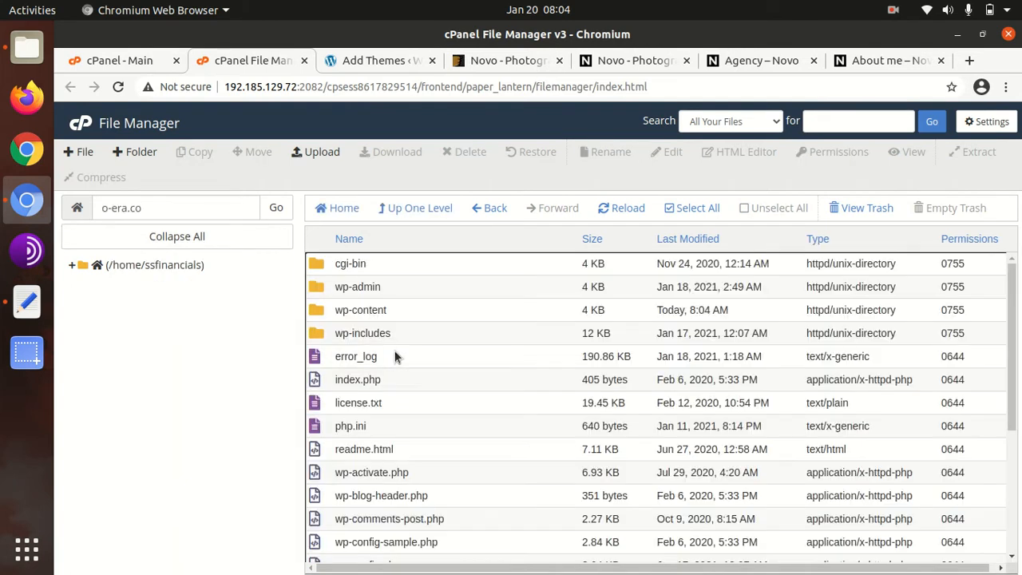
{"action": "double_click", "coordinate": [406, 310]}
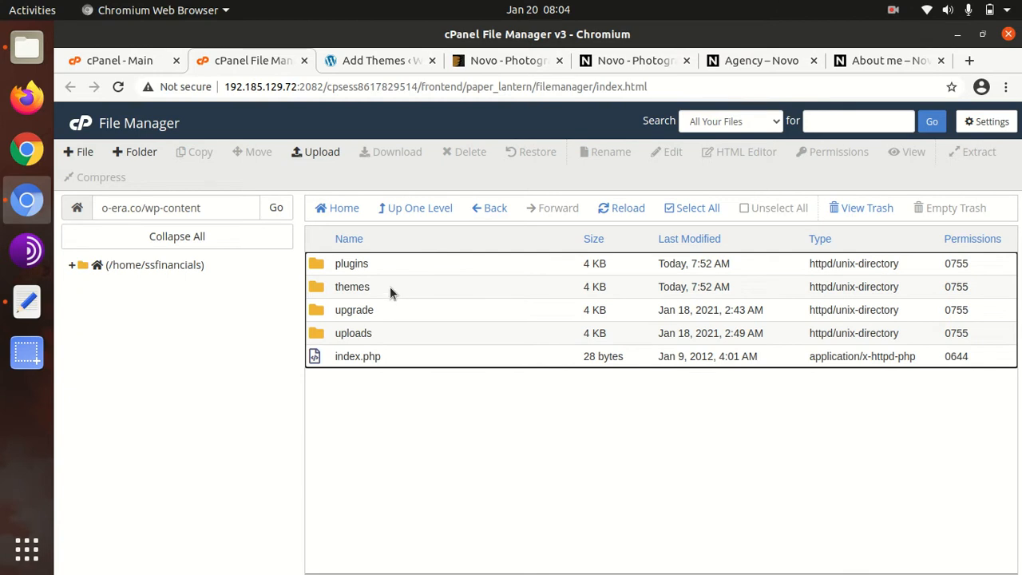
{"action": "double_click", "coordinate": [390, 289]}
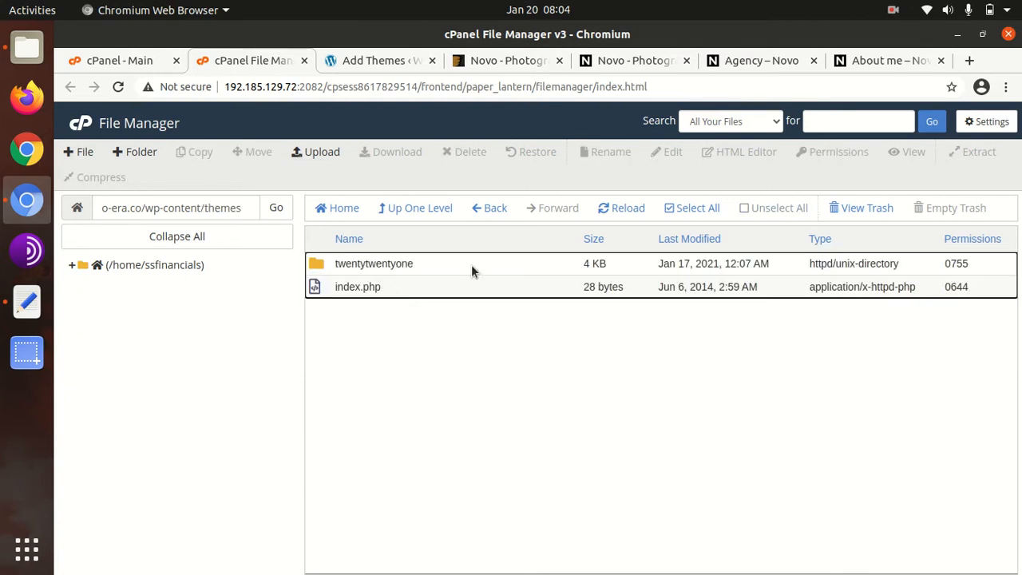
- Upload novo.zip from the Downloads/novo folder to o-era.co/wp-content/themes and return to that folder's file listing
{"action": "left_click", "coordinate": [305, 154]}
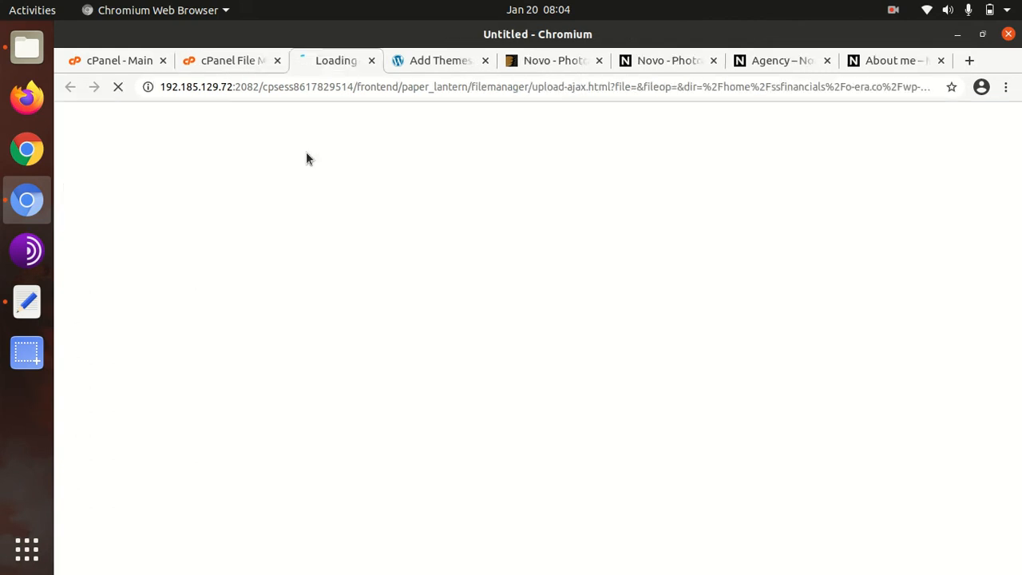
{"action": "left_click", "coordinate": [539, 365]}
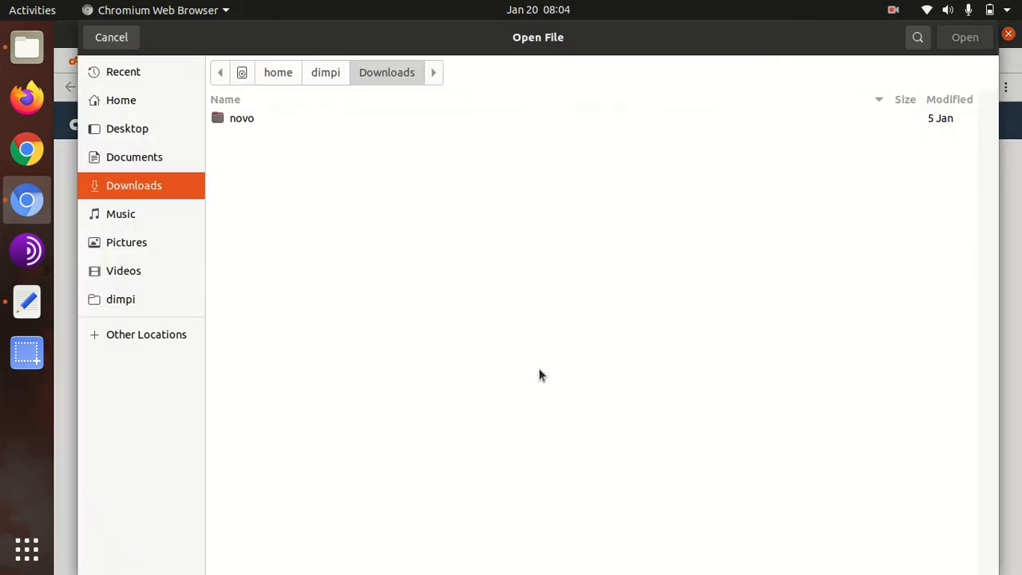
{"action": "double_click", "coordinate": [234, 117]}
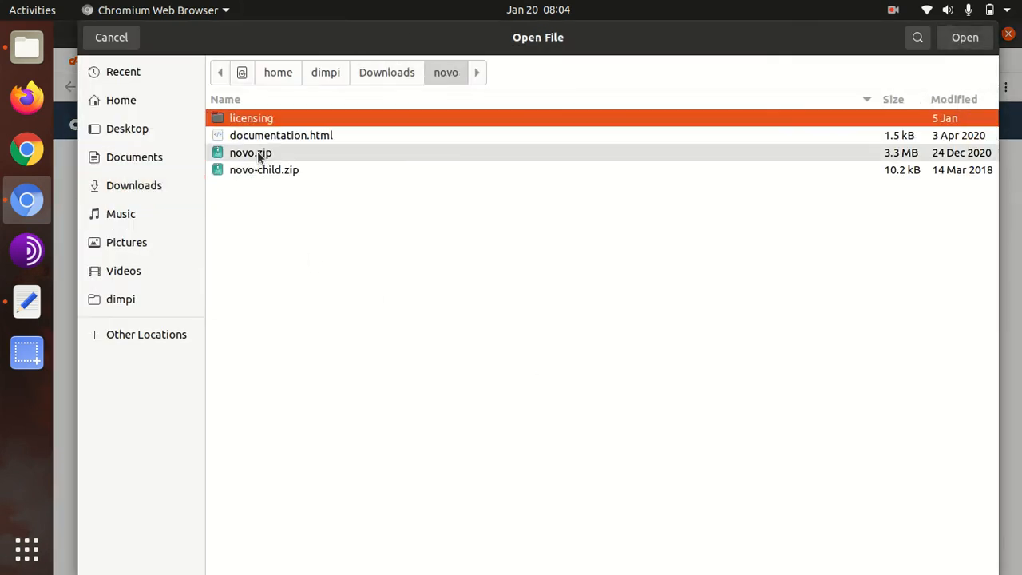
{"action": "left_click", "coordinate": [258, 153]}
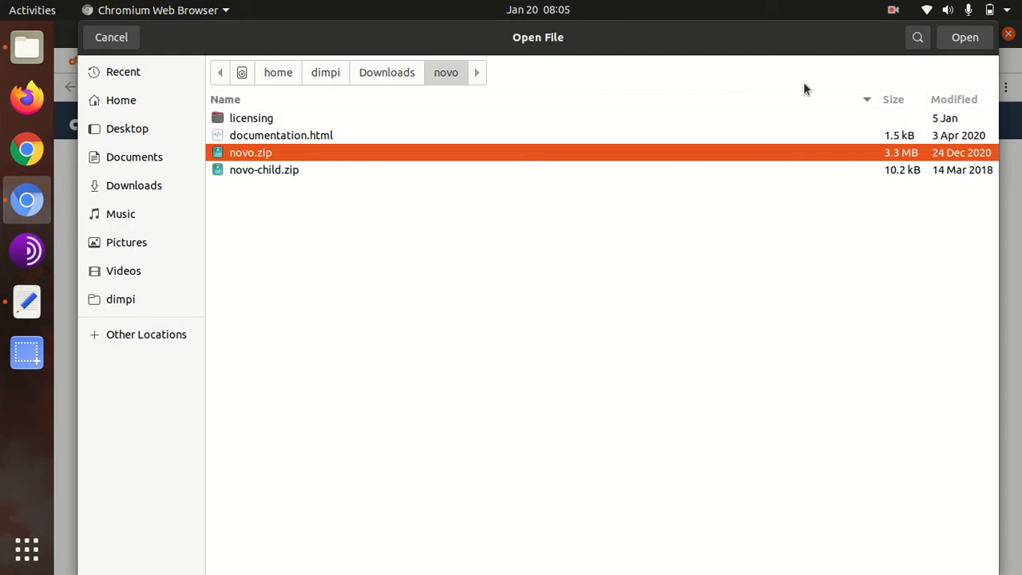
{"action": "left_click", "coordinate": [964, 38]}
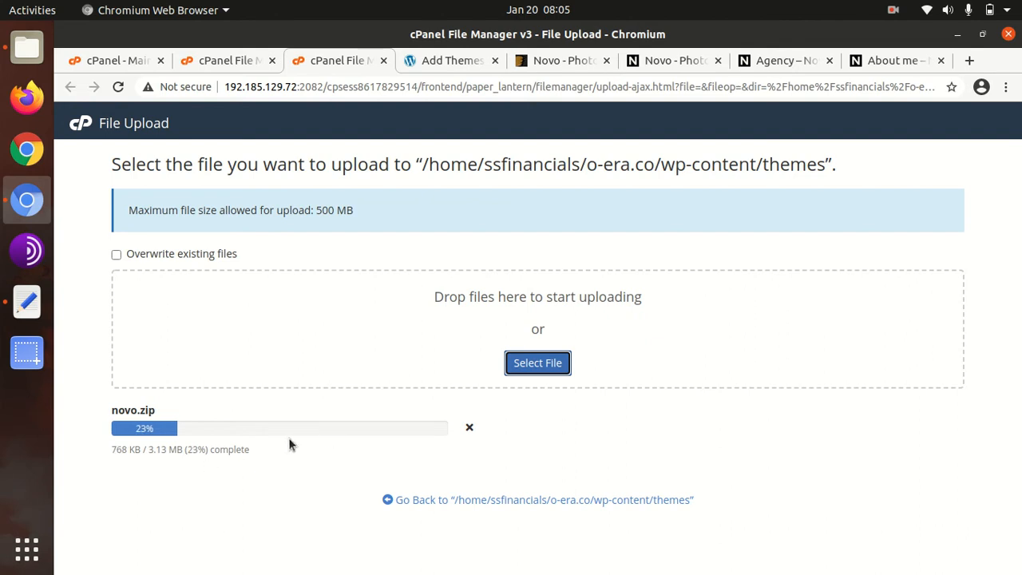
{"action": "left_click_drag", "start_coordinate": [146, 449], "coordinate": [162, 447]}
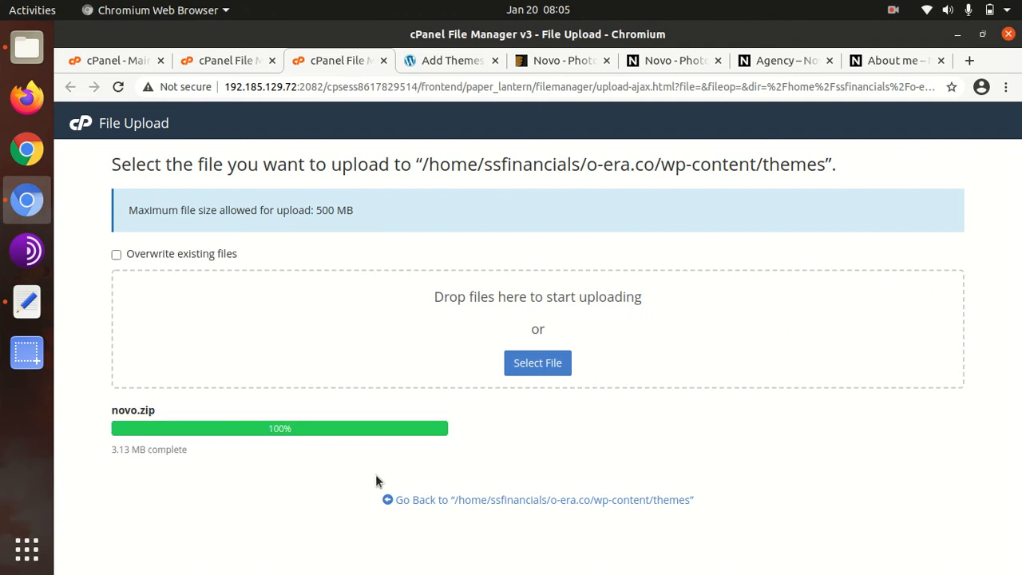
{"action": "left_click", "coordinate": [482, 500]}
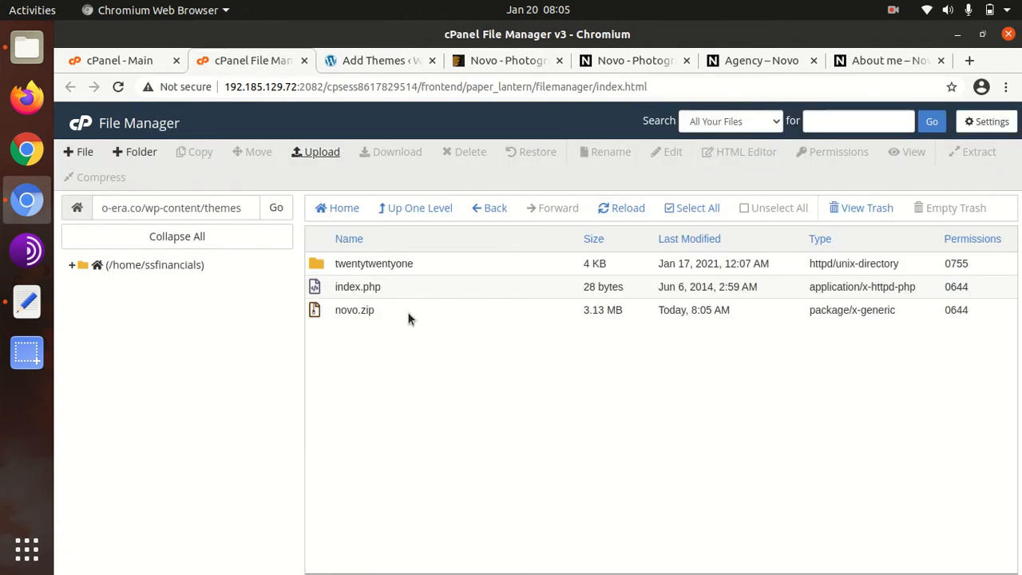
- Extract novo.zip into /o-era.co/wp-content/themes, refresh the listing, and look through the extracted novo folder before returning to themes
{"action": "left_click", "coordinate": [408, 317]}
{"action": "right_click", "coordinate": [408, 317]}
{"action": "left_click", "coordinate": [447, 478]}
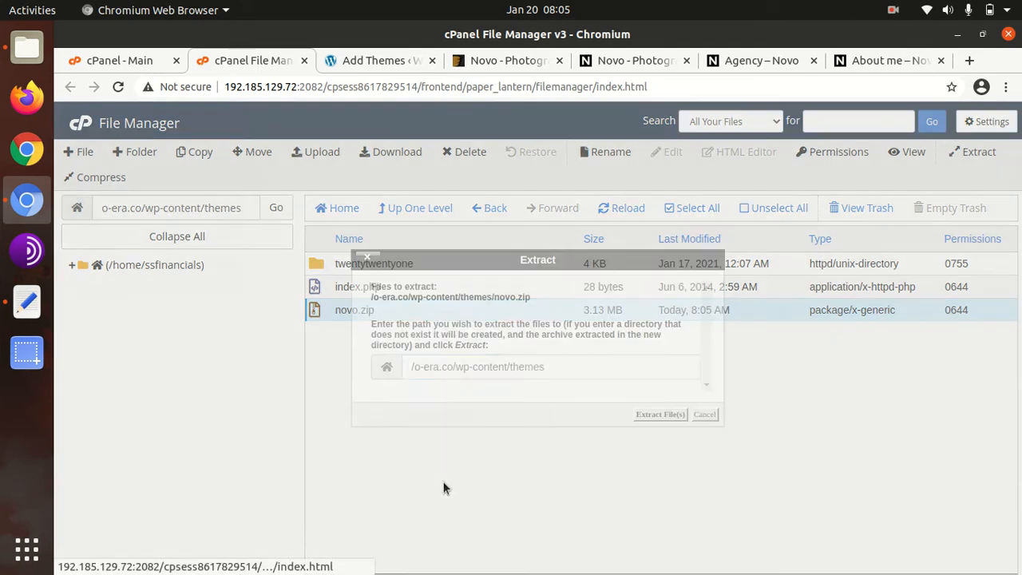
{"action": "left_click", "coordinate": [644, 415]}
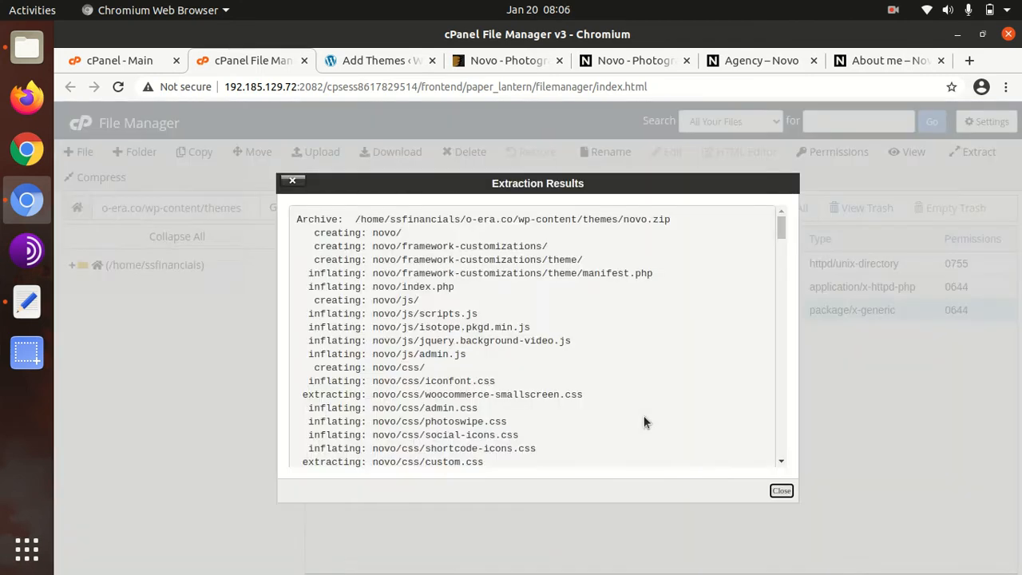
{"action": "left_click", "coordinate": [782, 491]}
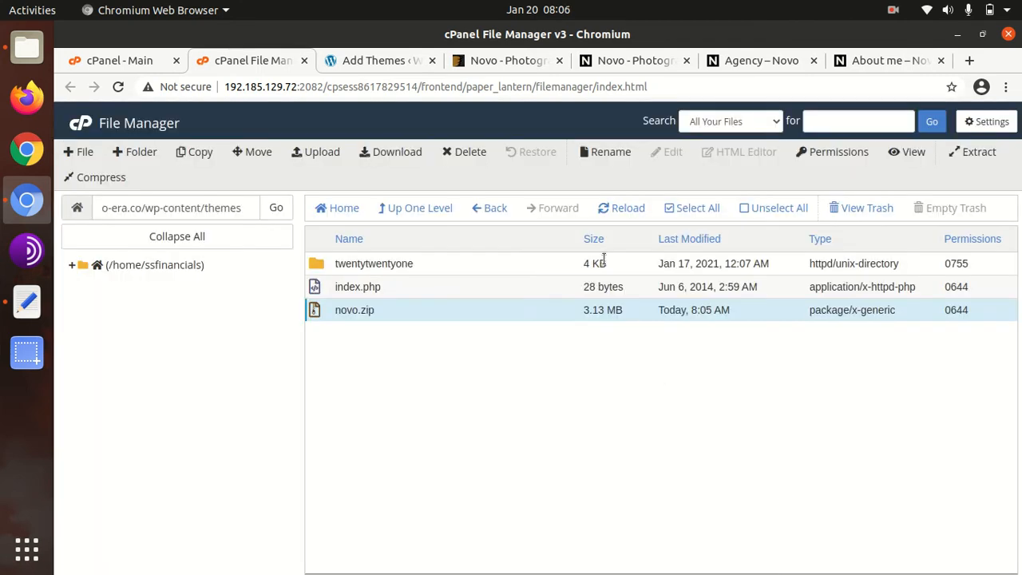
{"action": "left_click", "coordinate": [605, 210]}
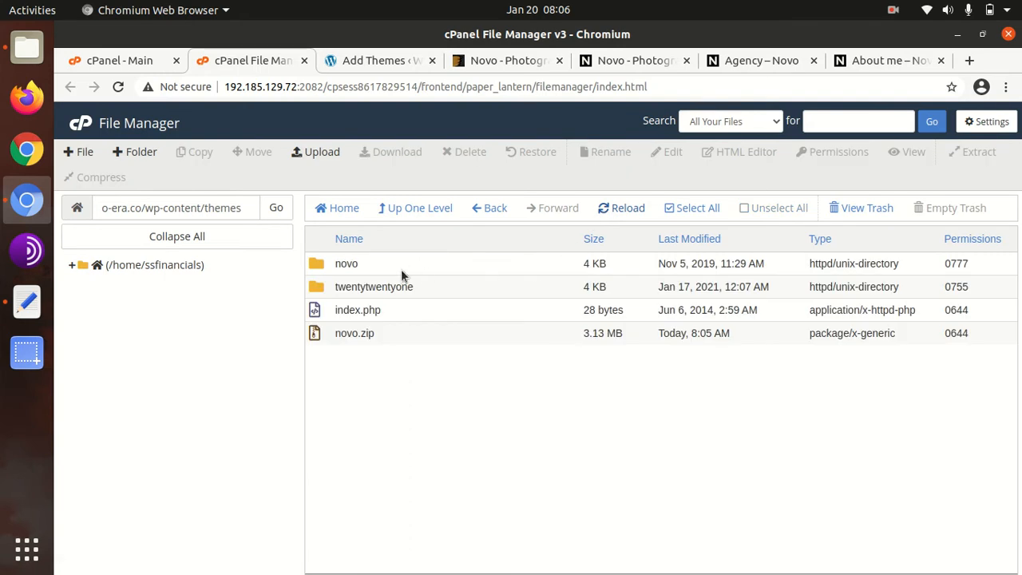
{"action": "double_click", "coordinate": [388, 267]}
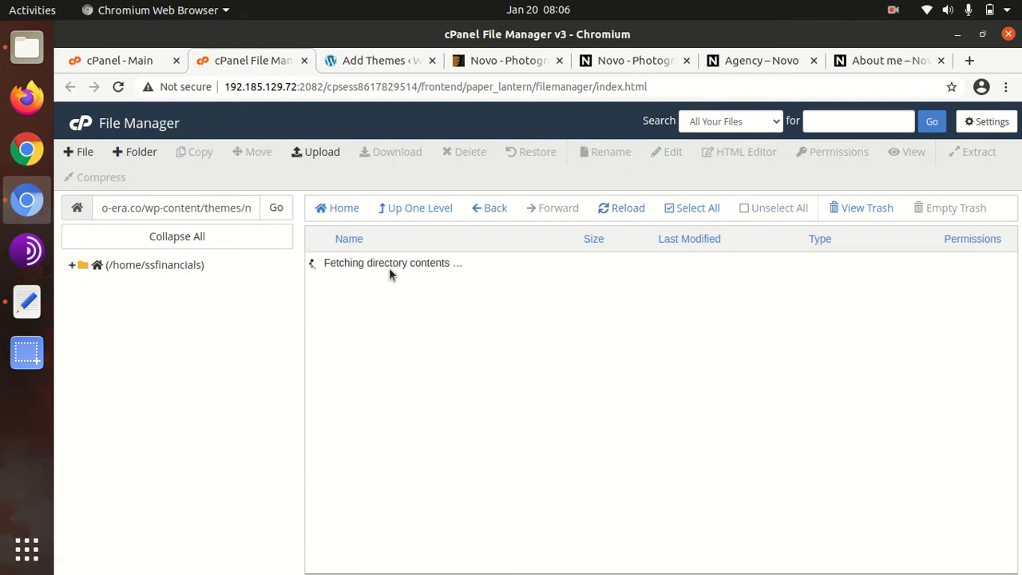
{"action": "scroll", "coordinate": [383, 295], "scroll_direction": "down", "scroll_amount": 6}
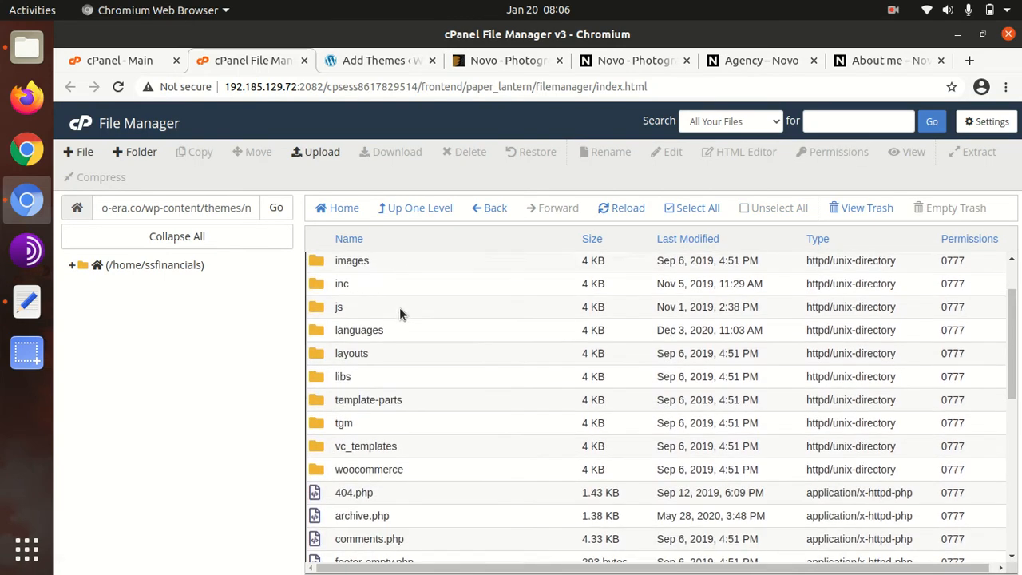
{"action": "scroll", "coordinate": [395, 308], "scroll_direction": "down", "scroll_amount": 2}
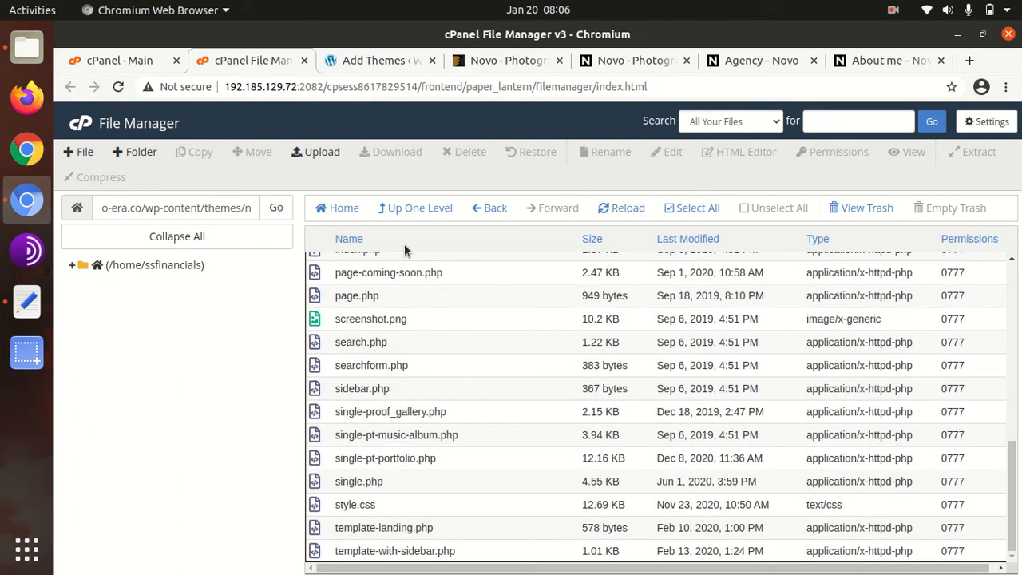
{"action": "left_click", "coordinate": [451, 209]}
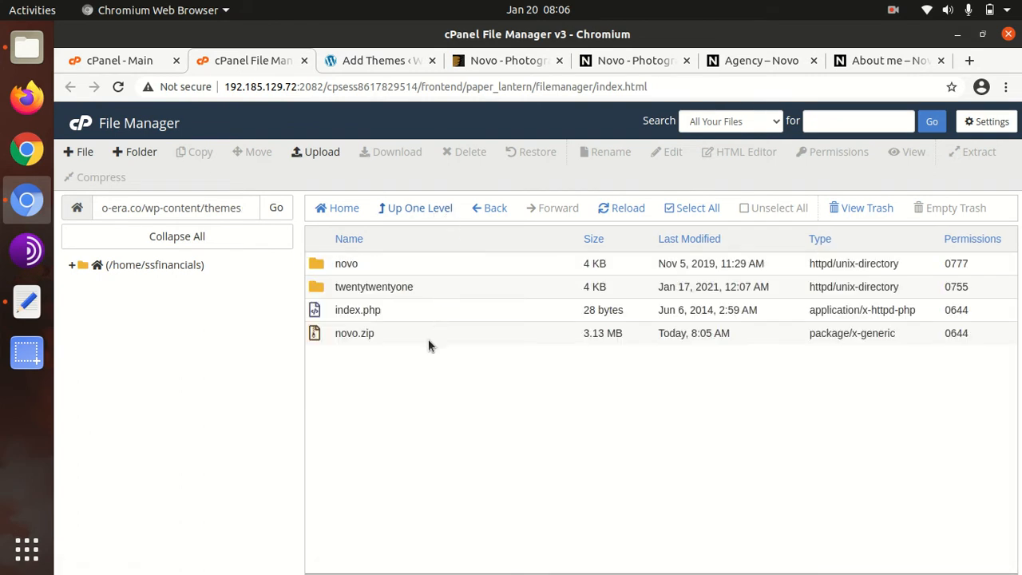
- Permanently delete novo.zip from the themes folder, skipping the trash
{"action": "left_click", "coordinate": [428, 335]}
{"action": "left_click", "coordinate": [463, 152]}
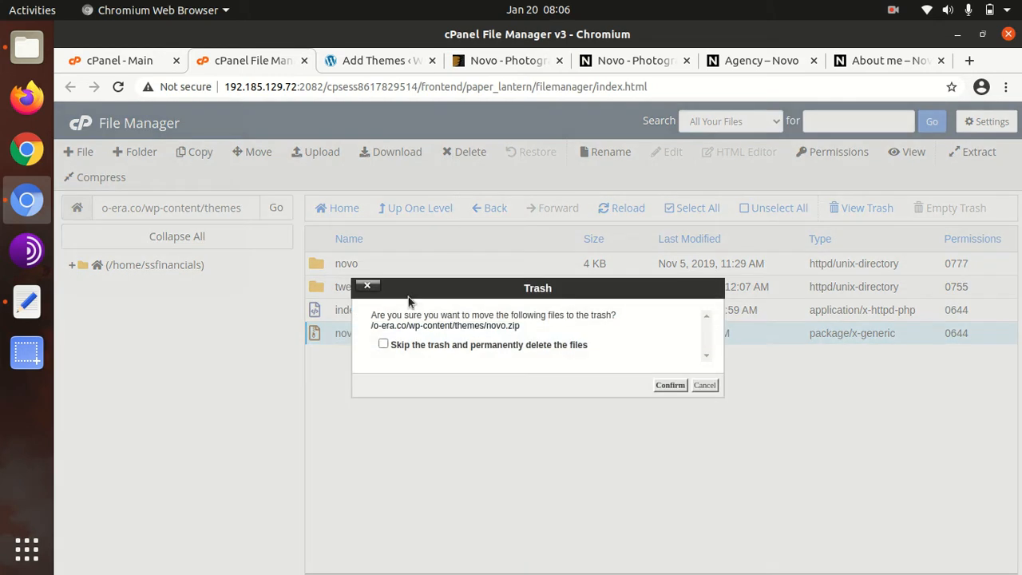
{"action": "left_click", "coordinate": [384, 345]}
{"action": "left_click", "coordinate": [670, 385]}
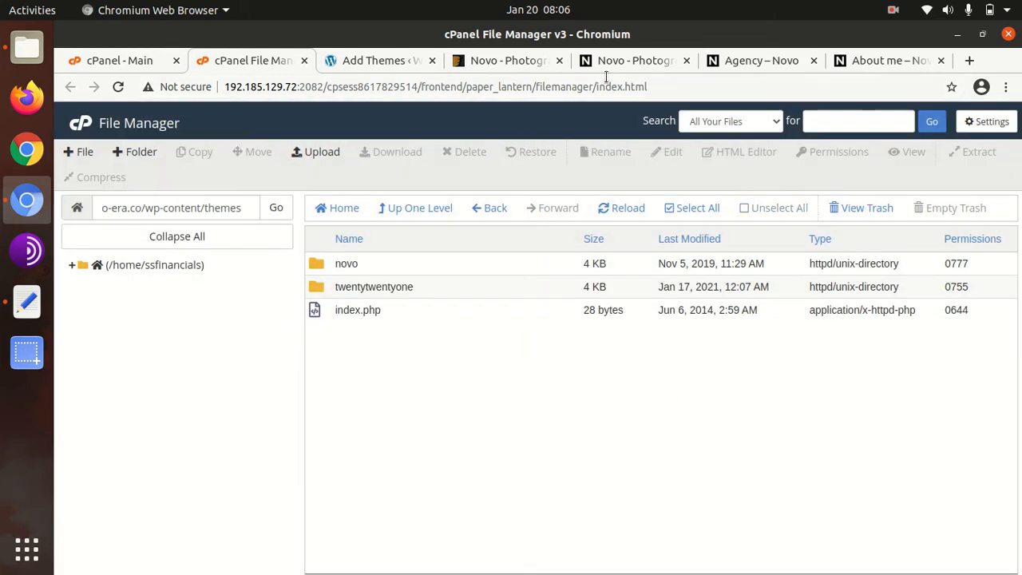
- Return to WordPress theme management, read the Novo theme's version and description in its details, and activate it
{"action": "left_click", "coordinate": [370, 65]}
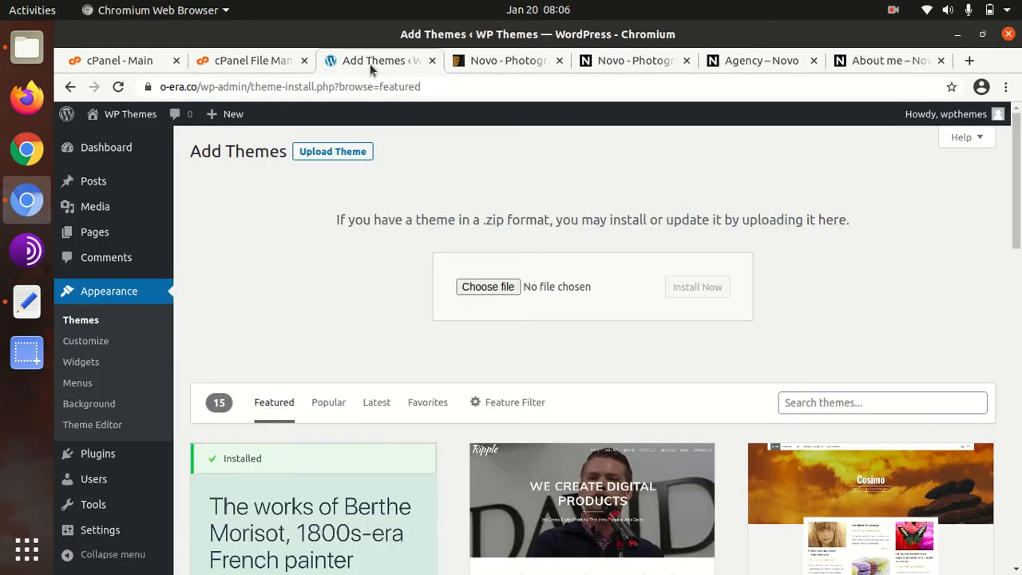
{"action": "left_click", "coordinate": [84, 322]}
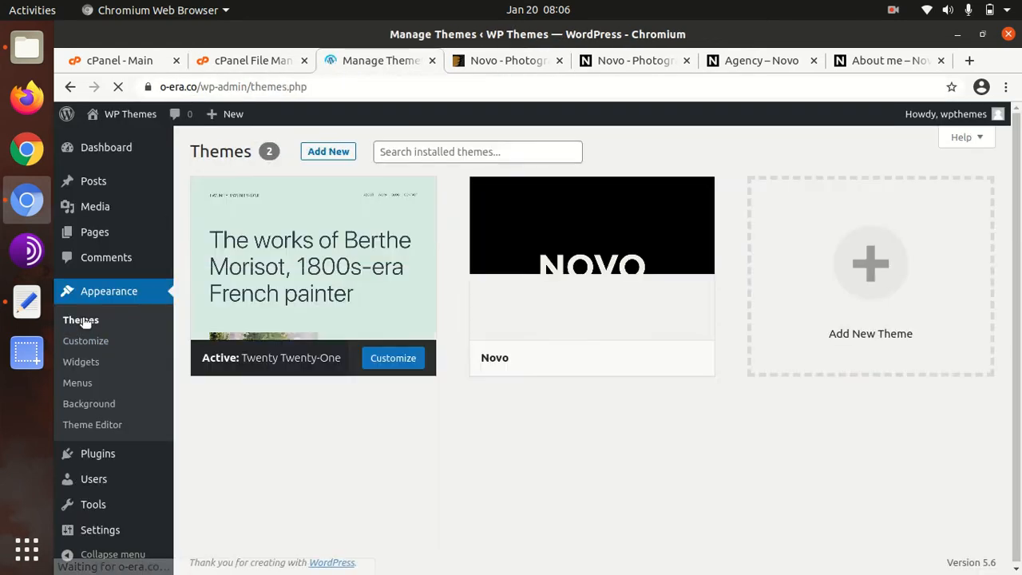
{"action": "mouse_move", "coordinate": [557, 271]}
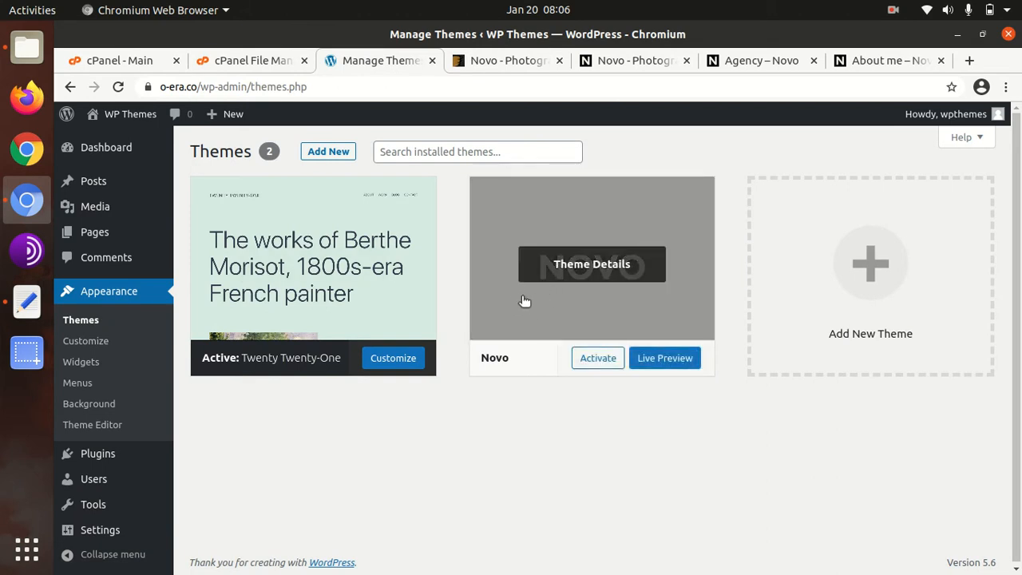
{"action": "left_click", "coordinate": [554, 274]}
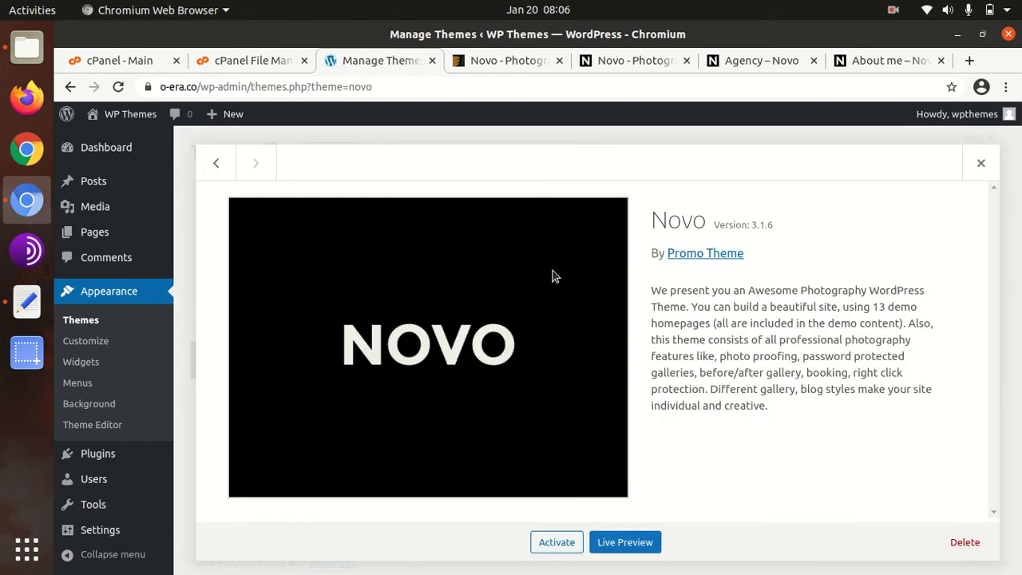
{"action": "left_click_drag", "start_coordinate": [647, 224], "coordinate": [774, 232]}
{"action": "left_click_drag", "start_coordinate": [648, 290], "coordinate": [747, 291]}
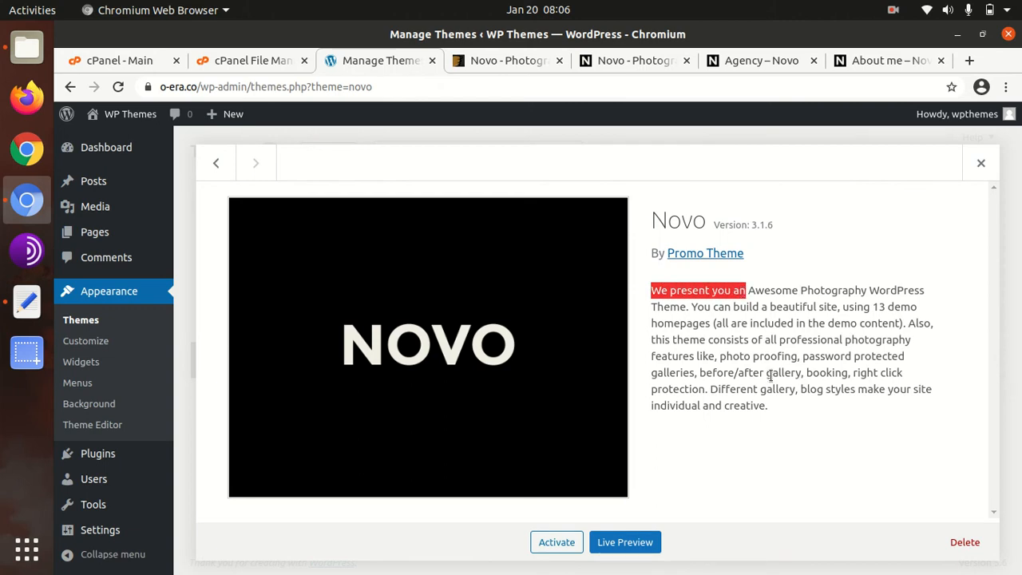
{"action": "left_click", "coordinate": [771, 435]}
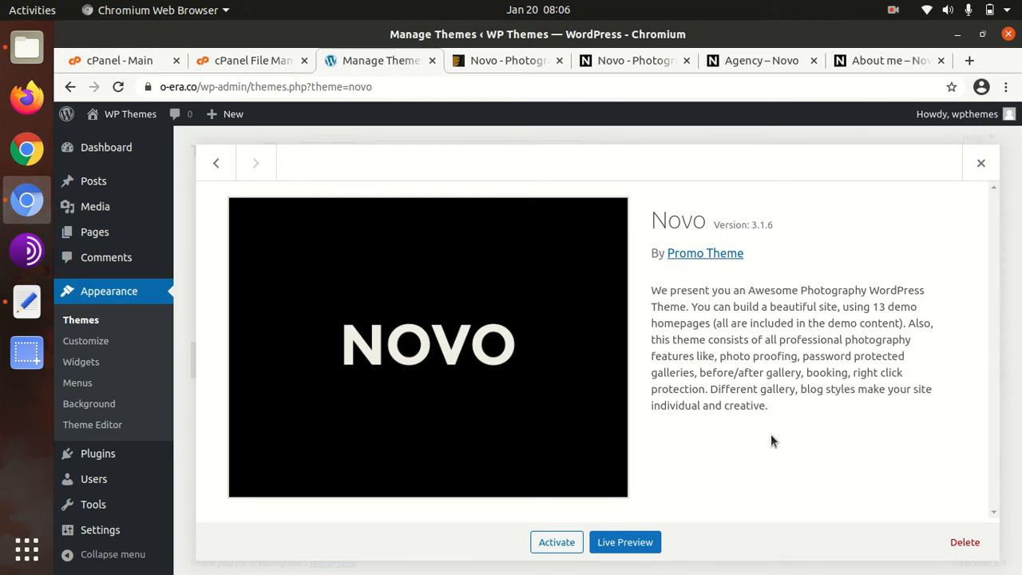
{"action": "left_click", "coordinate": [565, 544]}
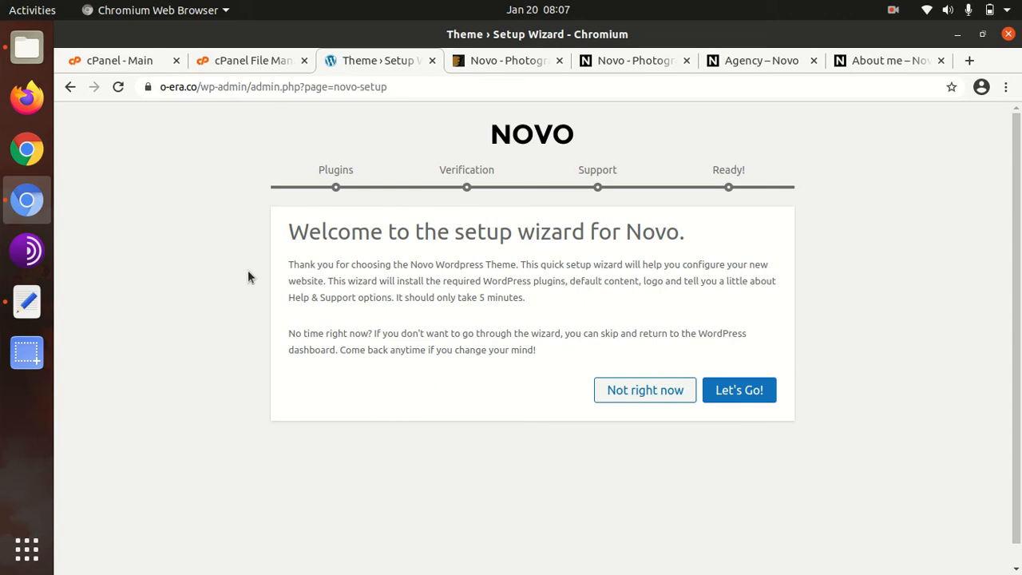
- Read the Novo setup wizard's welcome text, start the wizard, and look over its list of default plugins
{"action": "left_click_drag", "start_coordinate": [281, 265], "coordinate": [752, 261]}
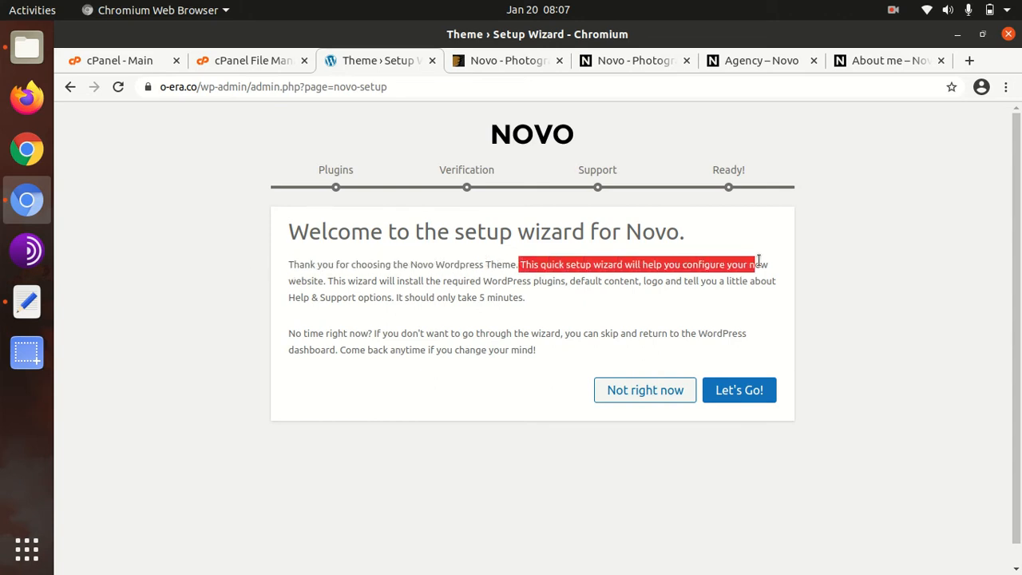
{"action": "left_click_drag", "start_coordinate": [332, 282], "coordinate": [646, 281]}
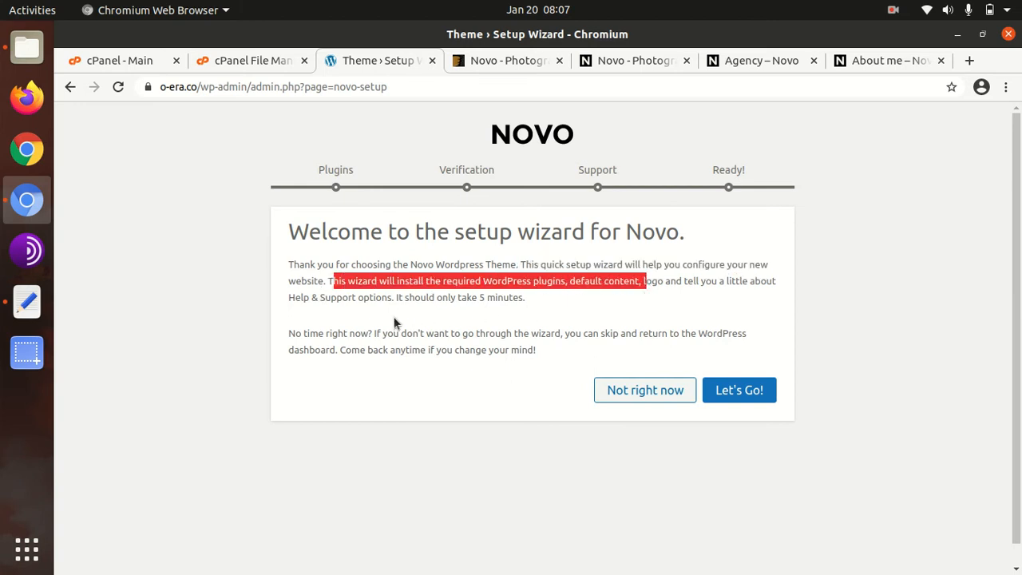
{"action": "left_click_drag", "start_coordinate": [288, 333], "coordinate": [744, 336]}
{"action": "left_click", "coordinate": [411, 389]}
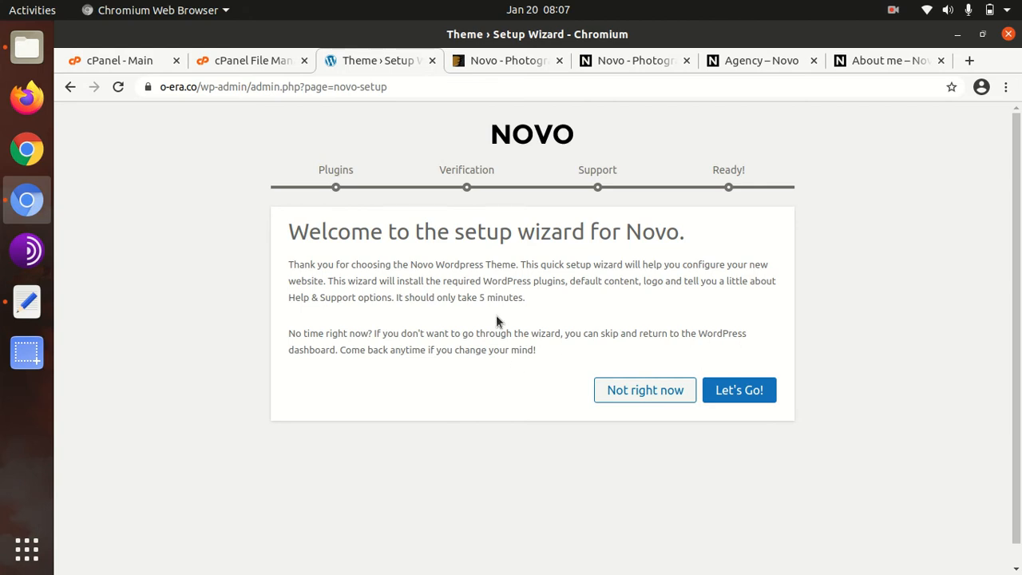
{"action": "left_click", "coordinate": [729, 390]}
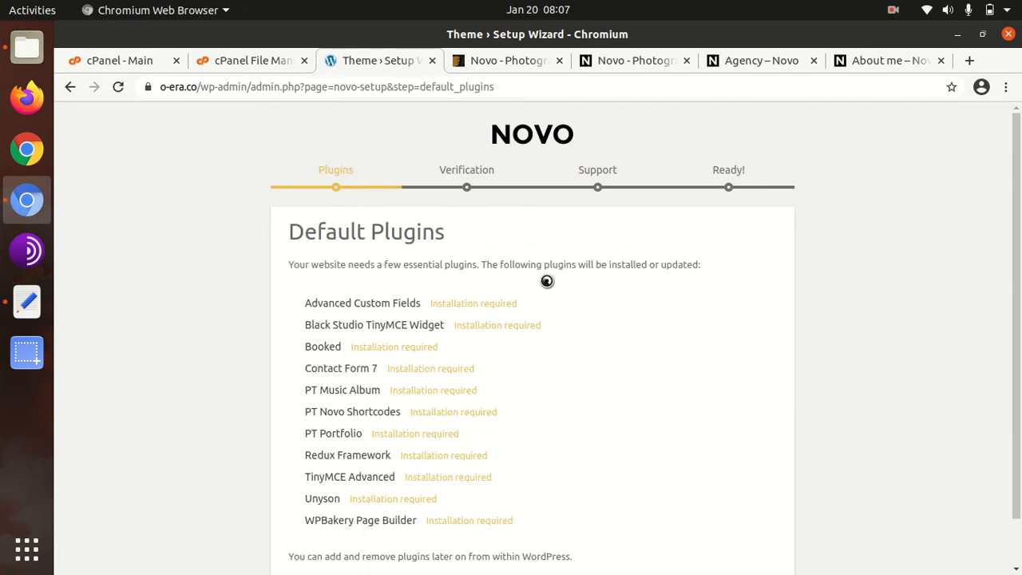
{"action": "scroll", "coordinate": [469, 275], "scroll_direction": "down", "scroll_amount": 1}
{"action": "scroll", "coordinate": [469, 275], "scroll_direction": "down", "scroll_amount": 1}
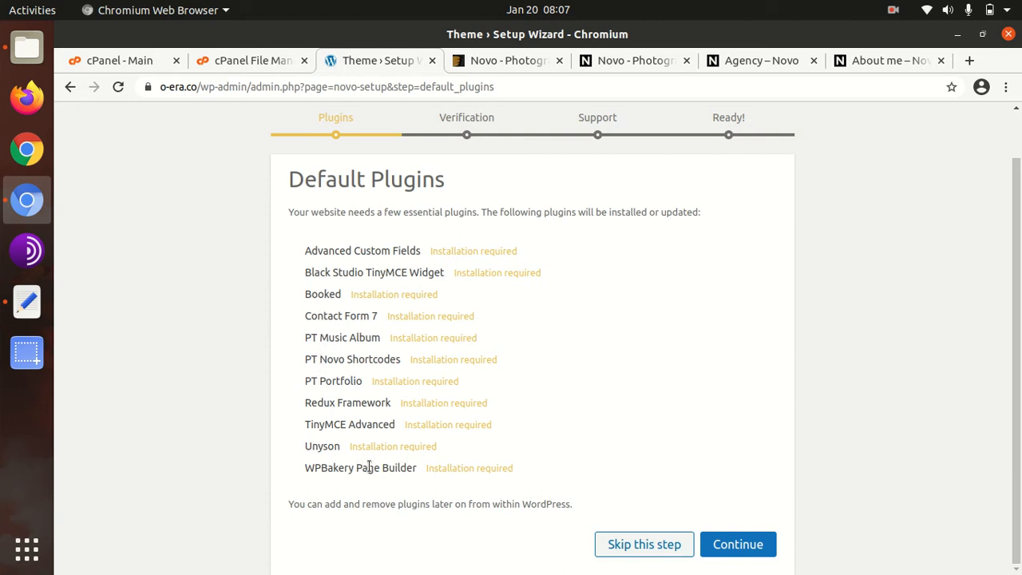
- Review the required plugins in the setup wizard, including Unyson and Redux Framework, and install all the default plugins
{"action": "left_click_drag", "start_coordinate": [305, 447], "coordinate": [343, 450]}
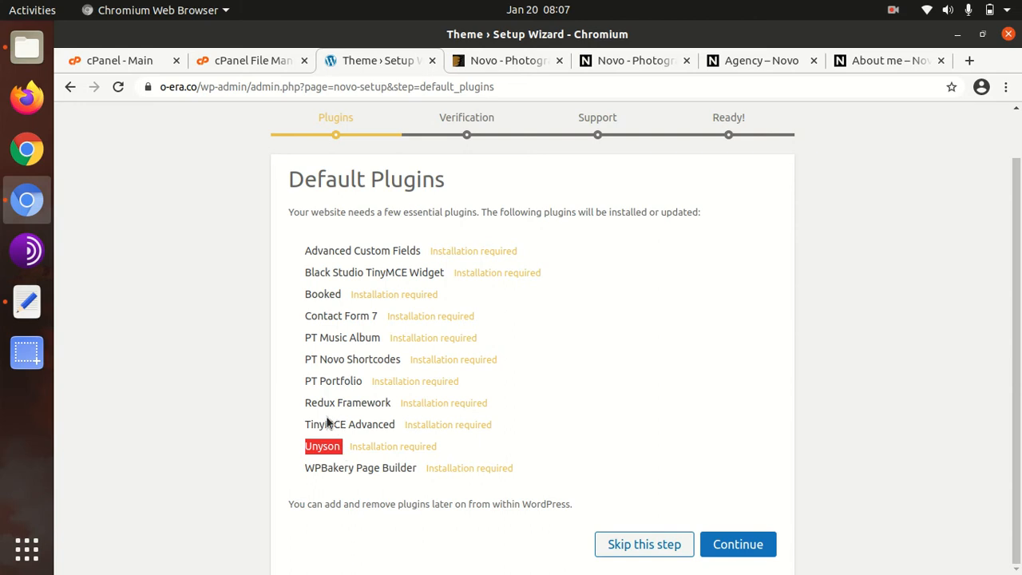
{"action": "left_click_drag", "start_coordinate": [304, 406], "coordinate": [389, 399]}
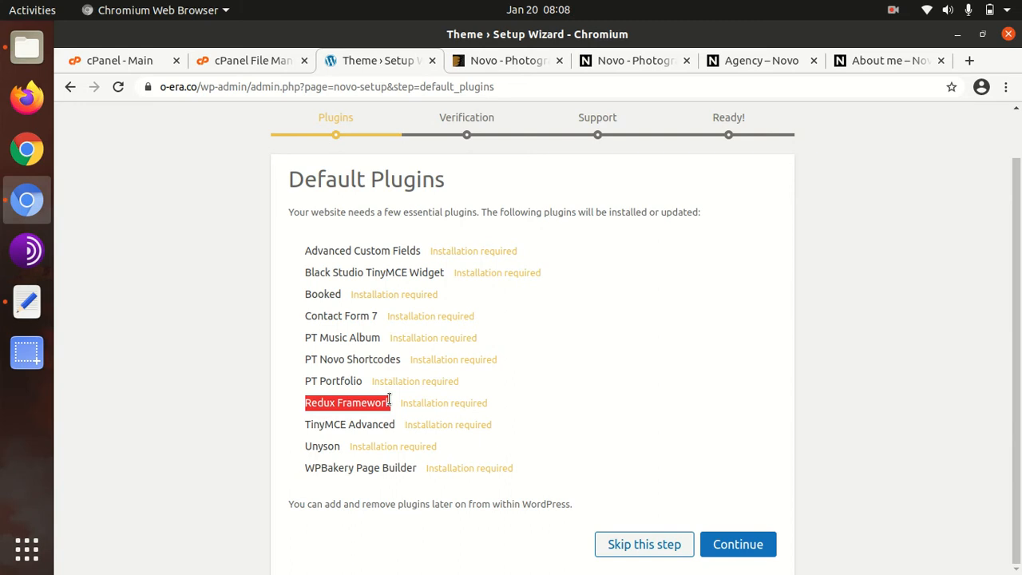
{"action": "left_click", "coordinate": [639, 399]}
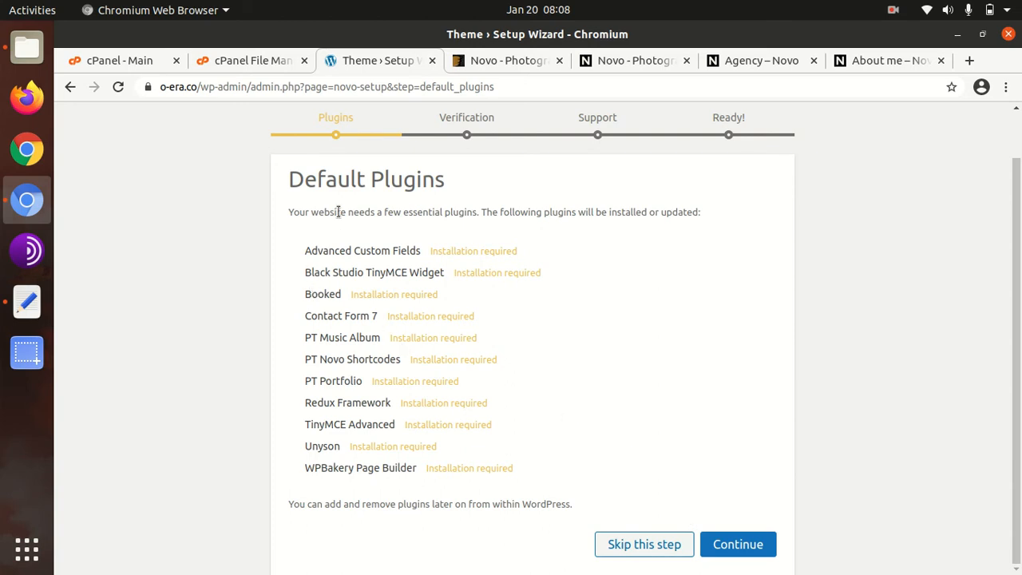
{"action": "left_click", "coordinate": [734, 551]}
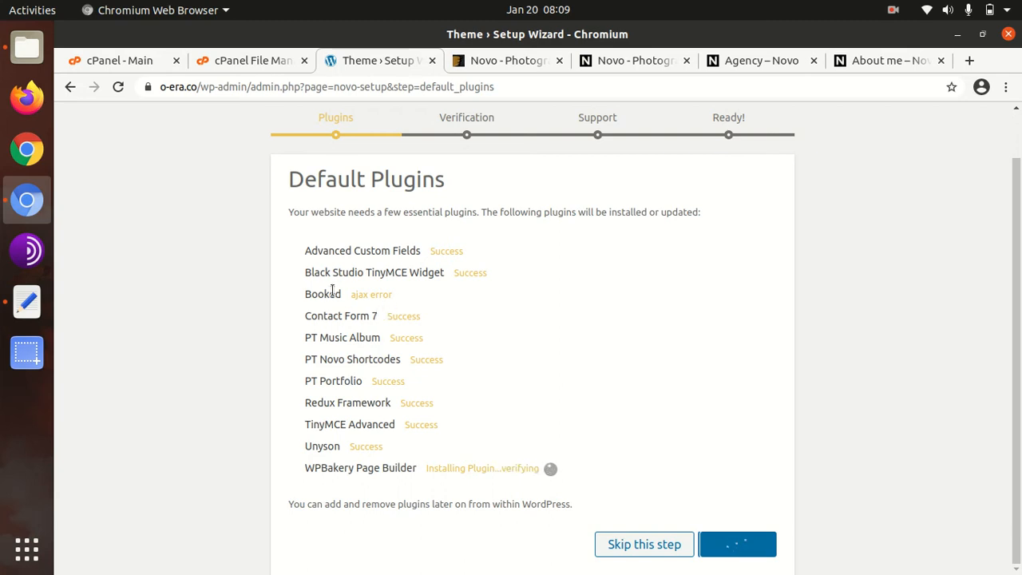
{"action": "left_click_drag", "start_coordinate": [304, 294], "coordinate": [386, 297]}
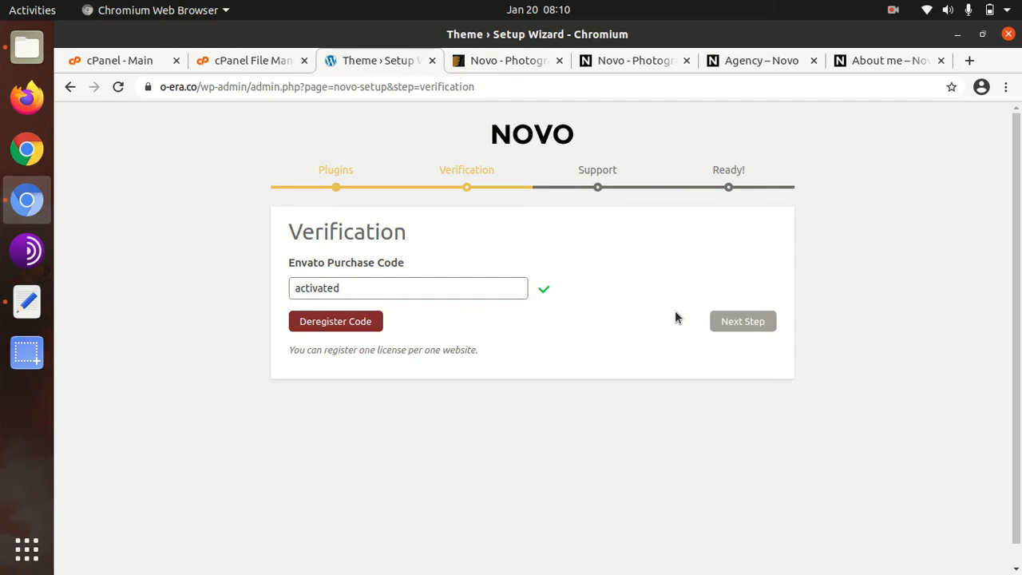
- Proceed past the purchase code verification, read the Help and Support terms, and agree to them to finish the wizard
{"action": "left_click", "coordinate": [725, 322]}
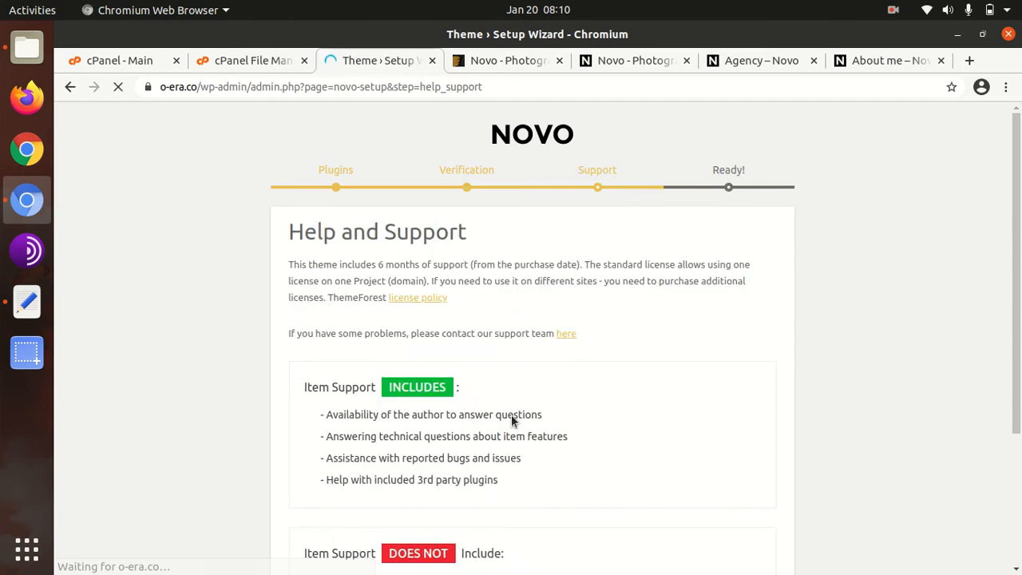
{"action": "scroll", "coordinate": [397, 441], "scroll_direction": "down", "scroll_amount": 2}
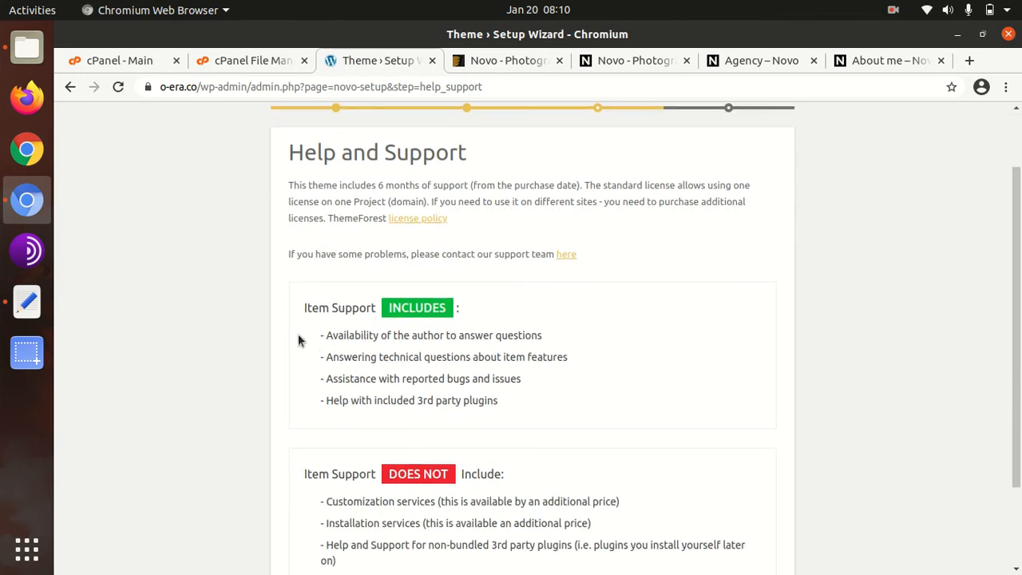
{"action": "scroll", "coordinate": [328, 337], "scroll_direction": "down", "scroll_amount": 3}
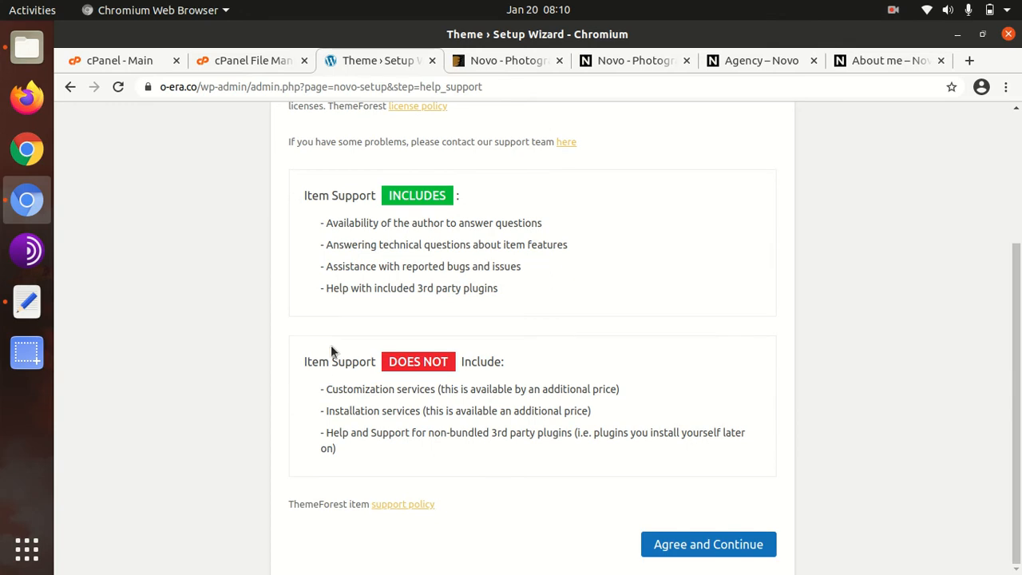
{"action": "left_click", "coordinate": [674, 550]}
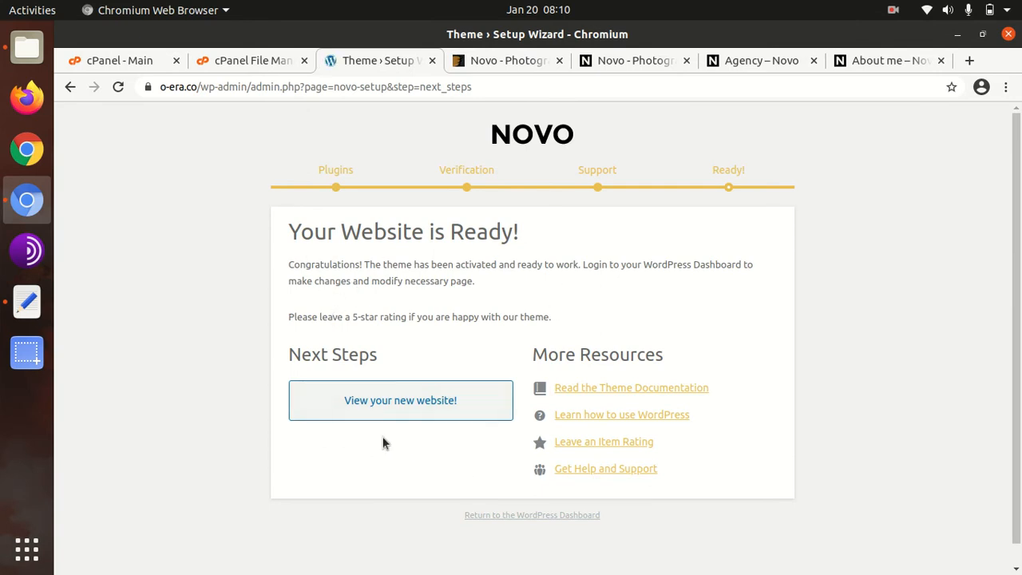
- View the new website from the wizard's final page, checking the wizard's remaining resources before returning to the site
{"action": "left_click", "coordinate": [379, 407]}
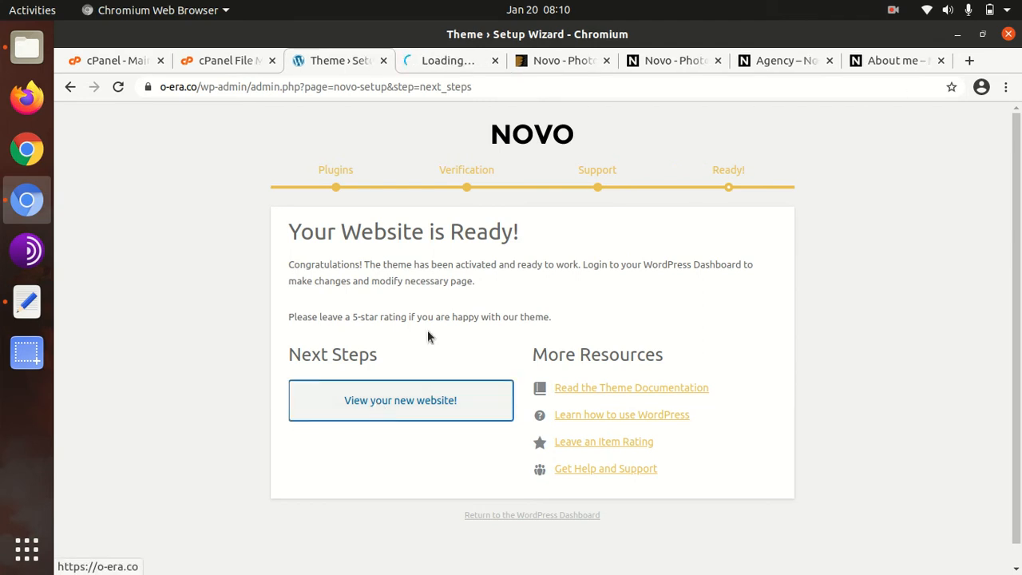
{"action": "left_click", "coordinate": [447, 61]}
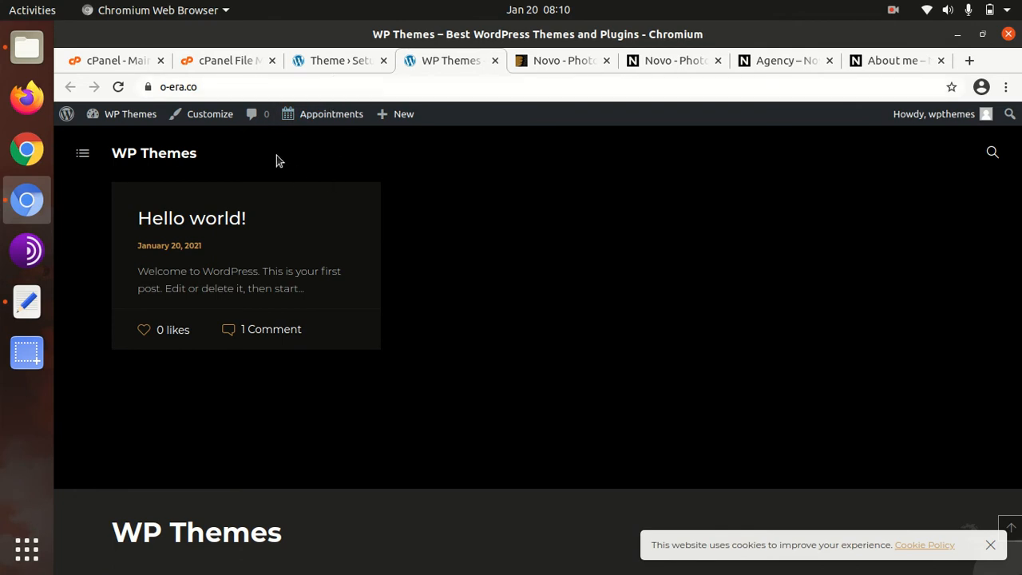
{"action": "left_click", "coordinate": [329, 65]}
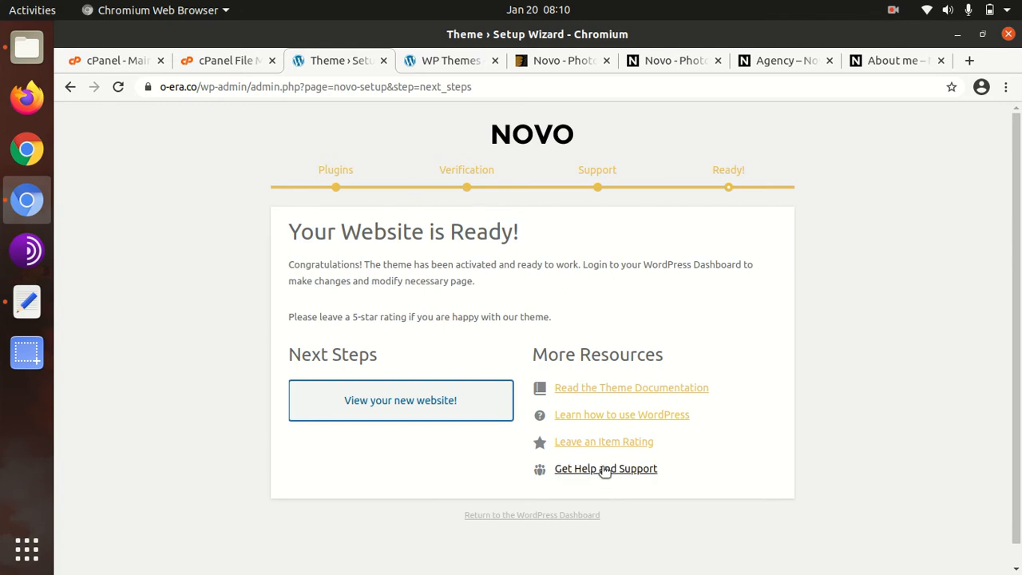
{"action": "left_click", "coordinate": [462, 67]}
- Go from the website to its WordPress dashboard and open the list of installed plugins
{"action": "mouse_move", "coordinate": [120, 113]}
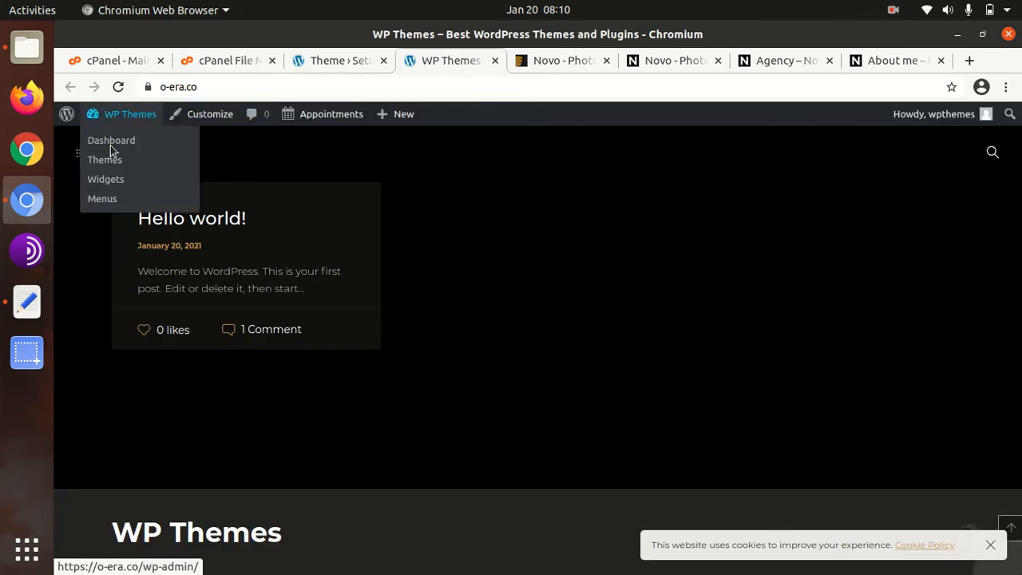
{"action": "left_click", "coordinate": [110, 142]}
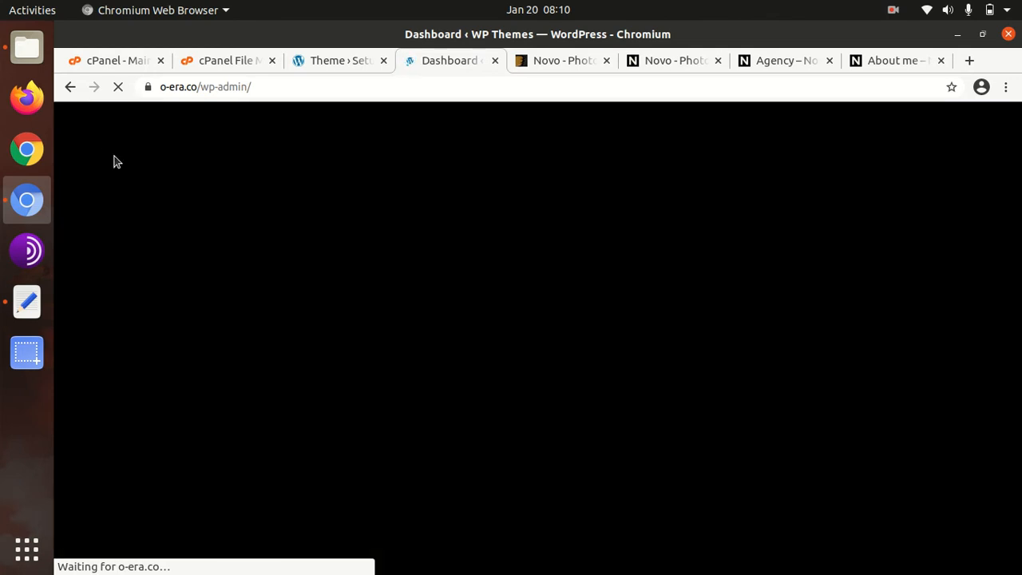
{"action": "scroll", "coordinate": [114, 156], "scroll_direction": "down", "scroll_amount": 4}
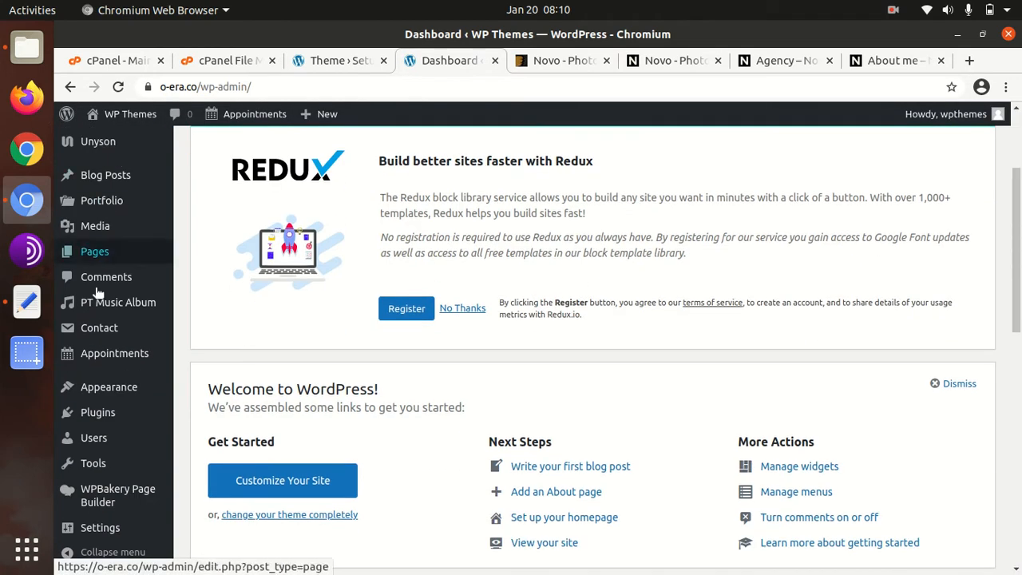
{"action": "mouse_move", "coordinate": [115, 393]}
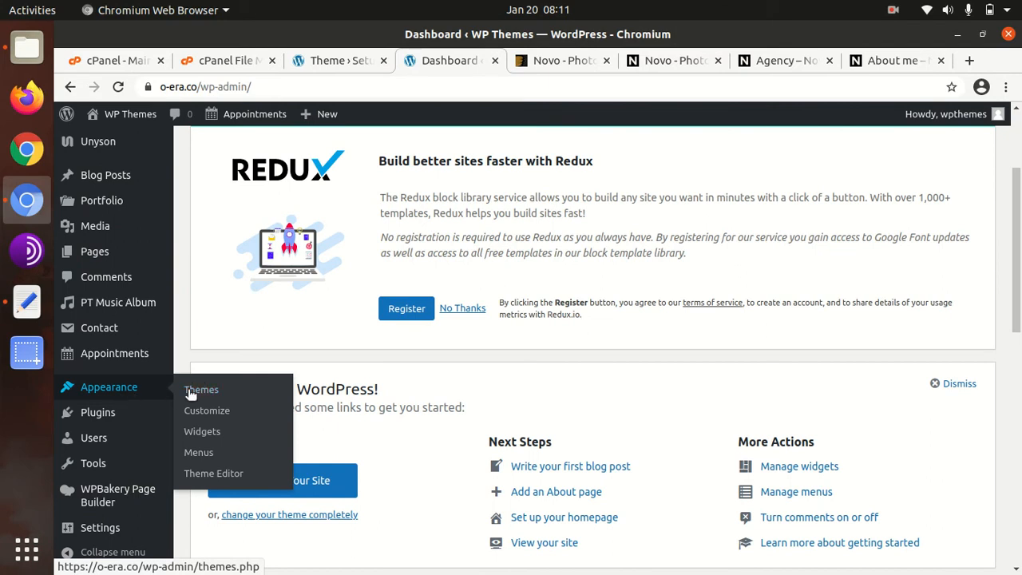
{"action": "mouse_move", "coordinate": [136, 412]}
{"action": "left_click", "coordinate": [204, 416]}
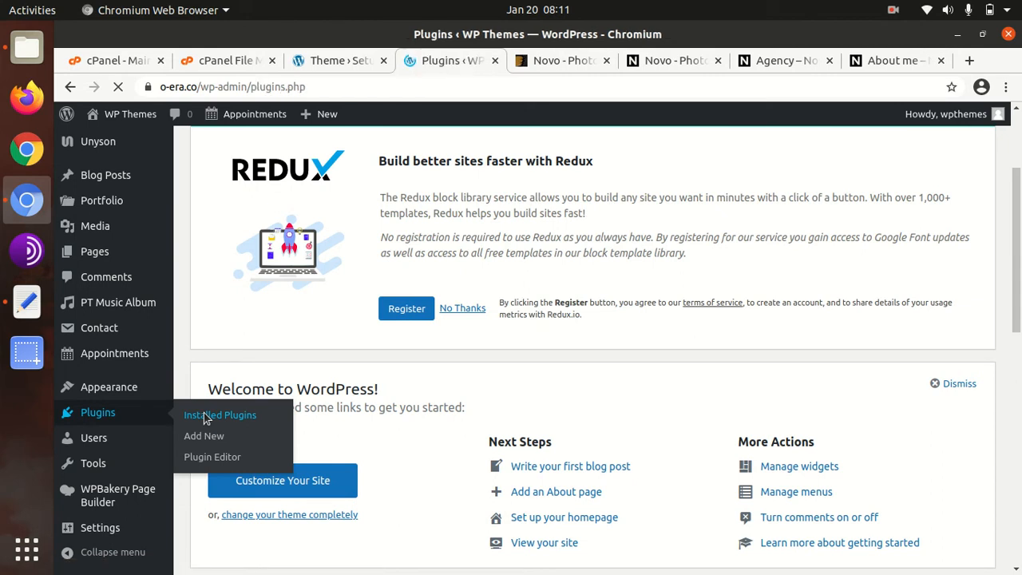
- Look through the installed plugins and their activation status, including WP Reset and WPBakery Page Builder
{"action": "scroll", "coordinate": [278, 376], "scroll_direction": "down", "scroll_amount": 5}
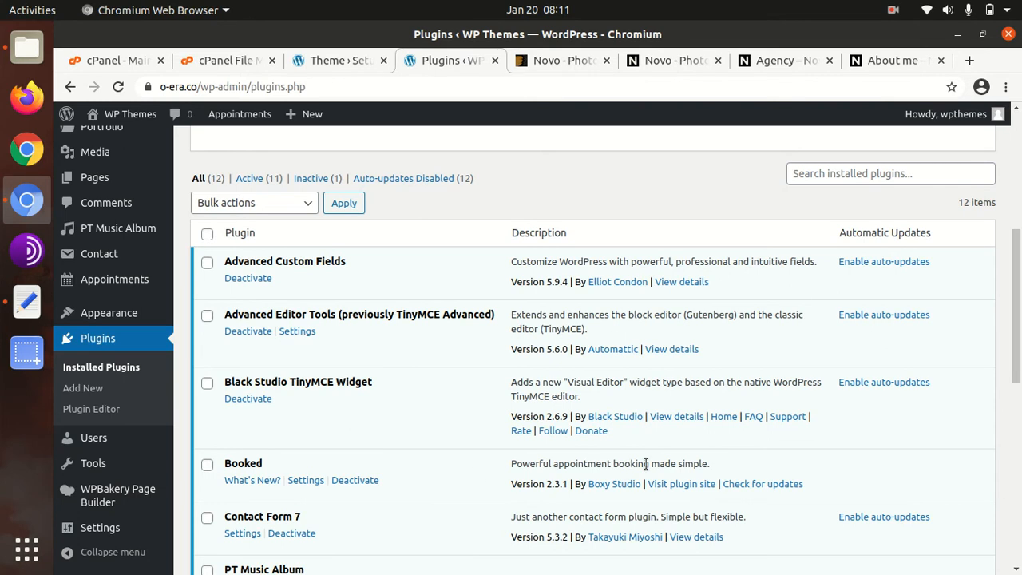
{"action": "scroll", "coordinate": [331, 459], "scroll_direction": "down", "scroll_amount": 5}
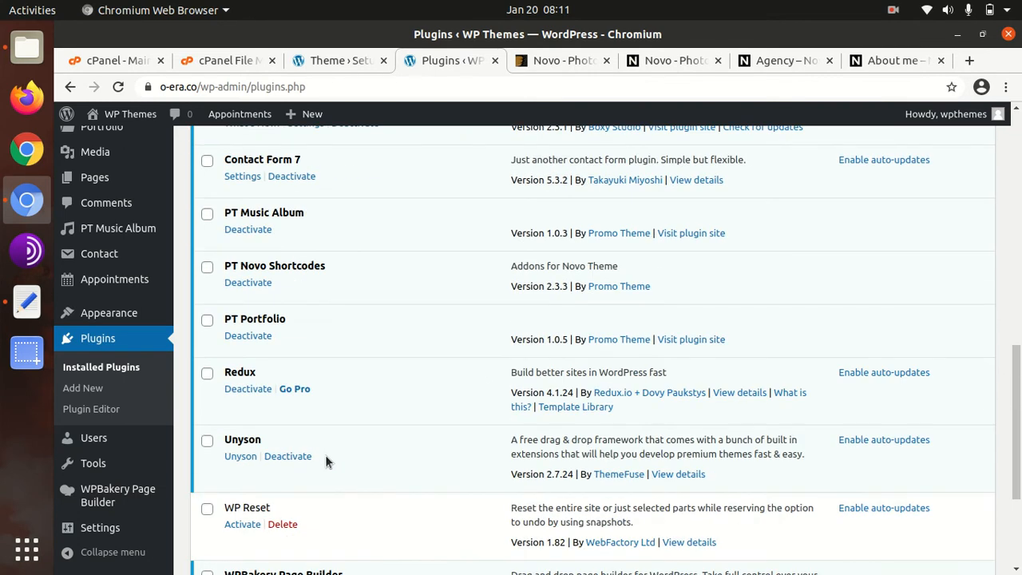
{"action": "scroll", "coordinate": [325, 453], "scroll_direction": "down", "scroll_amount": 3}
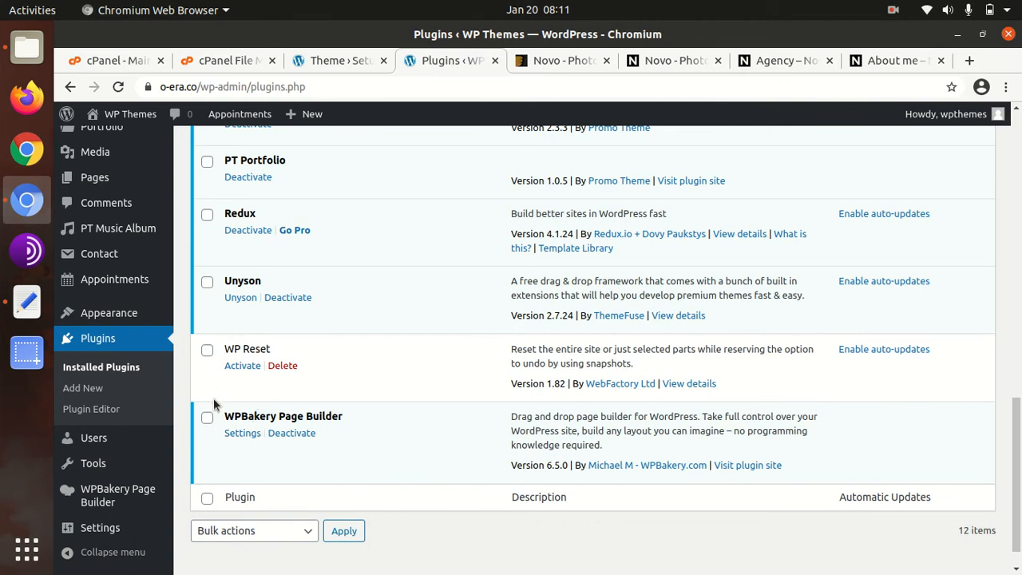
{"action": "left_click_drag", "start_coordinate": [289, 359], "coordinate": [221, 349]}
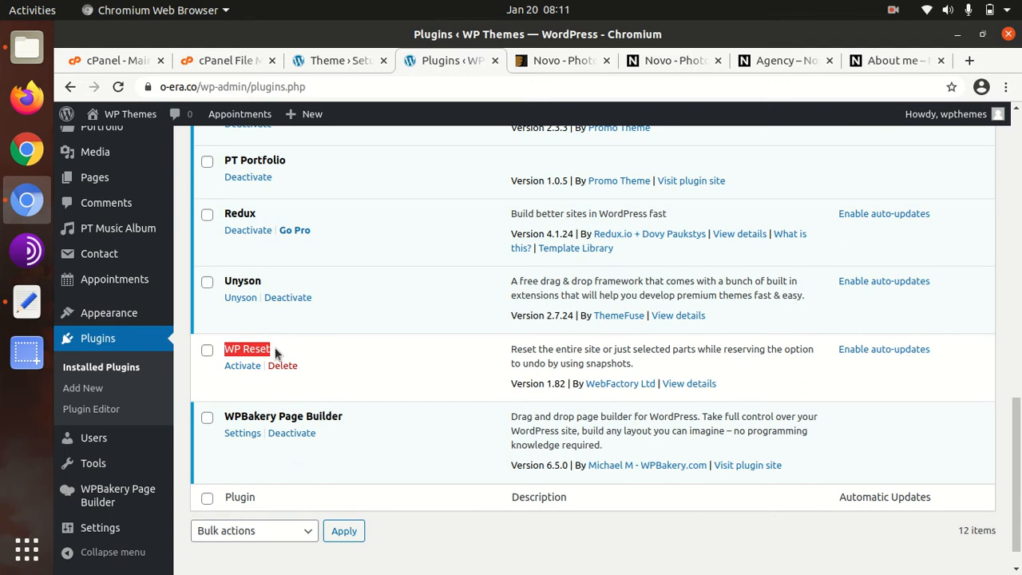
{"action": "scroll", "coordinate": [263, 388], "scroll_direction": "up", "scroll_amount": 10}
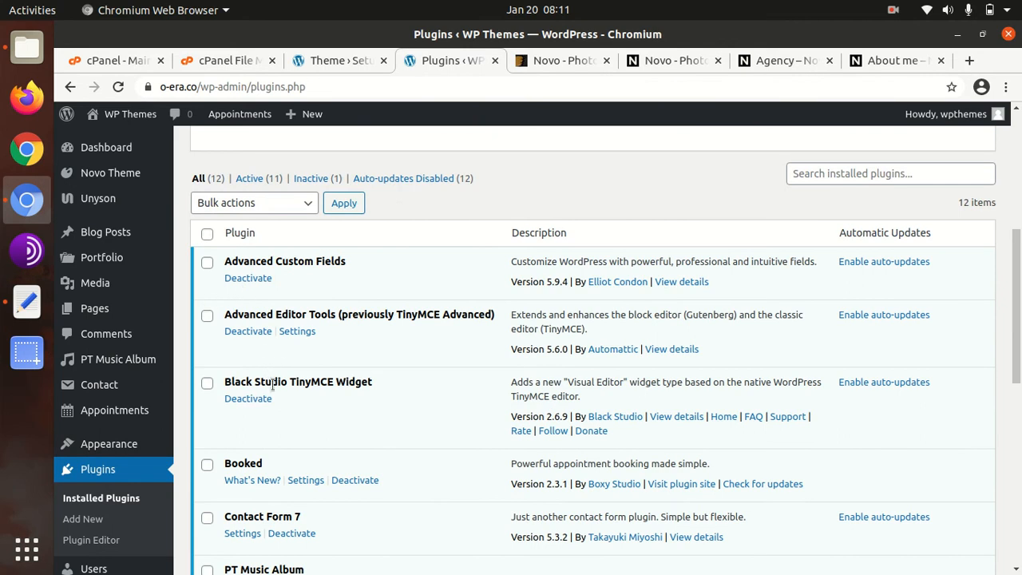
{"action": "scroll", "coordinate": [234, 324], "scroll_direction": "down", "scroll_amount": 5}
{"action": "scroll", "coordinate": [235, 327], "scroll_direction": "down", "scroll_amount": 4}
{"action": "scroll", "coordinate": [94, 301], "scroll_direction": "up", "scroll_amount": 4}
- Open the list of all pages in a separate tab and check which pages the site has
{"action": "mouse_move", "coordinate": [92, 308]}
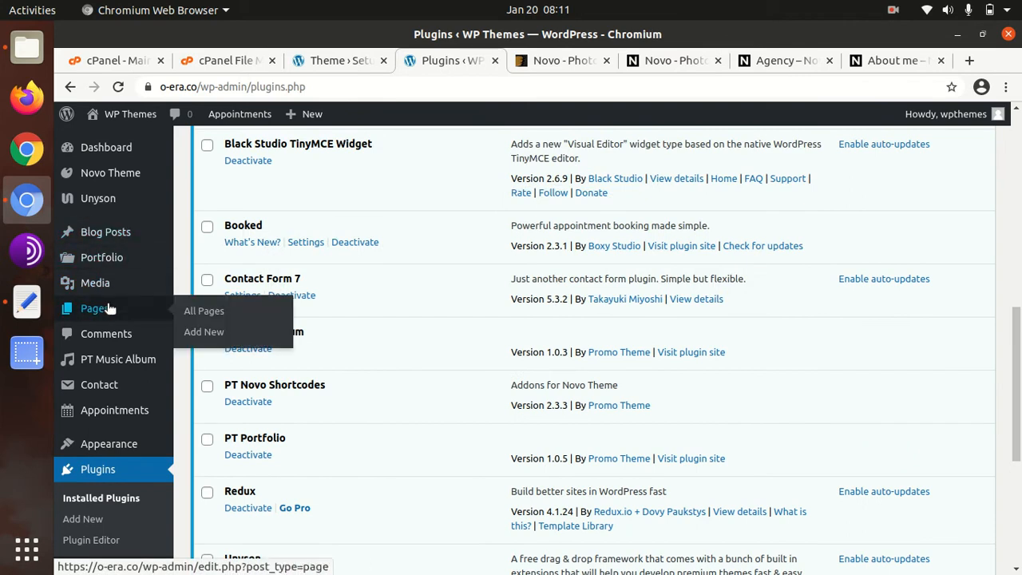
{"action": "middle_click", "coordinate": [203, 316]}
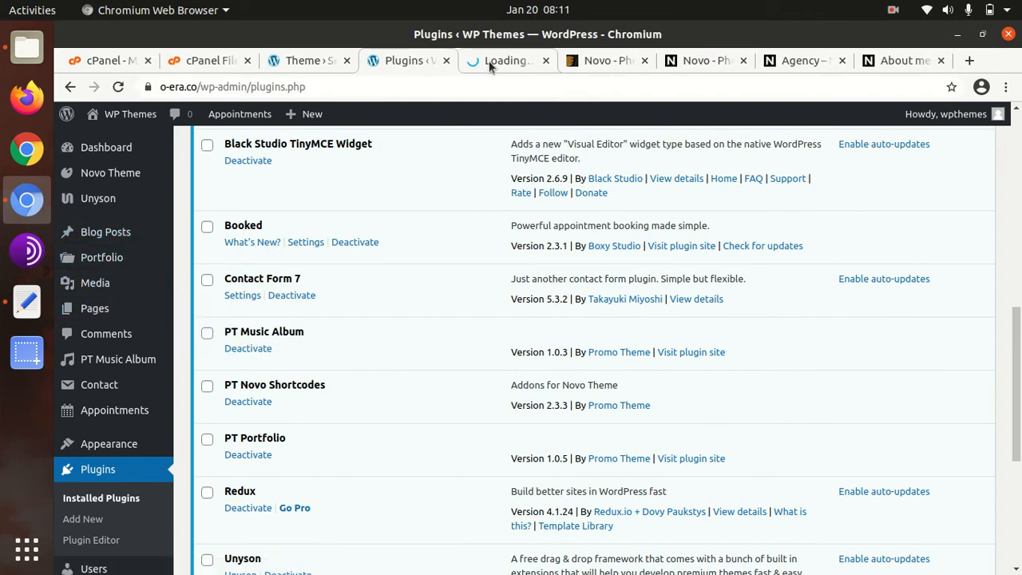
{"action": "left_click", "coordinate": [488, 64]}
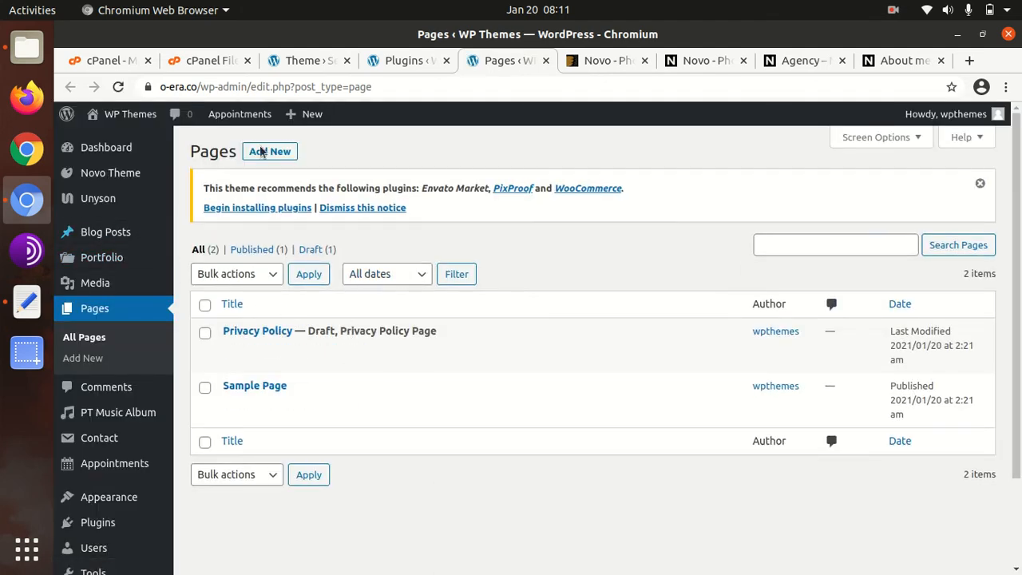
{"action": "left_click", "coordinate": [393, 61]}
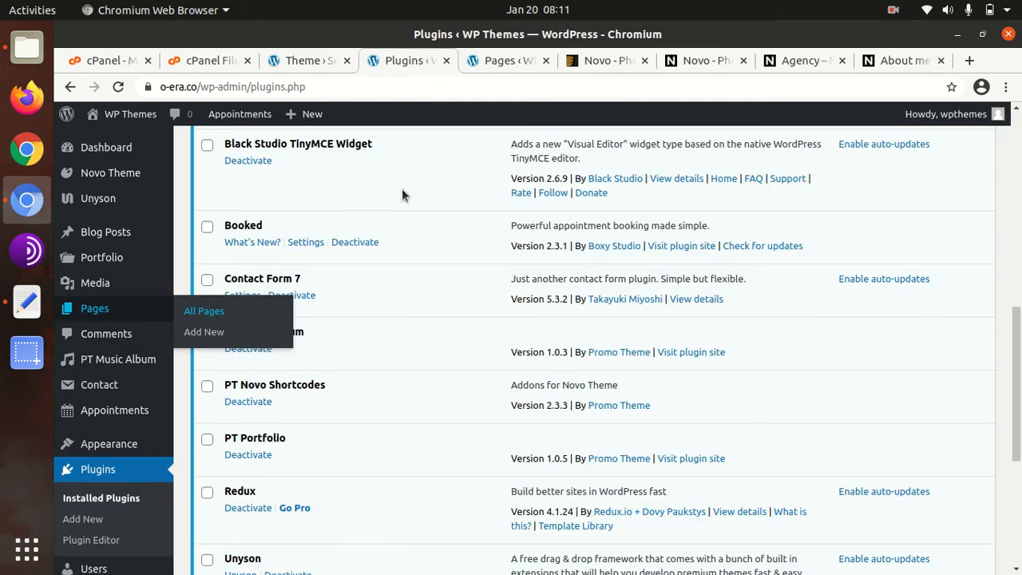
{"action": "left_click", "coordinate": [508, 63]}
- Return to the setup wizard's final page and read its text about theme activation and modifying pages
{"action": "left_click", "coordinate": [316, 53]}
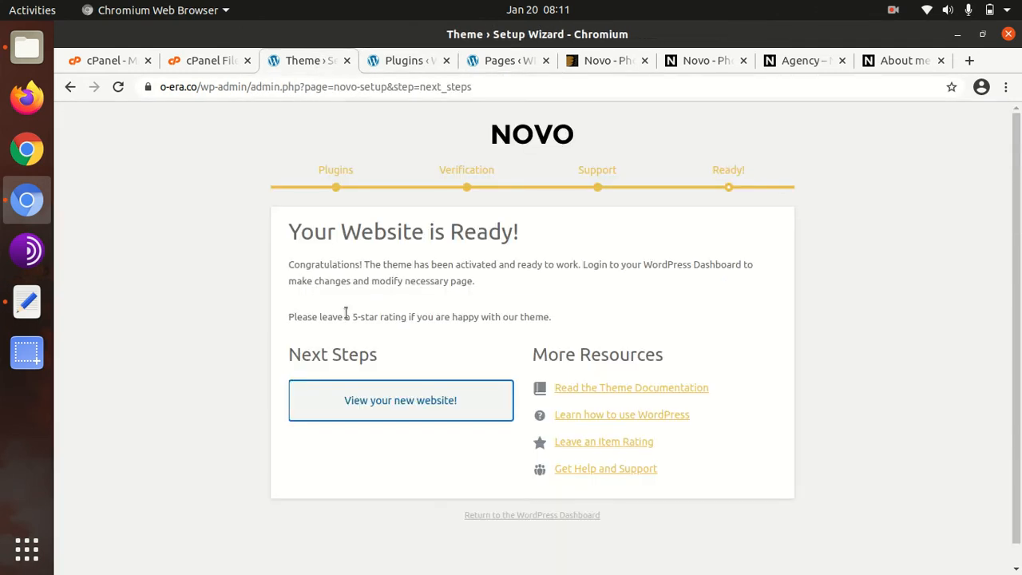
{"action": "left_click_drag", "start_coordinate": [293, 265], "coordinate": [457, 266]}
{"action": "double_click", "coordinate": [458, 265]}
{"action": "left_click_drag", "start_coordinate": [579, 265], "coordinate": [744, 265]}
{"action": "left_click_drag", "start_coordinate": [335, 281], "coordinate": [482, 288]}
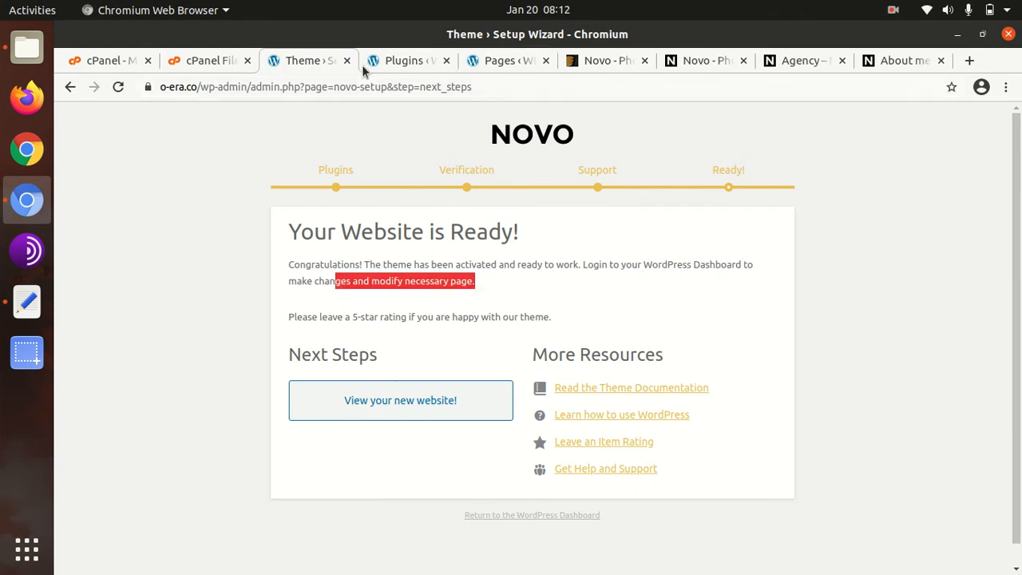
- Return to the plugins page, open the Novo theme's Import Demo Content page, and bring the available demos into view
{"action": "left_click", "coordinate": [395, 62]}
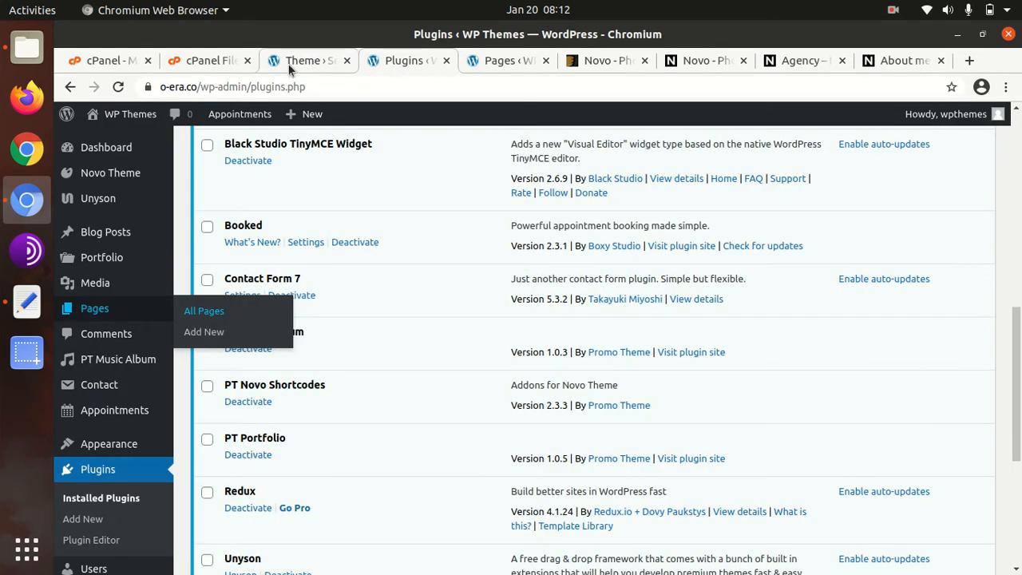
{"action": "scroll", "coordinate": [117, 335], "scroll_direction": "down", "scroll_amount": 4}
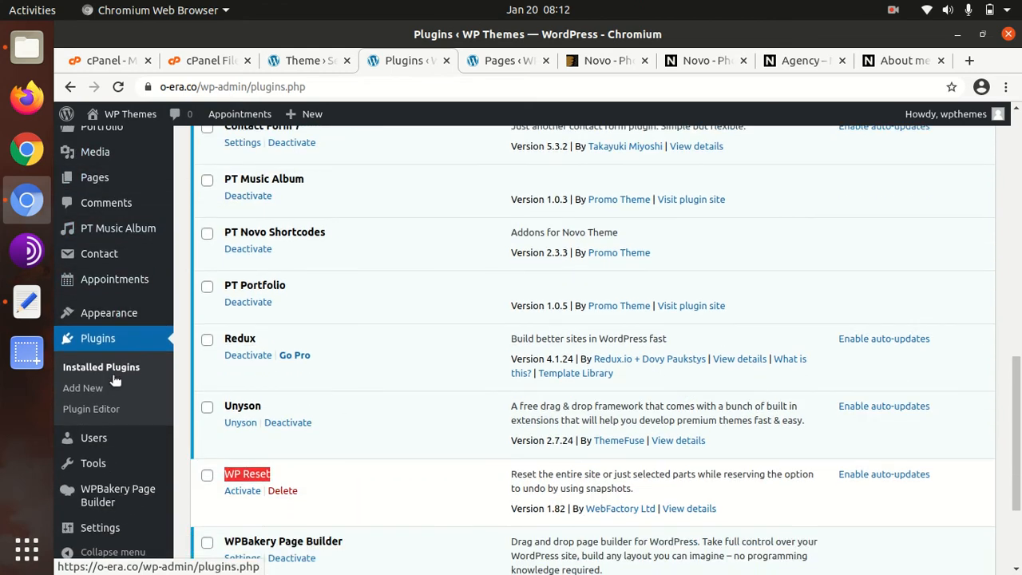
{"action": "scroll", "coordinate": [96, 376], "scroll_direction": "up", "scroll_amount": 1}
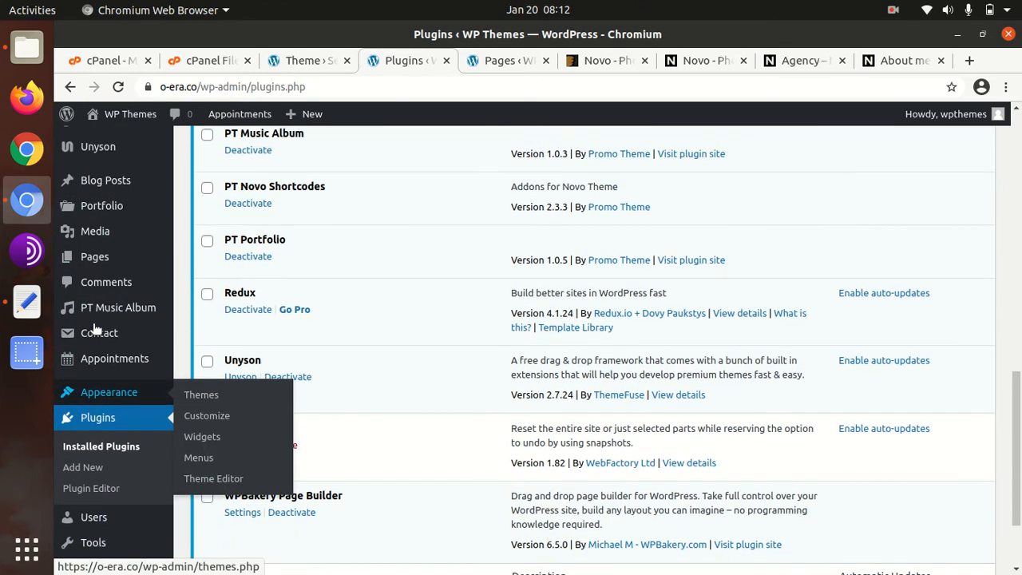
{"action": "scroll", "coordinate": [100, 311], "scroll_direction": "up", "scroll_amount": 3}
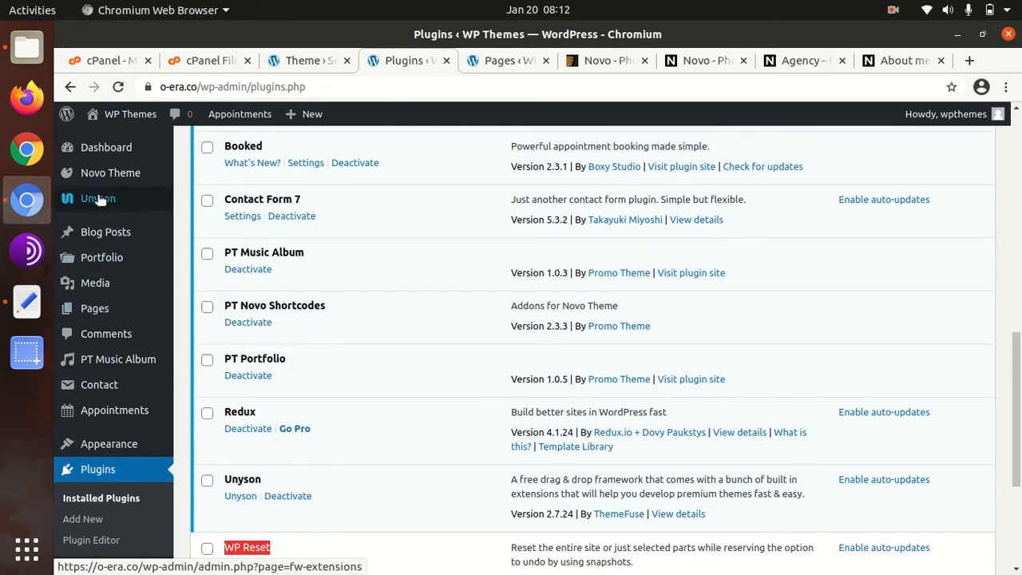
{"action": "mouse_move", "coordinate": [99, 182]}
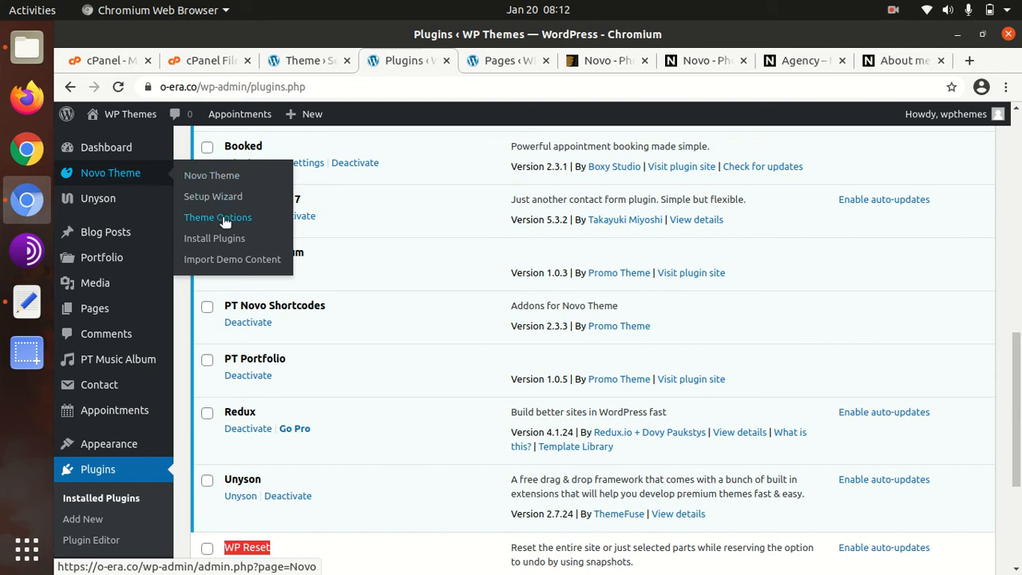
{"action": "left_click", "coordinate": [213, 262]}
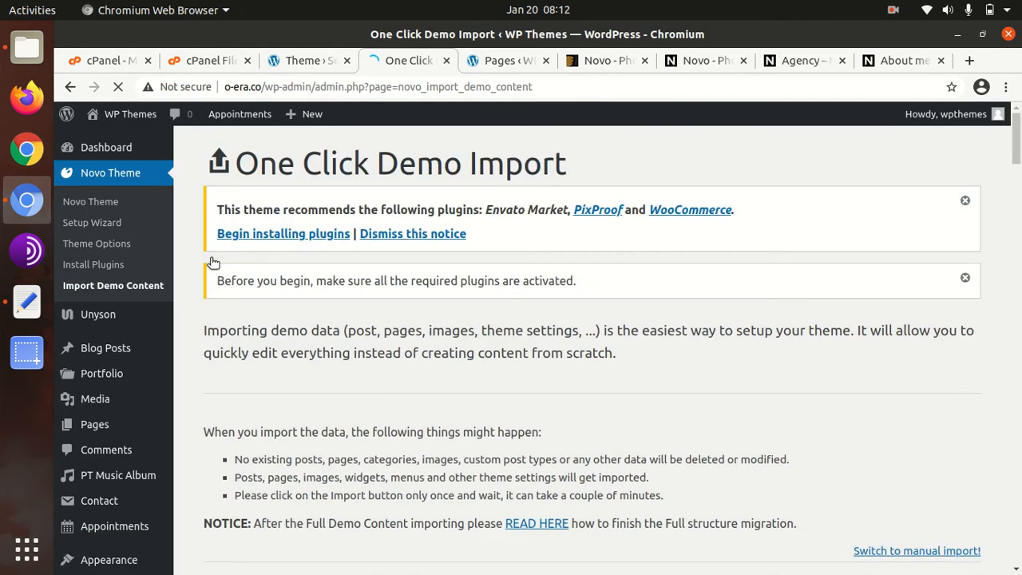
{"action": "scroll", "coordinate": [258, 235], "scroll_direction": "down", "scroll_amount": 5}
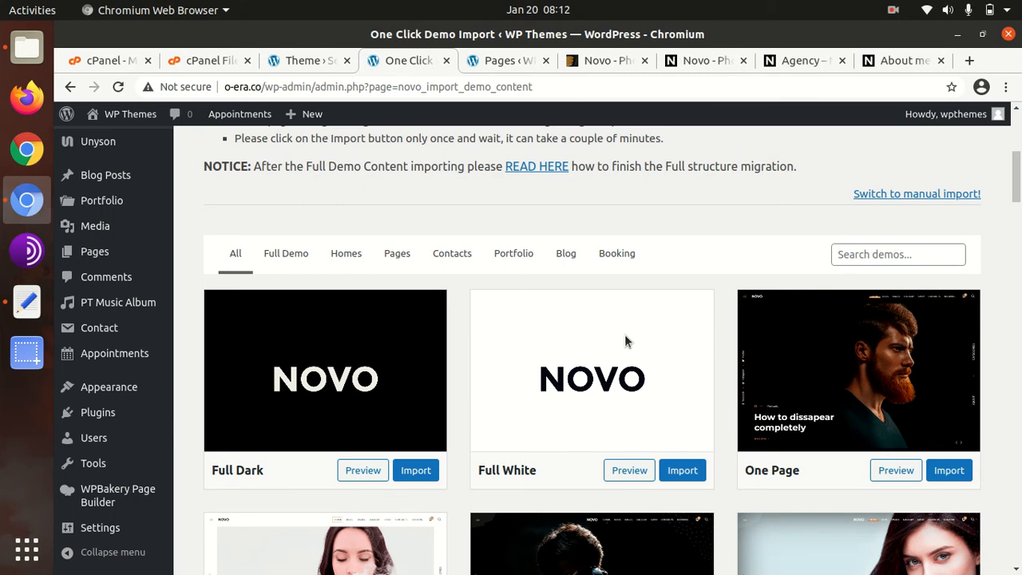
- Look through the whole gallery of Novo demos available for import, from Full Dark down to Booking
{"action": "scroll", "coordinate": [606, 339], "scroll_direction": "down", "scroll_amount": 1}
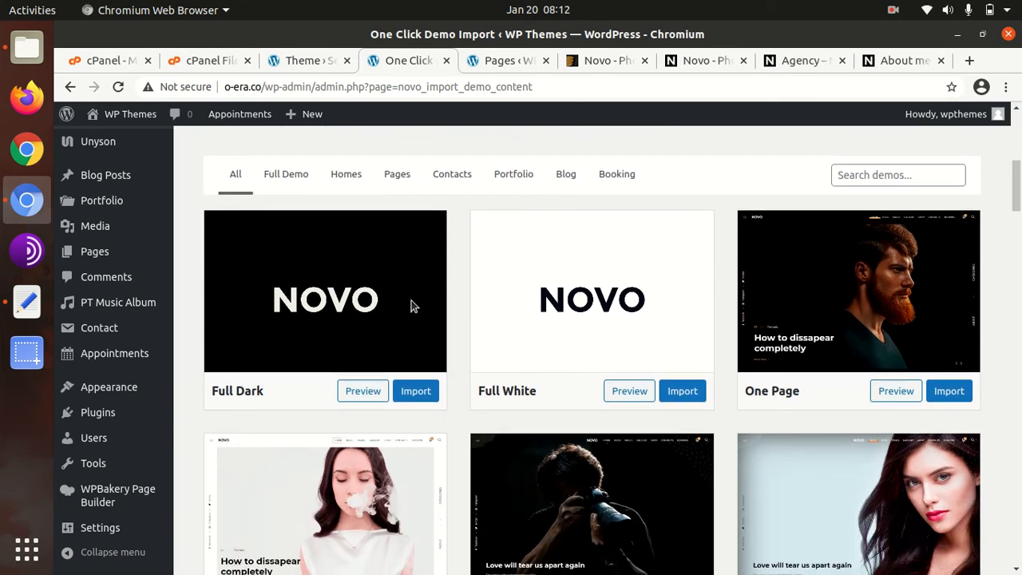
{"action": "scroll", "coordinate": [411, 300], "scroll_direction": "down", "scroll_amount": 2}
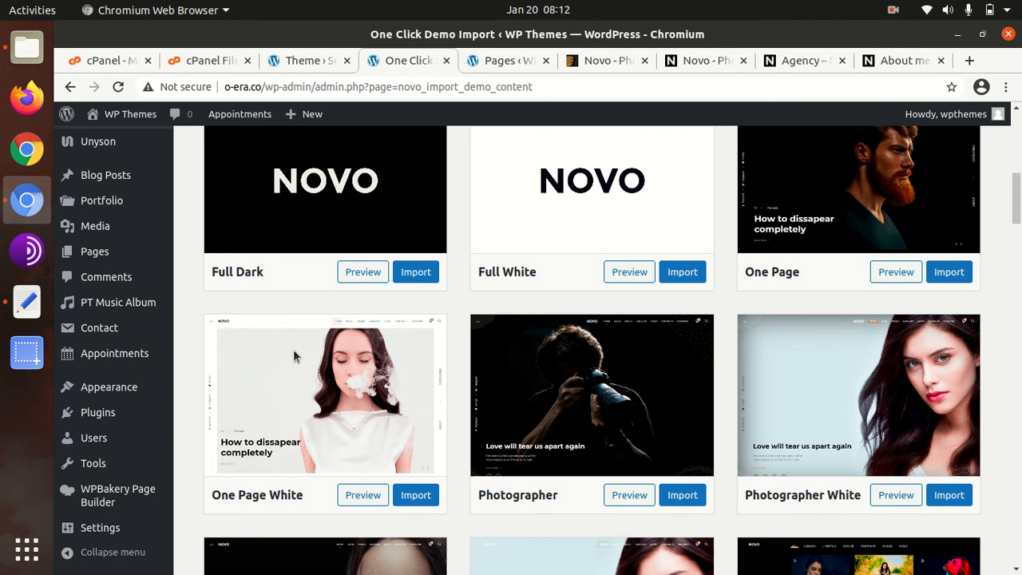
{"action": "scroll", "coordinate": [293, 353], "scroll_direction": "up", "scroll_amount": 2}
{"action": "scroll", "coordinate": [269, 352], "scroll_direction": "down", "scroll_amount": 3}
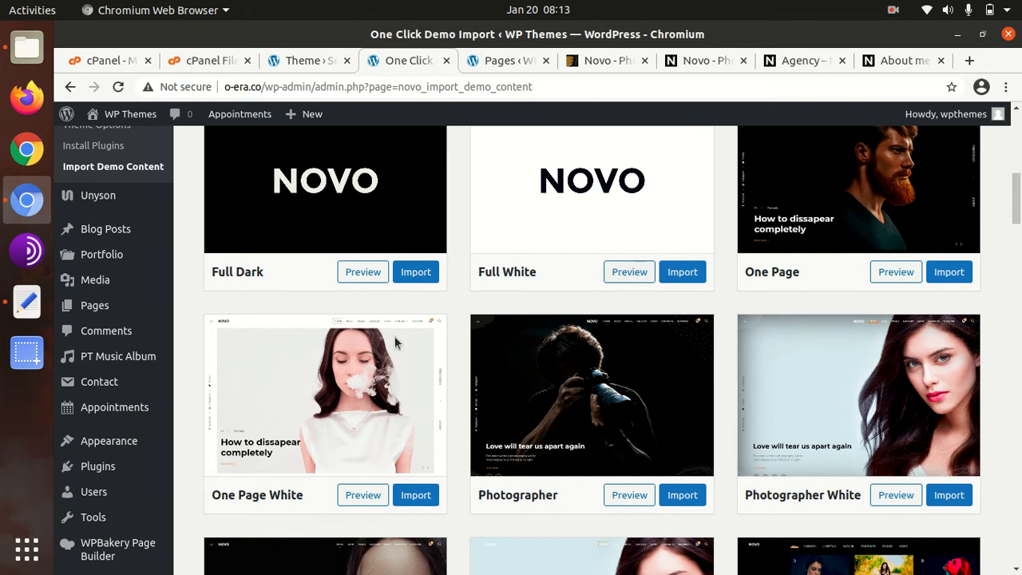
{"action": "scroll", "coordinate": [397, 343], "scroll_direction": "down", "scroll_amount": 5}
{"action": "scroll", "coordinate": [395, 336], "scroll_direction": "down", "scroll_amount": 7}
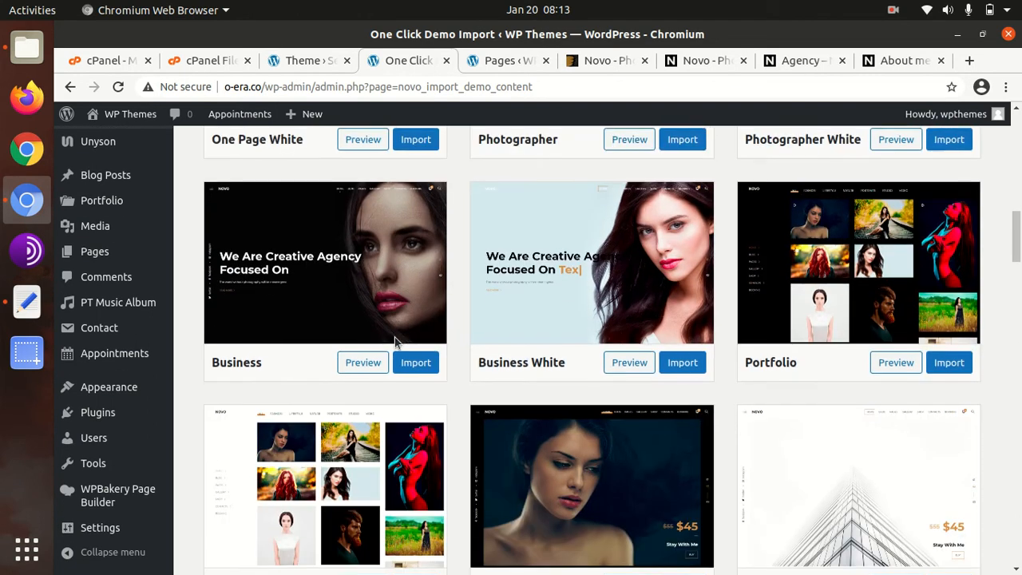
{"action": "scroll", "coordinate": [395, 342], "scroll_direction": "down", "scroll_amount": 3}
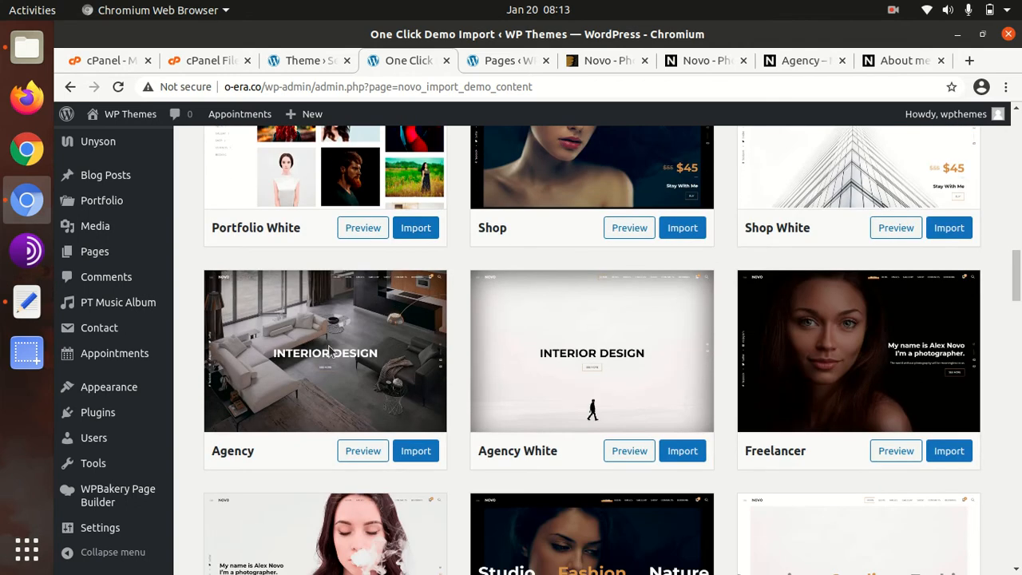
{"action": "scroll", "coordinate": [295, 358], "scroll_direction": "down", "scroll_amount": 2}
{"action": "scroll", "coordinate": [375, 307], "scroll_direction": "down", "scroll_amount": 3}
{"action": "scroll", "coordinate": [376, 308], "scroll_direction": "down", "scroll_amount": 4}
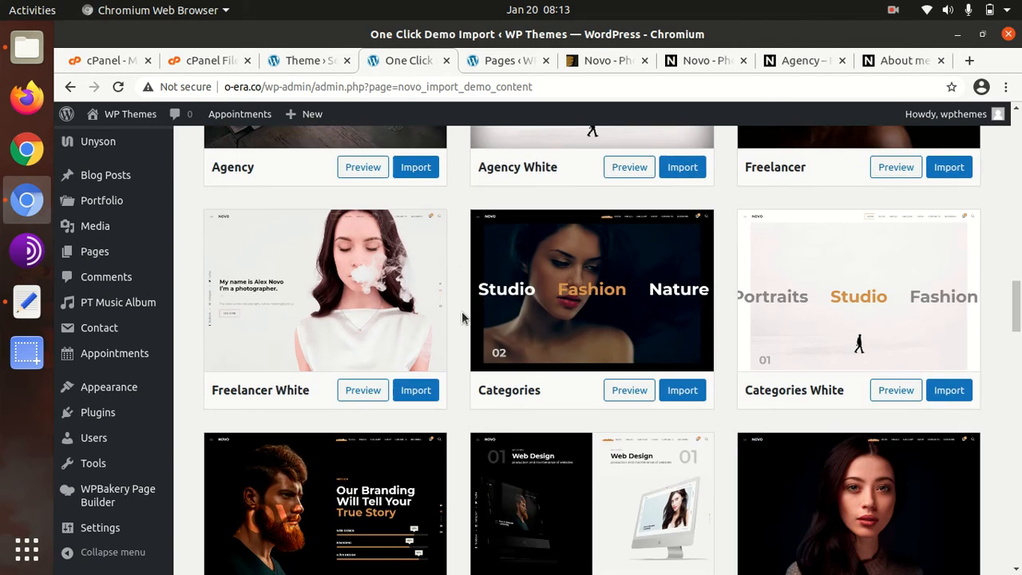
{"action": "scroll", "coordinate": [402, 336], "scroll_direction": "down", "scroll_amount": 9}
{"action": "scroll", "coordinate": [402, 335], "scroll_direction": "down", "scroll_amount": 5}
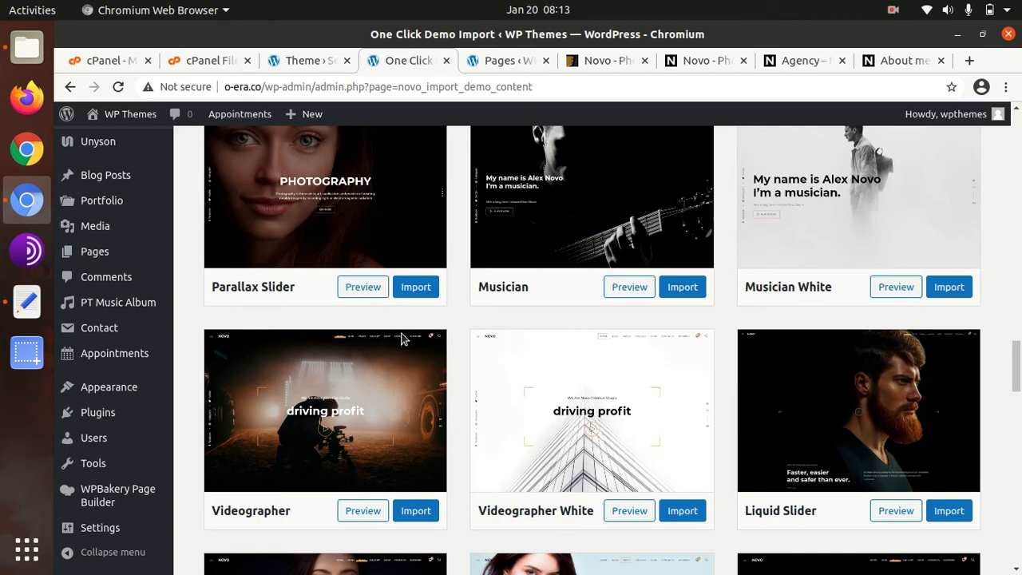
{"action": "scroll", "coordinate": [897, 314], "scroll_direction": "down", "scroll_amount": 7}
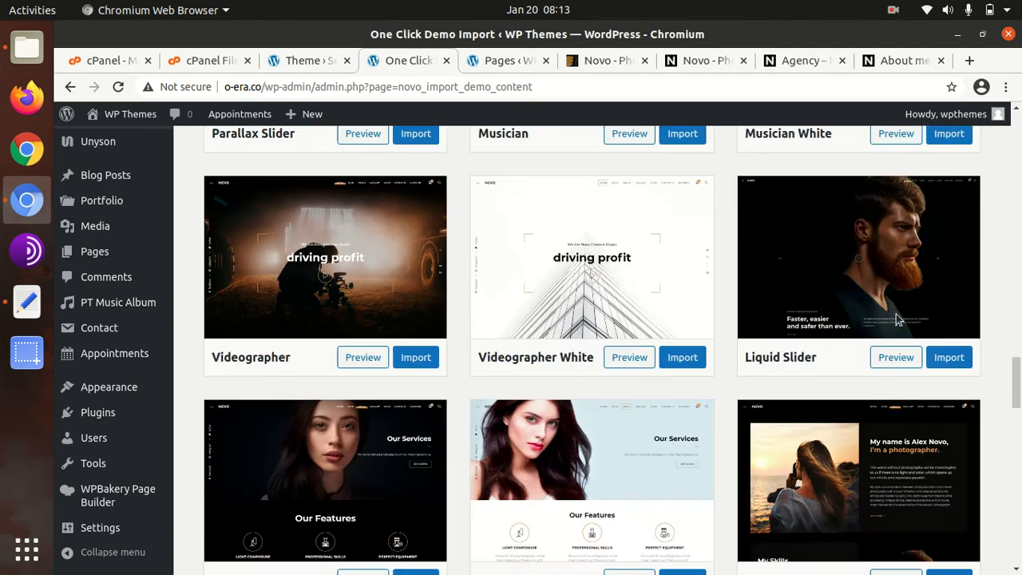
{"action": "scroll", "coordinate": [562, 310], "scroll_direction": "down", "scroll_amount": 3}
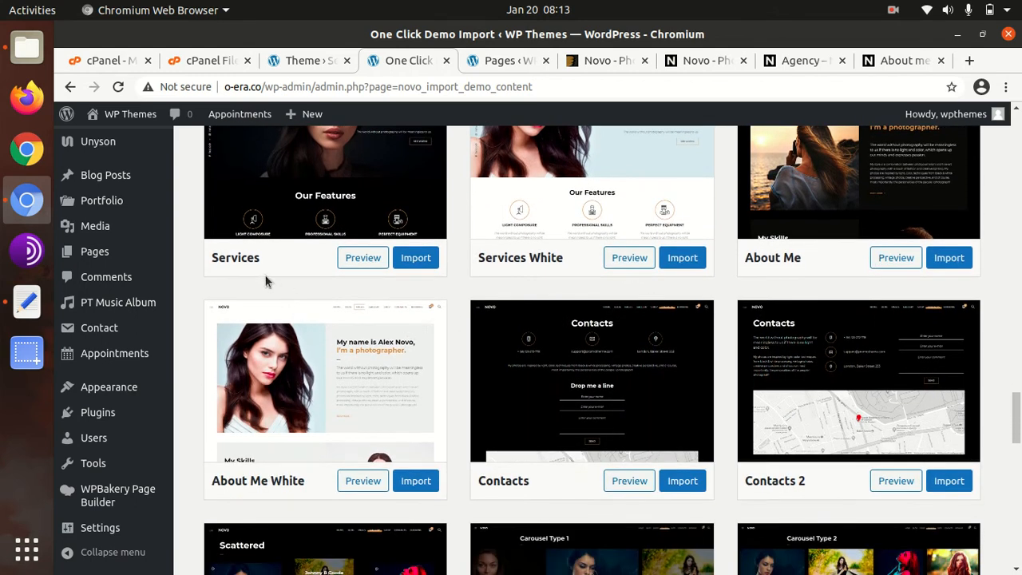
{"action": "scroll", "coordinate": [281, 295], "scroll_direction": "up", "scroll_amount": 2}
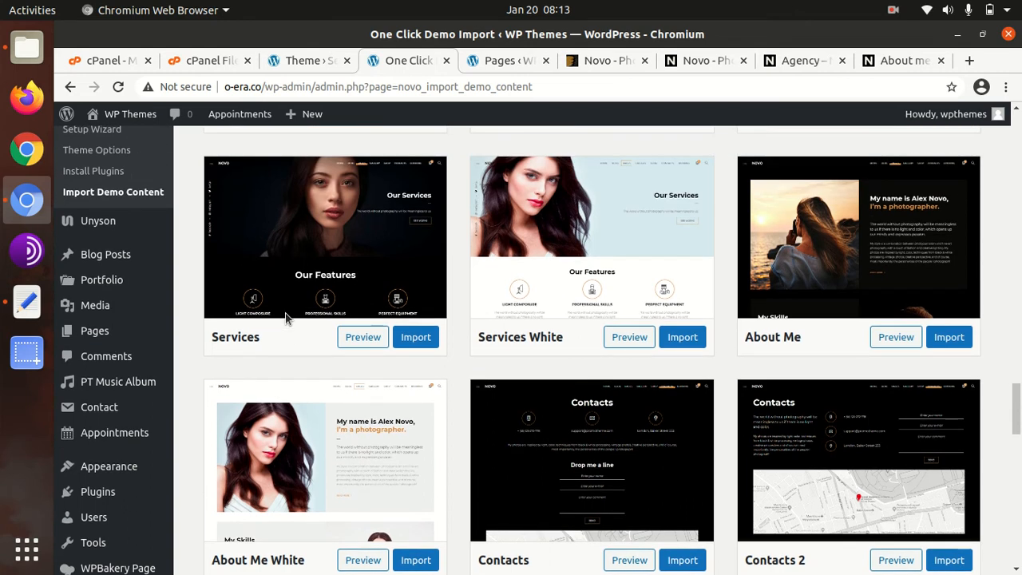
{"action": "scroll", "coordinate": [609, 301], "scroll_direction": "down", "scroll_amount": 15}
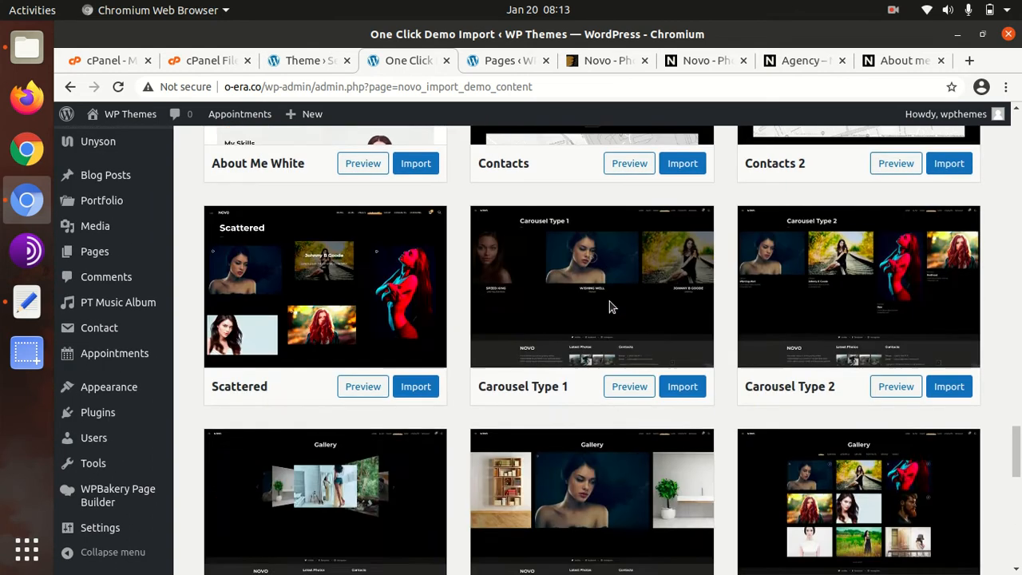
{"action": "scroll", "coordinate": [610, 301], "scroll_direction": "down", "scroll_amount": 12}
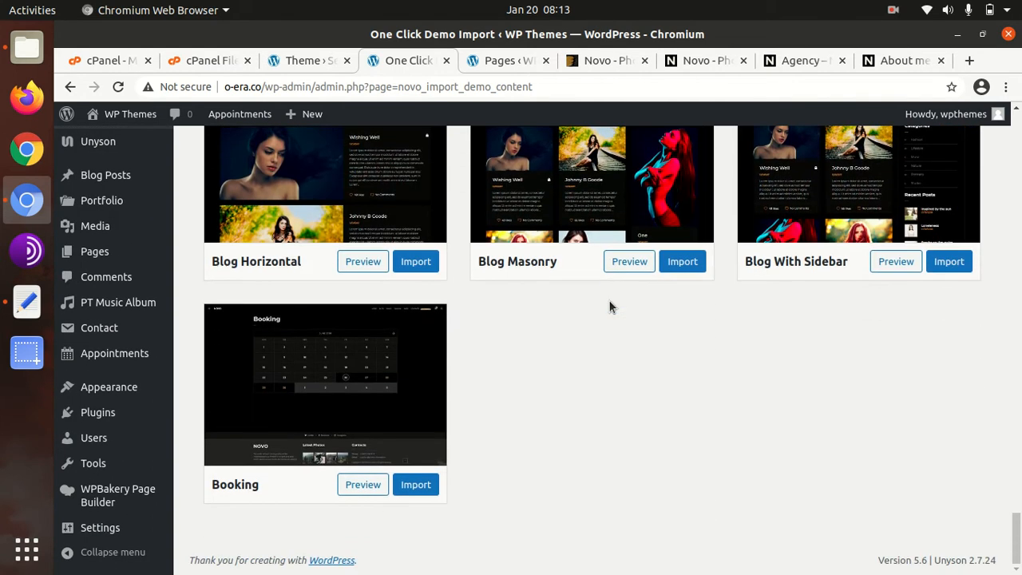
- Return to the full demos at the start of the gallery and import the Full White demo, confirming the import
{"action": "scroll", "coordinate": [611, 303], "scroll_direction": "up", "scroll_amount": 7}
{"action": "scroll", "coordinate": [611, 305], "scroll_direction": "up", "scroll_amount": 5}
{"action": "left_click_drag", "start_coordinate": [1017, 461], "coordinate": [1019, 154]}
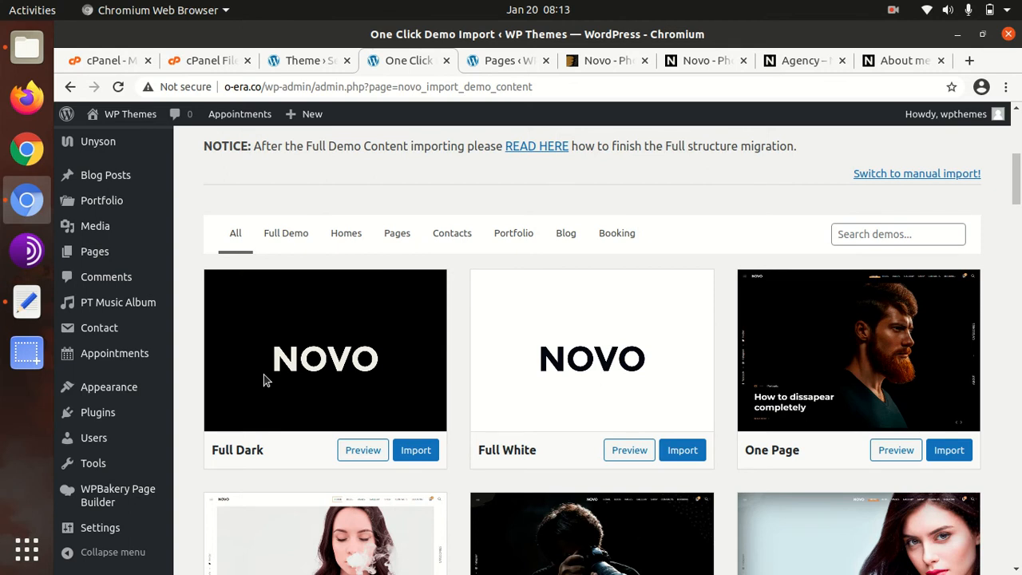
{"action": "scroll", "coordinate": [311, 383], "scroll_direction": "down", "scroll_amount": 5}
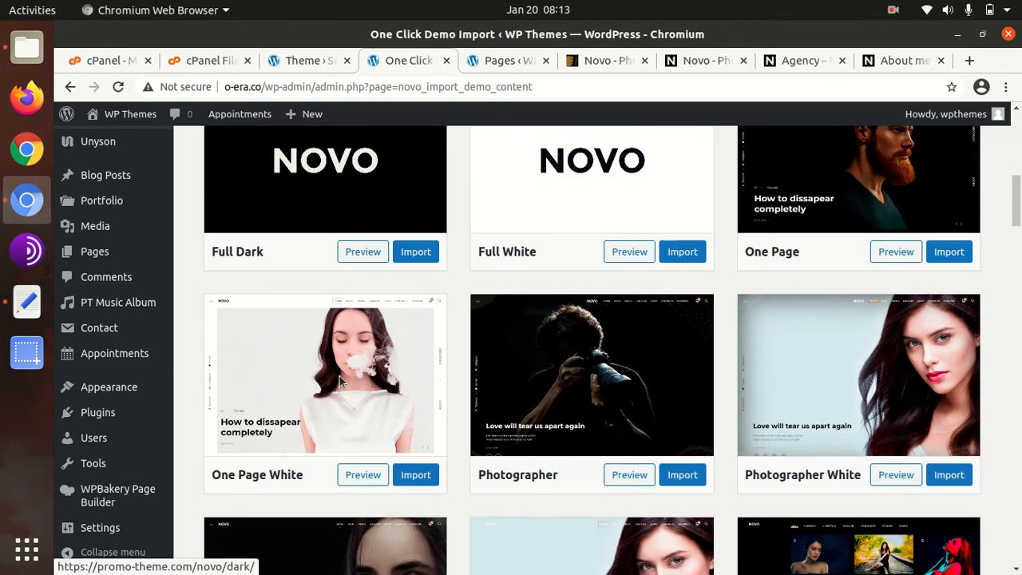
{"action": "scroll", "coordinate": [348, 365], "scroll_direction": "up", "scroll_amount": 3}
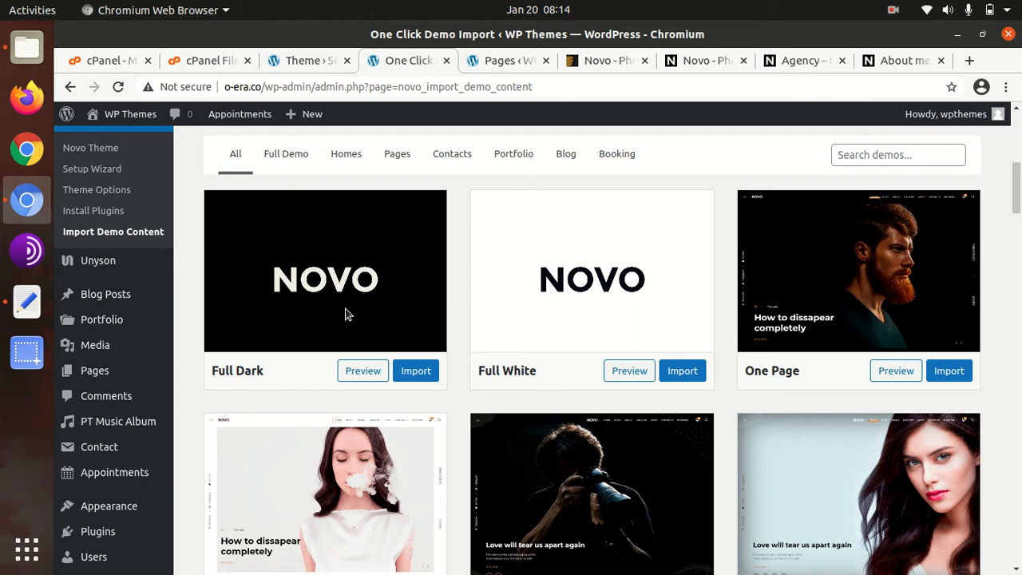
{"action": "left_click", "coordinate": [678, 372]}
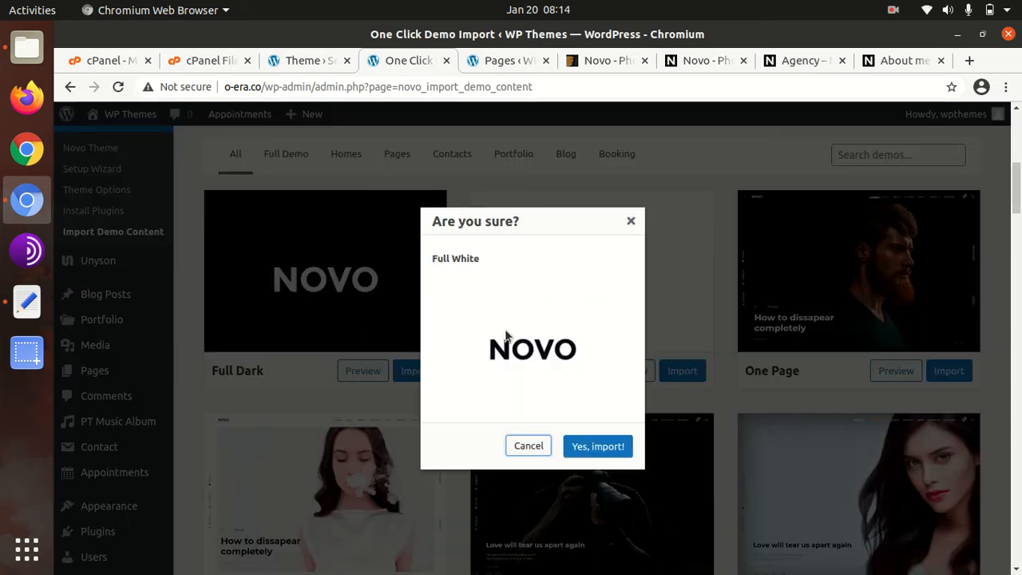
{"action": "left_click", "coordinate": [595, 447]}
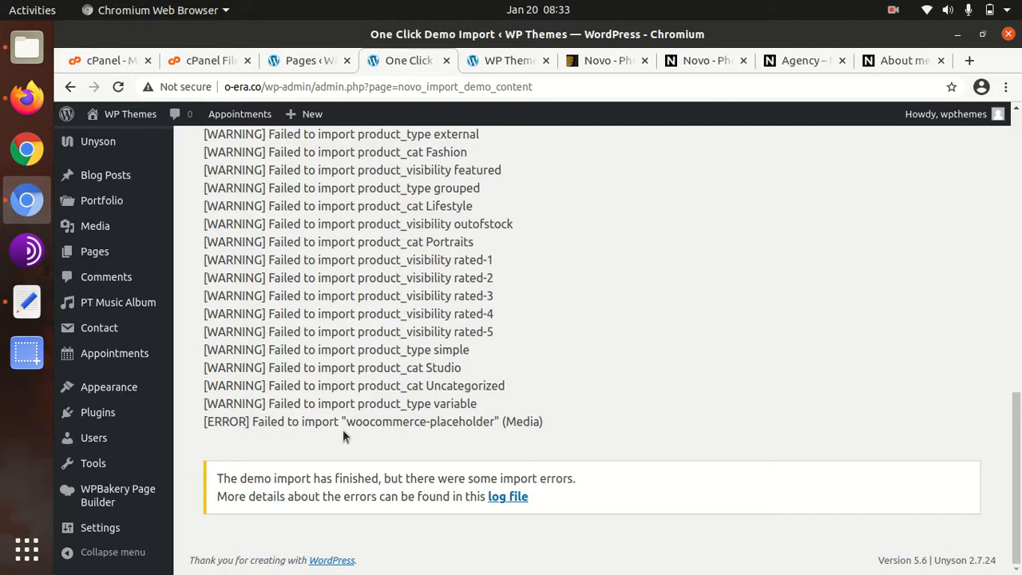
- Read the warnings and the closing notice listed under the imported Full White demo
{"action": "scroll", "coordinate": [370, 424], "scroll_direction": "up", "scroll_amount": 5}
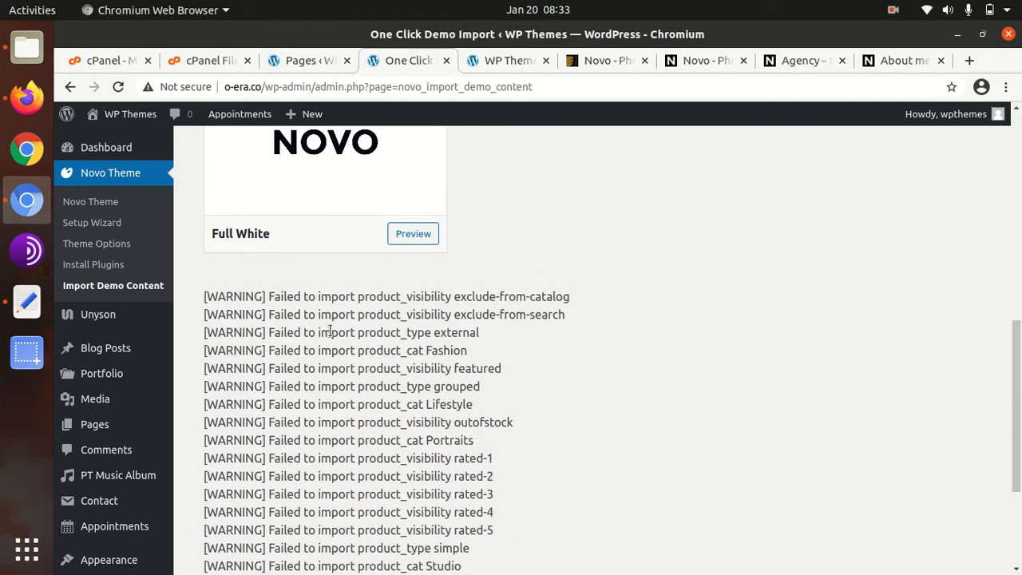
{"action": "scroll", "coordinate": [348, 350], "scroll_direction": "down", "scroll_amount": 3}
{"action": "left_click_drag", "start_coordinate": [301, 267], "coordinate": [435, 431]}
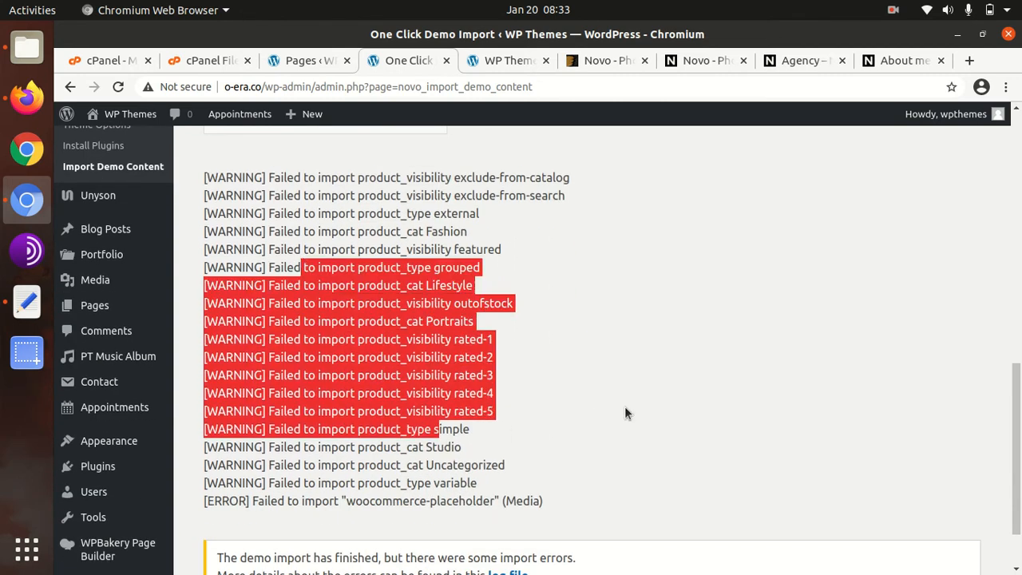
{"action": "left_click", "coordinate": [627, 403]}
{"action": "scroll", "coordinate": [554, 407], "scroll_direction": "down", "scroll_amount": 2}
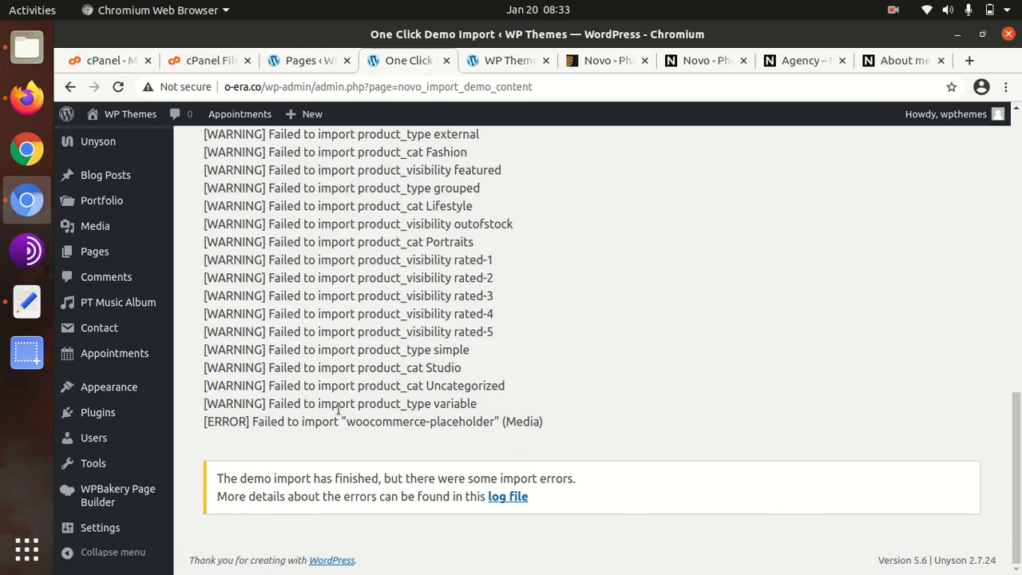
{"action": "scroll", "coordinate": [338, 407], "scroll_direction": "up", "scroll_amount": 2}
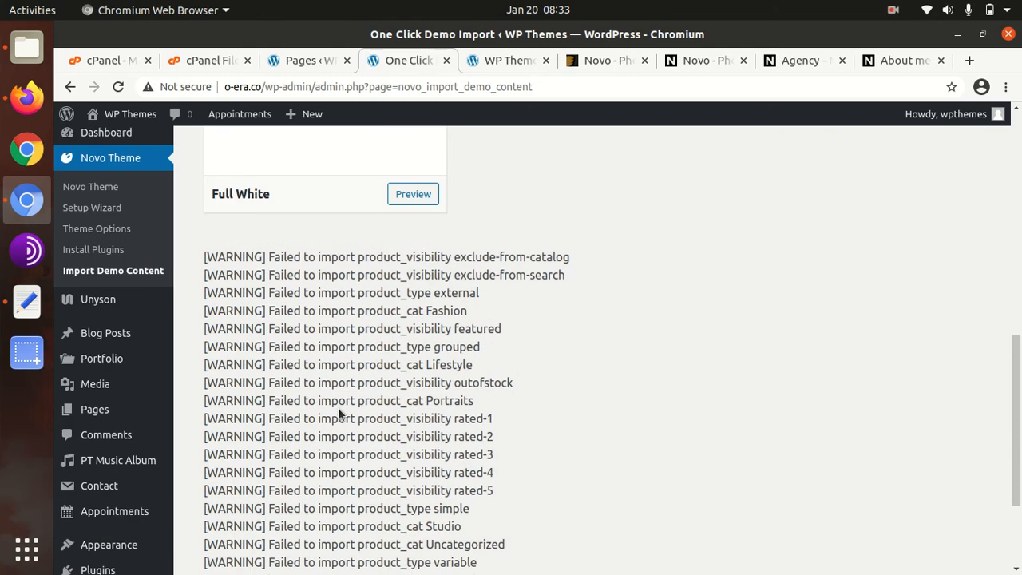
{"action": "scroll", "coordinate": [338, 407], "scroll_direction": "down", "scroll_amount": 1}
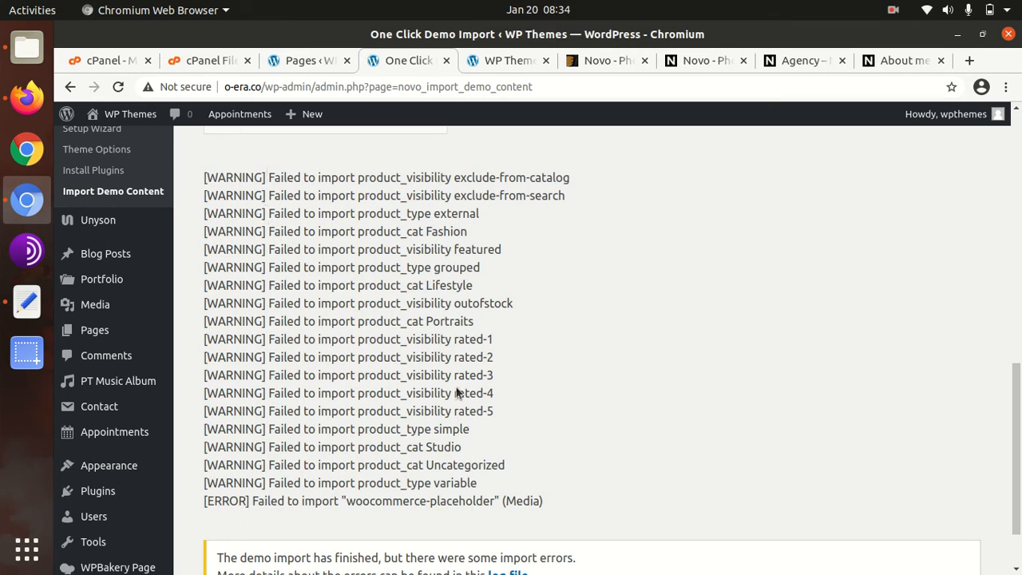
{"action": "left_click_drag", "start_coordinate": [550, 500], "coordinate": [337, 249]}
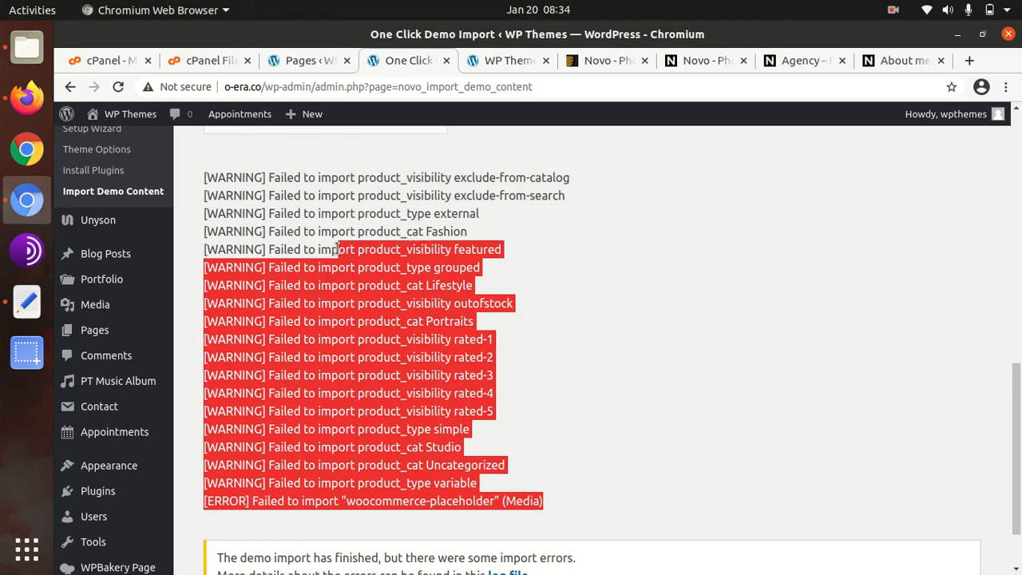
{"action": "left_click", "coordinate": [562, 306]}
{"action": "scroll", "coordinate": [606, 341], "scroll_direction": "down", "scroll_amount": 2}
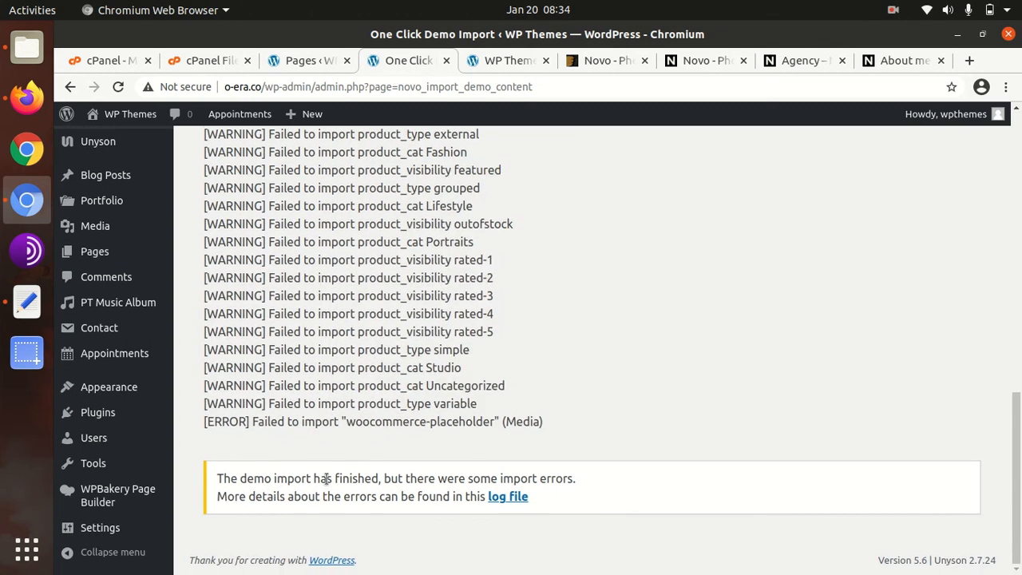
{"action": "scroll", "coordinate": [423, 467], "scroll_direction": "up", "scroll_amount": 5}
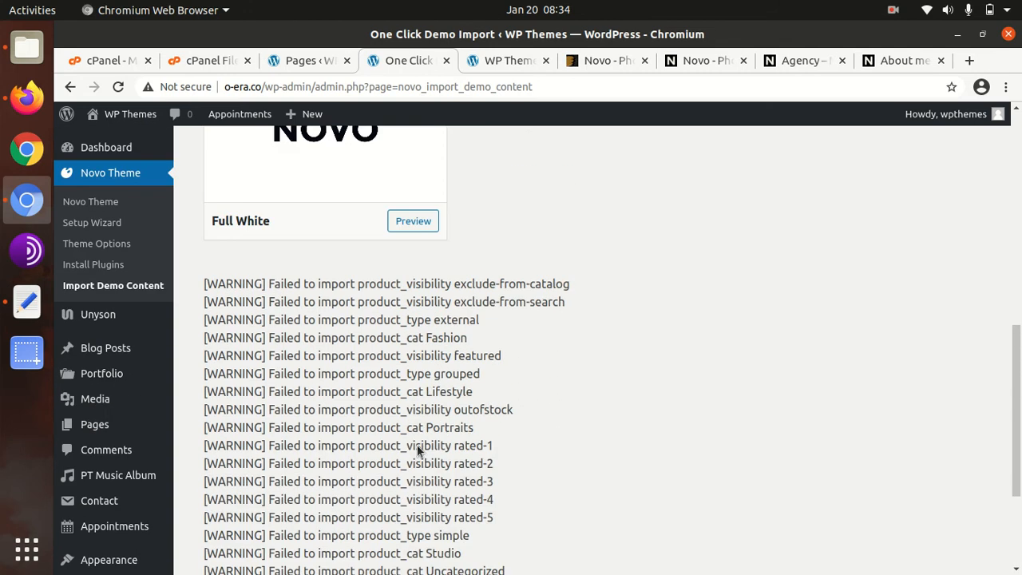
- Open the live site in a new tab and check its home page from the header down to the footer
{"action": "mouse_move", "coordinate": [104, 114]}
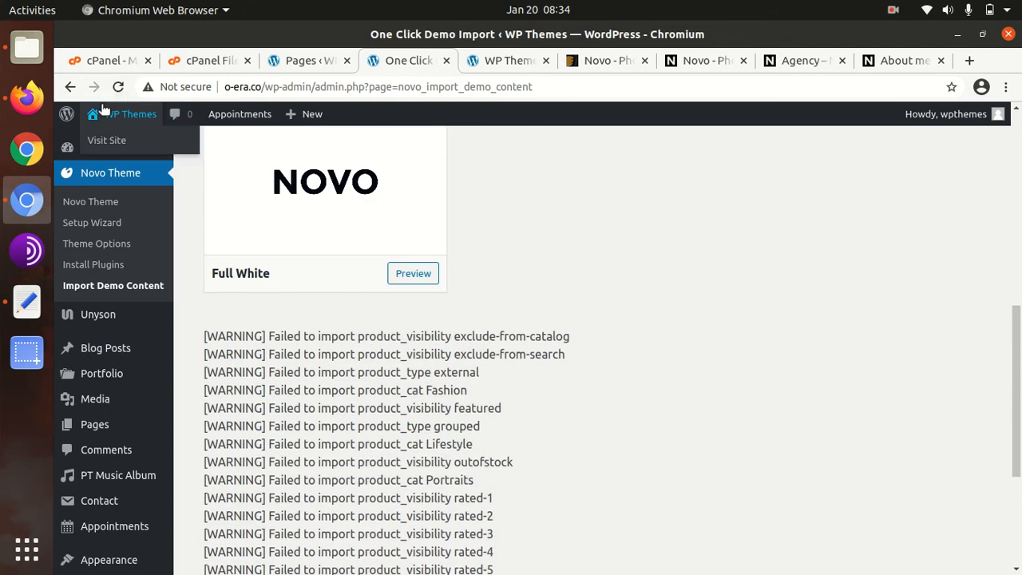
{"action": "middle_click", "coordinate": [107, 142]}
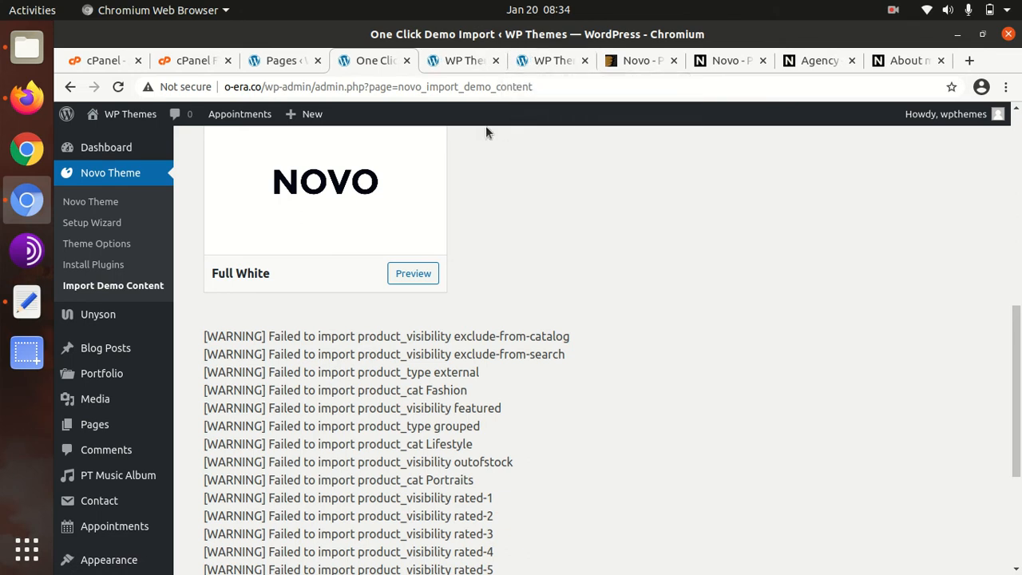
{"action": "left_click", "coordinate": [451, 65]}
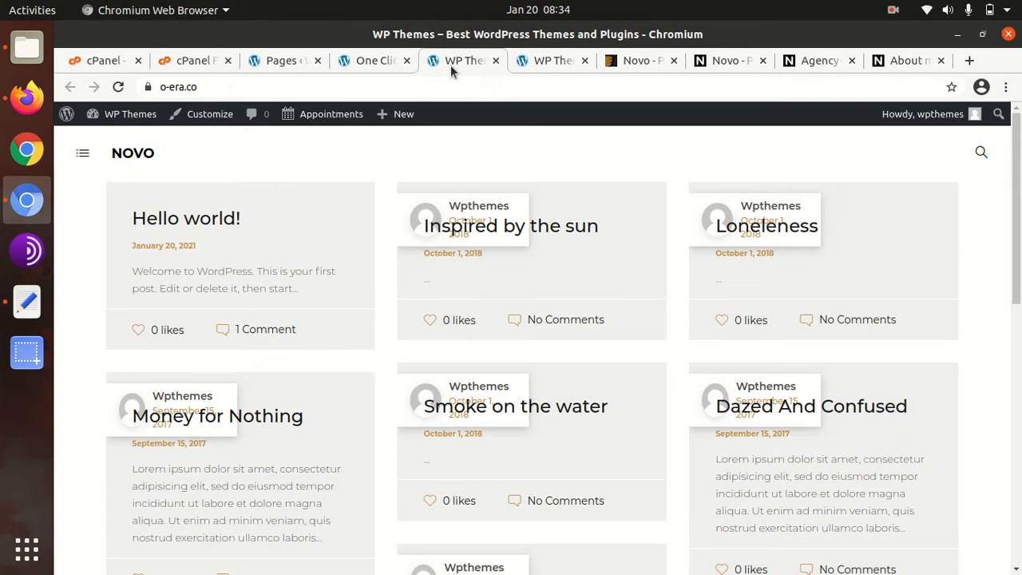
{"action": "scroll", "coordinate": [380, 264], "scroll_direction": "down", "scroll_amount": 10}
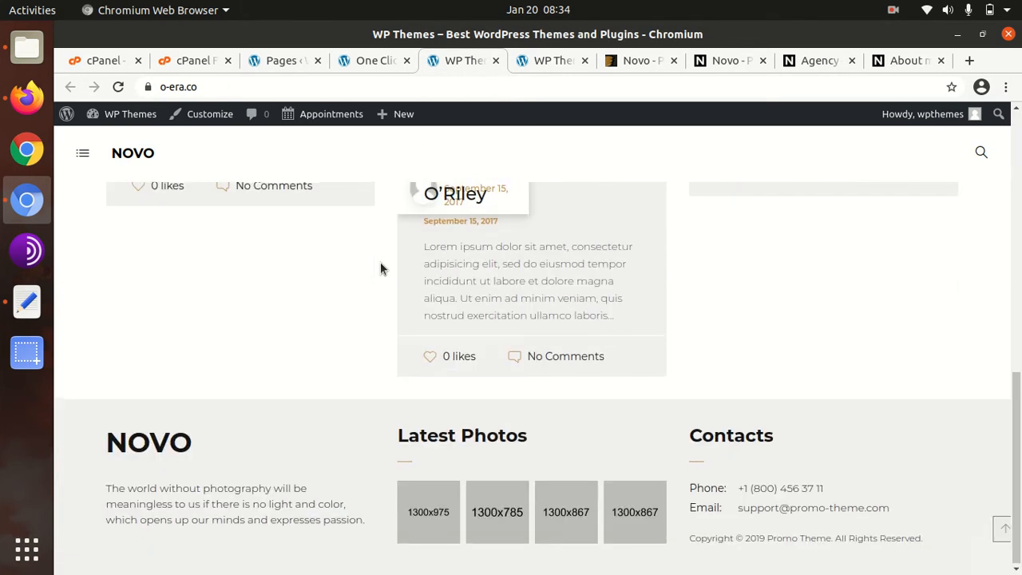
{"action": "scroll", "coordinate": [381, 269], "scroll_direction": "up", "scroll_amount": 10}
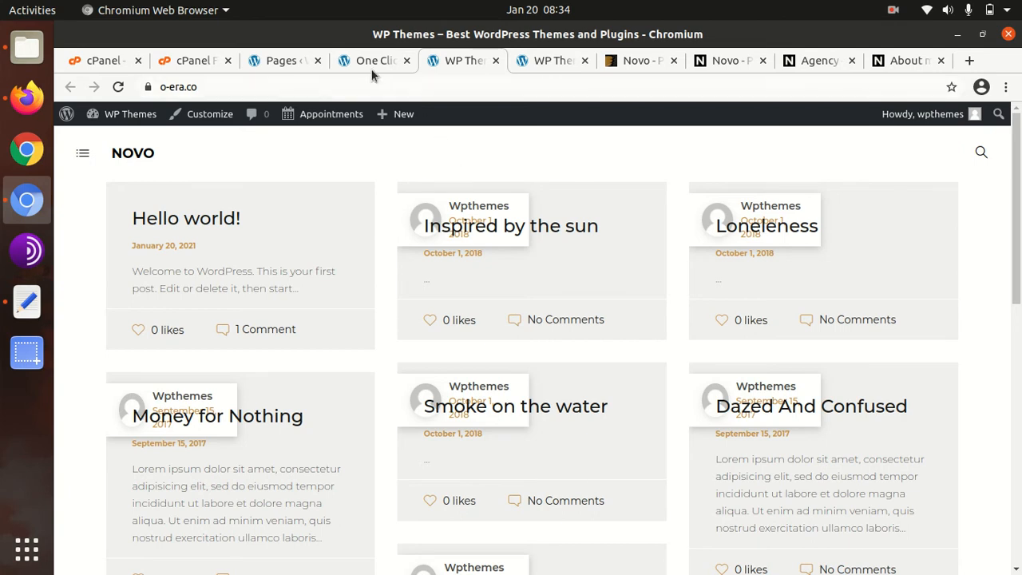
- Close the duplicate tab of the site's front end and return to the remaining home page tab
{"action": "left_click", "coordinate": [560, 62]}
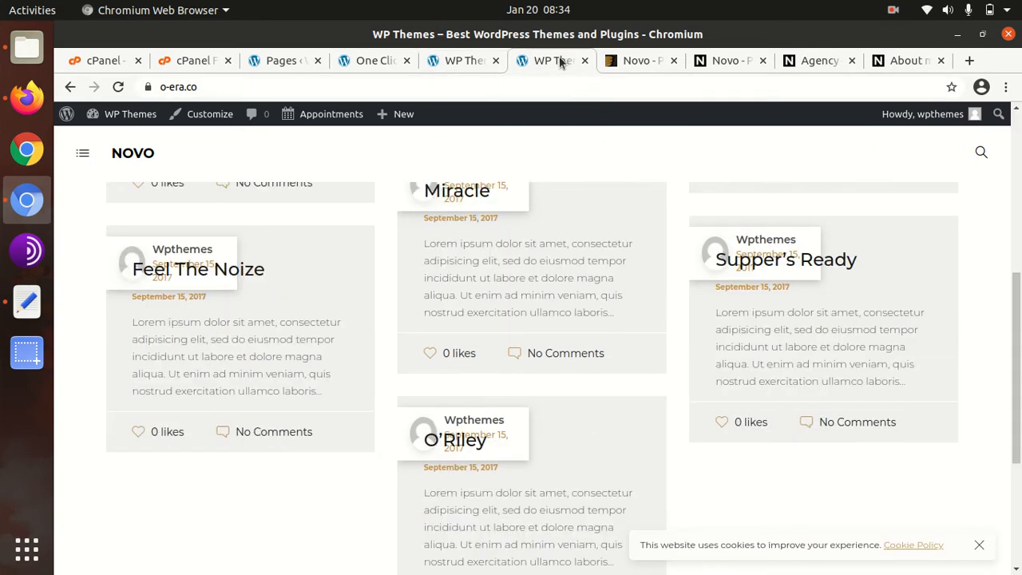
{"action": "left_click", "coordinate": [585, 61]}
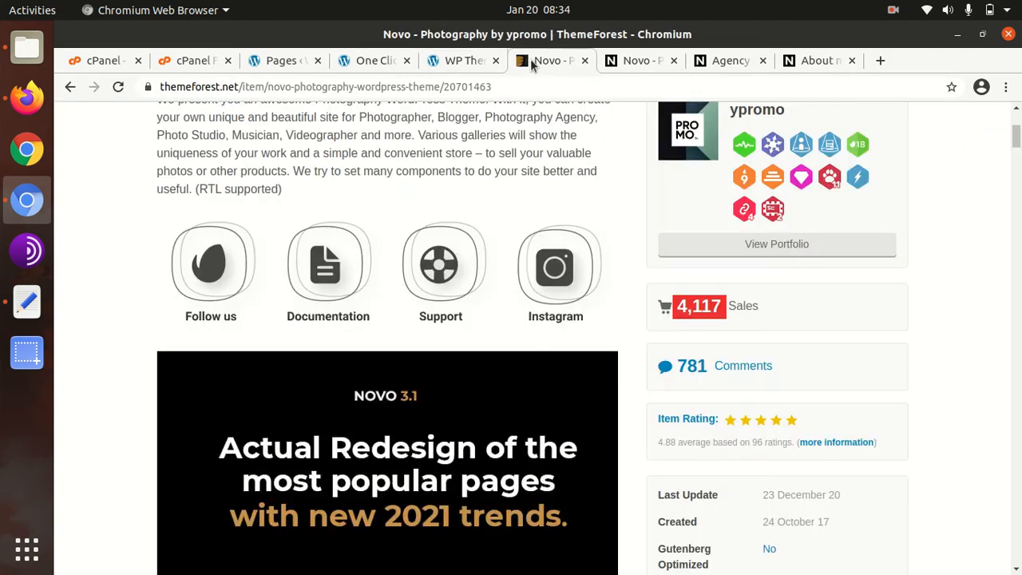
{"action": "left_click", "coordinate": [381, 67]}
{"action": "left_click", "coordinate": [447, 64]}
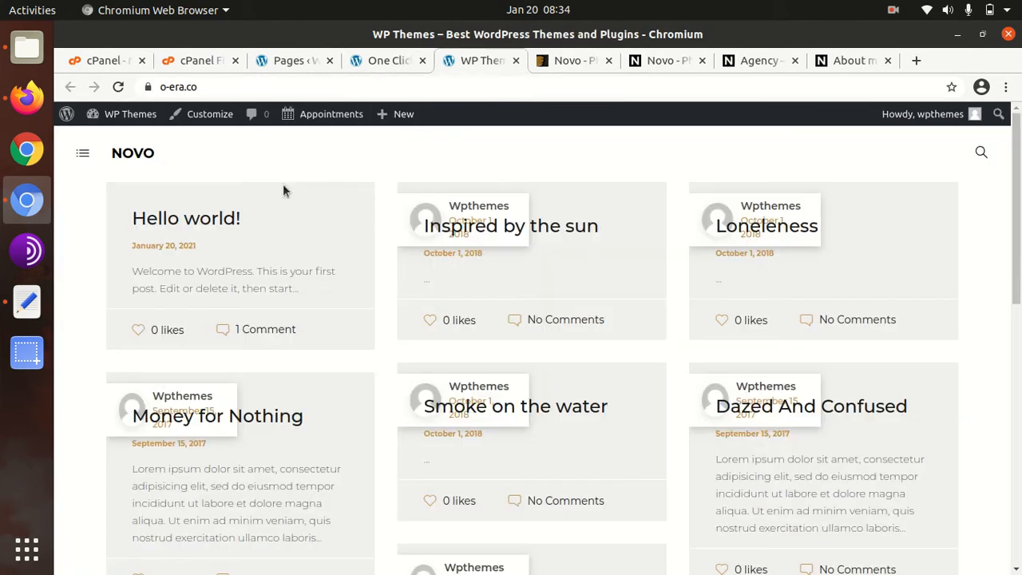
- Switch to the WordPress pages list and reload All Pages from its first page
{"action": "left_click", "coordinate": [316, 60]}
{"action": "scroll", "coordinate": [247, 221], "scroll_direction": "up", "scroll_amount": 3}
{"action": "scroll", "coordinate": [248, 220], "scroll_direction": "down", "scroll_amount": 3}
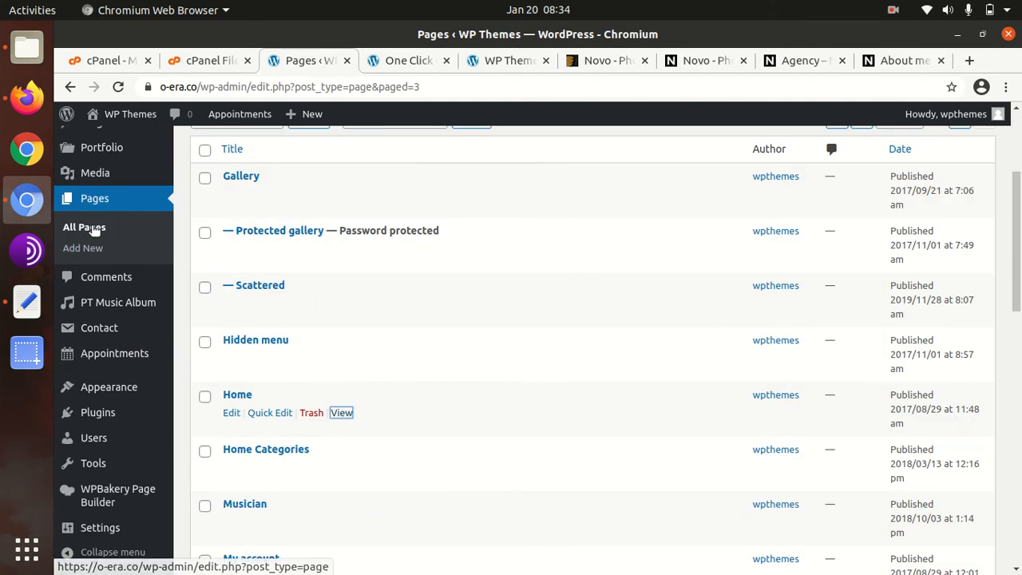
{"action": "left_click", "coordinate": [93, 228]}
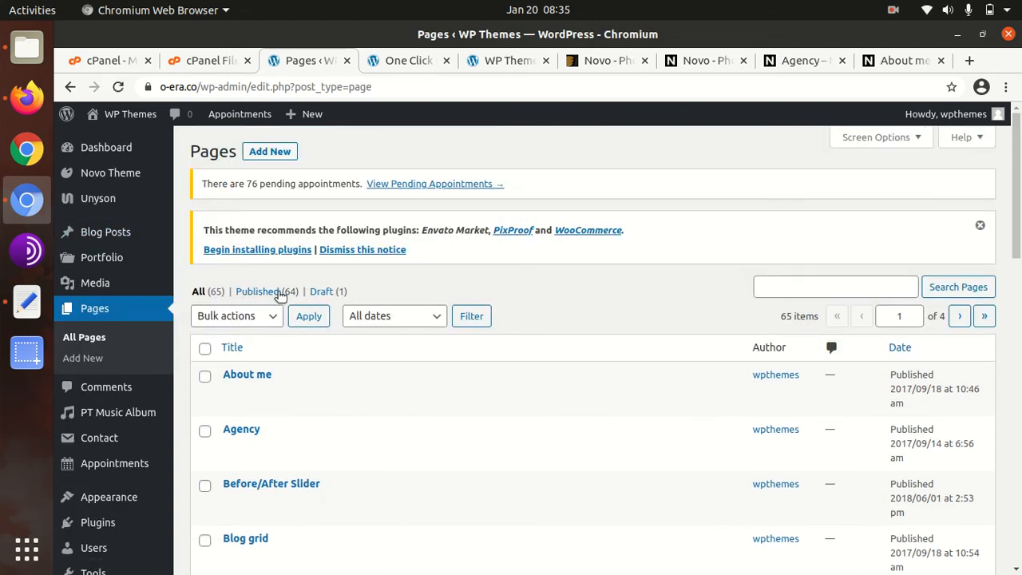
- Find the Freelancer page in the WordPress pages list and open its live view in a new tab
{"action": "scroll", "coordinate": [363, 303], "scroll_direction": "down", "scroll_amount": 5}
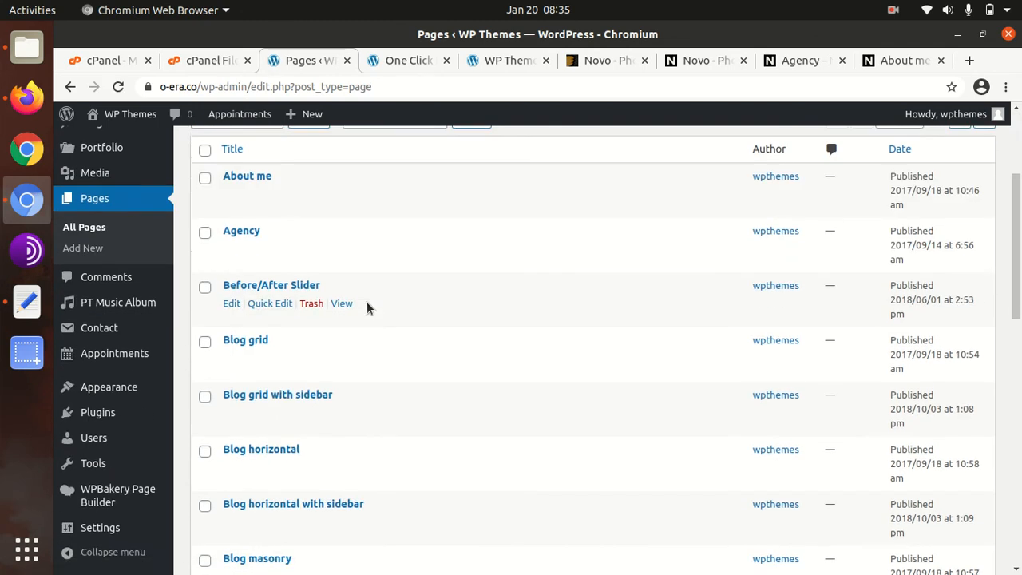
{"action": "scroll", "coordinate": [366, 302], "scroll_direction": "down", "scroll_amount": 10}
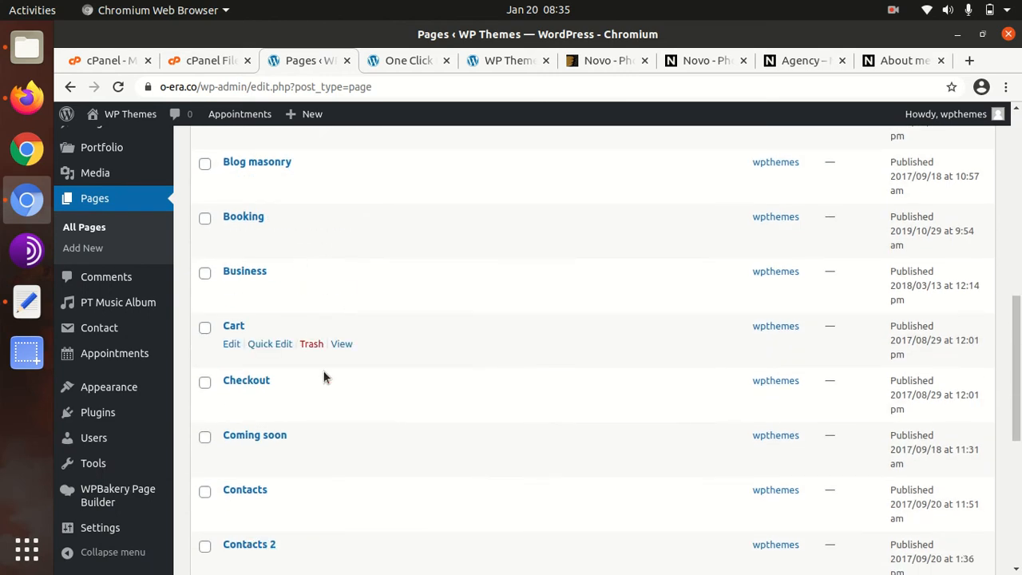
{"action": "scroll", "coordinate": [339, 403], "scroll_direction": "down", "scroll_amount": 8}
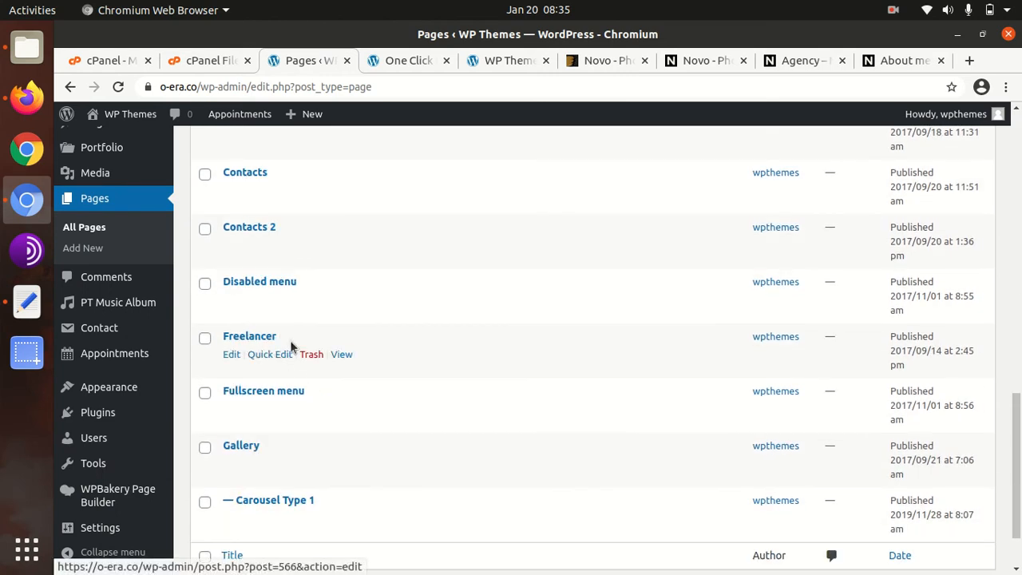
{"action": "left_click", "coordinate": [343, 356]}
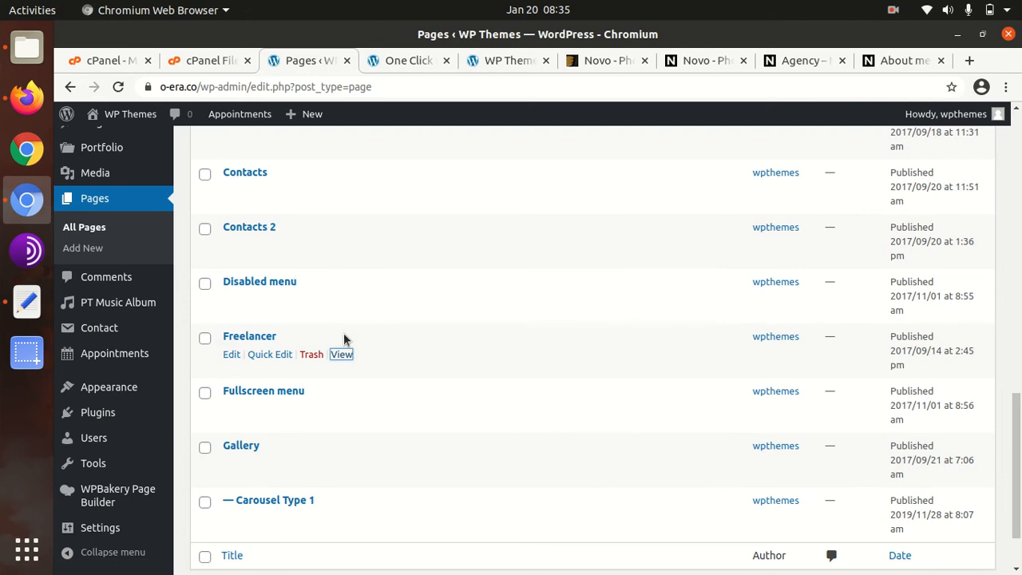
{"action": "middle_click", "coordinate": [342, 356]}
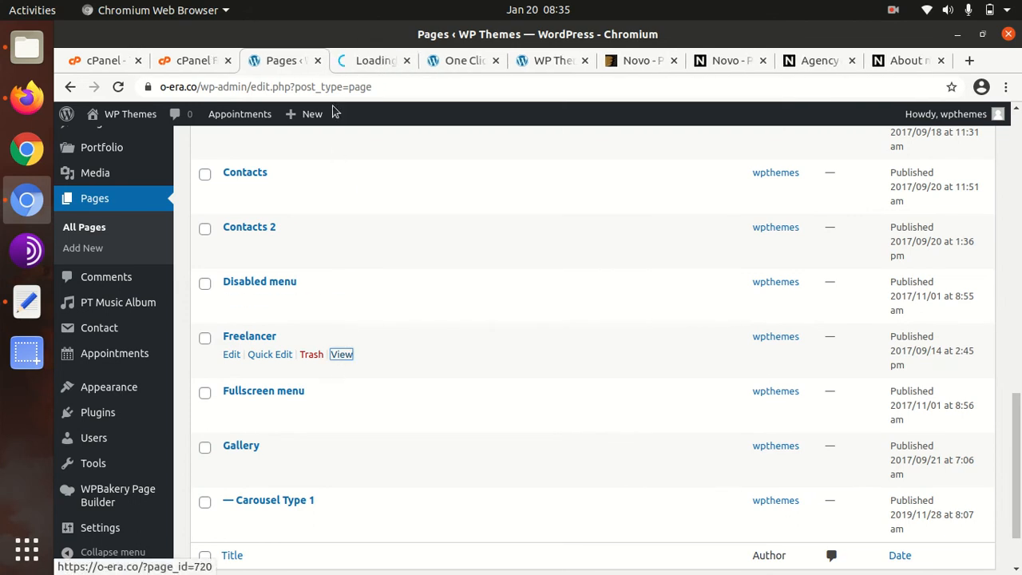
{"action": "left_click", "coordinate": [360, 66]}
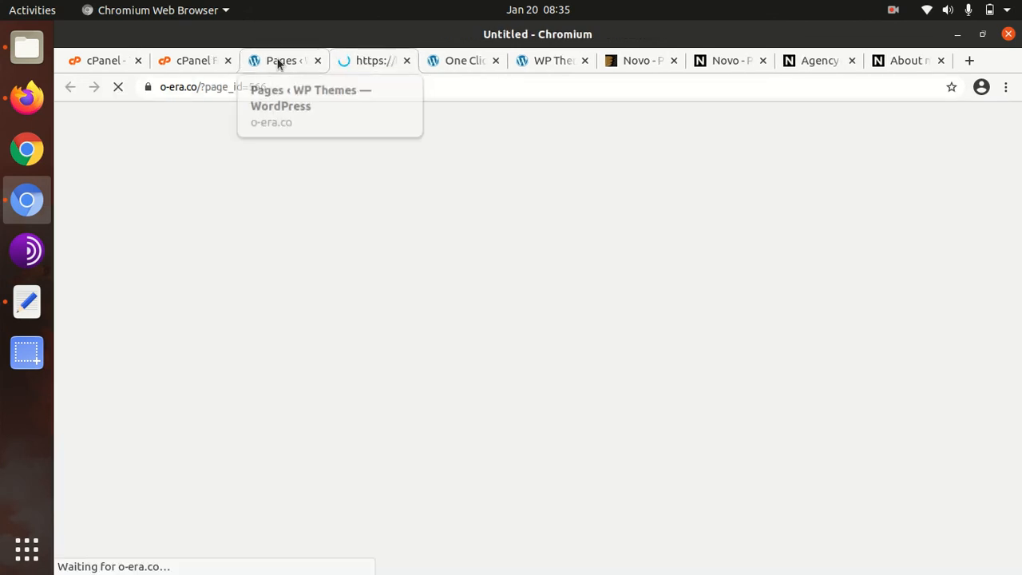
{"action": "left_click", "coordinate": [281, 62]}
{"action": "left_click", "coordinate": [375, 63]}
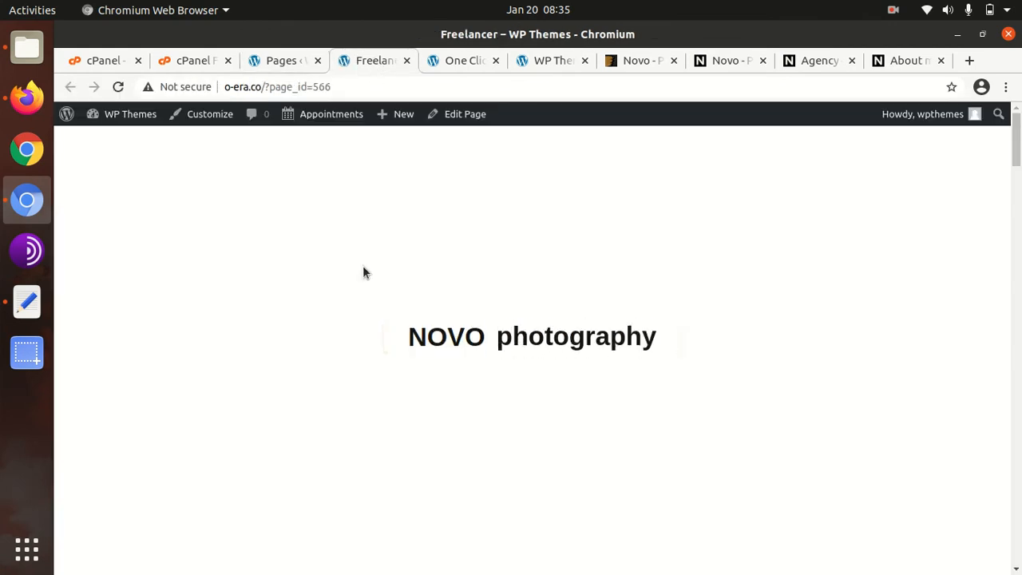
- Check the imported Freelancer page down to its portfolio grid and filter the works by Fashion
{"action": "scroll", "coordinate": [217, 318], "scroll_direction": "down", "scroll_amount": 5}
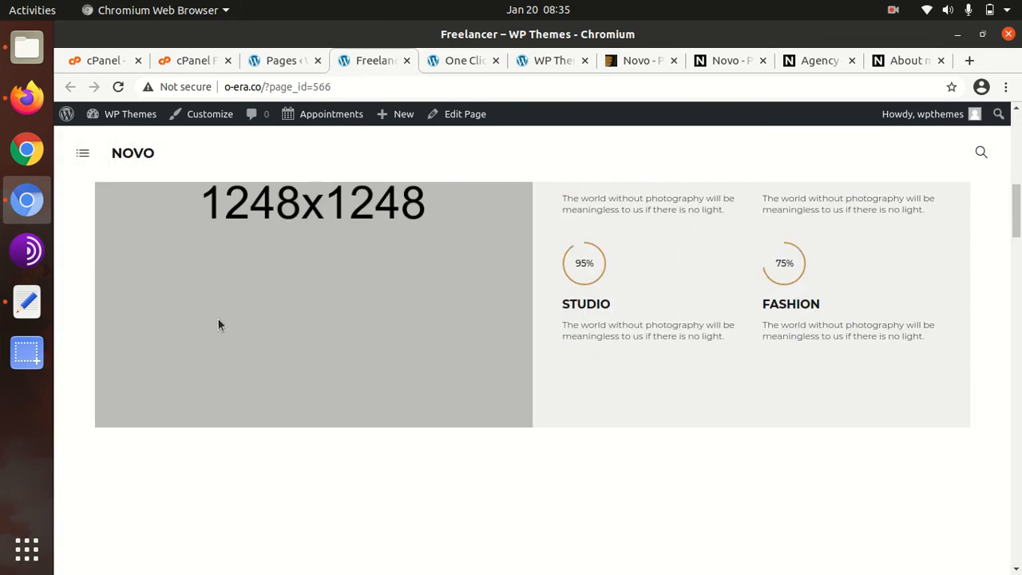
{"action": "scroll", "coordinate": [218, 318], "scroll_direction": "down", "scroll_amount": 5}
{"action": "scroll", "coordinate": [220, 325], "scroll_direction": "down", "scroll_amount": 3}
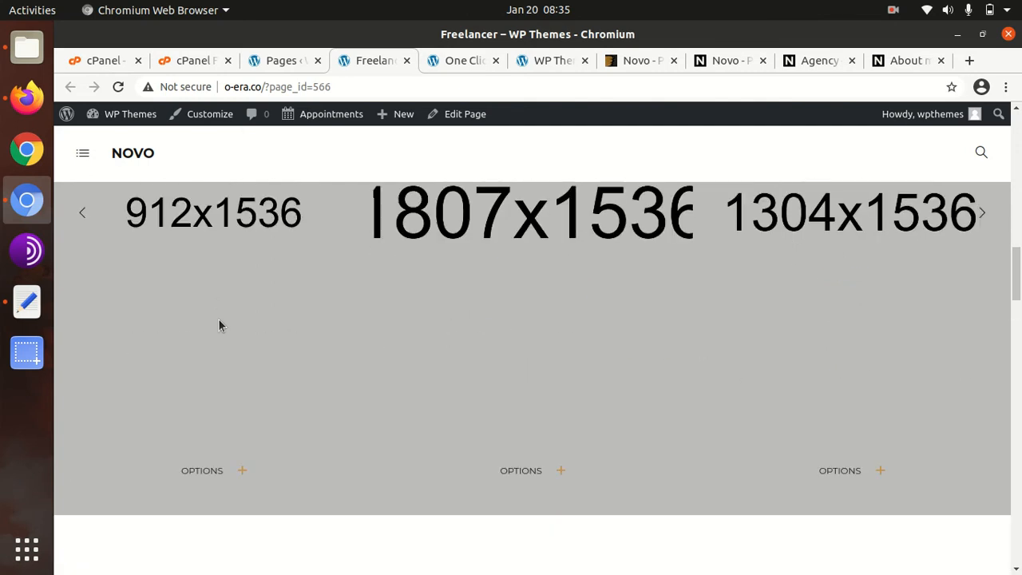
{"action": "scroll", "coordinate": [514, 406], "scroll_direction": "down", "scroll_amount": 3}
{"action": "scroll", "coordinate": [513, 412], "scroll_direction": "down", "scroll_amount": 5}
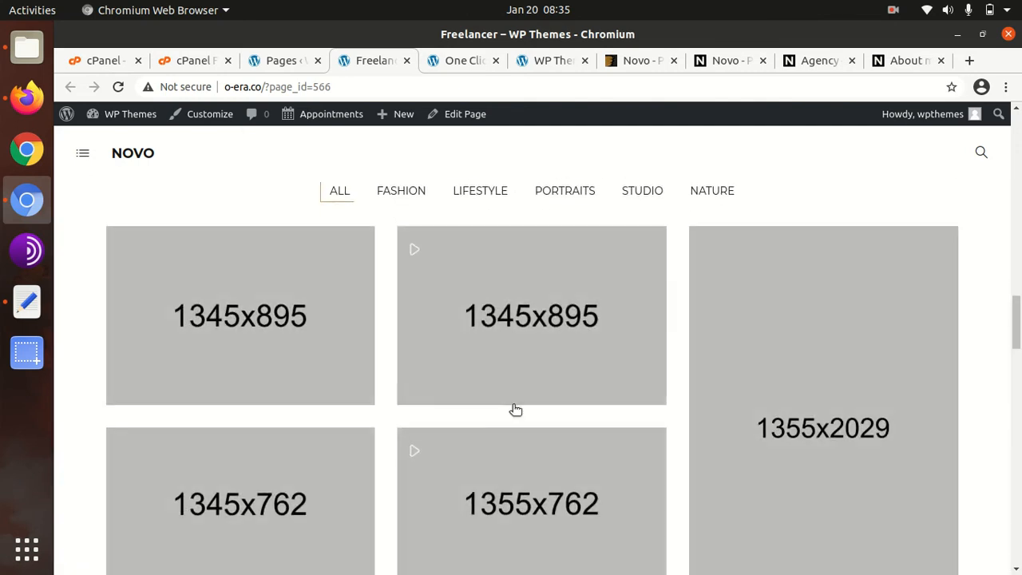
{"action": "left_click", "coordinate": [404, 193]}
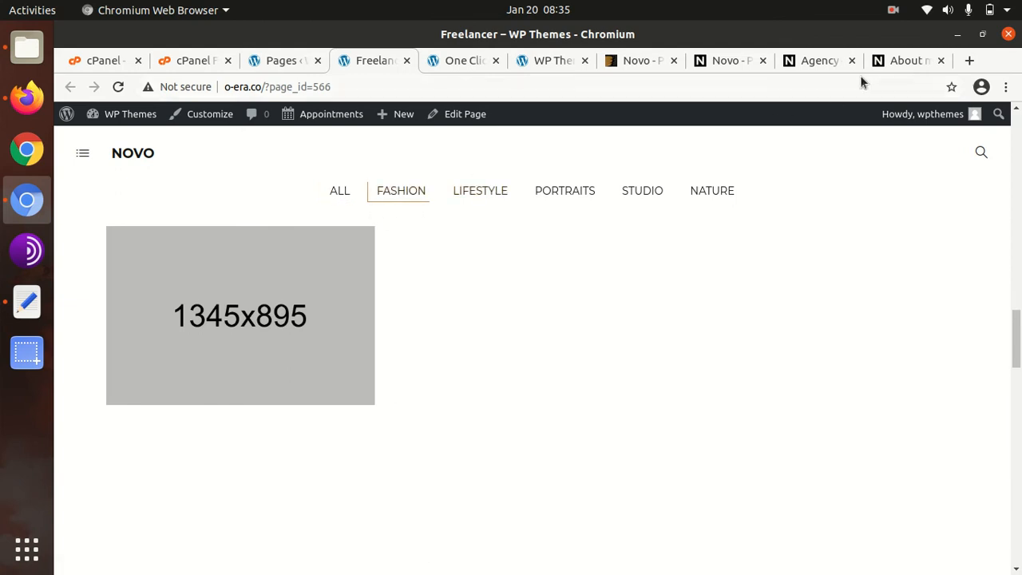
- Switch to the Novo theme's demo overview and open the light version of the Freelancer demo
{"action": "left_click", "coordinate": [906, 62]}
{"action": "left_click", "coordinate": [814, 61]}
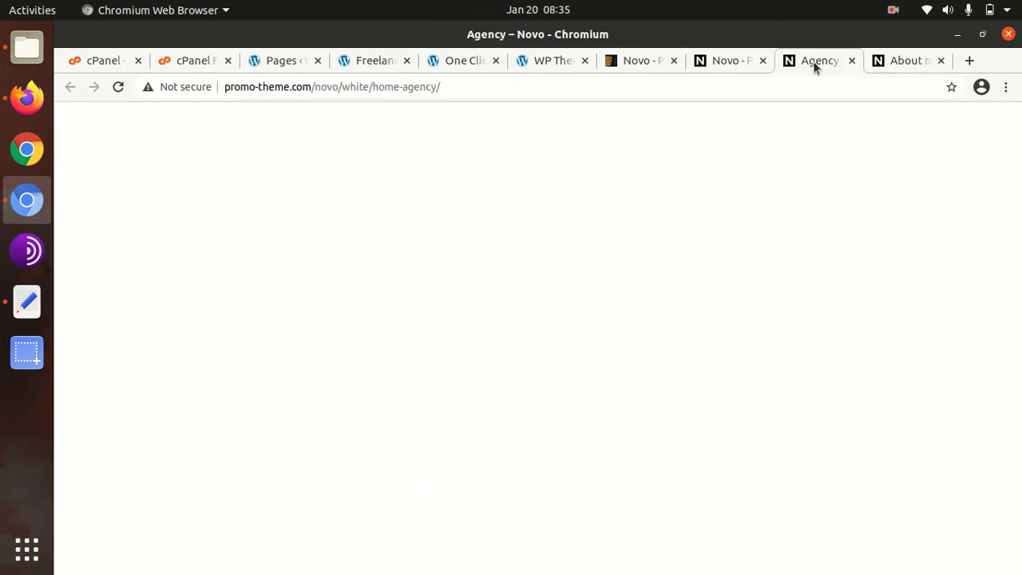
{"action": "left_click", "coordinate": [734, 62]}
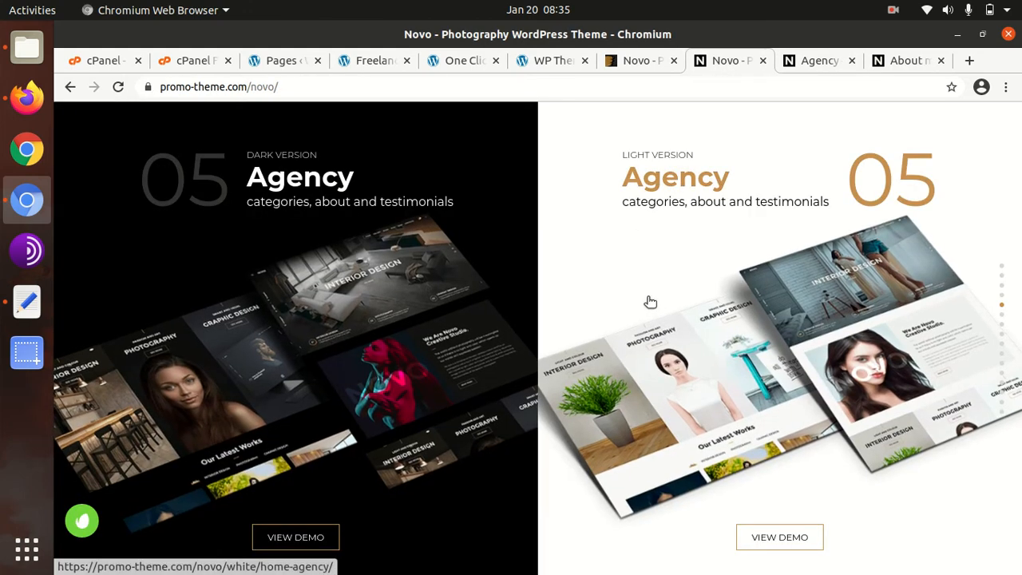
{"action": "scroll", "coordinate": [649, 300], "scroll_direction": "down", "scroll_amount": 1}
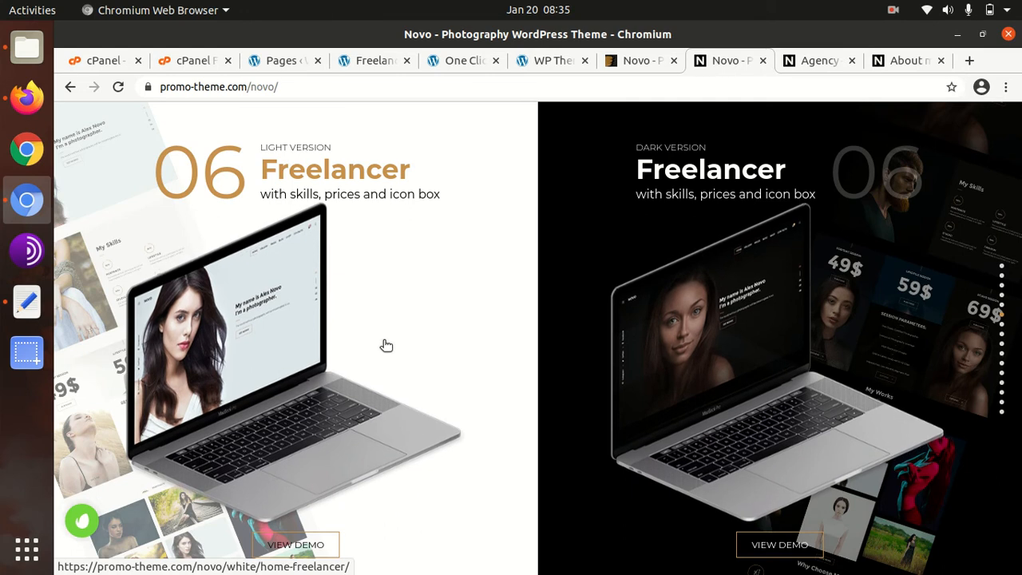
{"action": "left_click", "coordinate": [293, 548]}
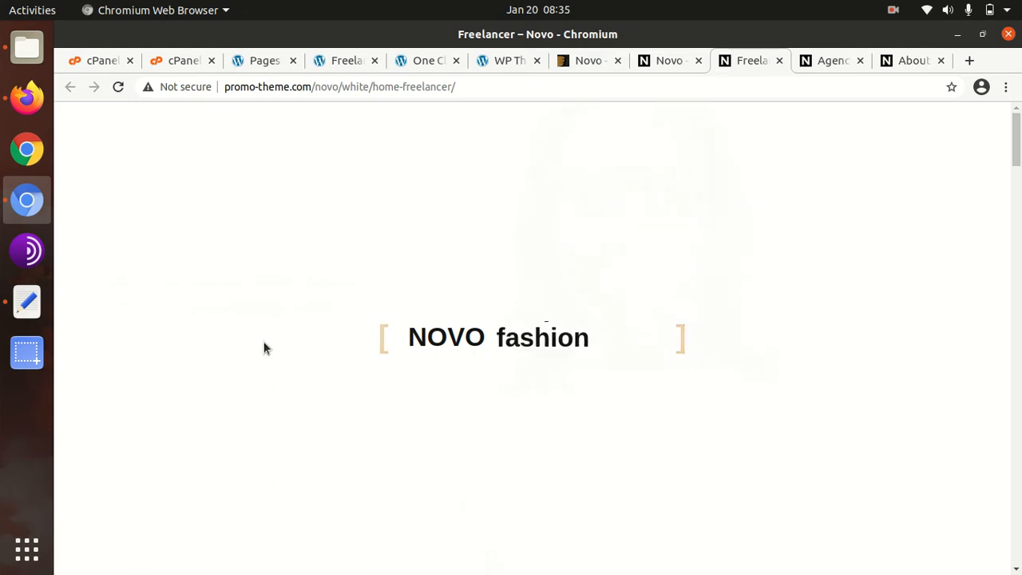
- Examine the original Freelancer demo from its header slider through the skills and pricing sections to the portfolio grid
{"action": "scroll", "coordinate": [390, 352], "scroll_direction": "down", "scroll_amount": 2}
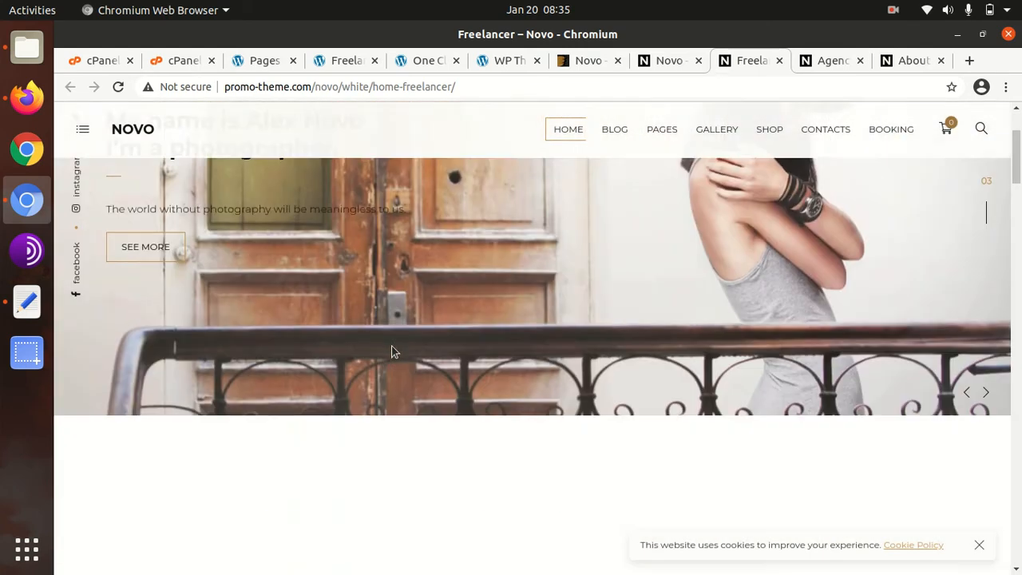
{"action": "scroll", "coordinate": [391, 351], "scroll_direction": "down", "scroll_amount": 5}
{"action": "scroll", "coordinate": [391, 351], "scroll_direction": "down", "scroll_amount": 3}
{"action": "scroll", "coordinate": [391, 351], "scroll_direction": "up", "scroll_amount": 3}
{"action": "scroll", "coordinate": [391, 352], "scroll_direction": "up", "scroll_amount": 3}
{"action": "scroll", "coordinate": [391, 351], "scroll_direction": "down", "scroll_amount": 3}
{"action": "scroll", "coordinate": [426, 260], "scroll_direction": "down", "scroll_amount": 5}
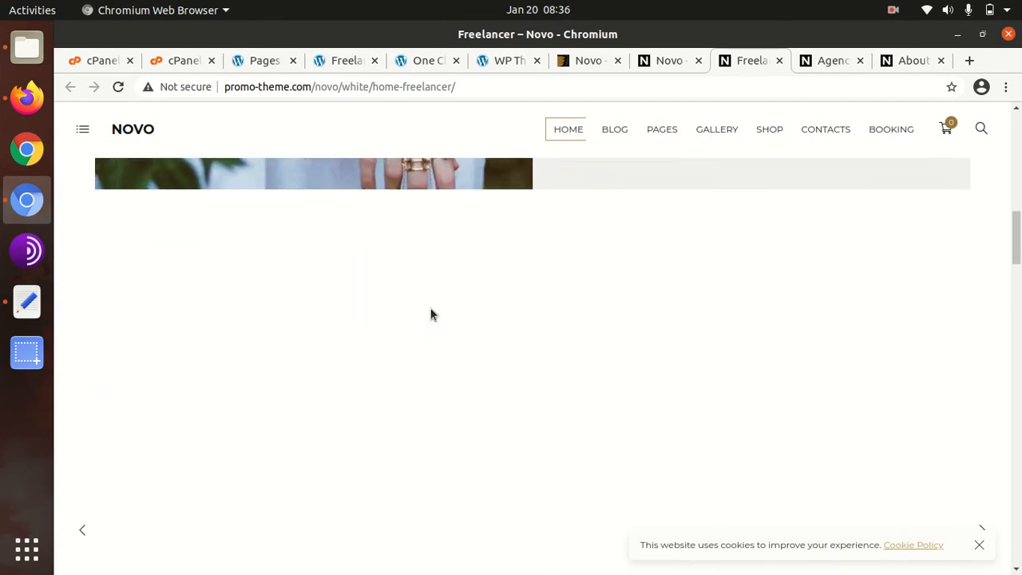
{"action": "scroll", "coordinate": [430, 315], "scroll_direction": "down", "scroll_amount": 6}
{"action": "scroll", "coordinate": [430, 314], "scroll_direction": "down", "scroll_amount": 10}
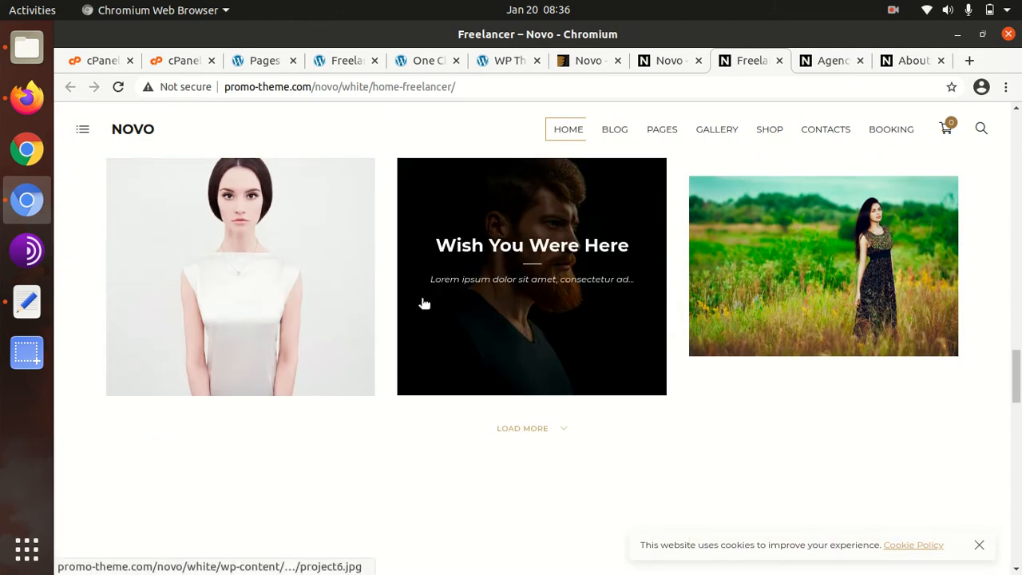
- Return to the imported Freelancer page and review its slider, My Skills, pricing and My Works sections for comparison
{"action": "left_click", "coordinate": [500, 62]}
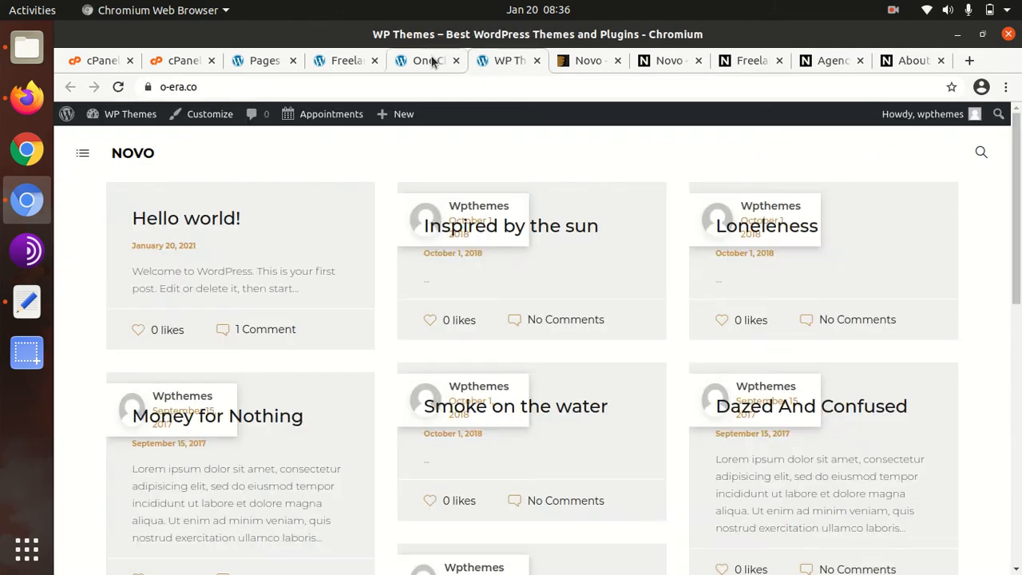
{"action": "left_click", "coordinate": [335, 62]}
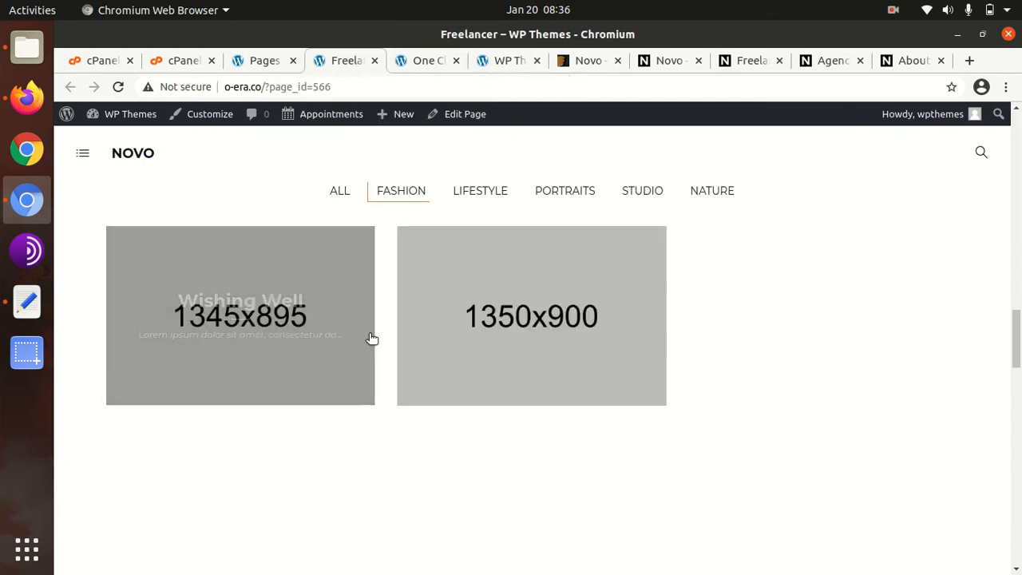
{"action": "scroll", "coordinate": [444, 363], "scroll_direction": "up", "scroll_amount": 15}
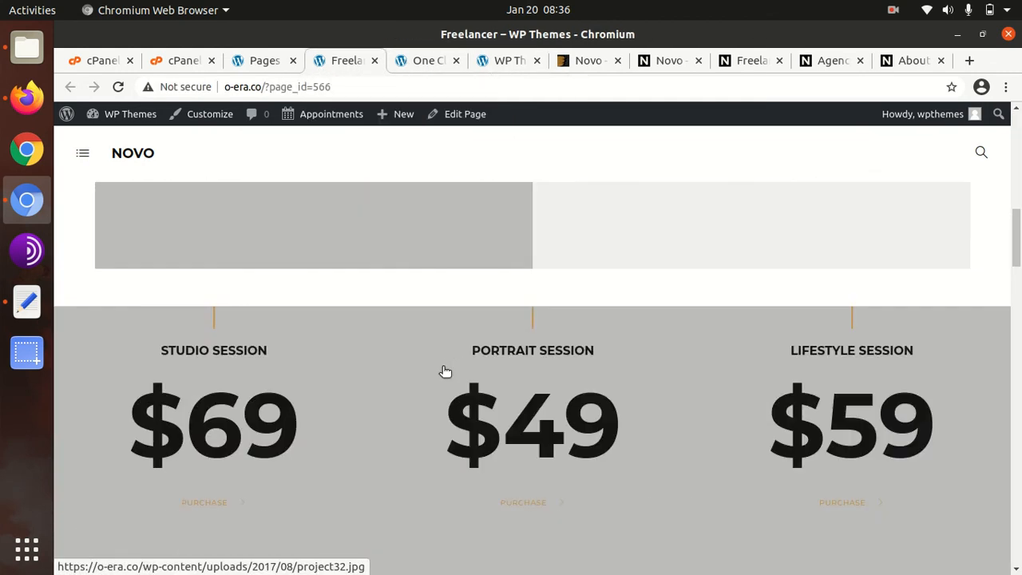
{"action": "scroll", "coordinate": [444, 371], "scroll_direction": "up", "scroll_amount": 5}
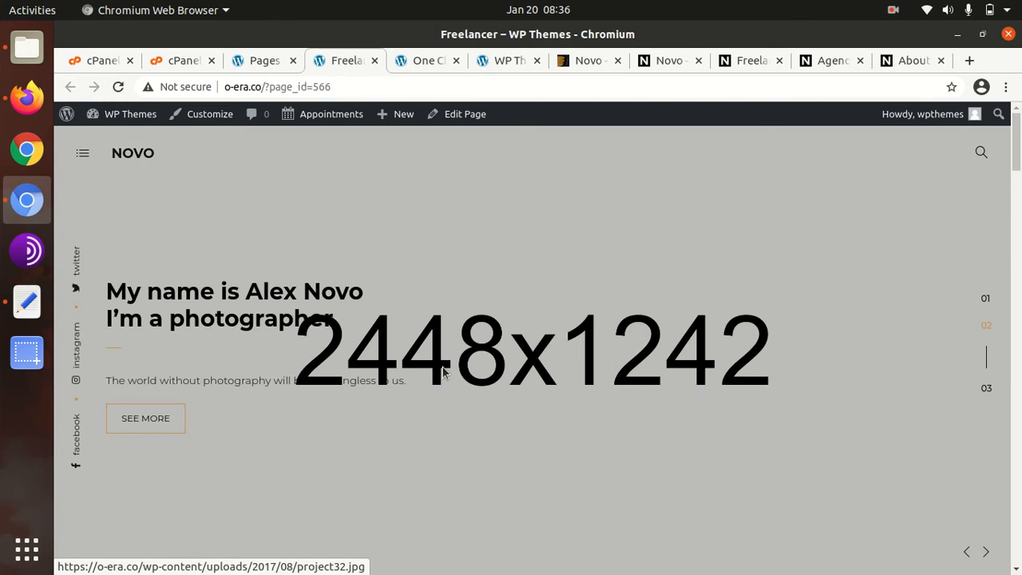
{"action": "scroll", "coordinate": [444, 371], "scroll_direction": "down", "scroll_amount": 5}
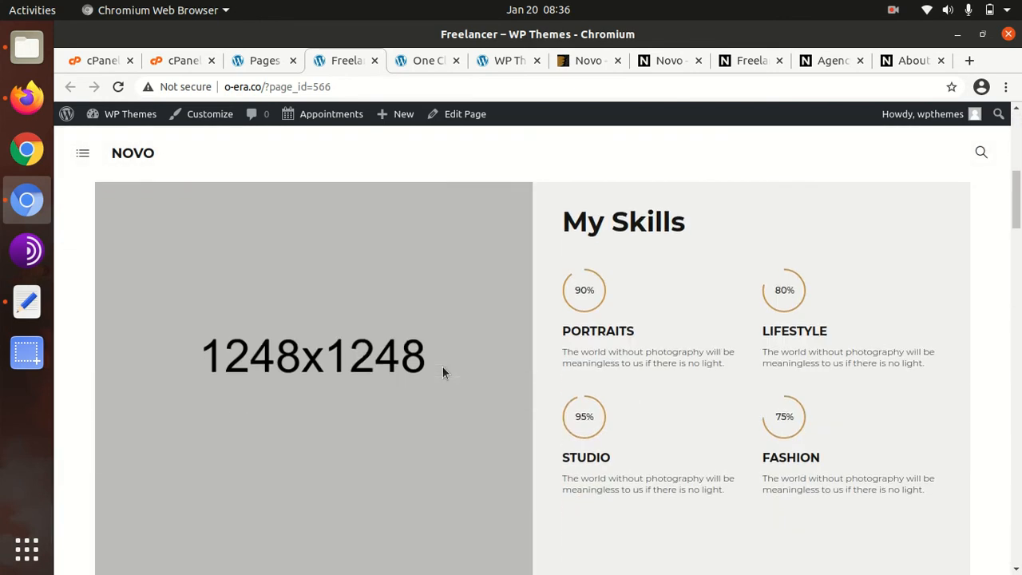
{"action": "scroll", "coordinate": [444, 367], "scroll_direction": "down", "scroll_amount": 6}
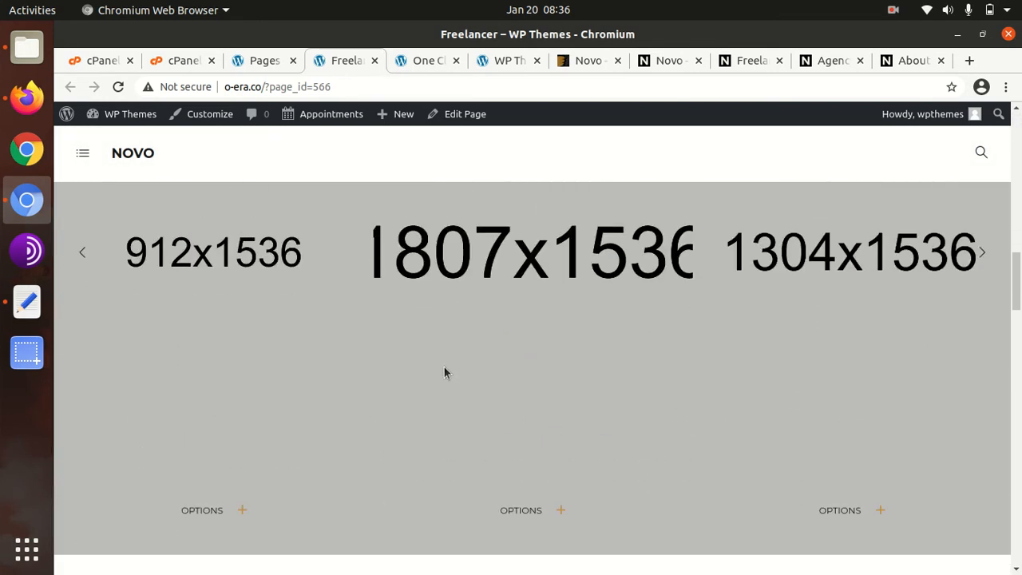
{"action": "scroll", "coordinate": [349, 324], "scroll_direction": "down", "scroll_amount": 5}
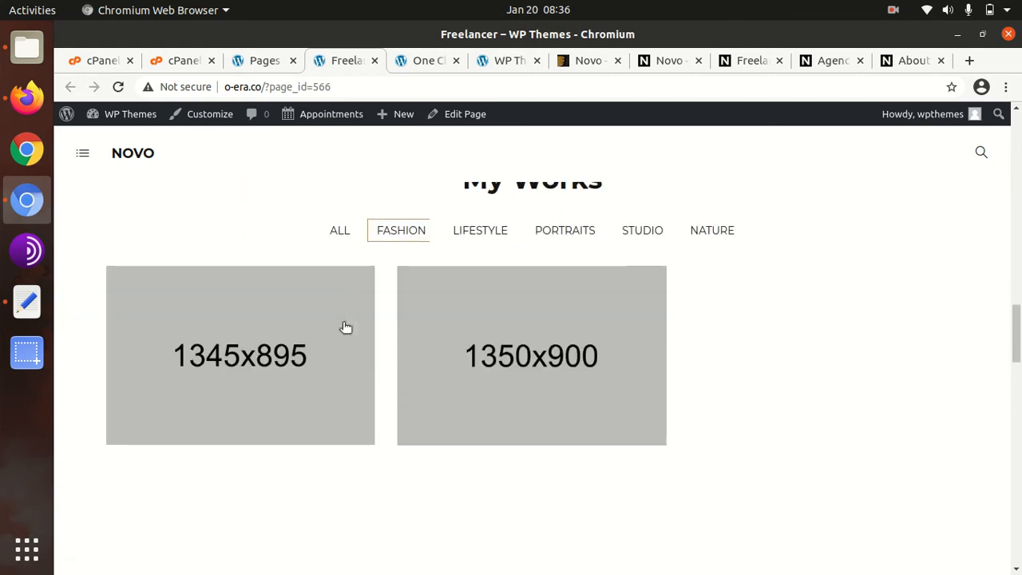
- Filter the My Works grid by Lifestyle, Portraits and Studio in turn and look through the works
{"action": "left_click", "coordinate": [484, 231]}
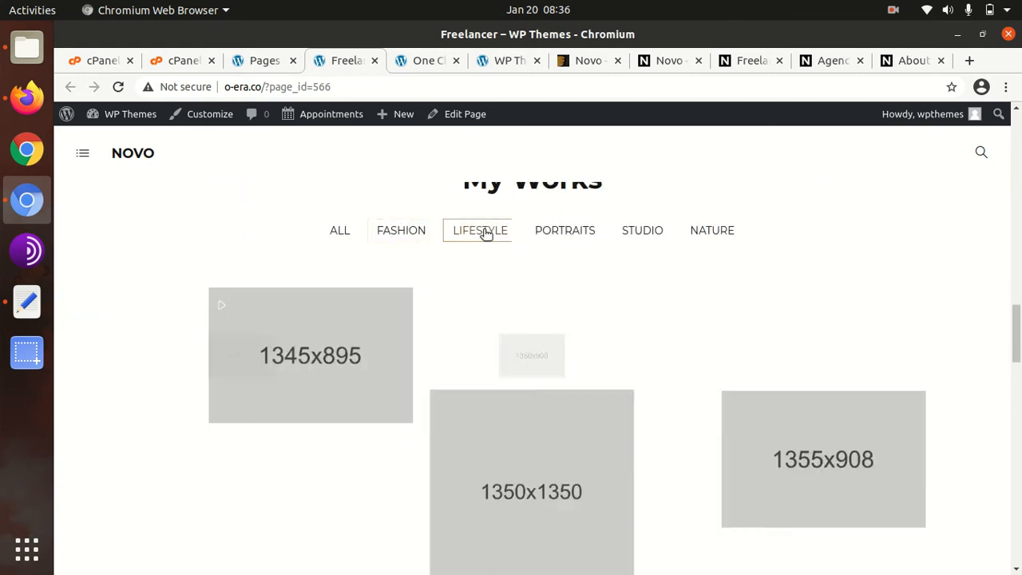
{"action": "left_click", "coordinate": [552, 233]}
{"action": "left_click", "coordinate": [630, 230]}
{"action": "scroll", "coordinate": [662, 239], "scroll_direction": "down", "scroll_amount": 5}
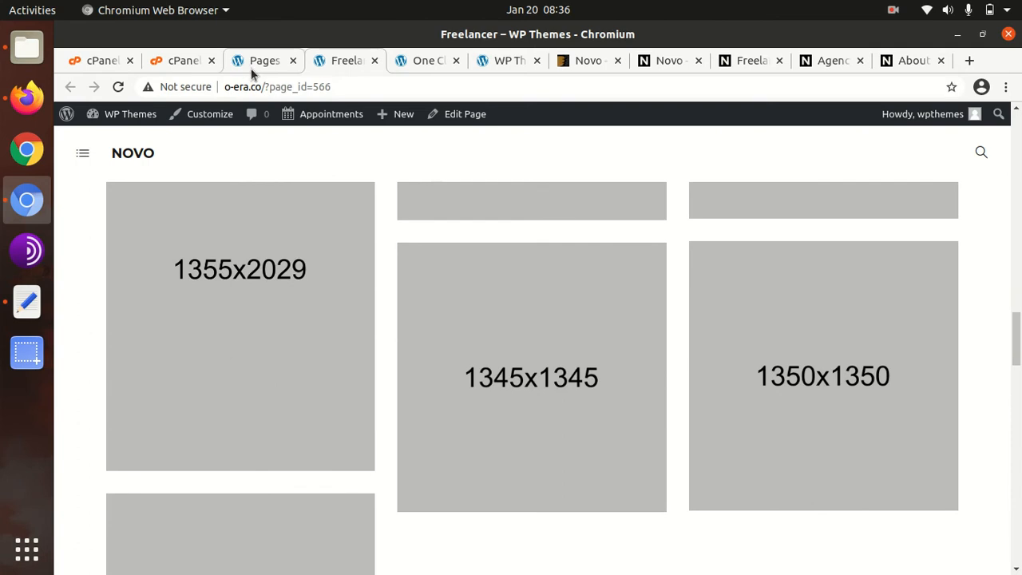
- Return to the Novo demo overview and browse forward to the Business demo and back to the Portfolio demo
{"action": "left_click", "coordinate": [251, 67]}
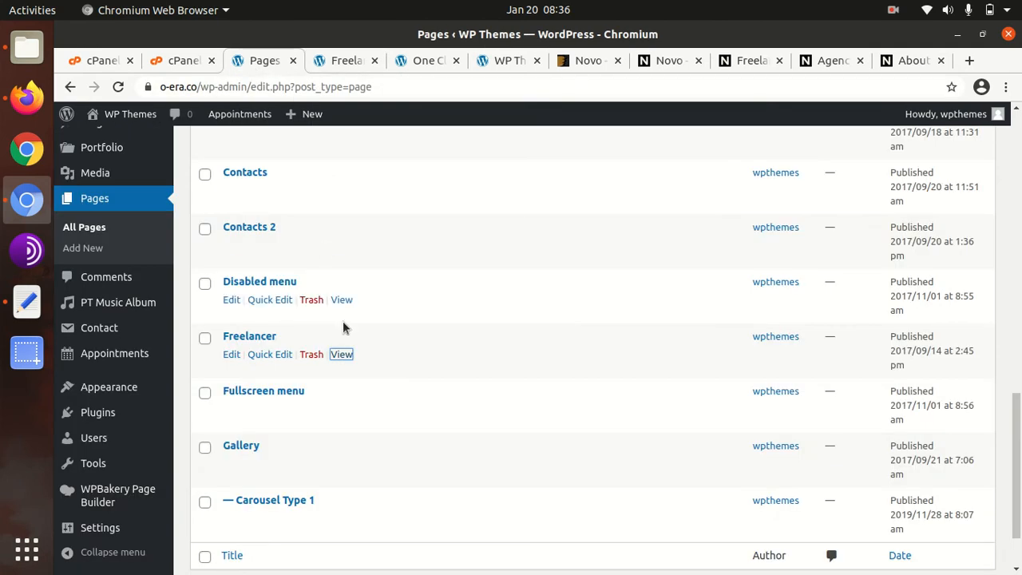
{"action": "left_click", "coordinate": [898, 62]}
{"action": "left_click", "coordinate": [827, 64]}
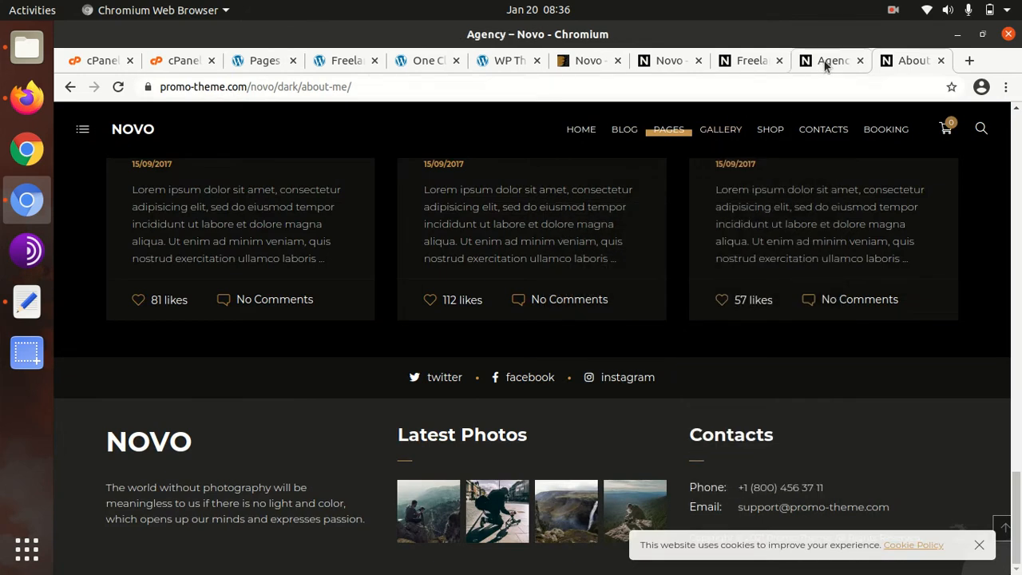
{"action": "left_click", "coordinate": [755, 62]}
{"action": "left_click", "coordinate": [671, 64]}
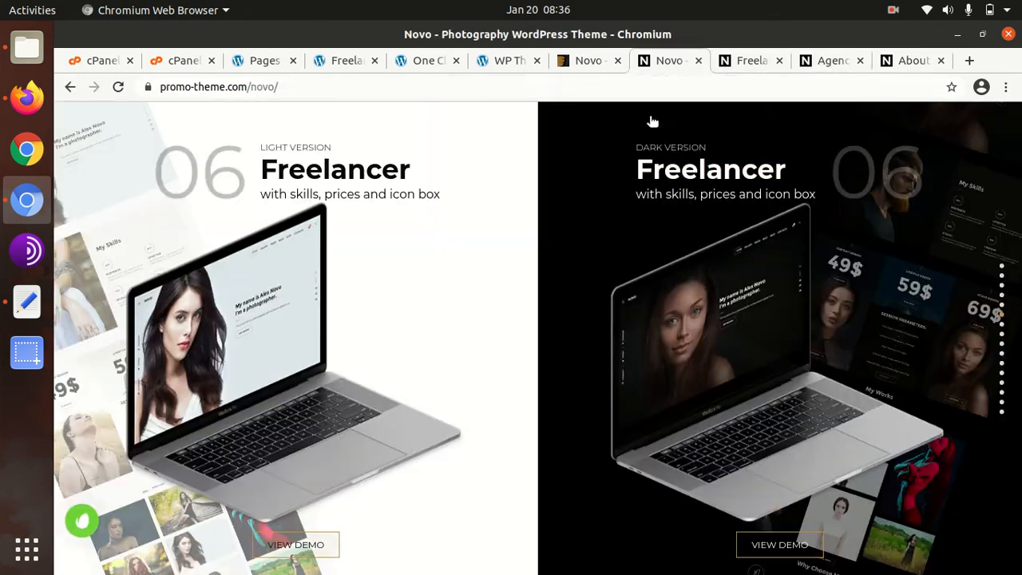
{"action": "scroll", "coordinate": [611, 263], "scroll_direction": "down", "scroll_amount": 1}
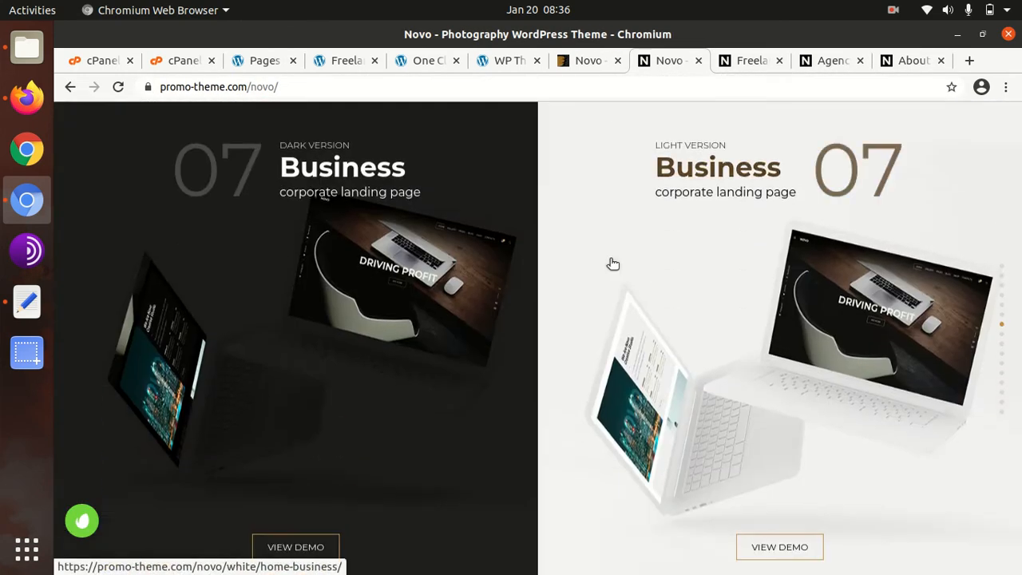
{"action": "scroll", "coordinate": [611, 264], "scroll_direction": "up", "scroll_amount": 1}
{"action": "scroll", "coordinate": [612, 263], "scroll_direction": "up", "scroll_amount": 1}
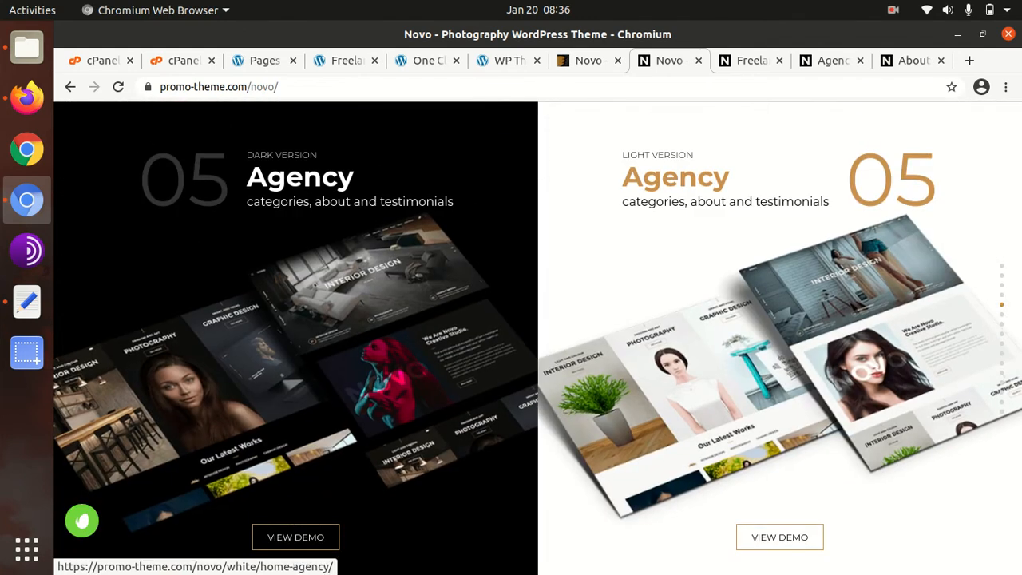
{"action": "scroll", "coordinate": [1017, 268], "scroll_direction": "up", "scroll_amount": 1}
{"action": "scroll", "coordinate": [1017, 268], "scroll_direction": "up", "scroll_amount": 1}
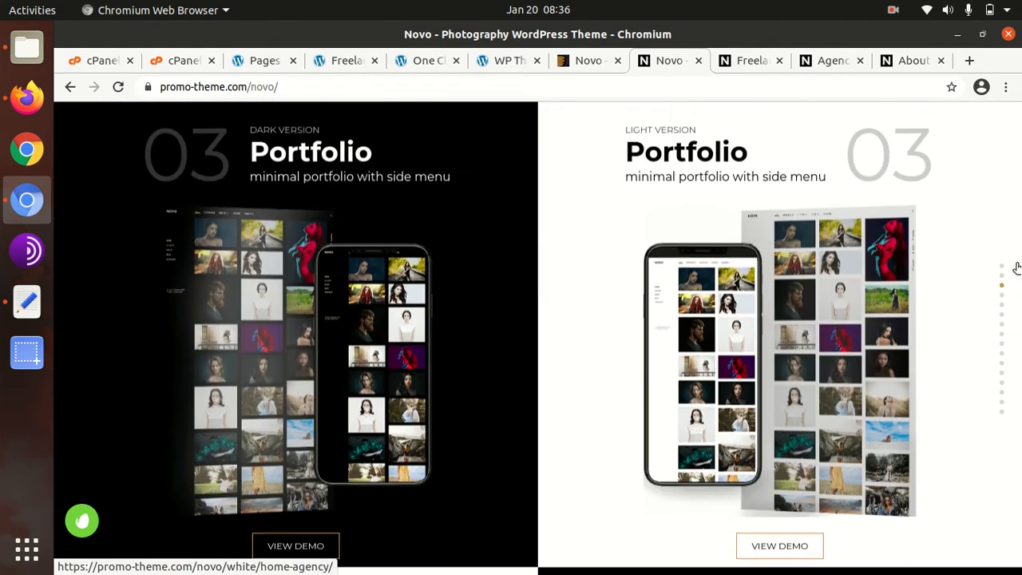
- Browse the Novo theme's demo versions and open the light-version demo of Photographer 01
{"action": "scroll", "coordinate": [1017, 268], "scroll_direction": "up", "scroll_amount": 1}
{"action": "scroll", "coordinate": [1017, 269], "scroll_direction": "up", "scroll_amount": 1}
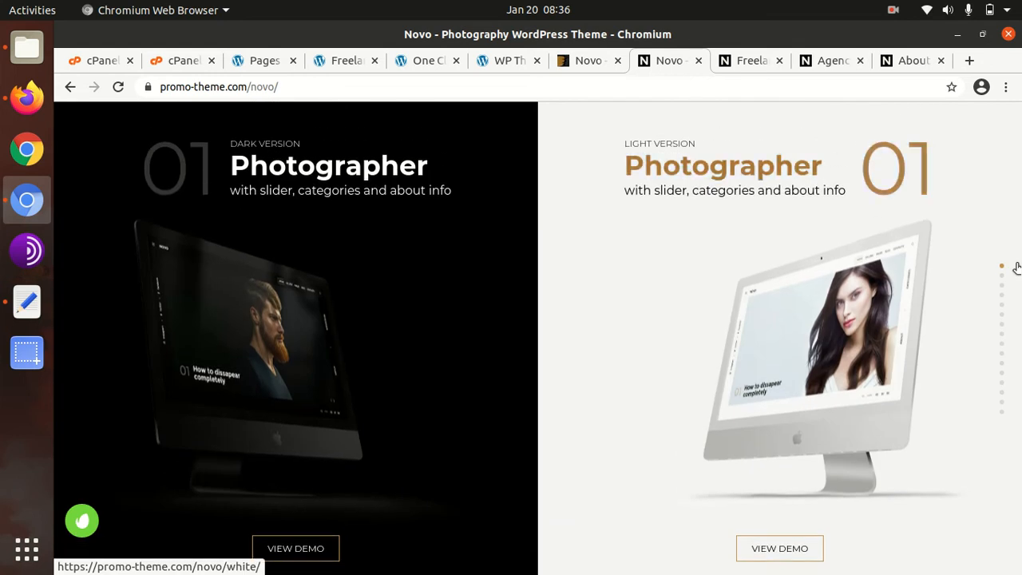
{"action": "scroll", "coordinate": [855, 235], "scroll_direction": "down", "scroll_amount": 1}
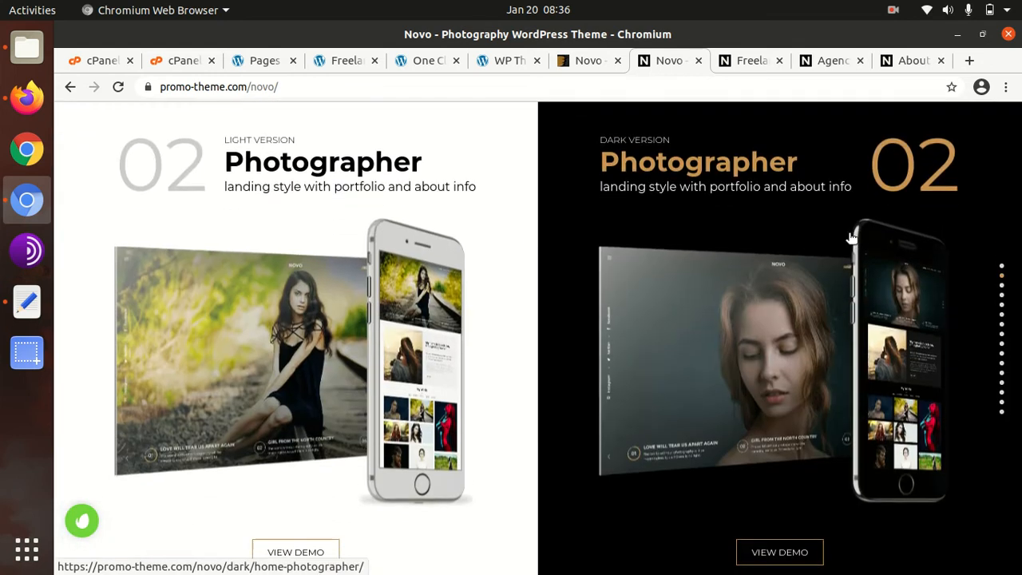
{"action": "scroll", "coordinate": [851, 237], "scroll_direction": "up", "scroll_amount": 1}
{"action": "left_click", "coordinate": [776, 550]}
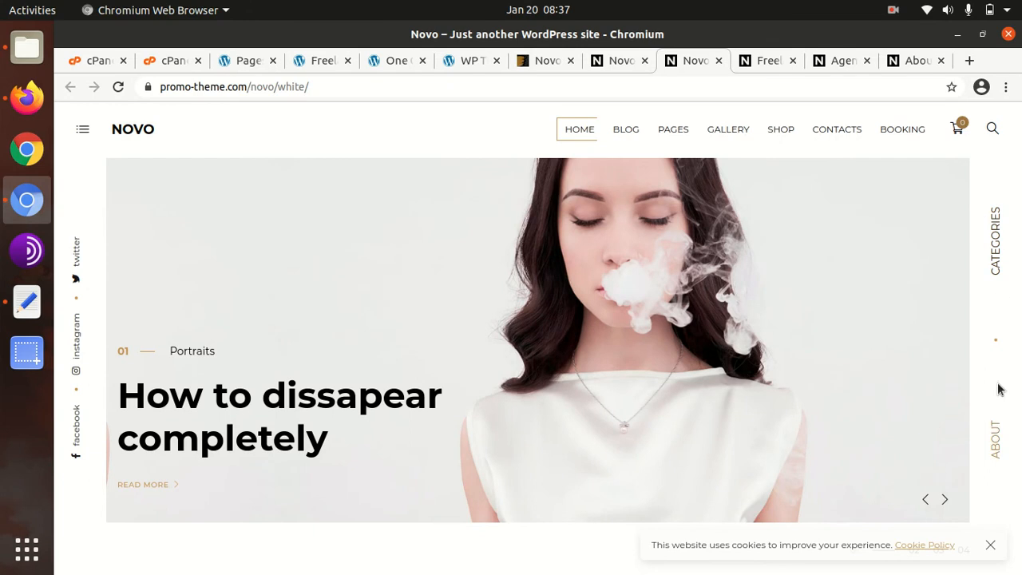
- Advance the demo's hero slider one slide and back, and dismiss the cookie notice
{"action": "left_click", "coordinate": [944, 505]}
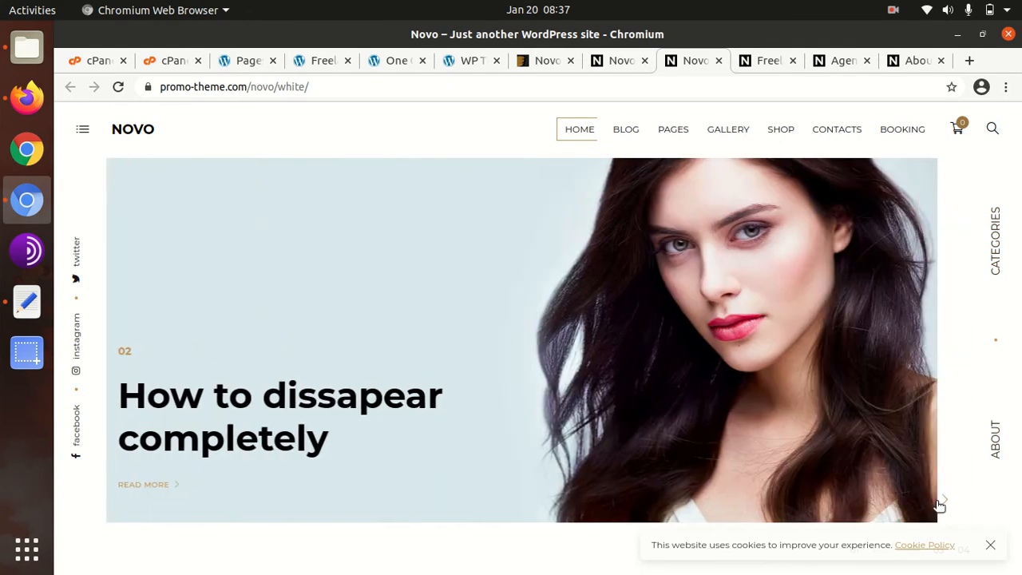
{"action": "left_click", "coordinate": [926, 505]}
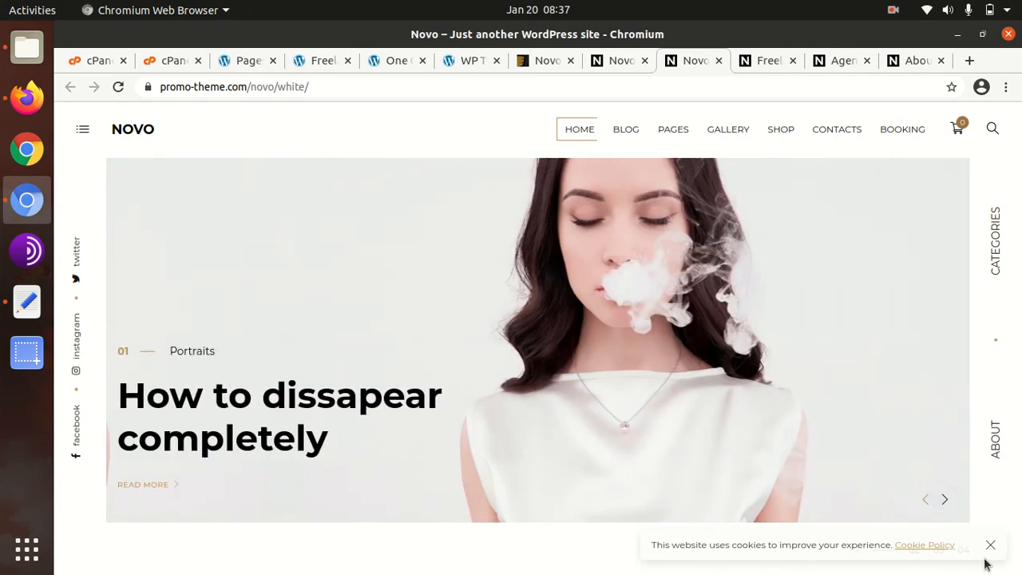
{"action": "left_click", "coordinate": [991, 547]}
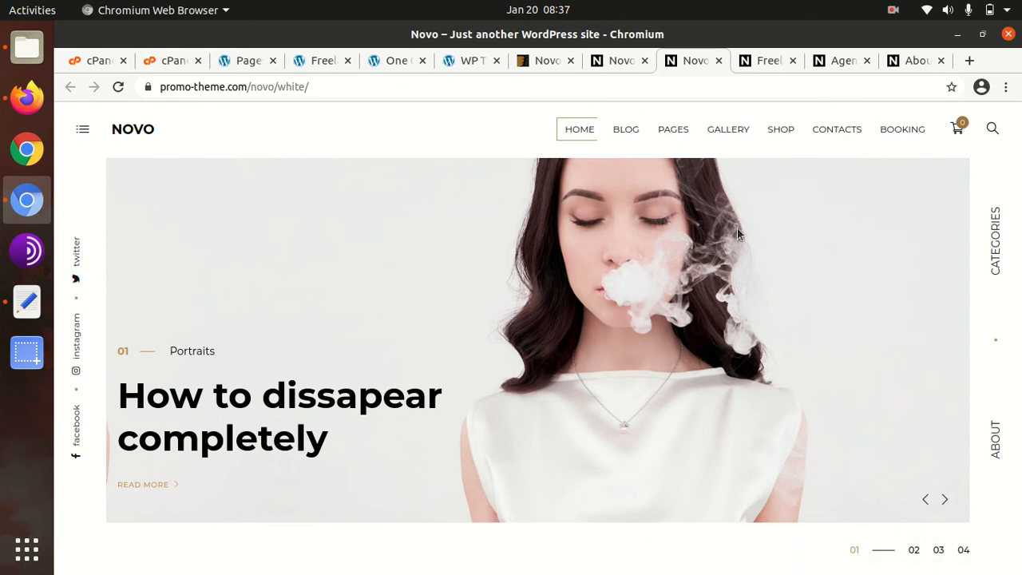
- Preview the demo's Categories overlay by opening and closing it twice
{"action": "left_click", "coordinate": [993, 241]}
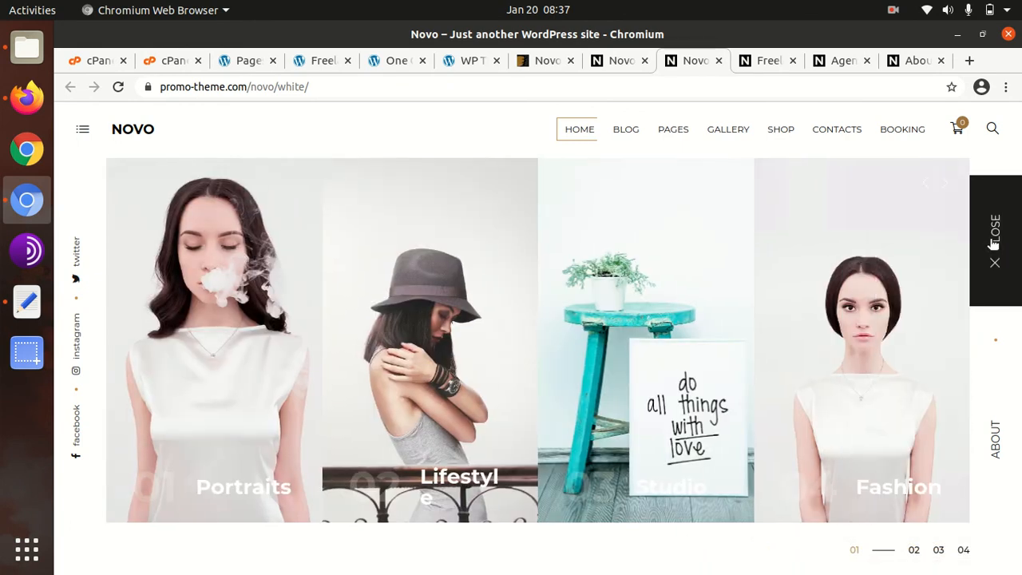
{"action": "left_click", "coordinate": [992, 240]}
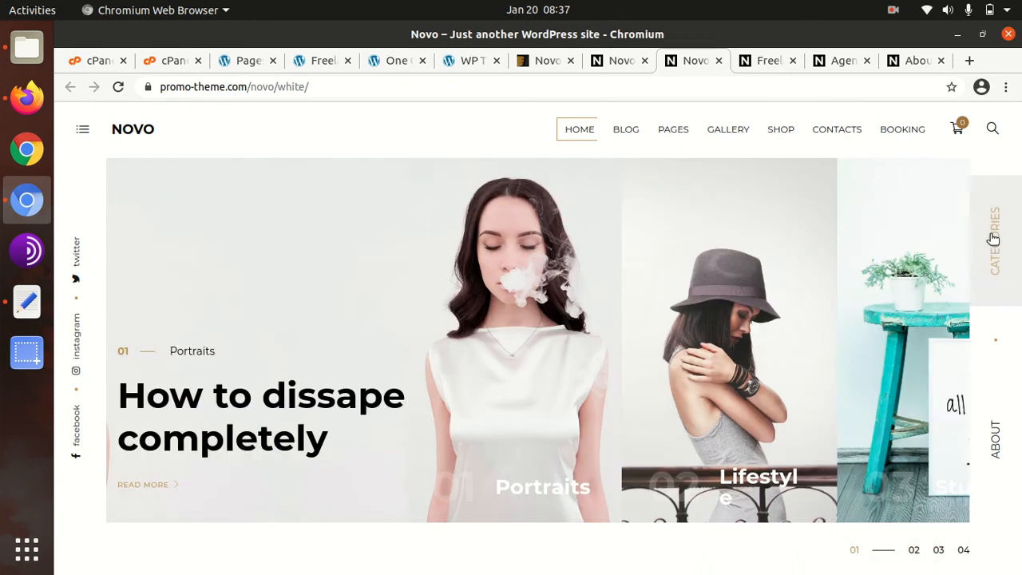
{"action": "left_click", "coordinate": [992, 238]}
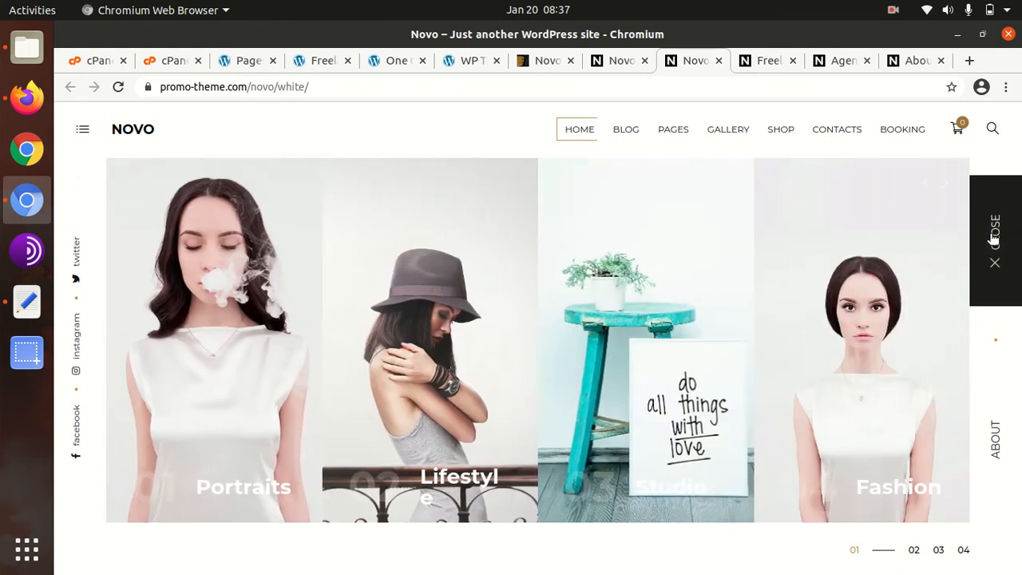
{"action": "left_click", "coordinate": [992, 237]}
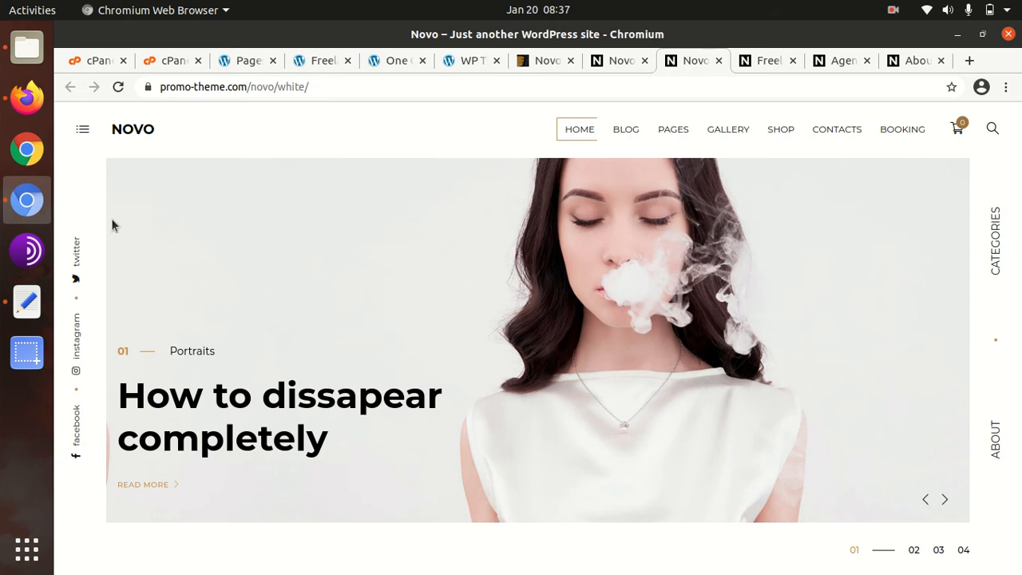
- Examine the demo's side panel, slide 03 and About overlay, closing each panel after viewing
{"action": "left_click", "coordinate": [80, 130]}
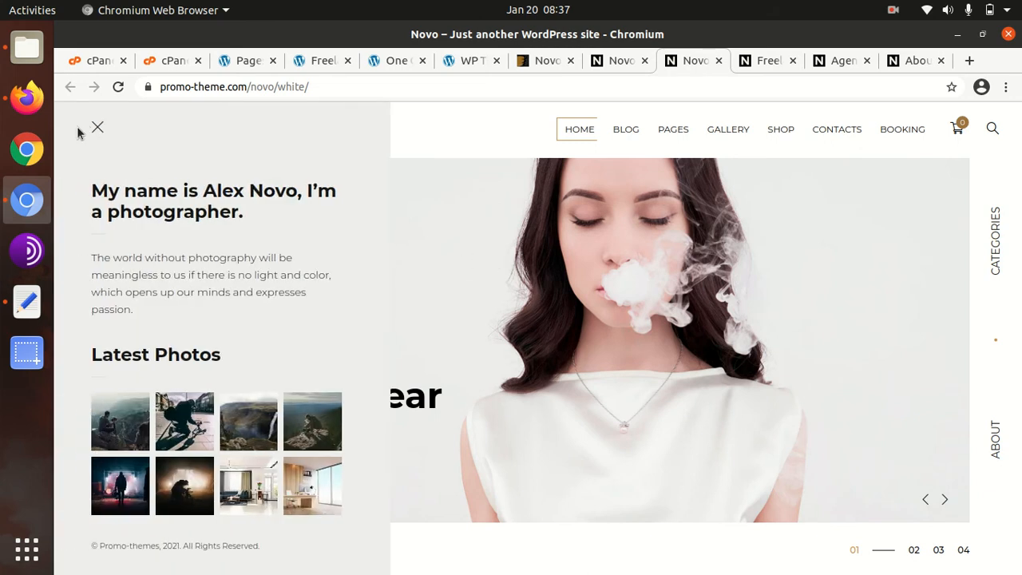
{"action": "left_click", "coordinate": [96, 128]}
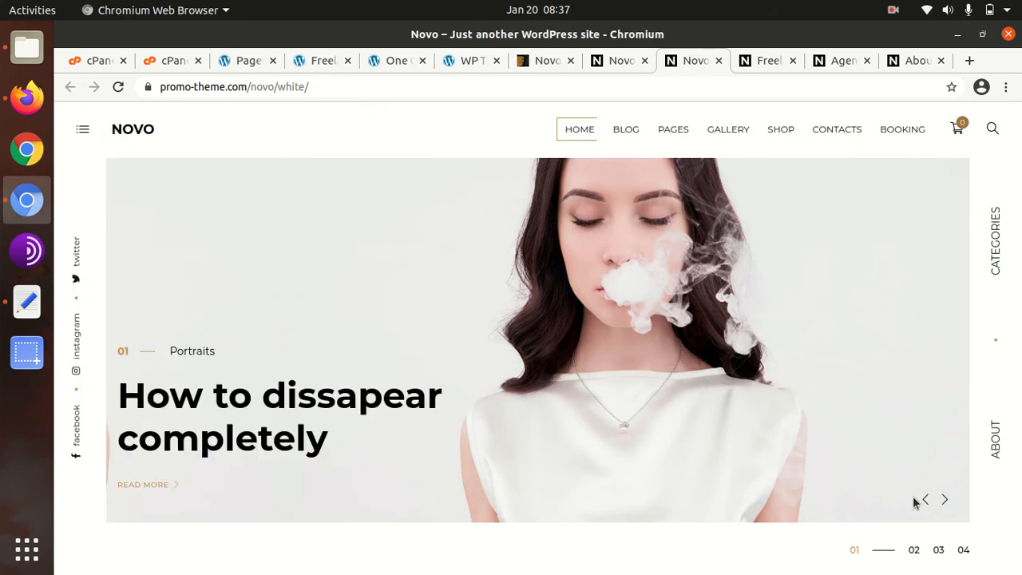
{"action": "left_click", "coordinate": [938, 550]}
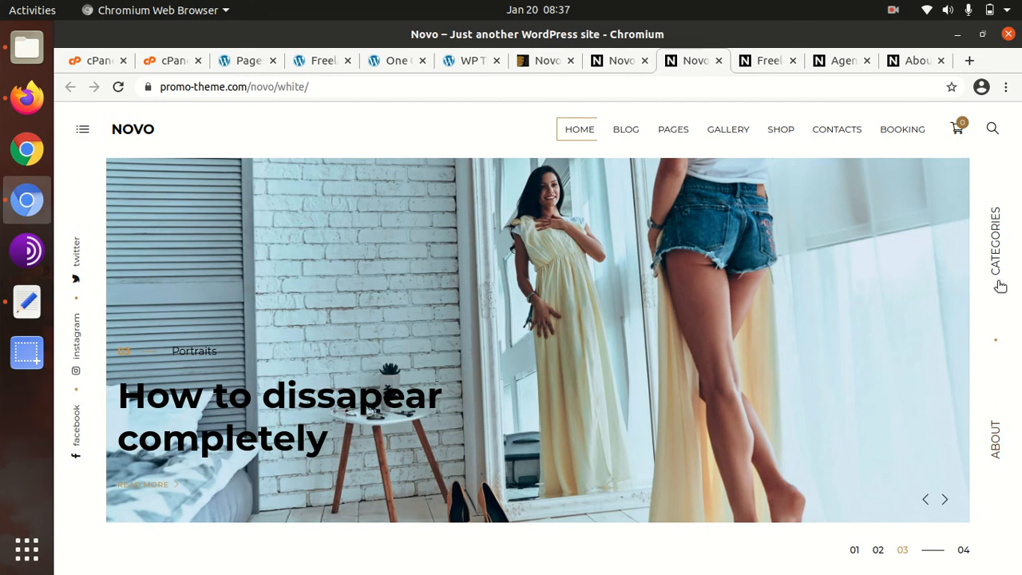
{"action": "left_click", "coordinate": [992, 428]}
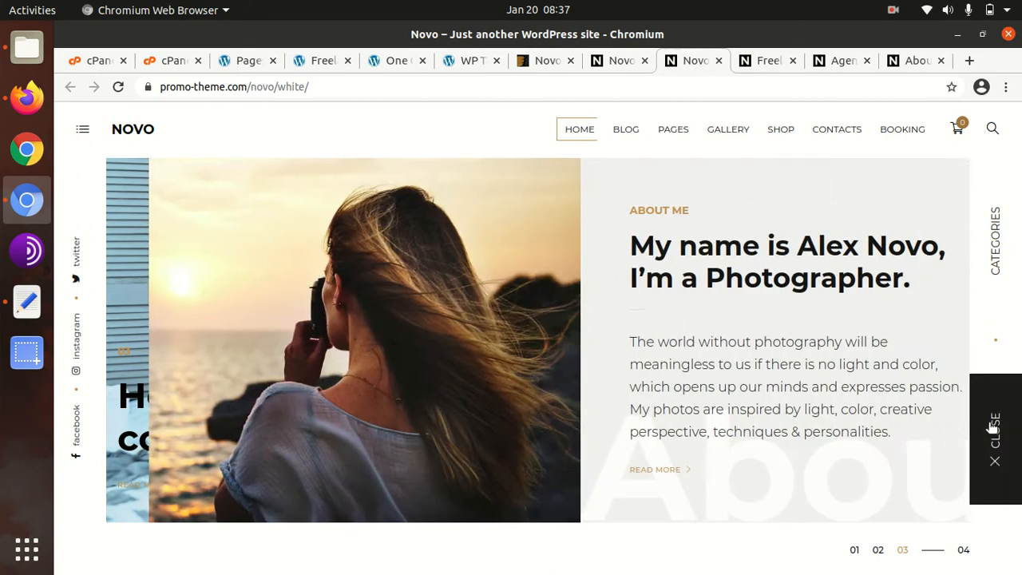
{"action": "left_click", "coordinate": [992, 428]}
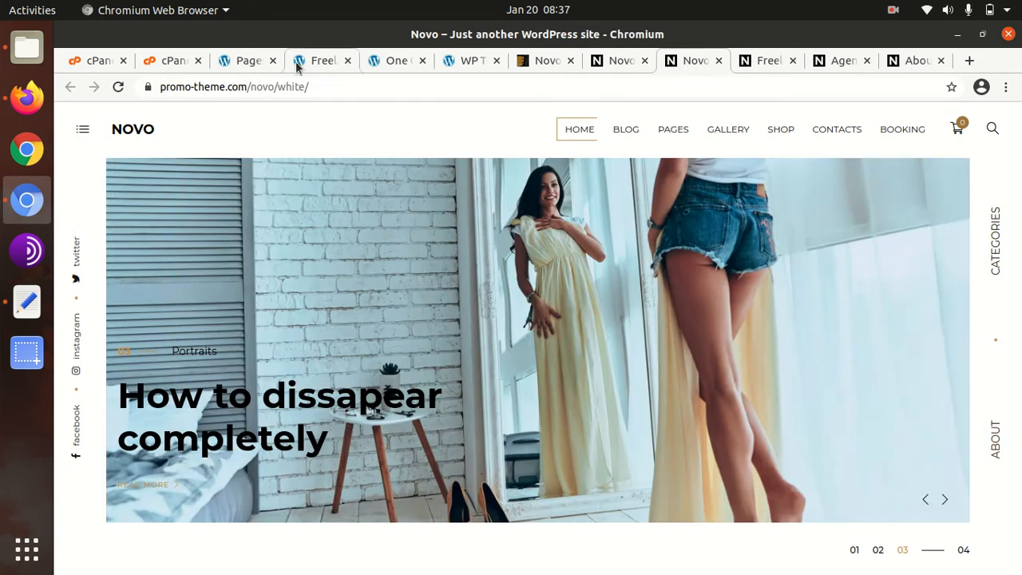
- Switch to the WordPress admin's Pages list and go to its third page of entries
{"action": "left_click", "coordinate": [239, 61]}
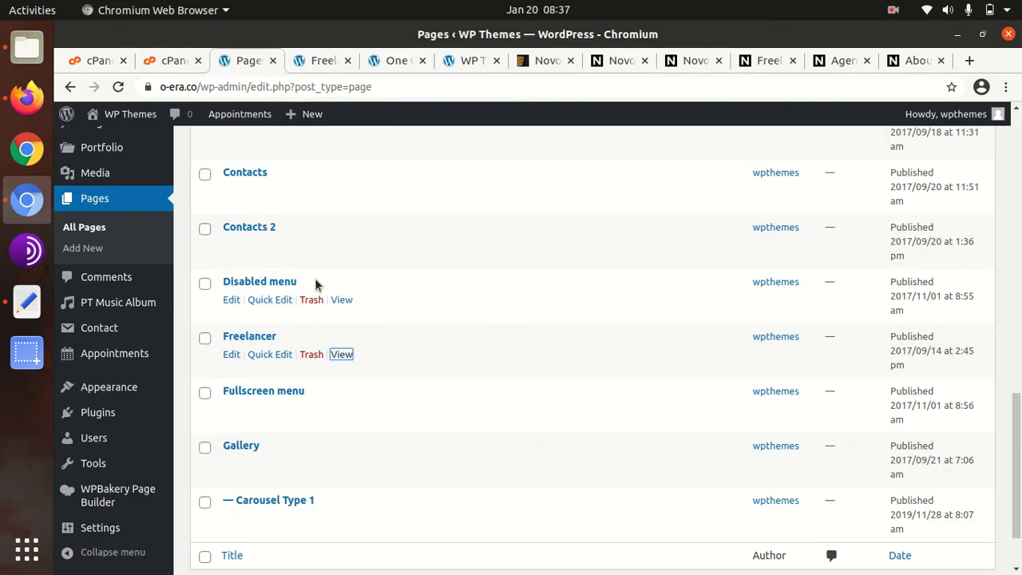
{"action": "scroll", "coordinate": [315, 284], "scroll_direction": "up", "scroll_amount": 5}
{"action": "scroll", "coordinate": [316, 277], "scroll_direction": "down", "scroll_amount": 6}
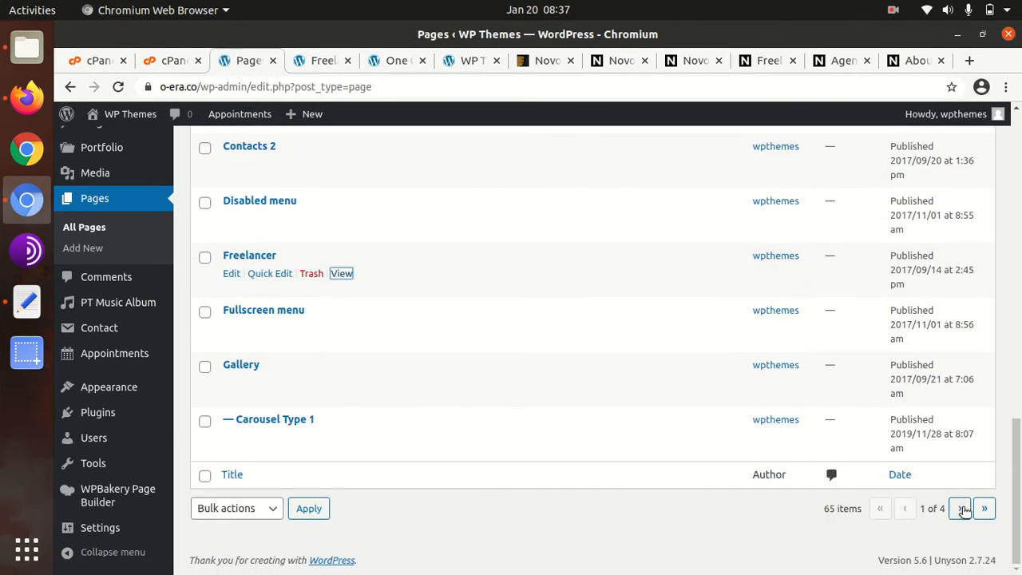
{"action": "left_click", "coordinate": [960, 508]}
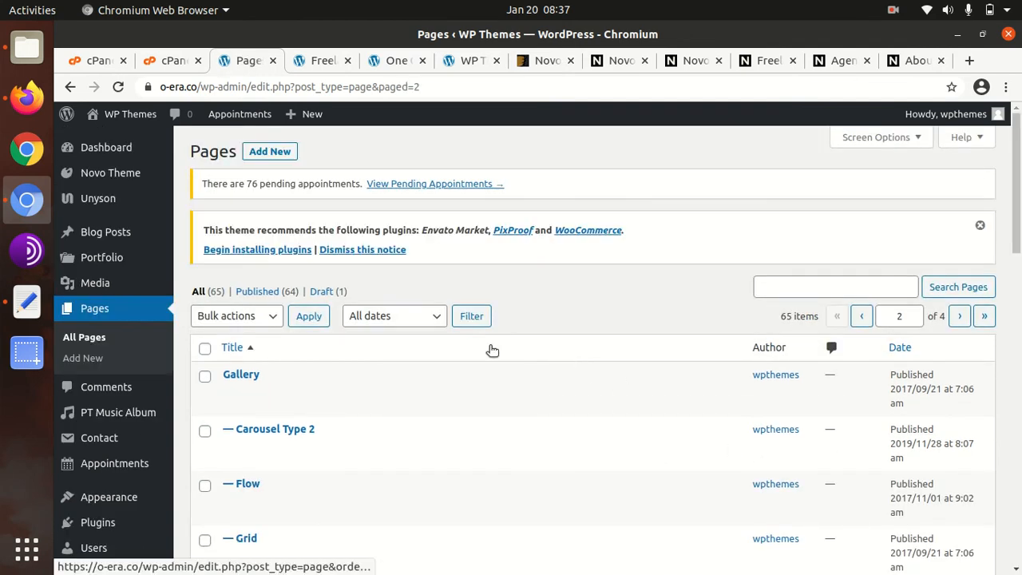
{"action": "scroll", "coordinate": [376, 322], "scroll_direction": "down", "scroll_amount": 10}
{"action": "scroll", "coordinate": [265, 267], "scroll_direction": "down", "scroll_amount": 3}
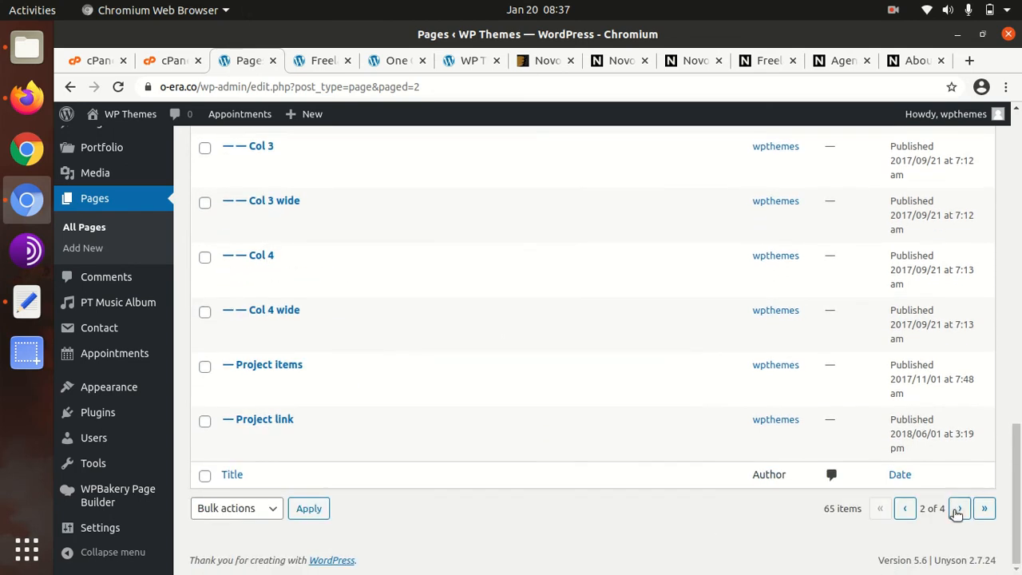
{"action": "left_click", "coordinate": [957, 511]}
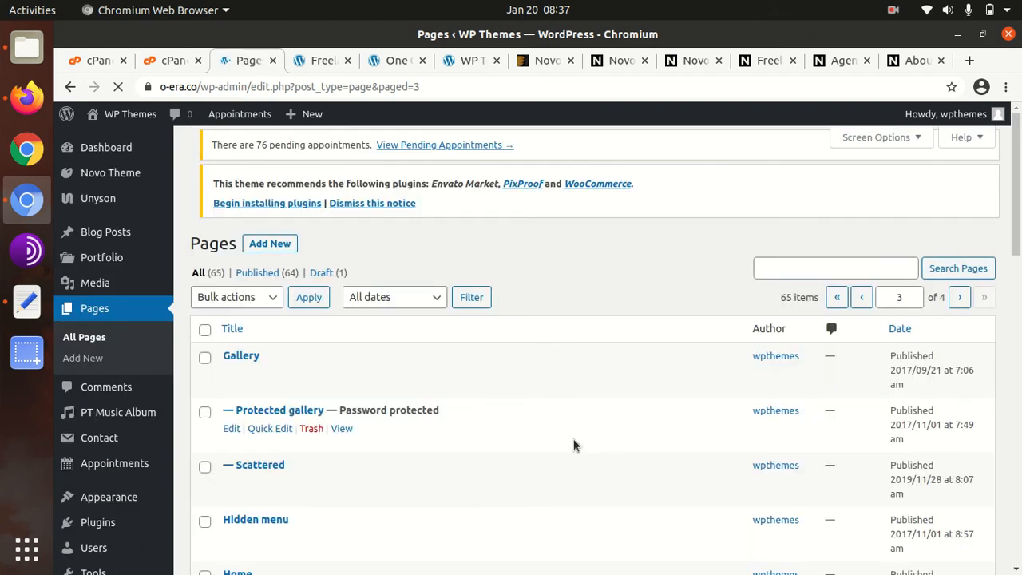
- Open the Home and Musician pages for viewing in new tabs and switch to the Home page
{"action": "scroll", "coordinate": [559, 435], "scroll_direction": "down", "scroll_amount": 2}
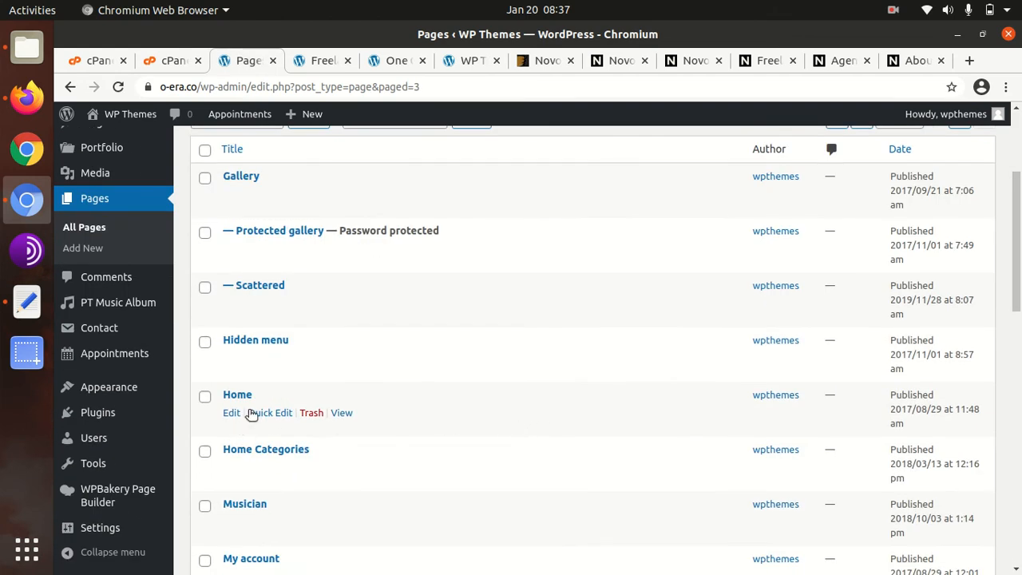
{"action": "middle_click", "coordinate": [341, 413]}
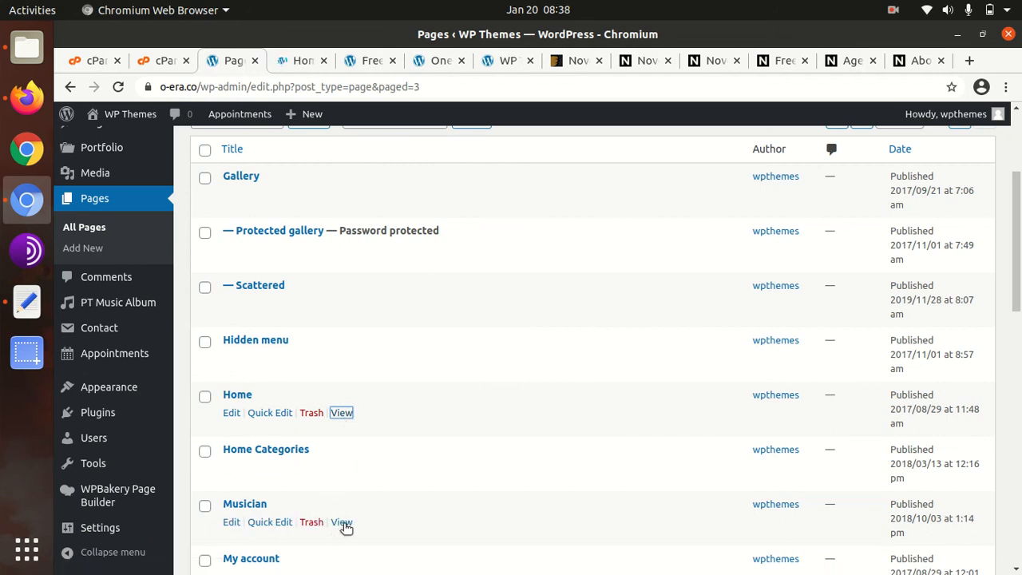
{"action": "middle_click", "coordinate": [342, 523]}
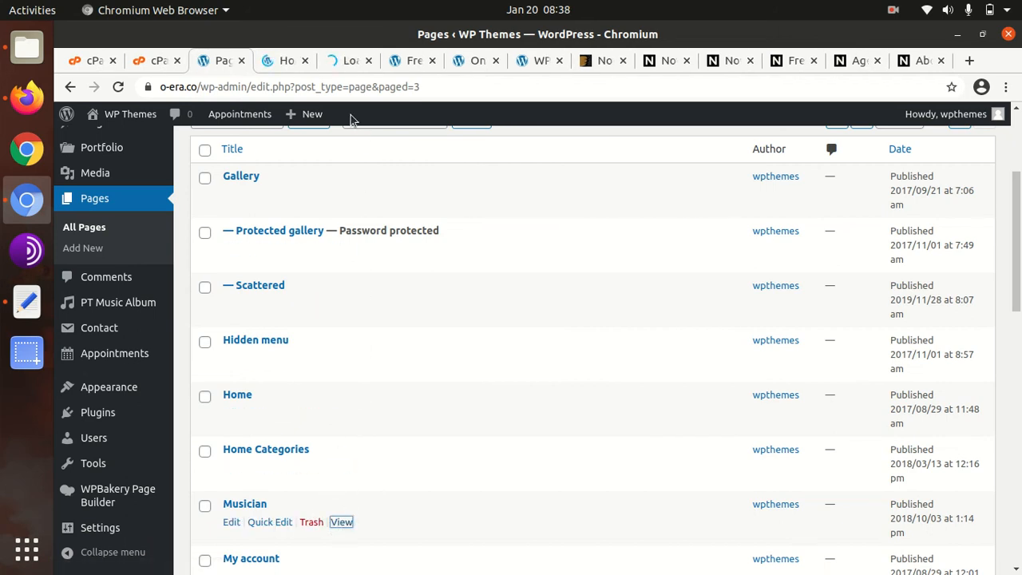
{"action": "left_click", "coordinate": [284, 64]}
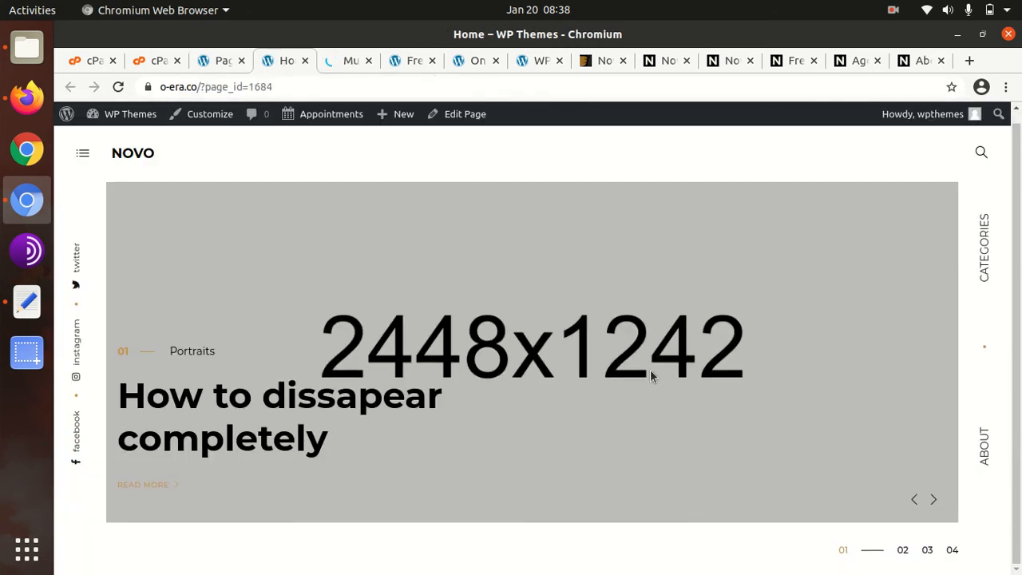
- Close the Agency demo's tab and return to the light Photographer demo
{"action": "left_click", "coordinate": [853, 64]}
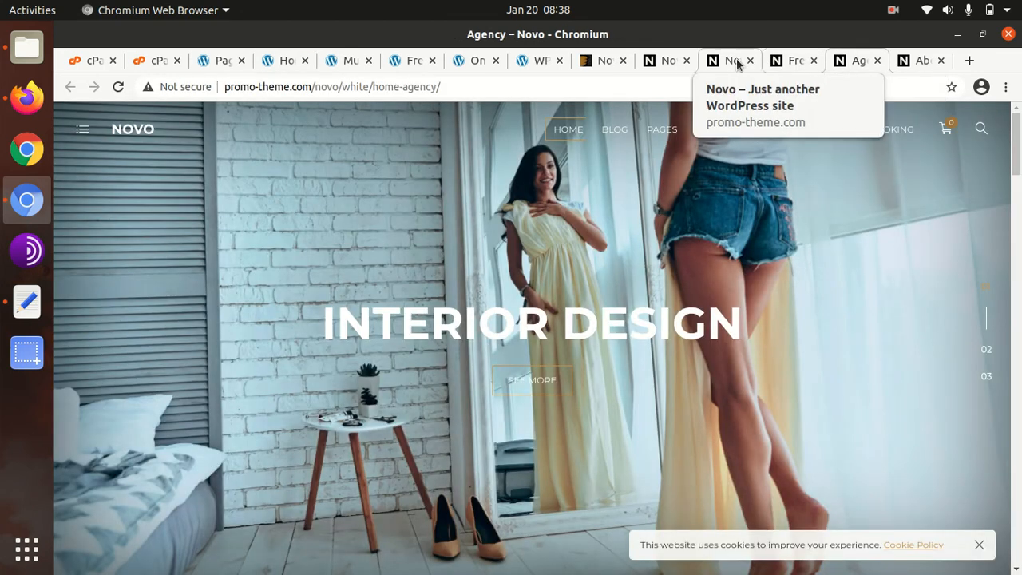
{"action": "left_click", "coordinate": [877, 60]}
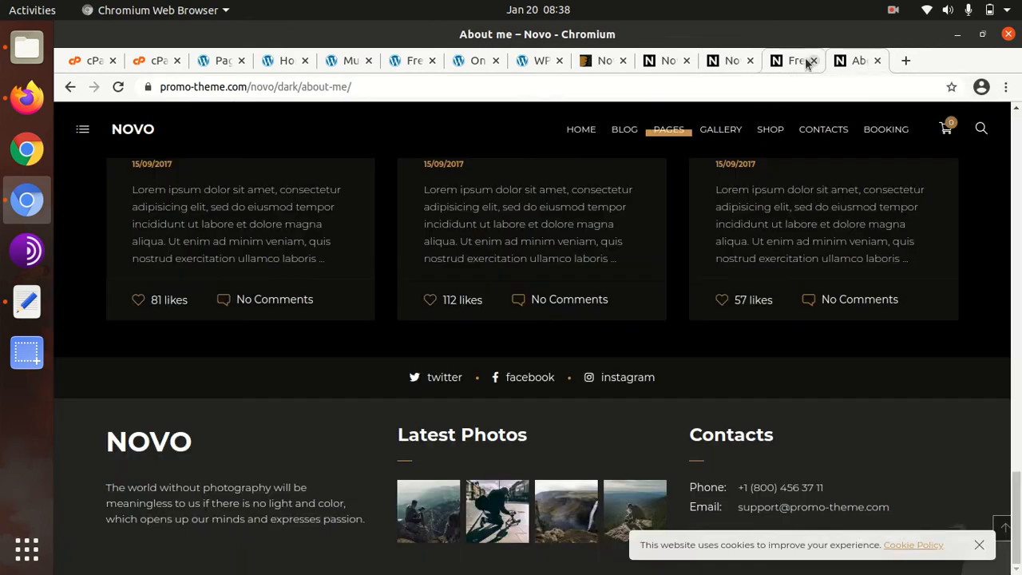
{"action": "left_click", "coordinate": [790, 61]}
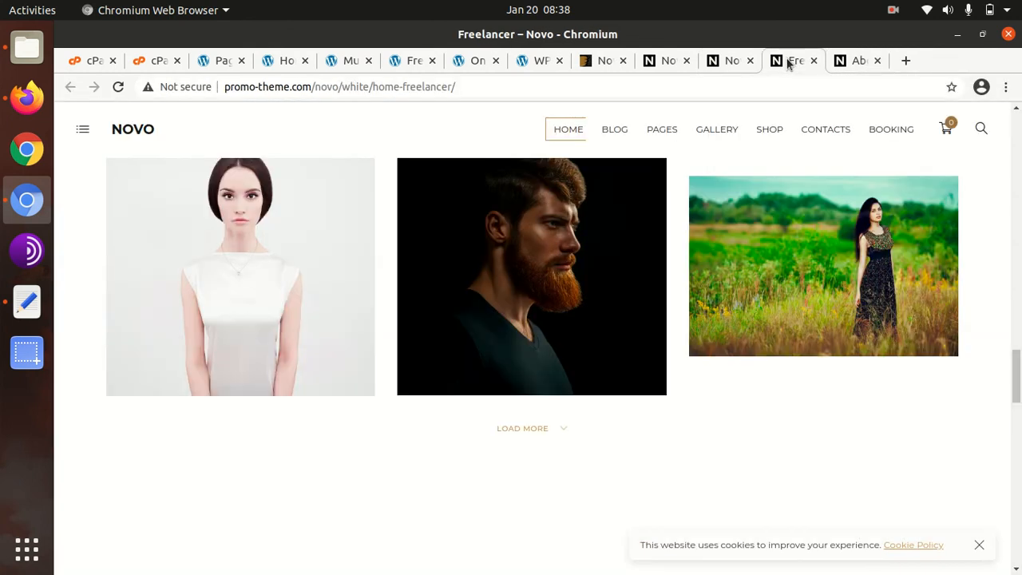
{"action": "left_click", "coordinate": [725, 67]}
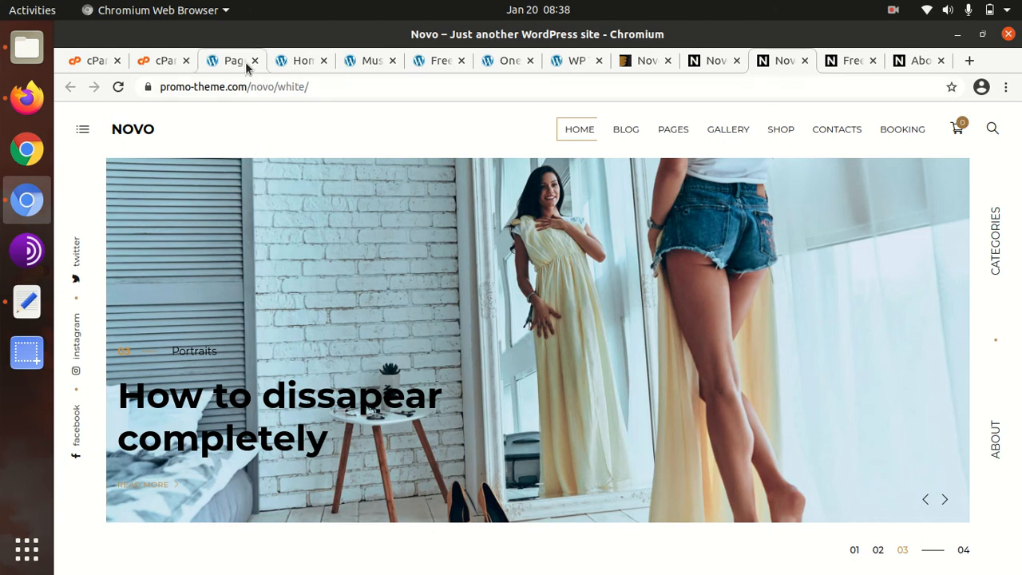
- Return to the WP Themes site's Home page and view slides 02, 03 and 04 of its slider
{"action": "left_click", "coordinate": [294, 62]}
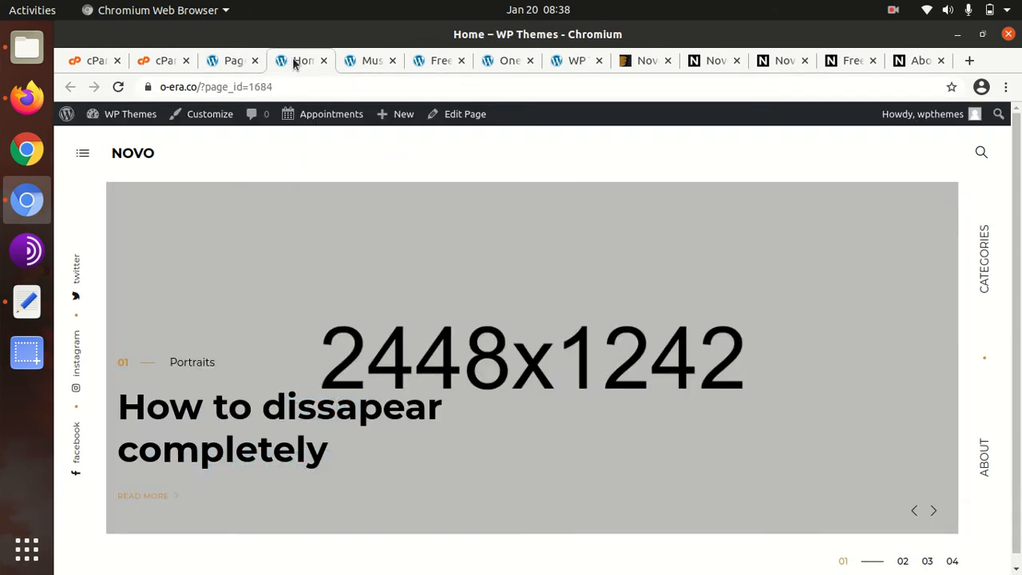
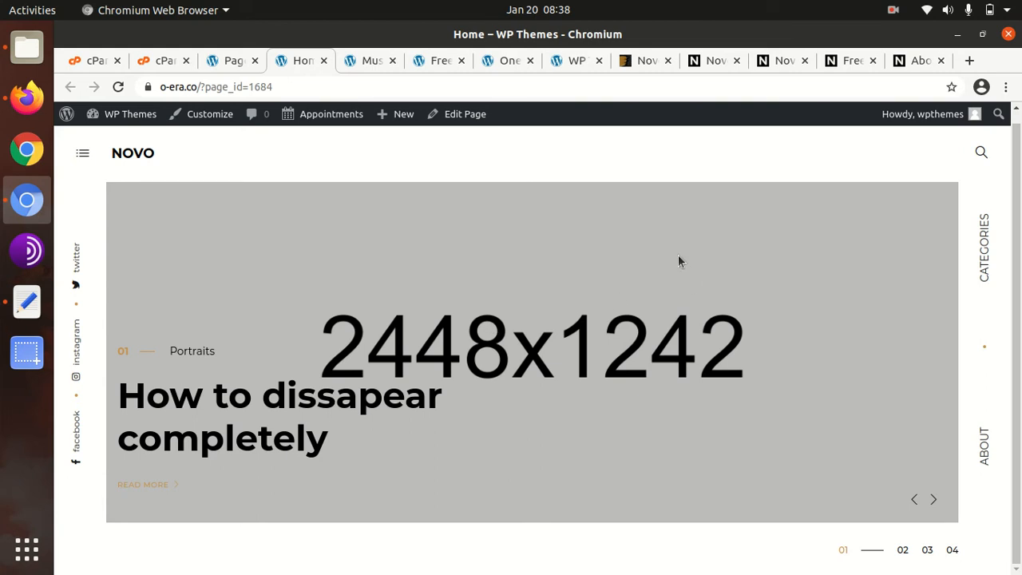
{"action": "left_click", "coordinate": [904, 549]}
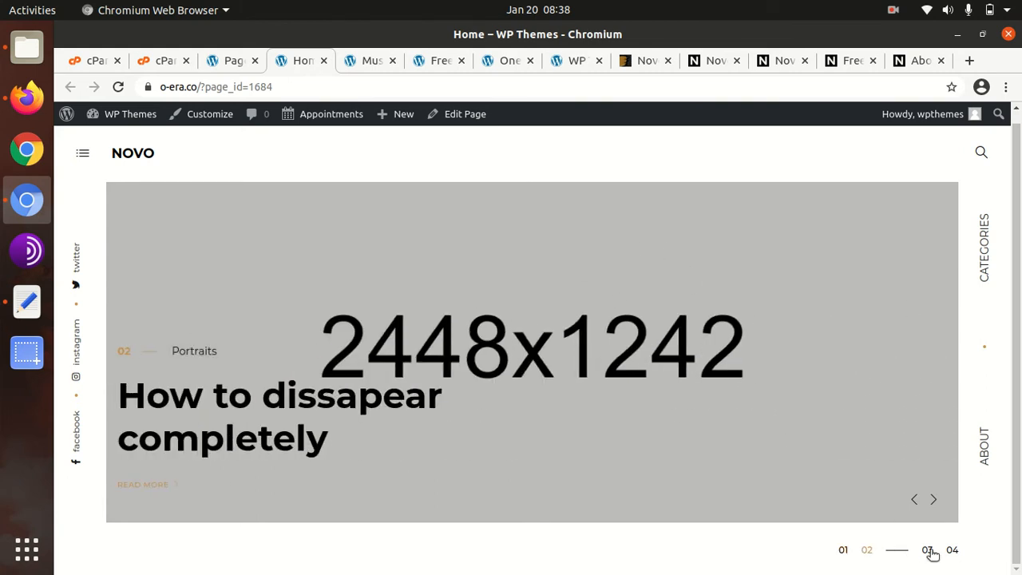
{"action": "left_click", "coordinate": [929, 550]}
{"action": "left_click", "coordinate": [951, 550]}
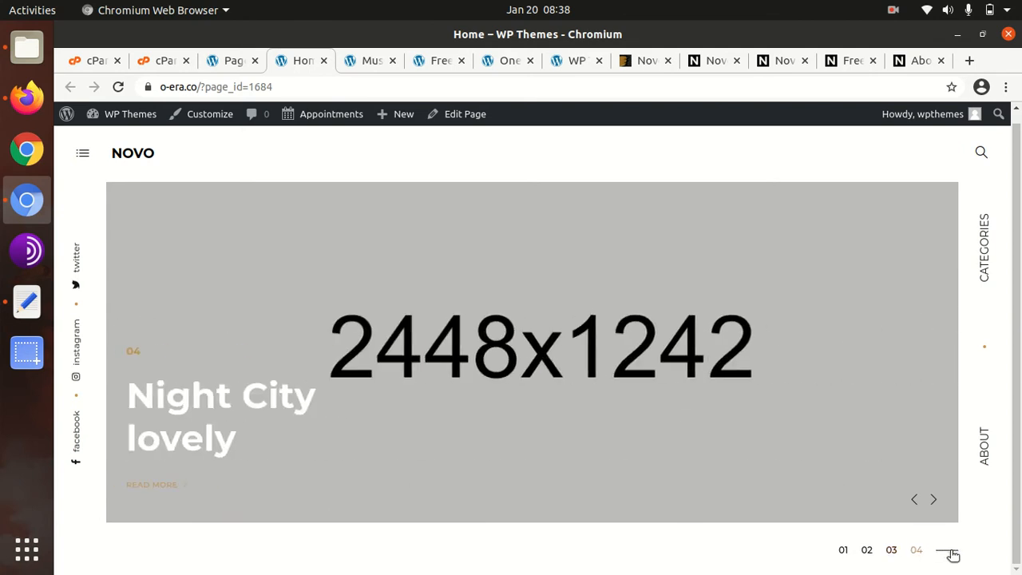
- View the Home page's About overlay, close it and open the side panel
{"action": "left_click", "coordinate": [981, 462]}
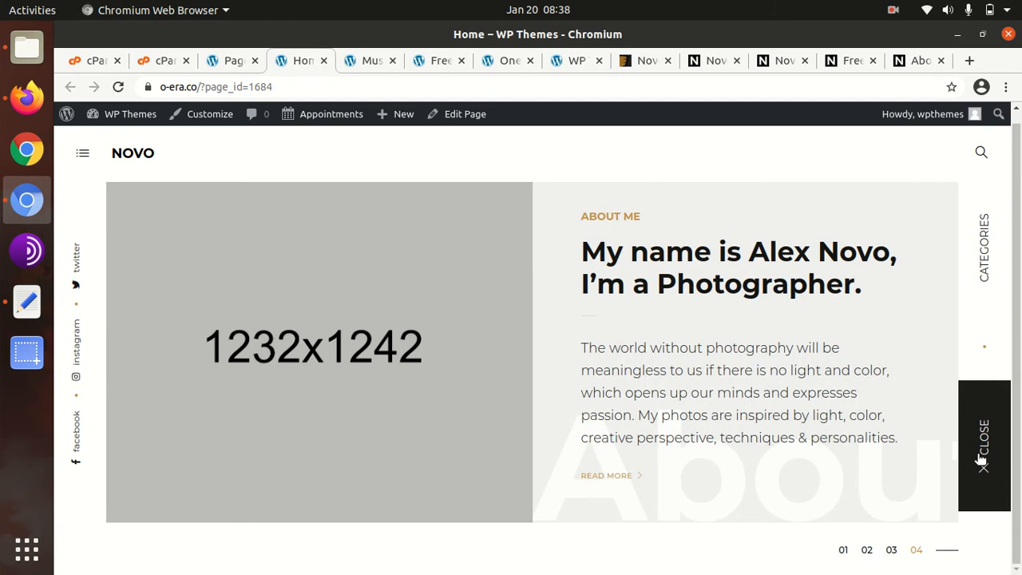
{"action": "left_click", "coordinate": [982, 461]}
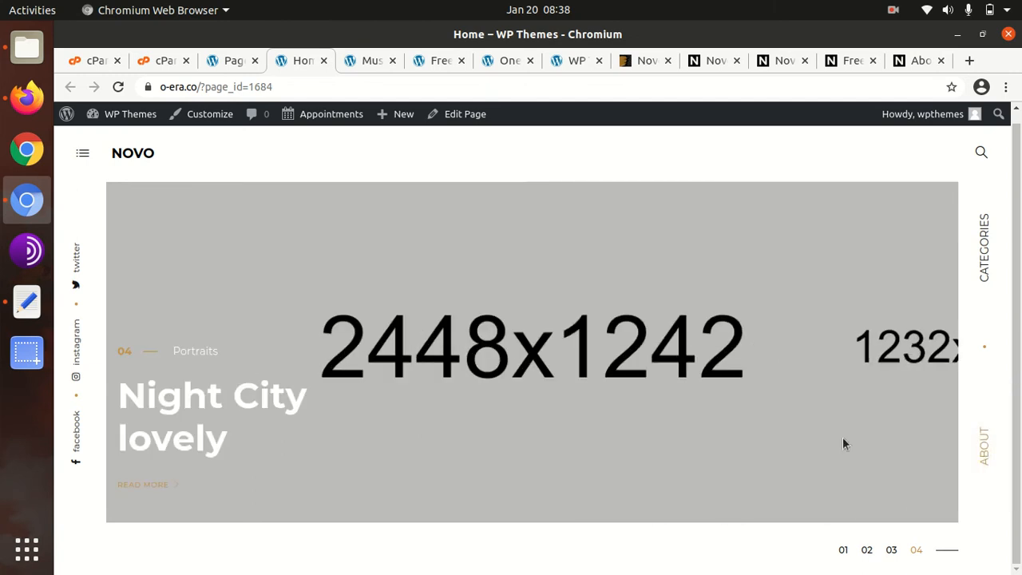
{"action": "left_click", "coordinate": [82, 153]}
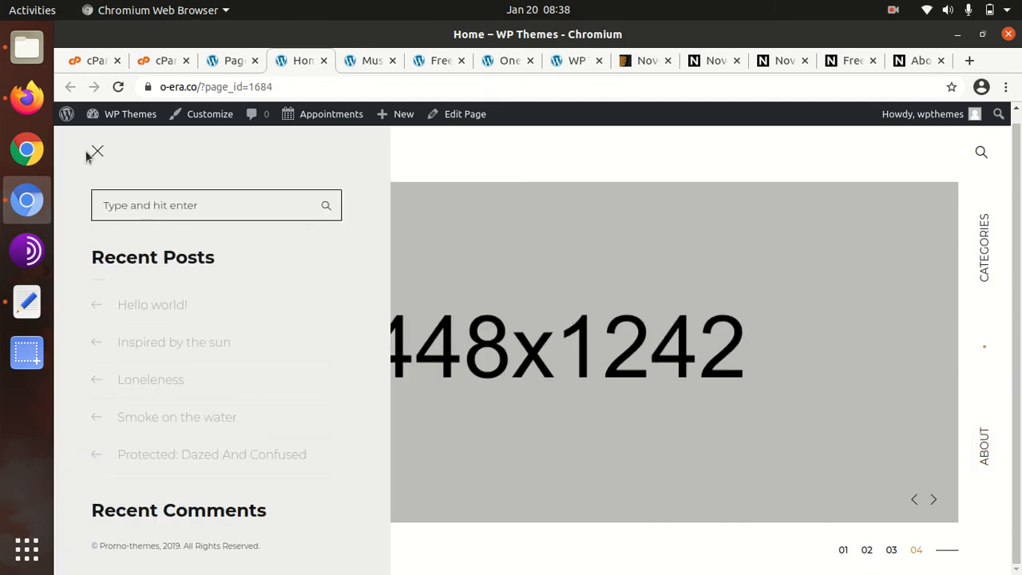
- Close the Home page's side panel, check the light Photographer demo's header menu for comparison and return to the Home page
{"action": "left_click", "coordinate": [94, 155]}
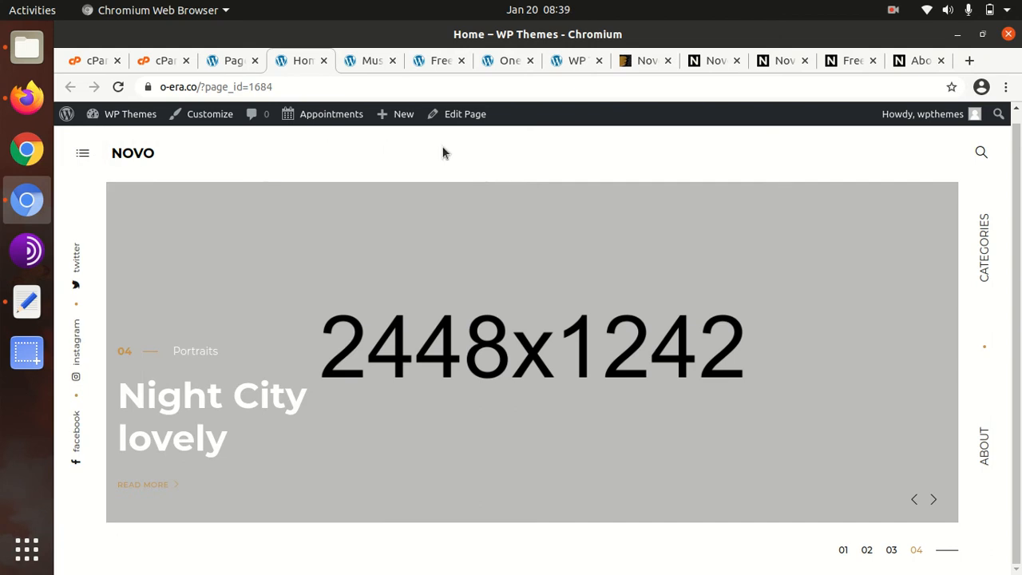
{"action": "mouse_move", "coordinate": [326, 114]}
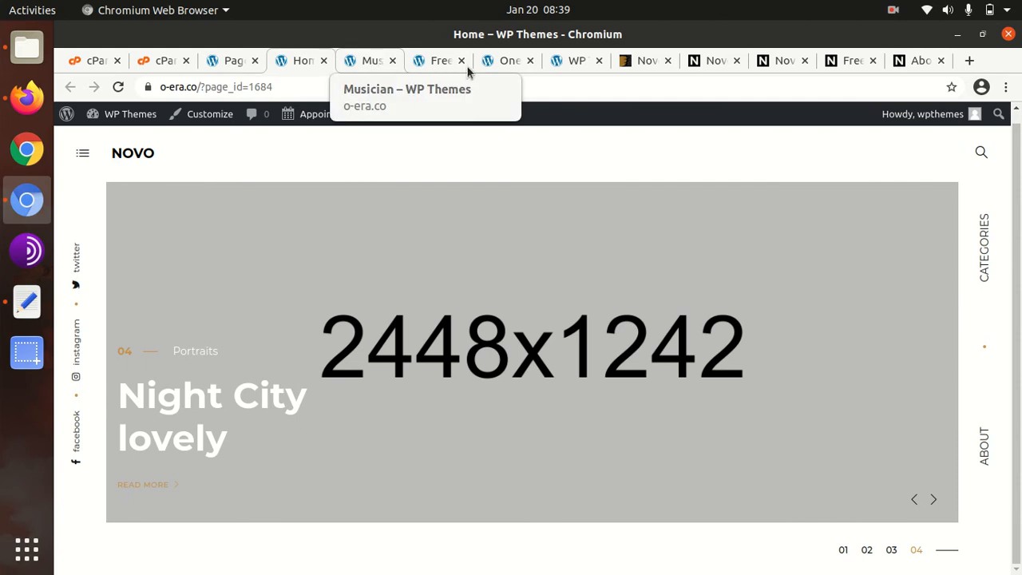
{"action": "left_click", "coordinate": [778, 63]}
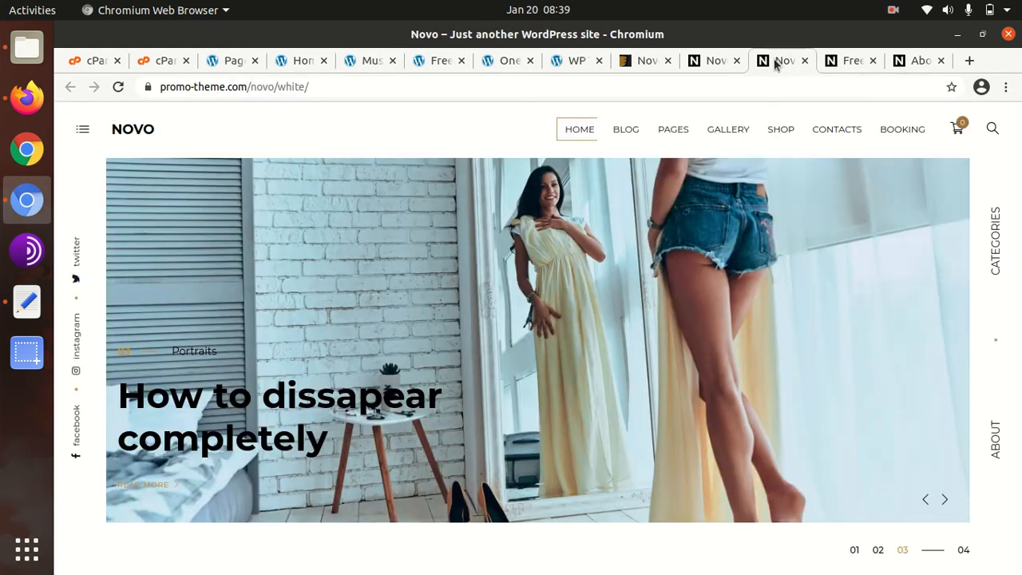
{"action": "mouse_move", "coordinate": [613, 134]}
{"action": "left_click", "coordinate": [299, 63]}
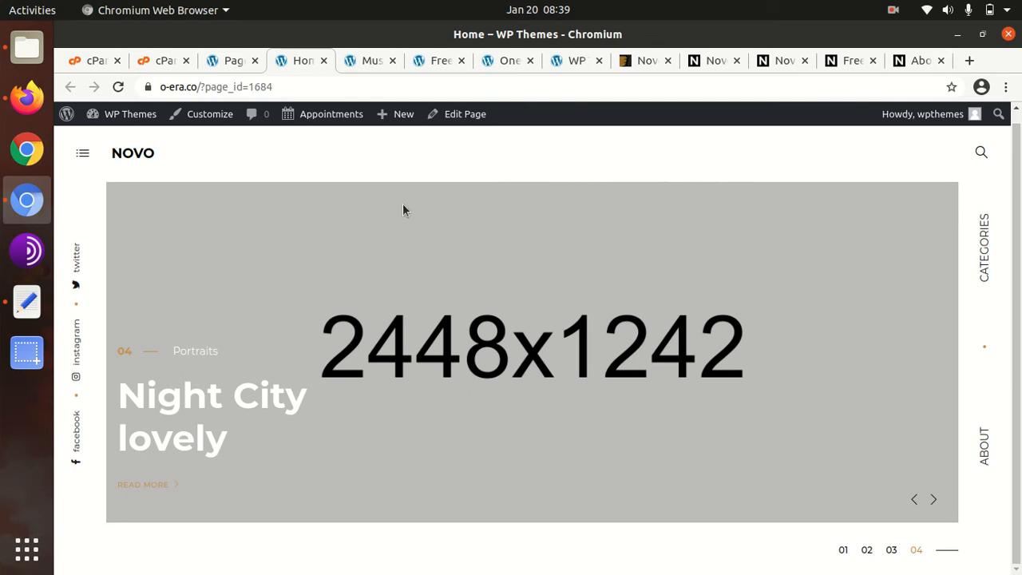
- Open the Homepage Settings section of the WP Themes site's theme customizer
{"action": "left_click", "coordinate": [234, 63]}
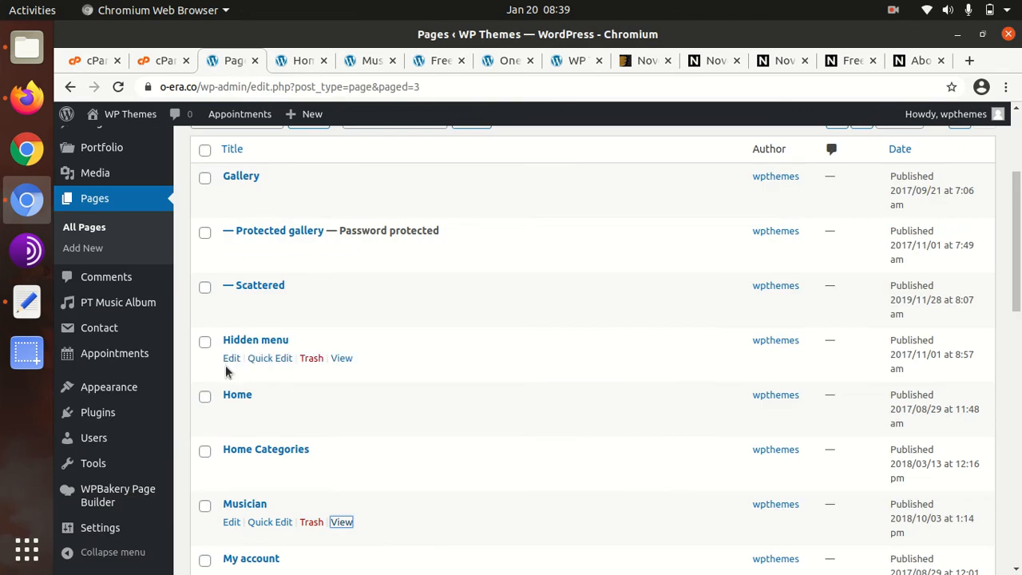
{"action": "mouse_move", "coordinate": [132, 388]}
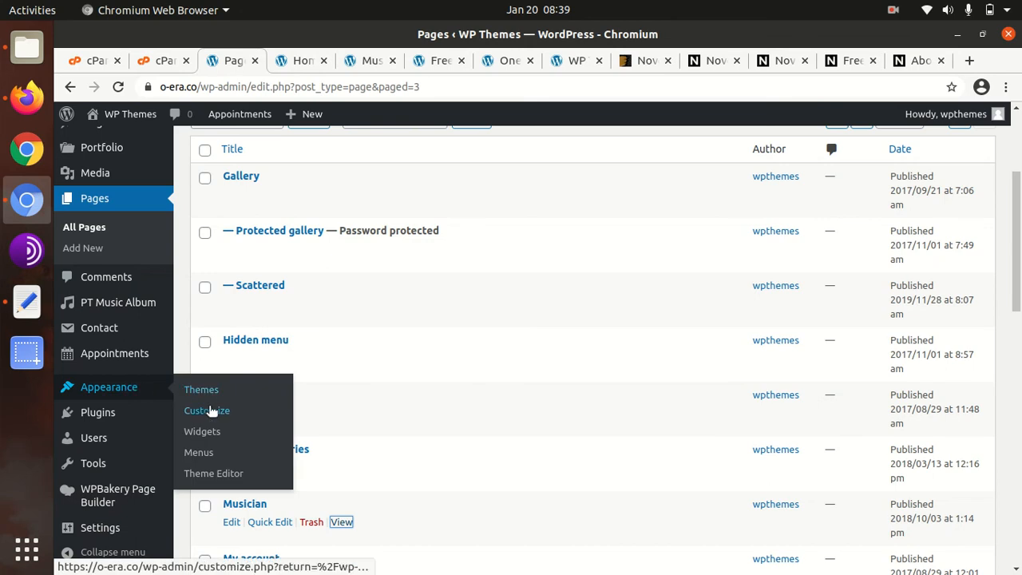
{"action": "left_click", "coordinate": [209, 410]}
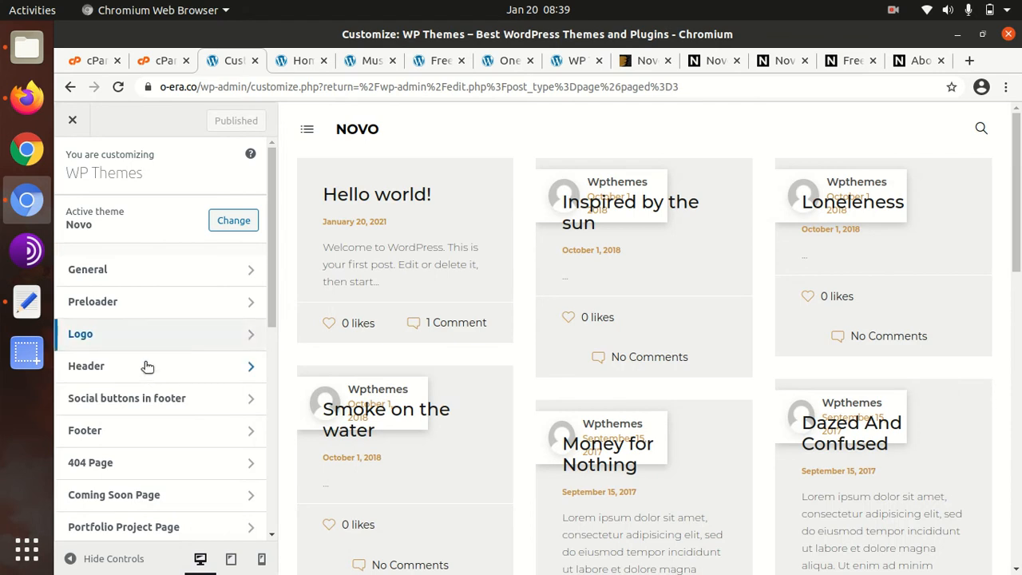
{"action": "scroll", "coordinate": [146, 351], "scroll_direction": "down", "scroll_amount": 5}
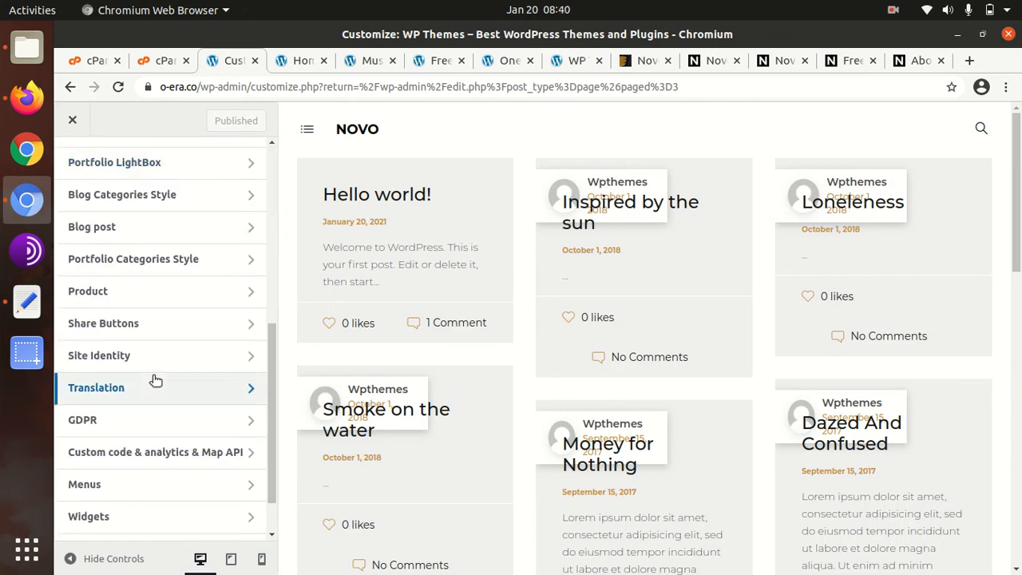
{"action": "scroll", "coordinate": [155, 381], "scroll_direction": "down", "scroll_amount": 2}
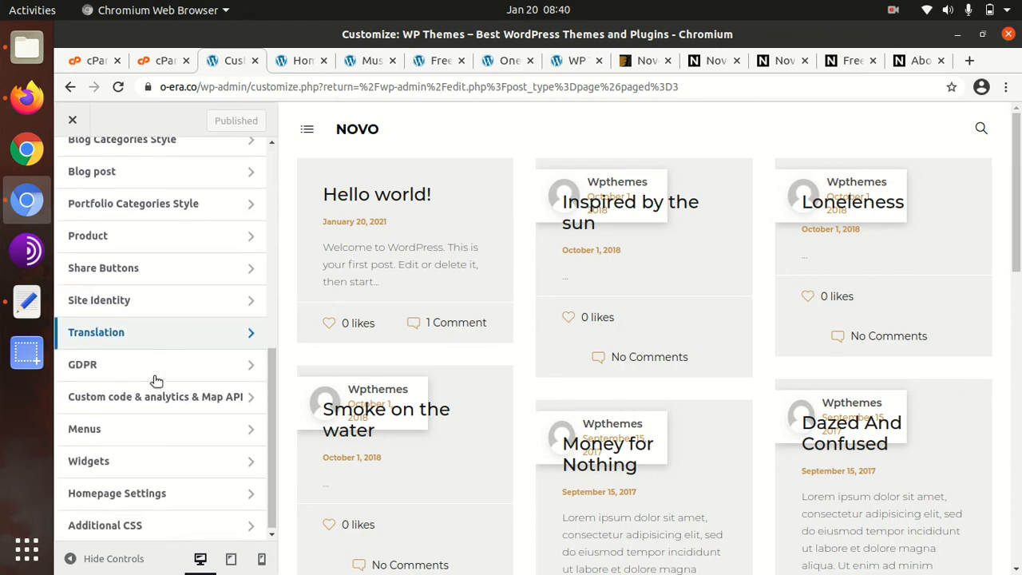
{"action": "left_click", "coordinate": [198, 490]}
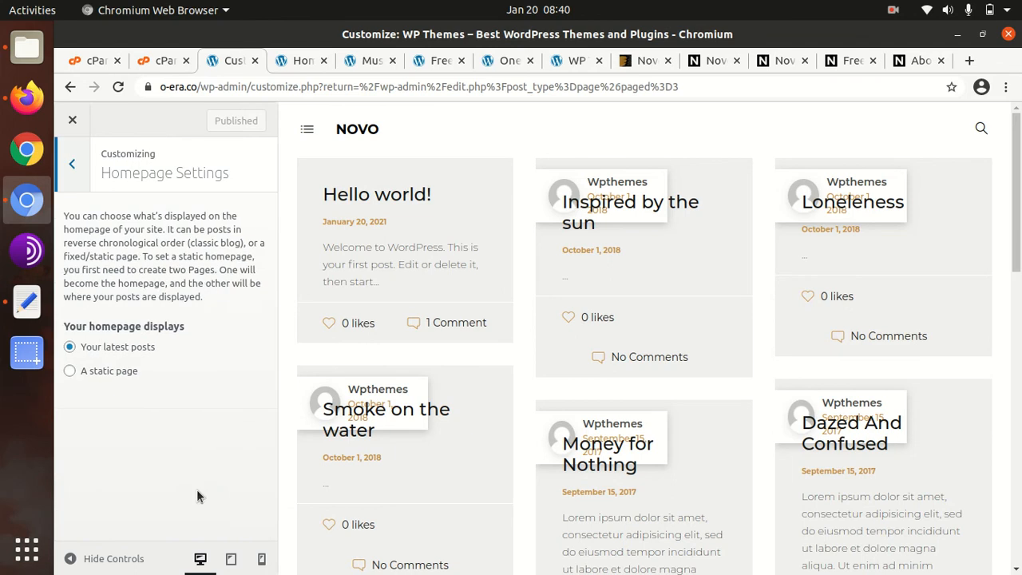
- Make the homepage display a static page, choose Home as the homepage, publish the change and close the customizer
{"action": "left_click", "coordinate": [65, 372]}
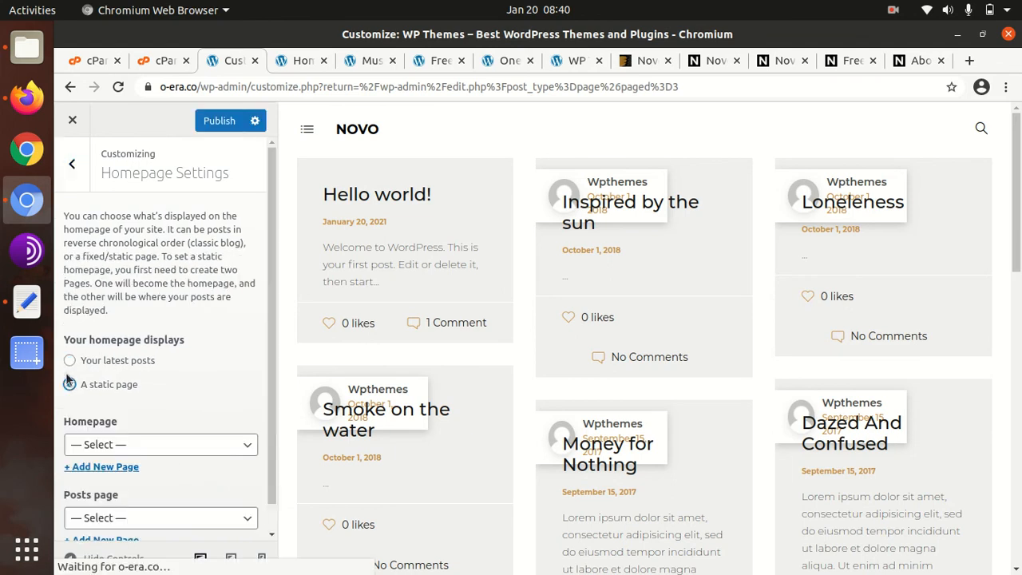
{"action": "left_click", "coordinate": [202, 445]}
{"action": "scroll", "coordinate": [200, 344], "scroll_direction": "down", "scroll_amount": 5}
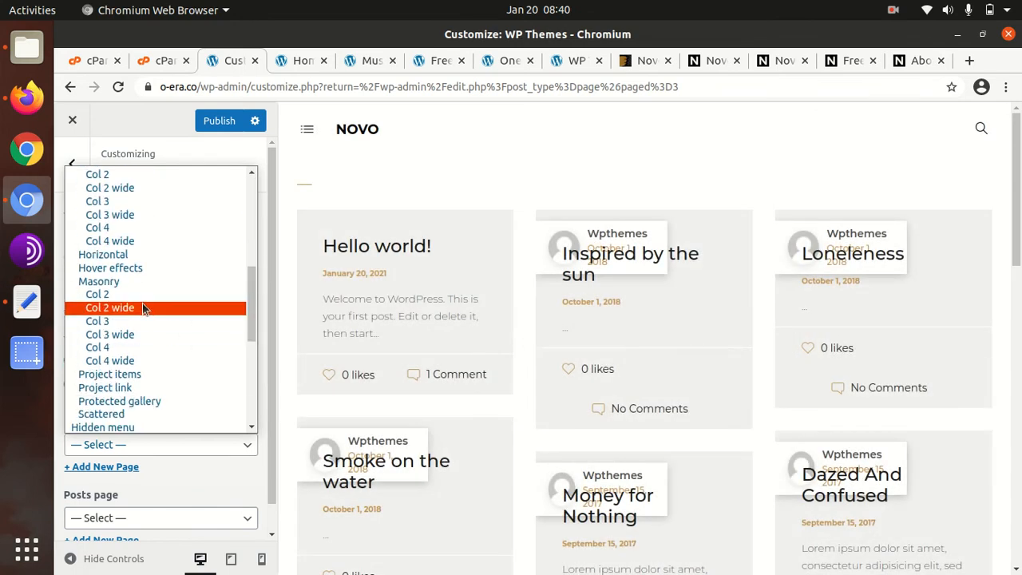
{"action": "scroll", "coordinate": [137, 319], "scroll_direction": "up", "scroll_amount": 1}
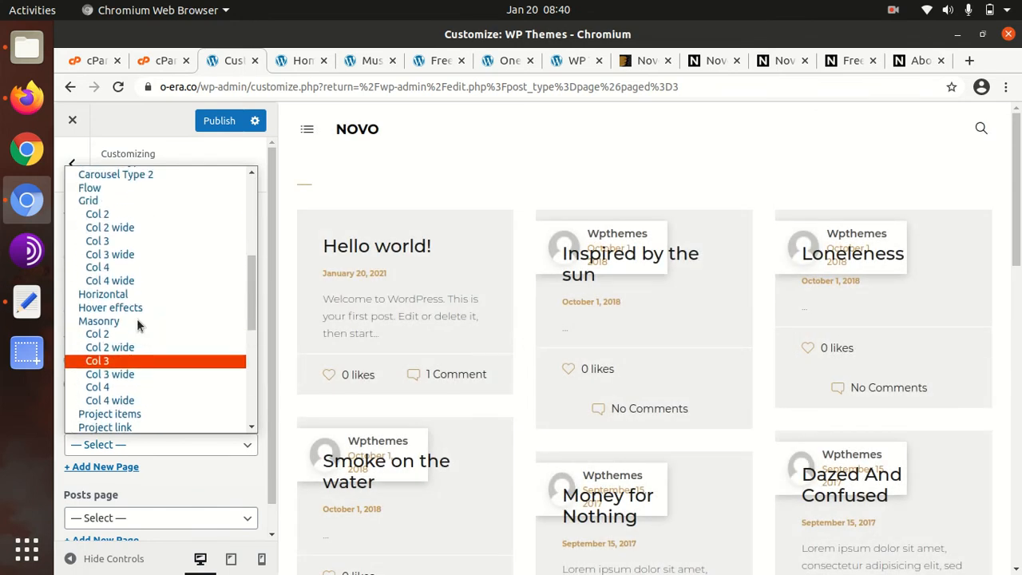
{"action": "scroll", "coordinate": [136, 319], "scroll_direction": "down", "scroll_amount": 6}
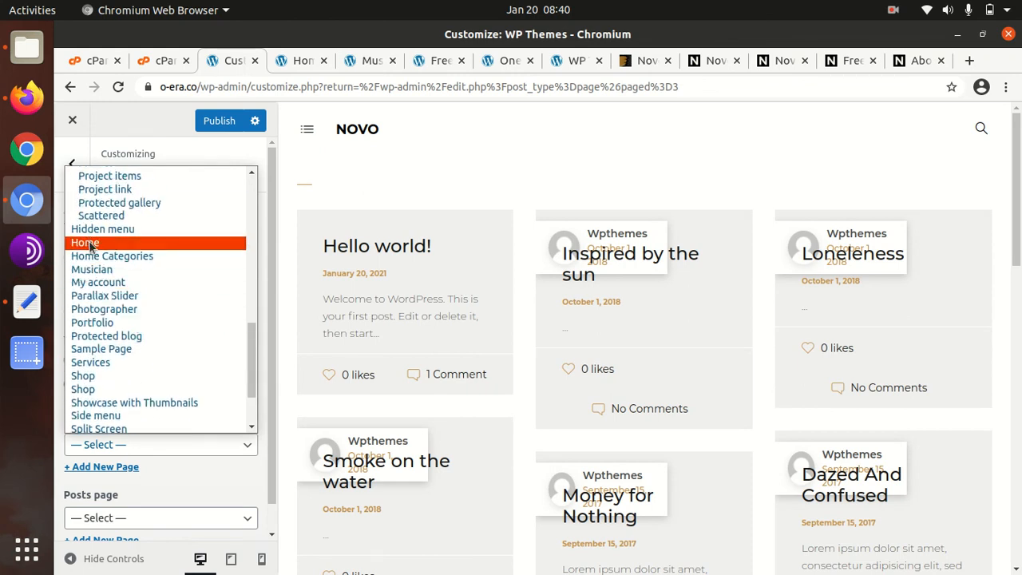
{"action": "left_click", "coordinate": [88, 244]}
{"action": "left_click", "coordinate": [216, 120]}
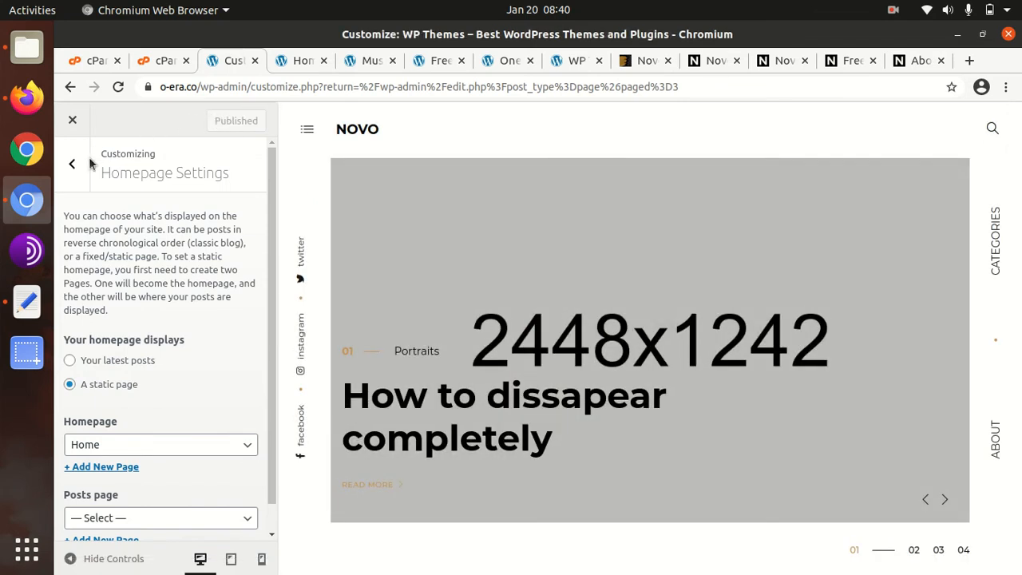
{"action": "left_click", "coordinate": [72, 121]}
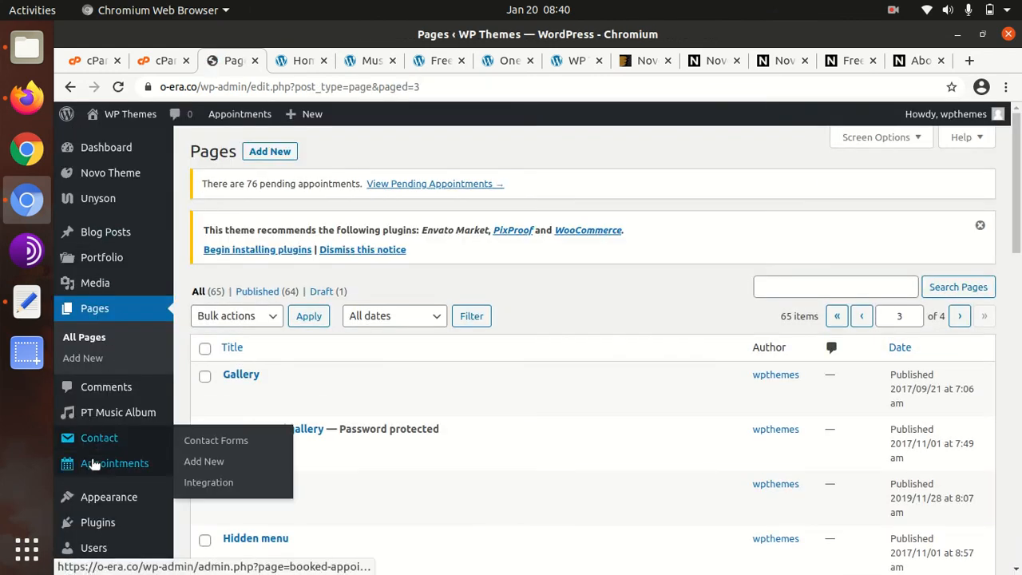
- Assign the Navigation menu to the theme's Navigation location in the site's menu settings and save the changes
{"action": "mouse_move", "coordinate": [112, 500]}
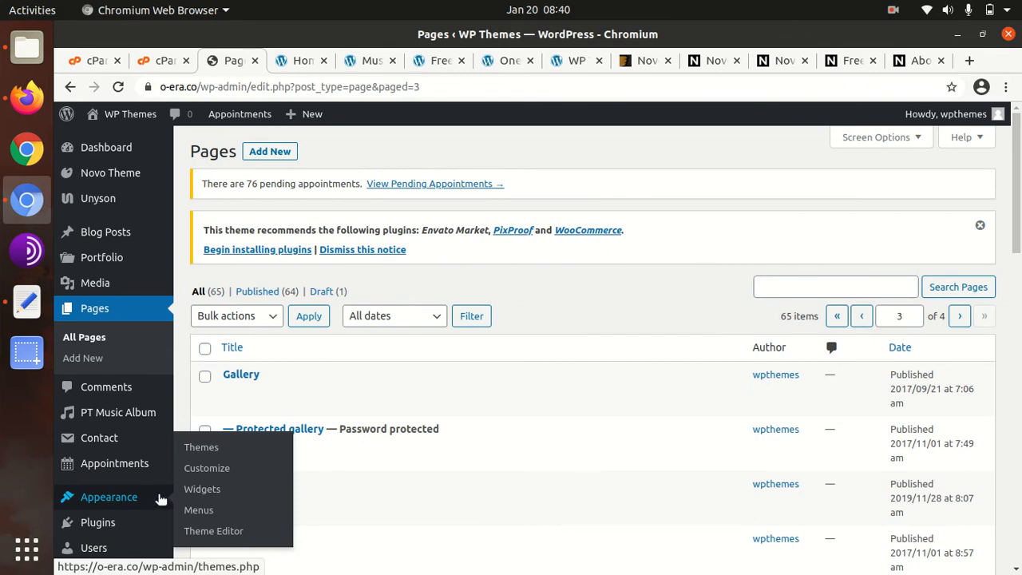
{"action": "left_click", "coordinate": [202, 511]}
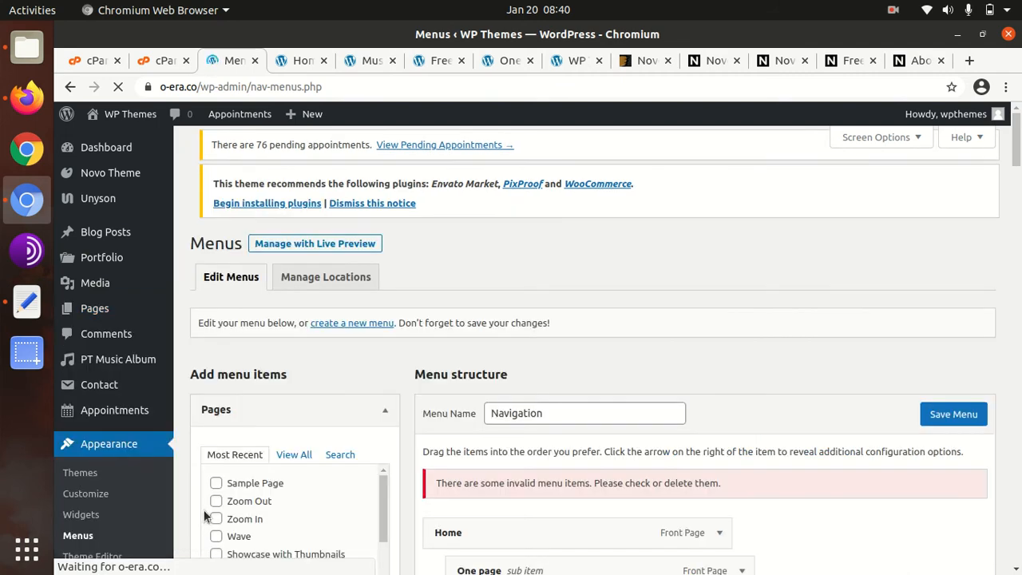
{"action": "scroll", "coordinate": [440, 412], "scroll_direction": "down", "scroll_amount": 2}
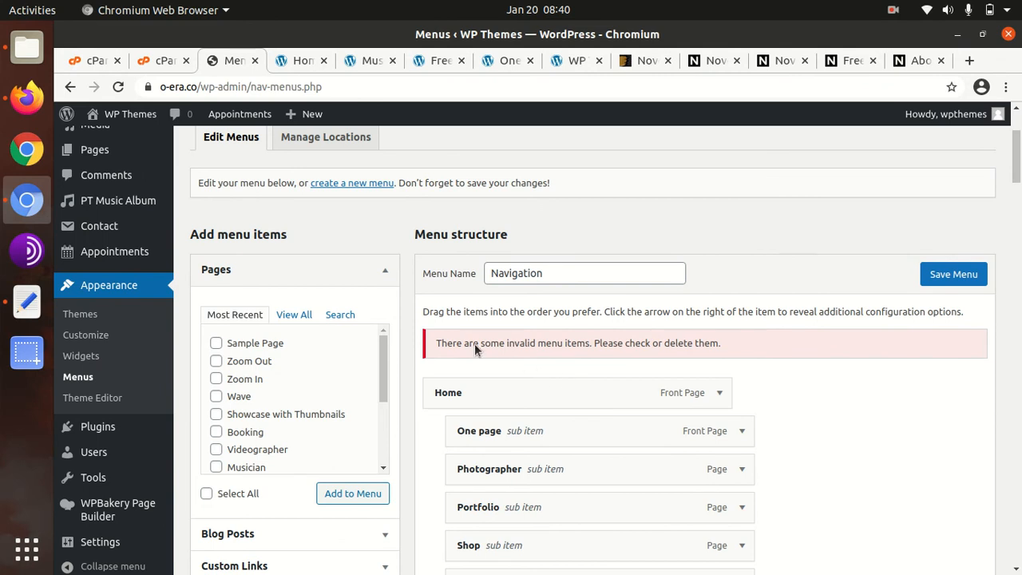
{"action": "scroll", "coordinate": [591, 376], "scroll_direction": "down", "scroll_amount": 4}
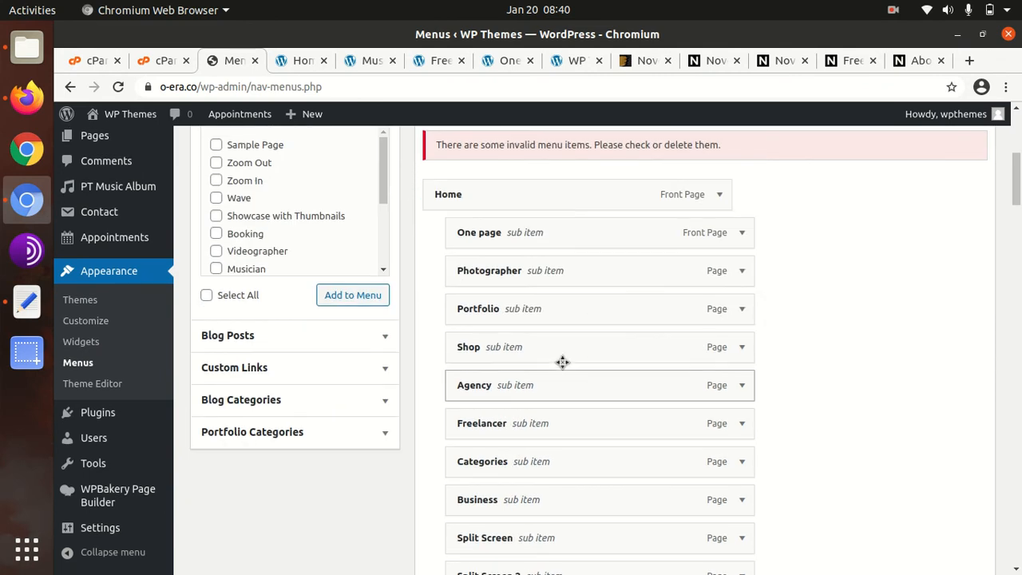
{"action": "scroll", "coordinate": [591, 376], "scroll_direction": "up", "scroll_amount": 7}
{"action": "left_click", "coordinate": [311, 219]}
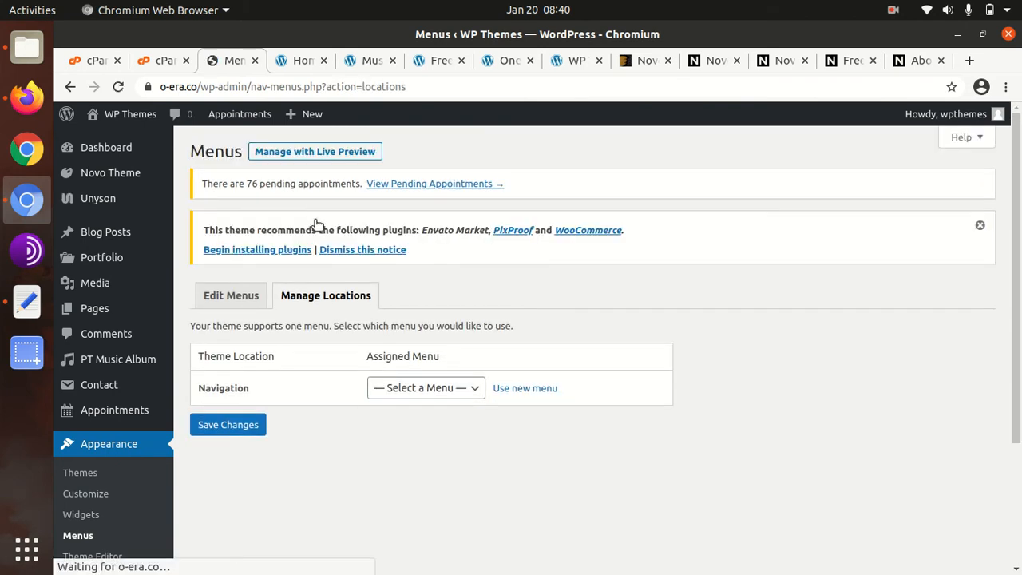
{"action": "left_click", "coordinate": [404, 390]}
{"action": "left_click", "coordinate": [398, 419]}
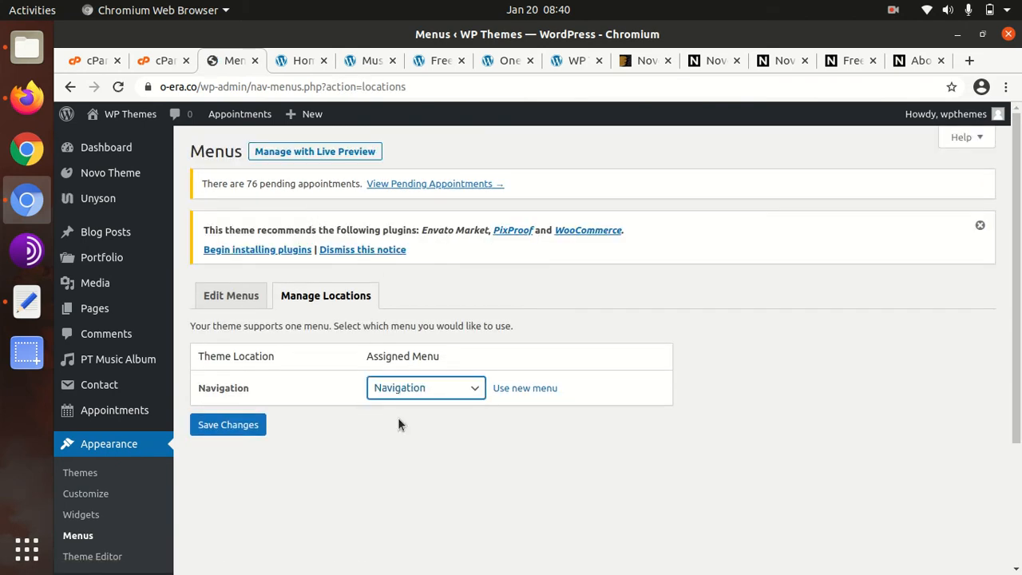
{"action": "left_click", "coordinate": [239, 430]}
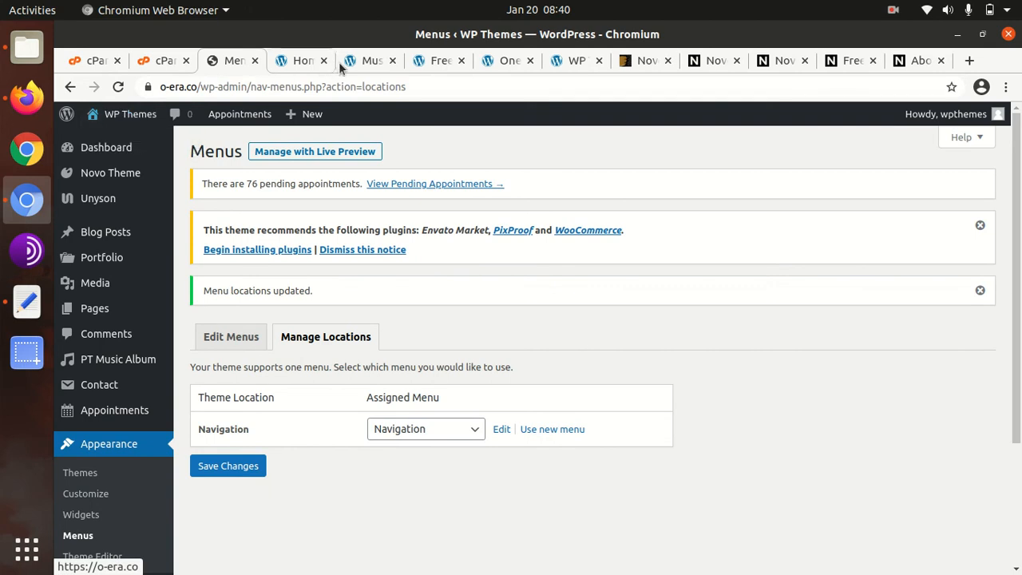
- Load the site's front page, o-era.co, in the tab showing the Musician page
{"action": "left_click", "coordinate": [370, 59]}
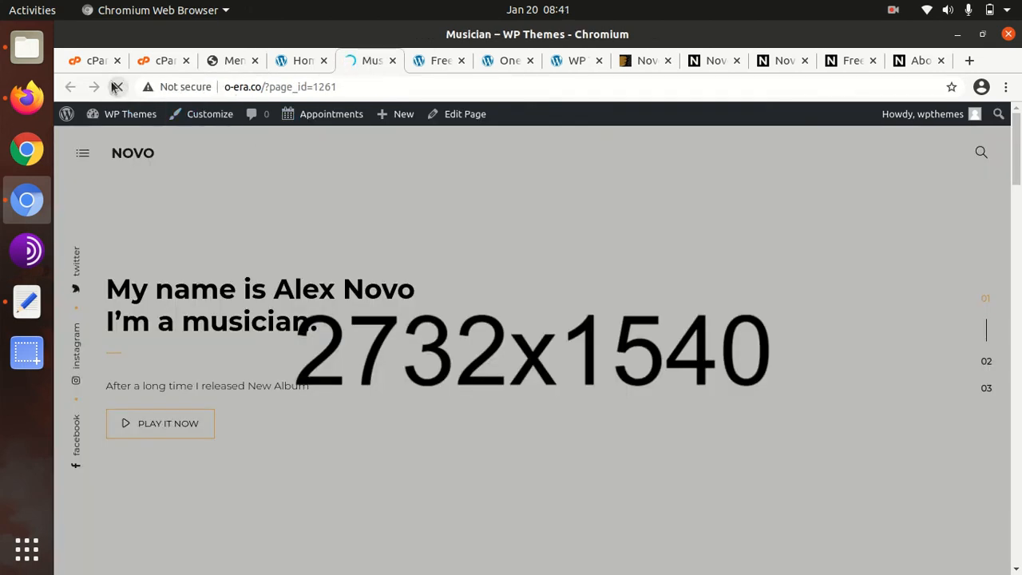
{"action": "left_click_drag", "start_coordinate": [258, 86], "coordinate": [482, 106]}
{"action": "key", "text": "BackSpace"}
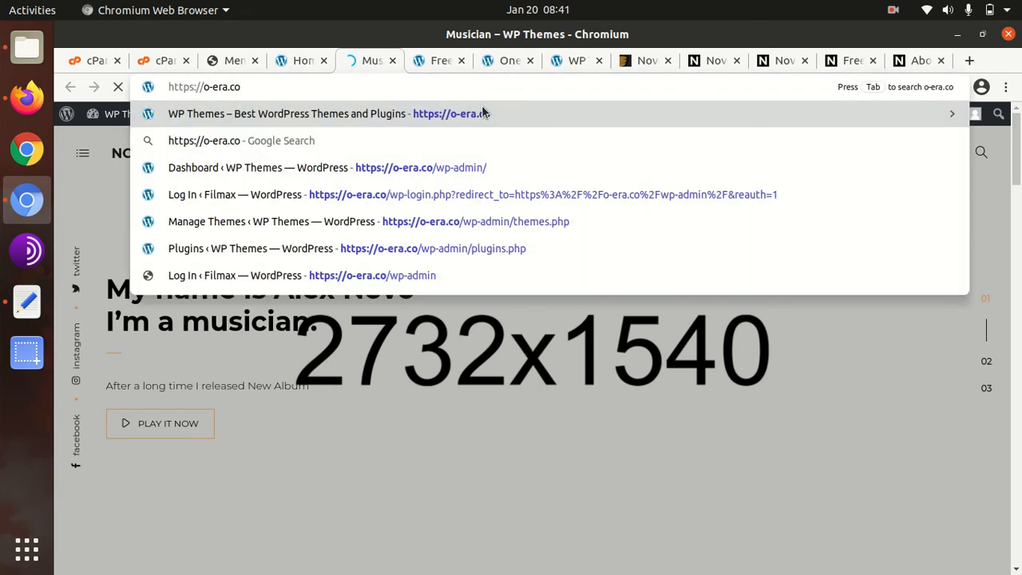
{"action": "key", "text": "Return"}
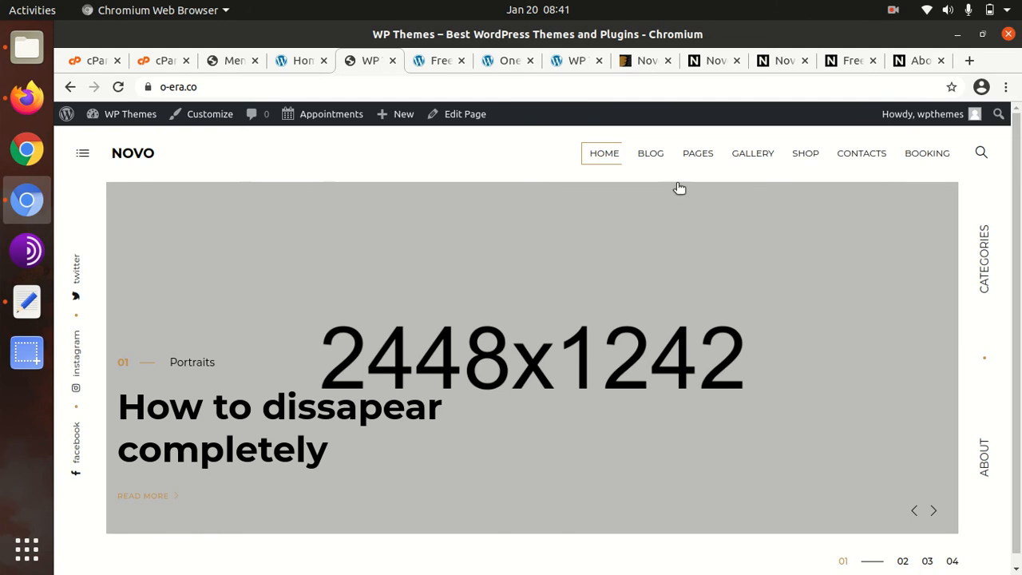
- View the light Photographer demo's header menu and cart, and close the old Home page tab
{"action": "left_click", "coordinate": [788, 63]}
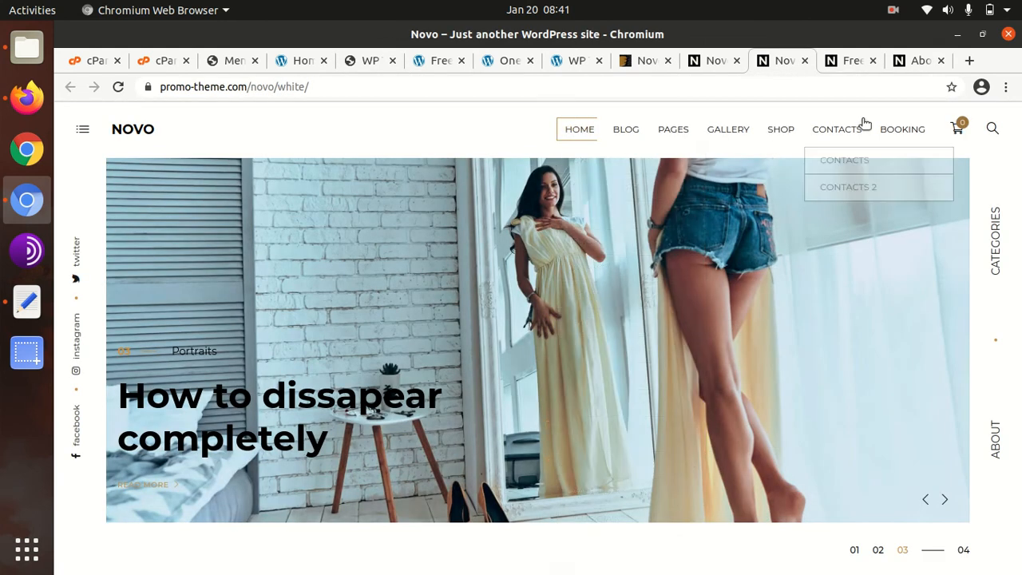
{"action": "mouse_move", "coordinate": [957, 132]}
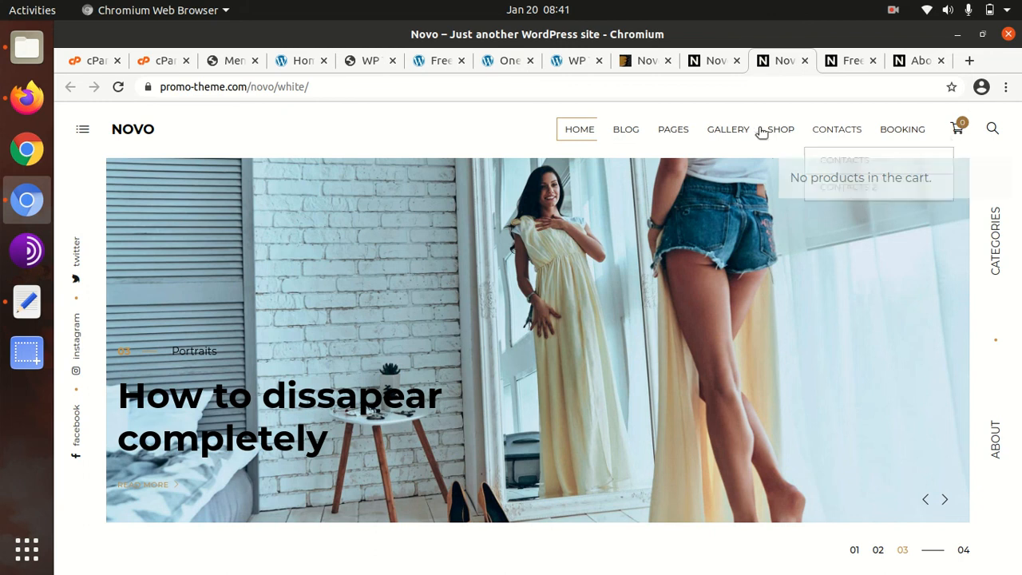
{"action": "mouse_move", "coordinate": [584, 160]}
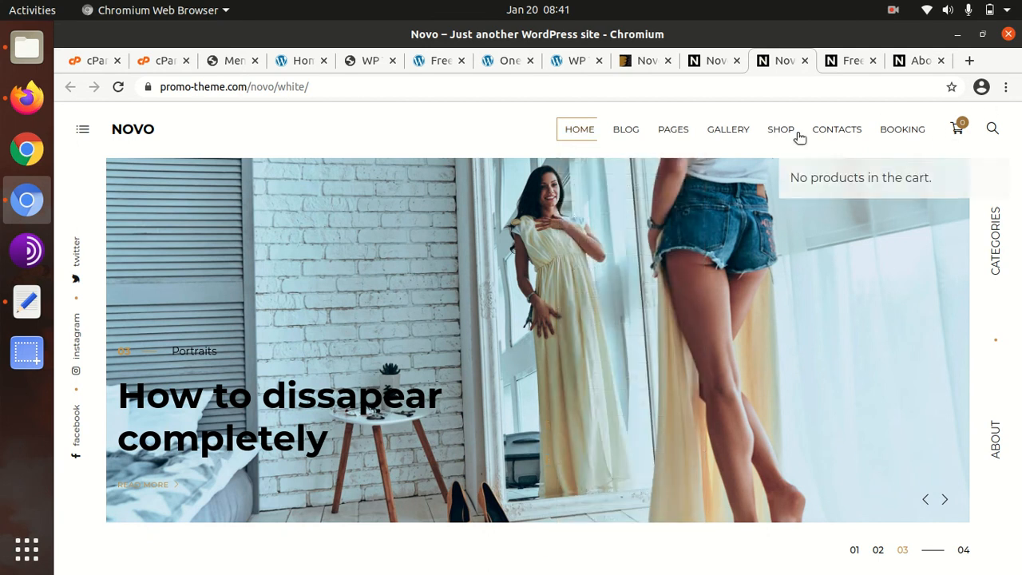
{"action": "mouse_move", "coordinate": [621, 129]}
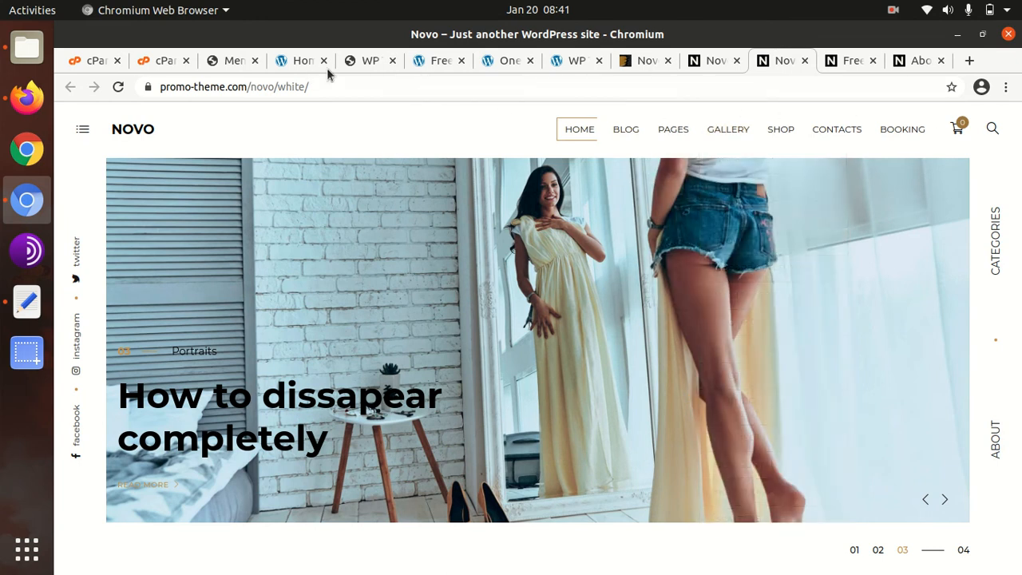
{"action": "left_click", "coordinate": [302, 61]}
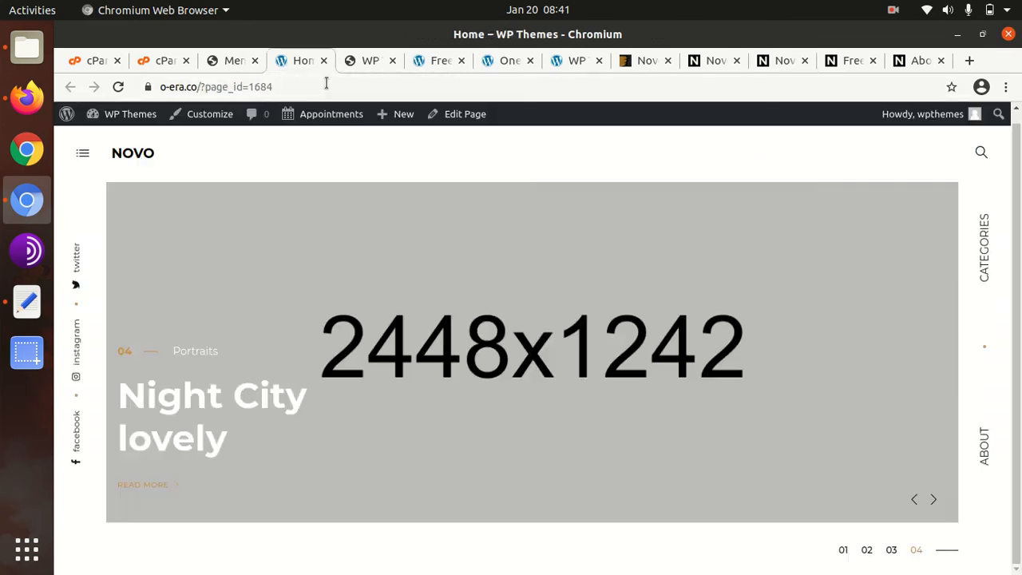
{"action": "left_click", "coordinate": [322, 61]}
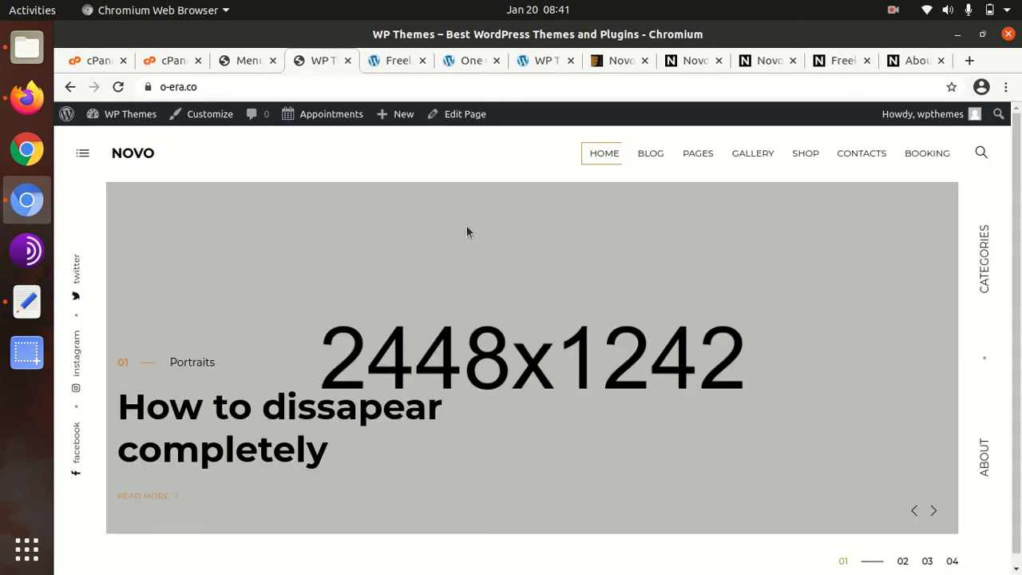
- View the site's Blog Grid page and About me page through its new navigation menu
{"action": "mouse_move", "coordinate": [658, 154]}
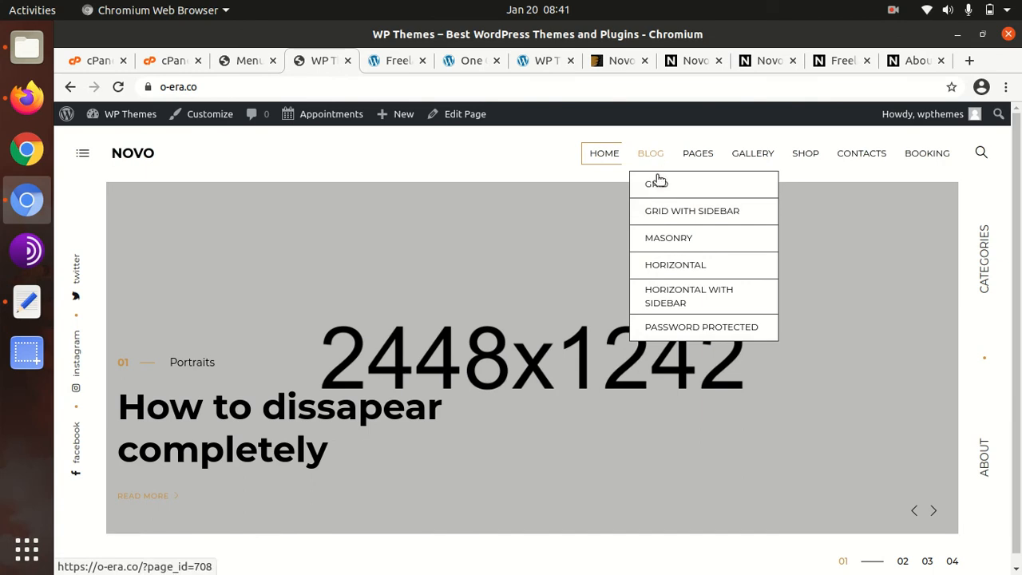
{"action": "left_click", "coordinate": [652, 189]}
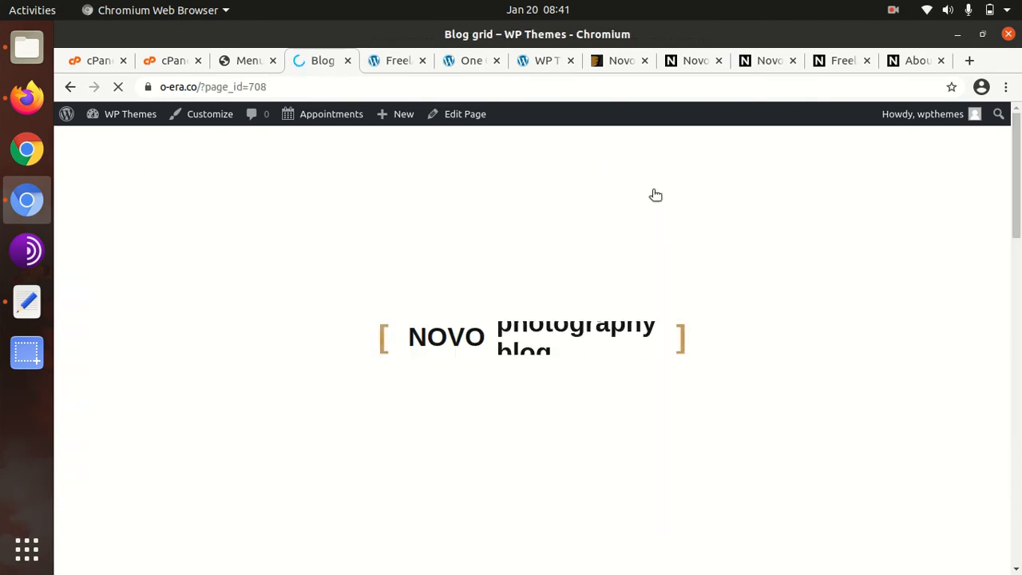
{"action": "scroll", "coordinate": [591, 308], "scroll_direction": "down", "scroll_amount": 5}
{"action": "mouse_move", "coordinate": [711, 157]}
{"action": "left_click", "coordinate": [703, 186]}
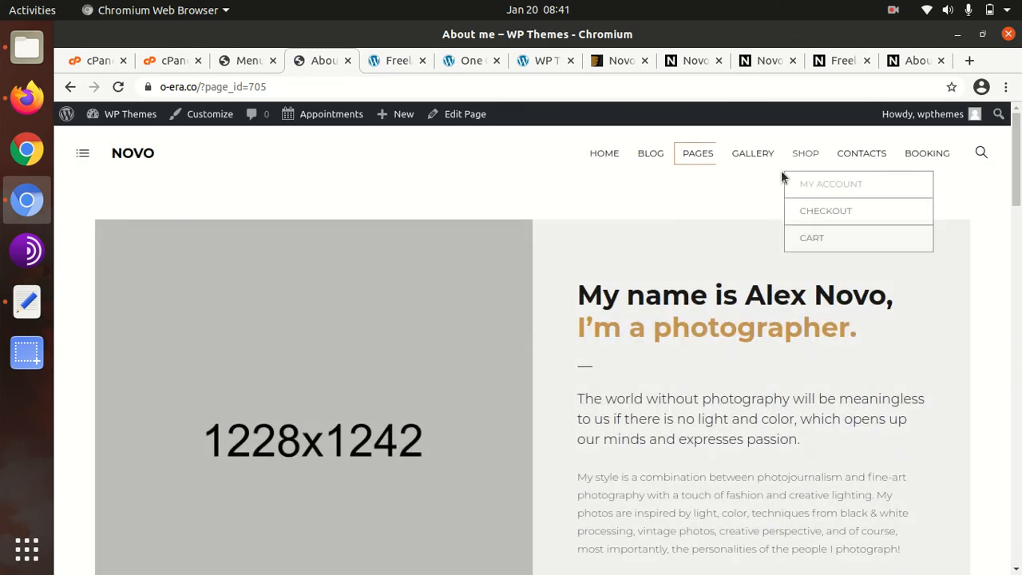
- Open the site's two-column grid gallery page and filter its projects by Fashion and by Lifestyle
{"action": "mouse_move", "coordinate": [753, 160]}
{"action": "mouse_move", "coordinate": [755, 214]}
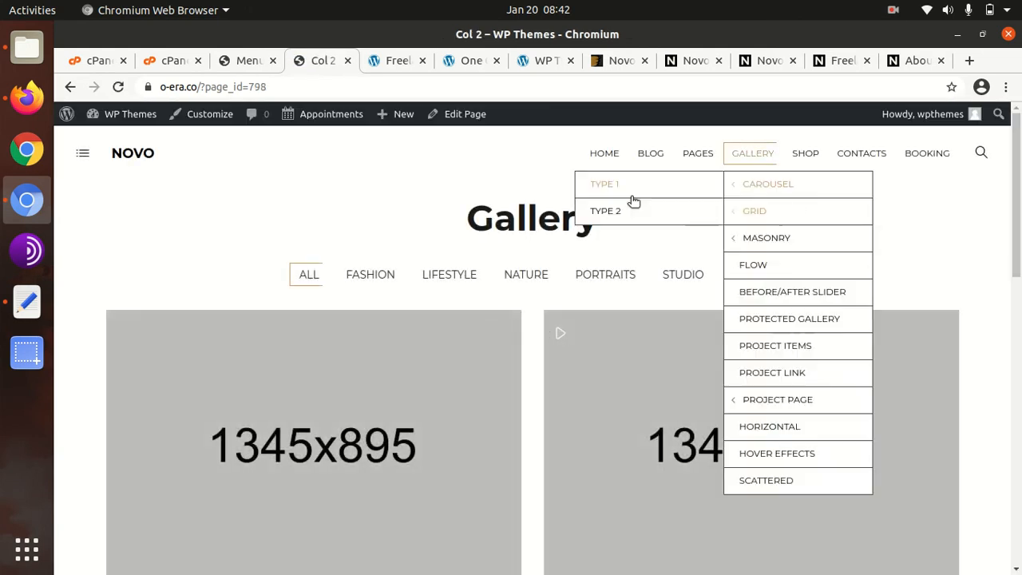
{"action": "left_click", "coordinate": [376, 275]}
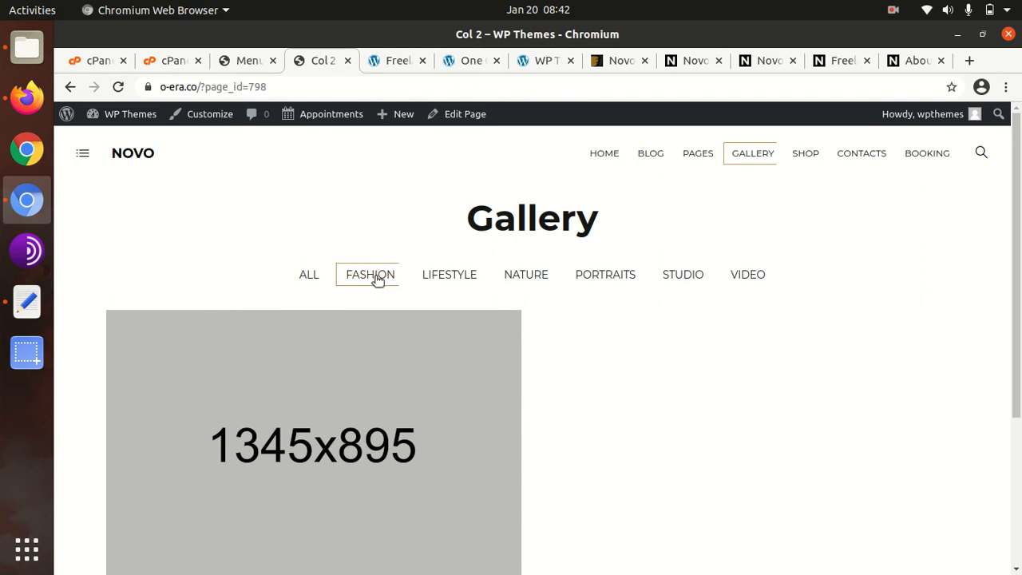
{"action": "scroll", "coordinate": [379, 279], "scroll_direction": "down", "scroll_amount": 4}
{"action": "scroll", "coordinate": [449, 251], "scroll_direction": "up", "scroll_amount": 4}
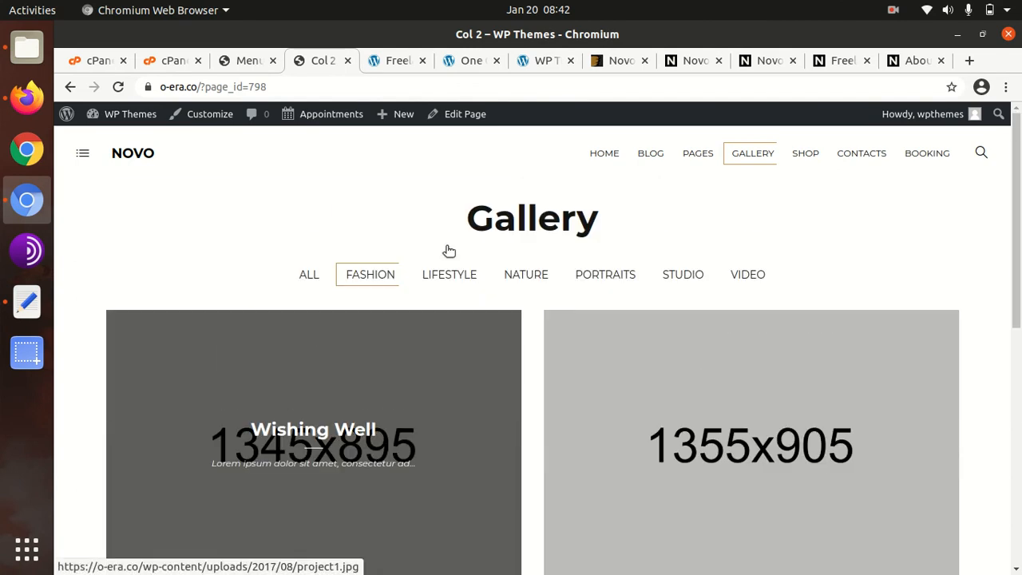
{"action": "left_click", "coordinate": [447, 277]}
- View the site's Contacts page down to the footer and return to the site's home page
{"action": "mouse_move", "coordinate": [797, 154]}
{"action": "mouse_move", "coordinate": [874, 157]}
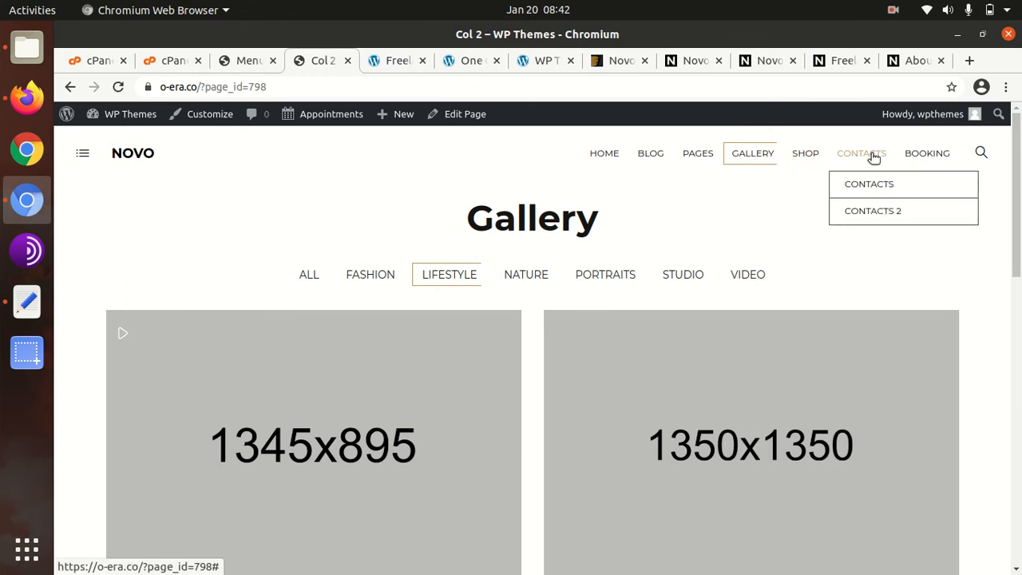
{"action": "left_click", "coordinate": [861, 187]}
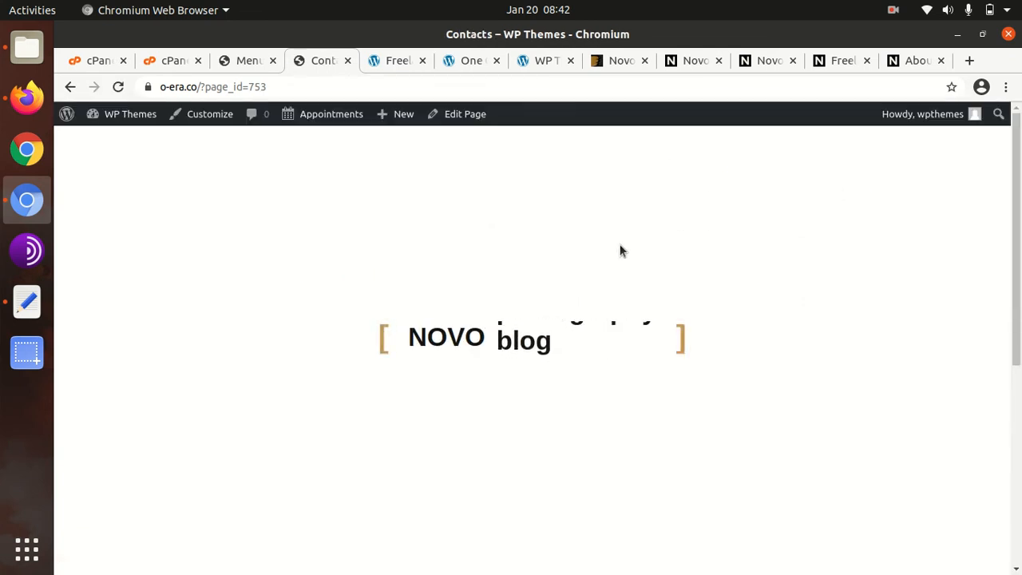
{"action": "scroll", "coordinate": [491, 317], "scroll_direction": "down", "scroll_amount": 5}
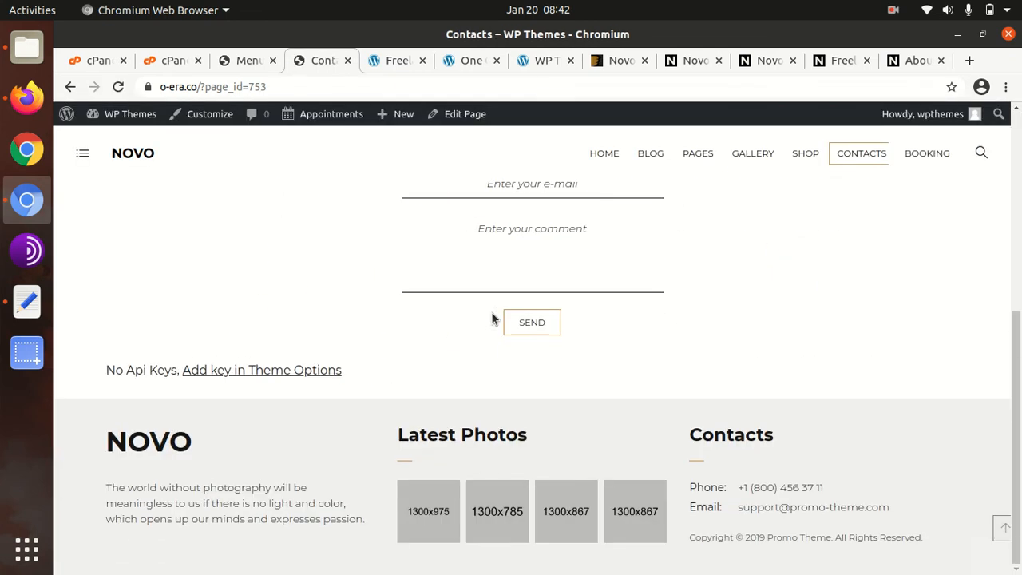
{"action": "scroll", "coordinate": [491, 317], "scroll_direction": "up", "scroll_amount": 5}
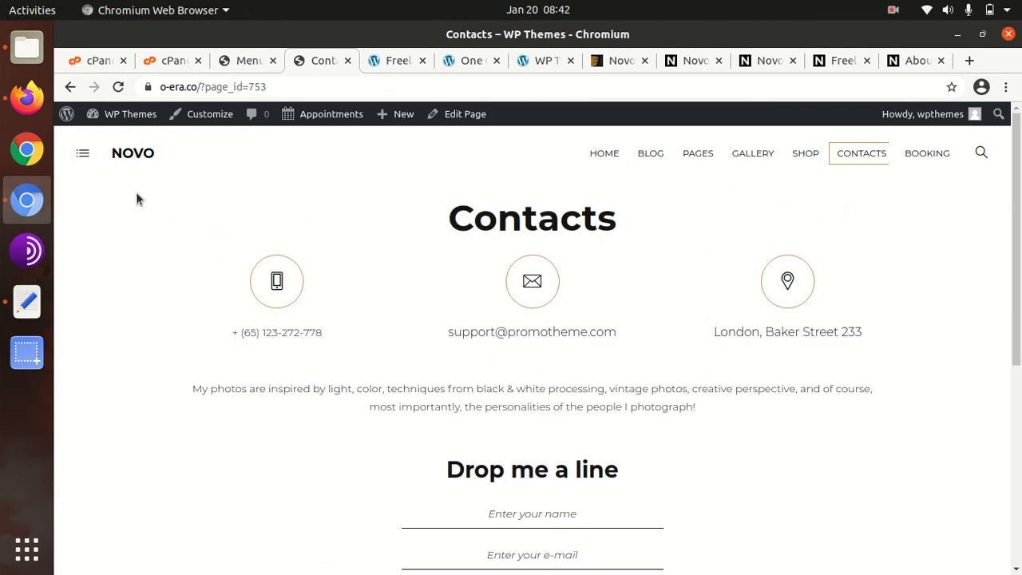
{"action": "left_click", "coordinate": [129, 156]}
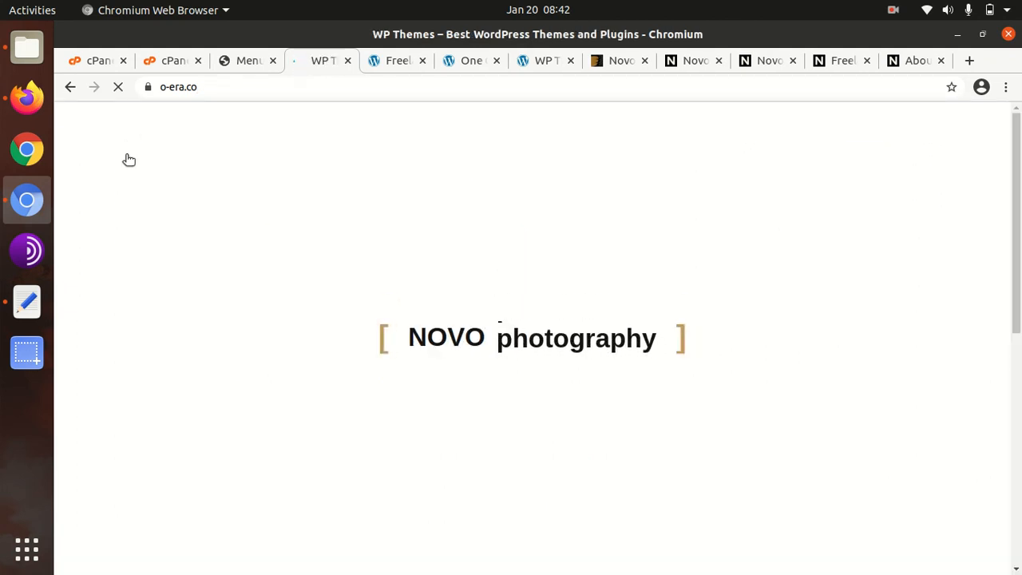
{"action": "scroll", "coordinate": [518, 331], "scroll_direction": "down", "scroll_amount": 1}
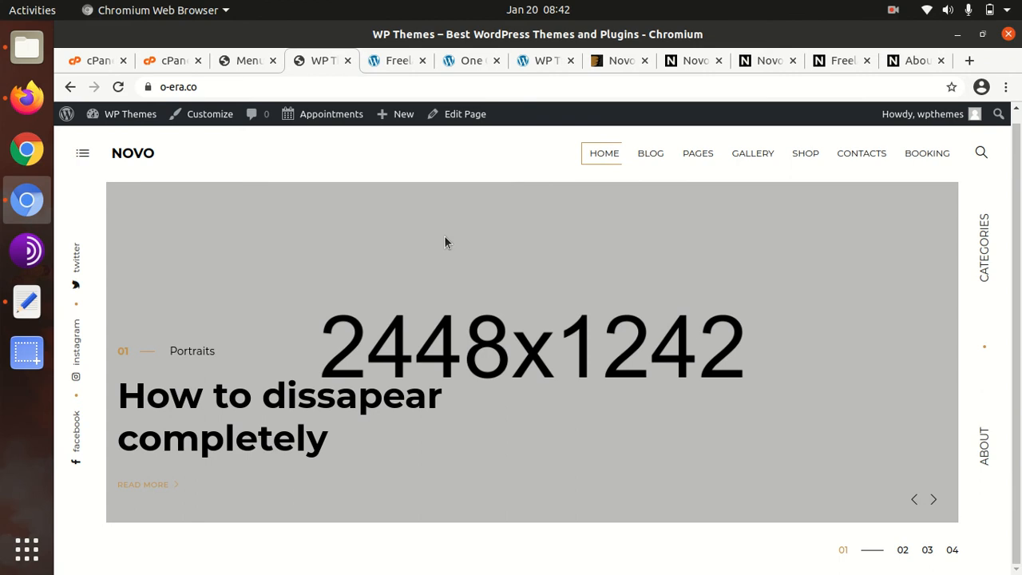
- Open the Novo Theme Options in the site's WordPress admin and examine the General settings
{"action": "left_click", "coordinate": [249, 62]}
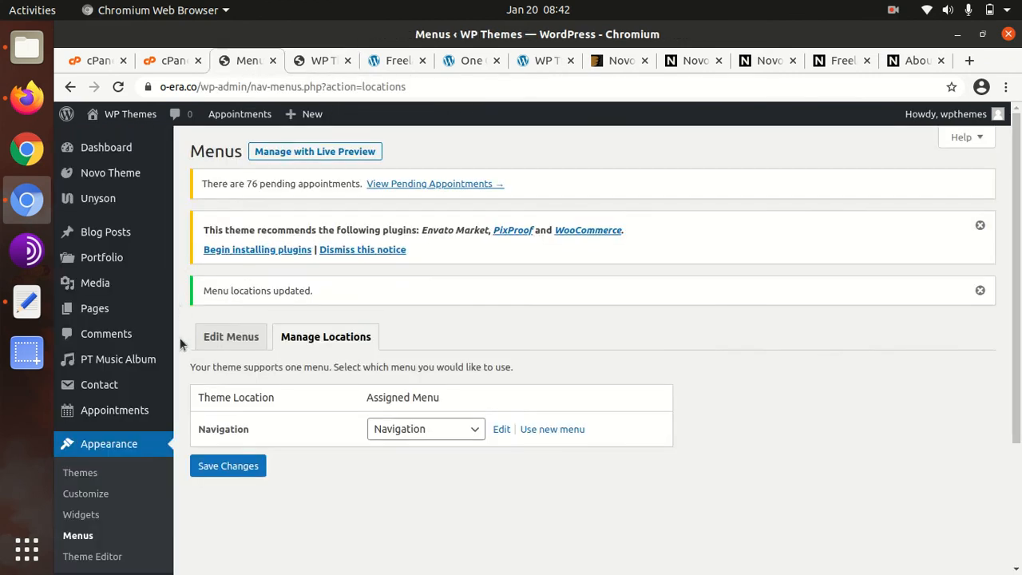
{"action": "mouse_move", "coordinate": [97, 150]}
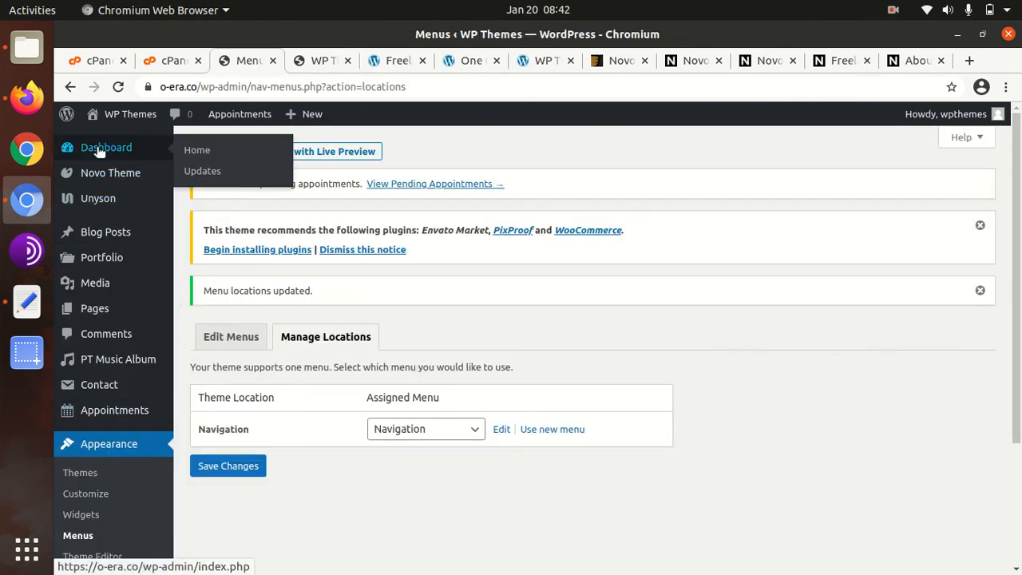
{"action": "mouse_move", "coordinate": [99, 172]}
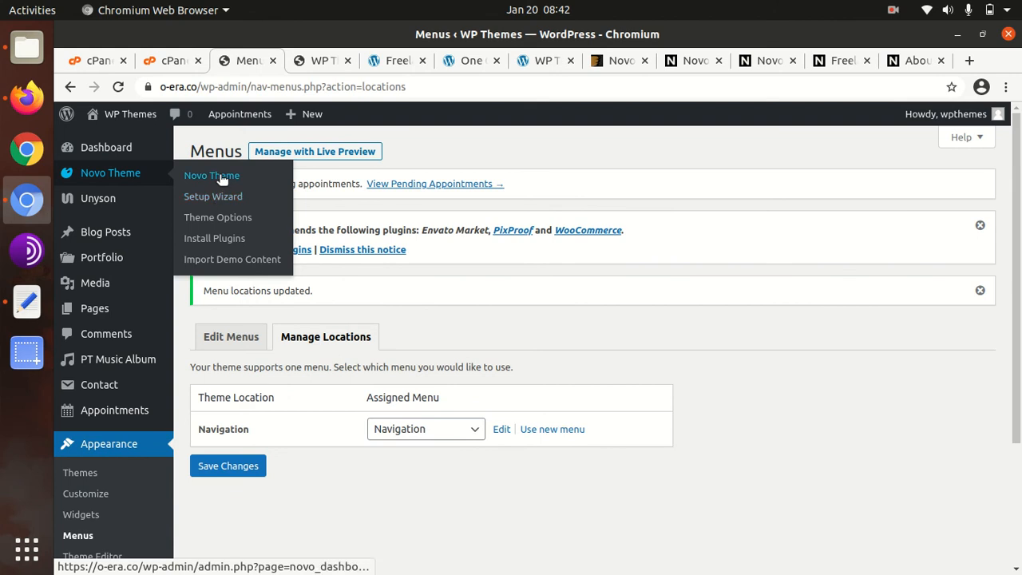
{"action": "left_click", "coordinate": [207, 223]}
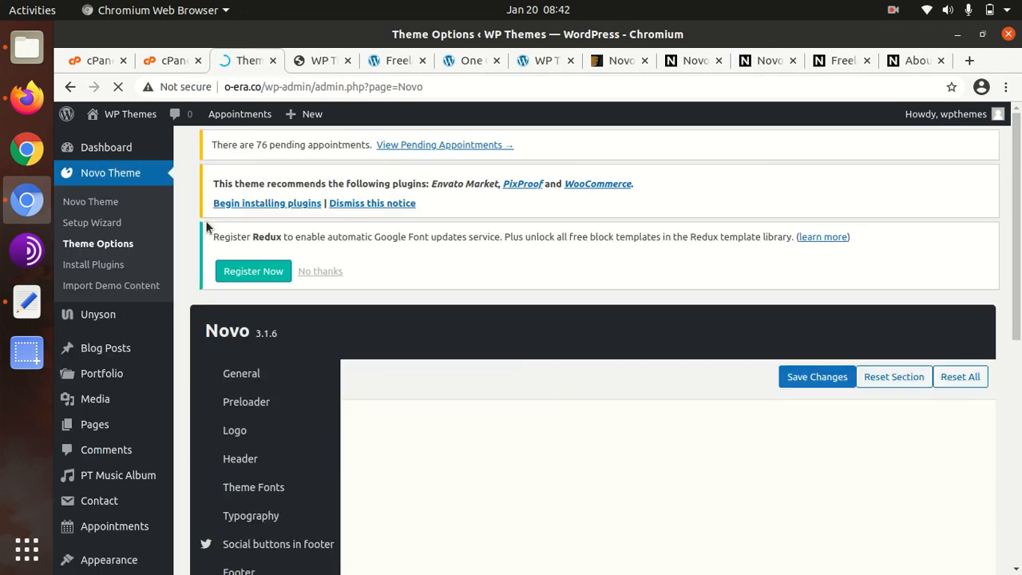
{"action": "scroll", "coordinate": [206, 228], "scroll_direction": "down", "scroll_amount": 2}
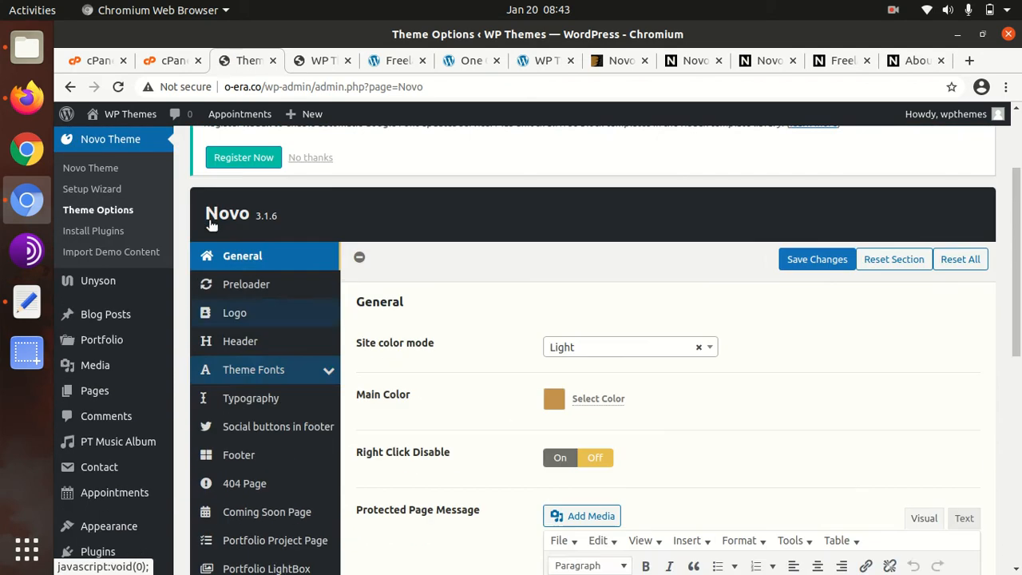
{"action": "scroll", "coordinate": [209, 227], "scroll_direction": "down", "scroll_amount": 1}
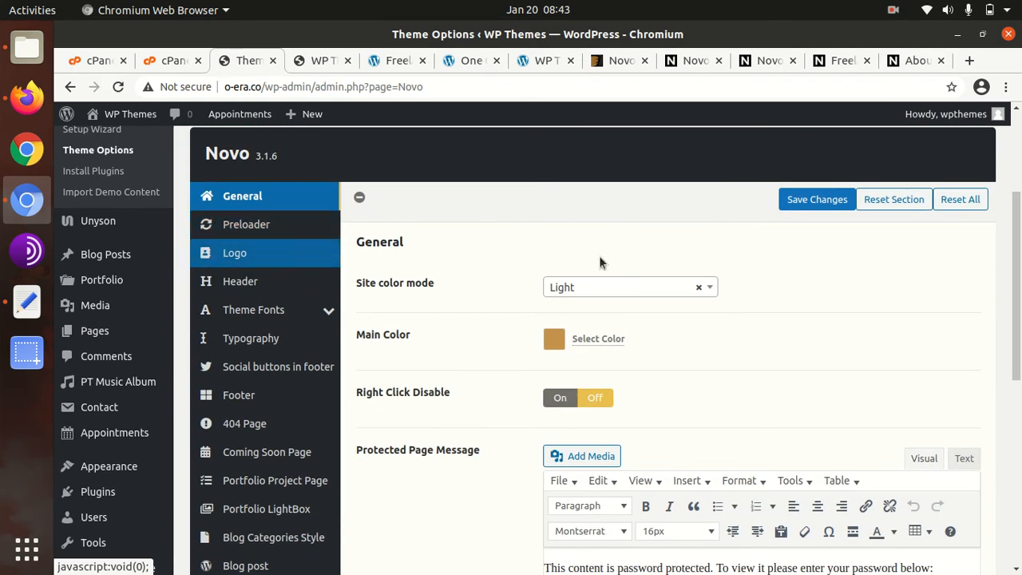
{"action": "scroll", "coordinate": [649, 311], "scroll_direction": "down", "scroll_amount": 5}
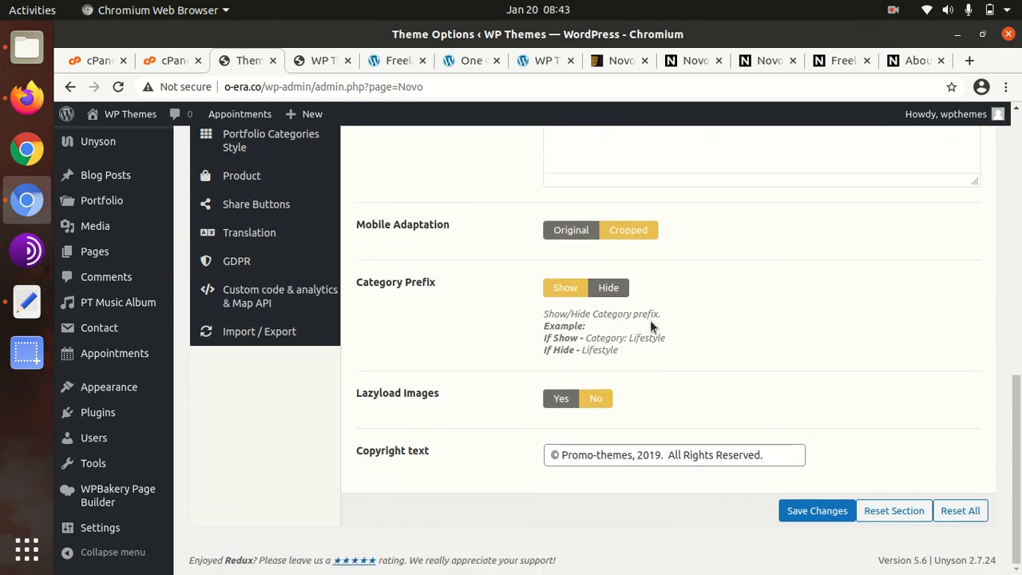
{"action": "scroll", "coordinate": [574, 359], "scroll_direction": "up", "scroll_amount": 6}
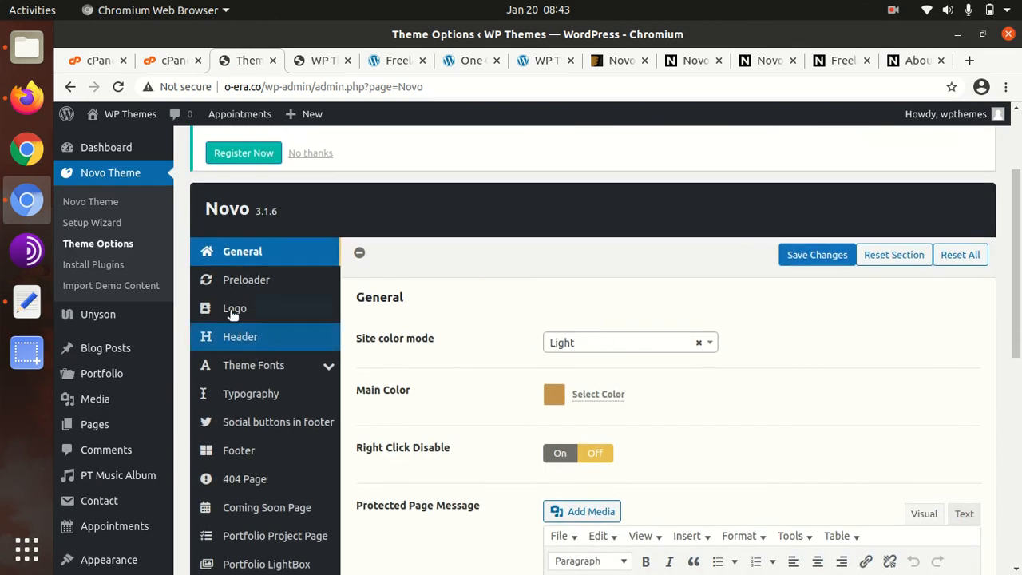
- Review the Preloader settings and the Logo settings in the Novo theme options
{"action": "left_click", "coordinate": [199, 280]}
{"action": "scroll", "coordinate": [261, 296], "scroll_direction": "down", "scroll_amount": 1}
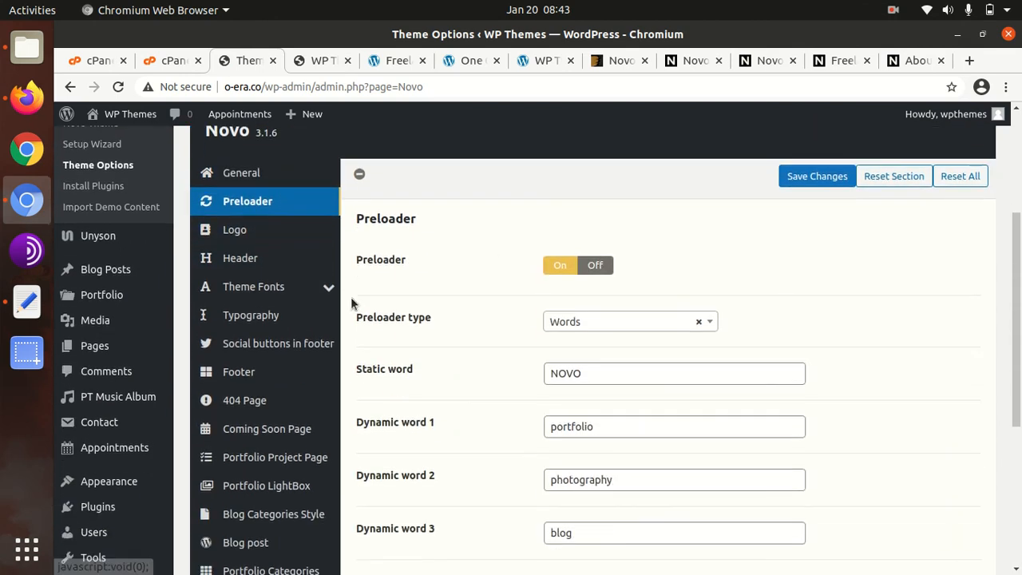
{"action": "left_click", "coordinate": [240, 232]}
{"action": "scroll", "coordinate": [612, 285], "scroll_direction": "down", "scroll_amount": 5}
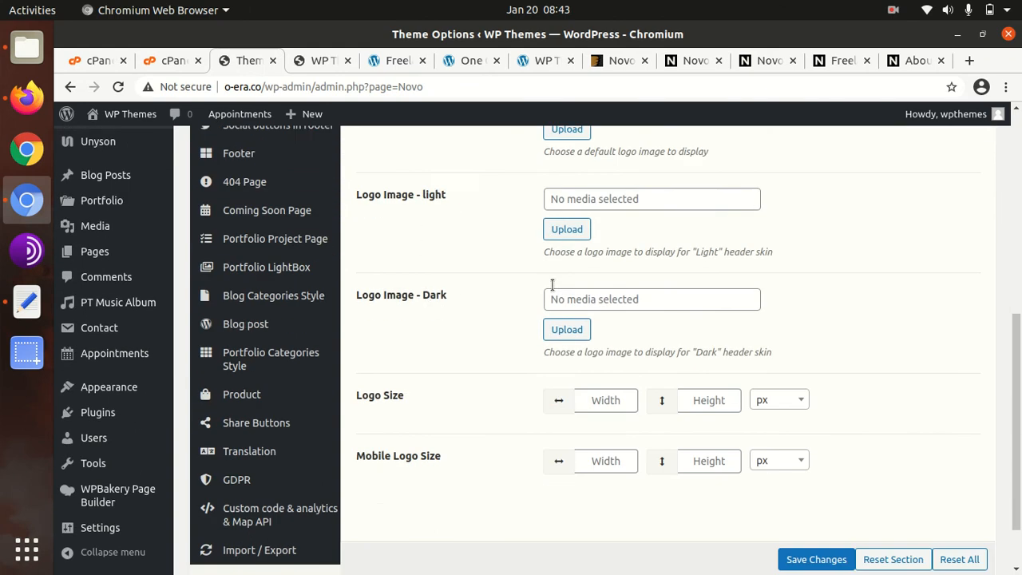
{"action": "scroll", "coordinate": [554, 280], "scroll_direction": "up", "scroll_amount": 5}
- Examine the Header settings, including the header styles, light and dark color schemes, and elements
{"action": "left_click", "coordinate": [236, 262]}
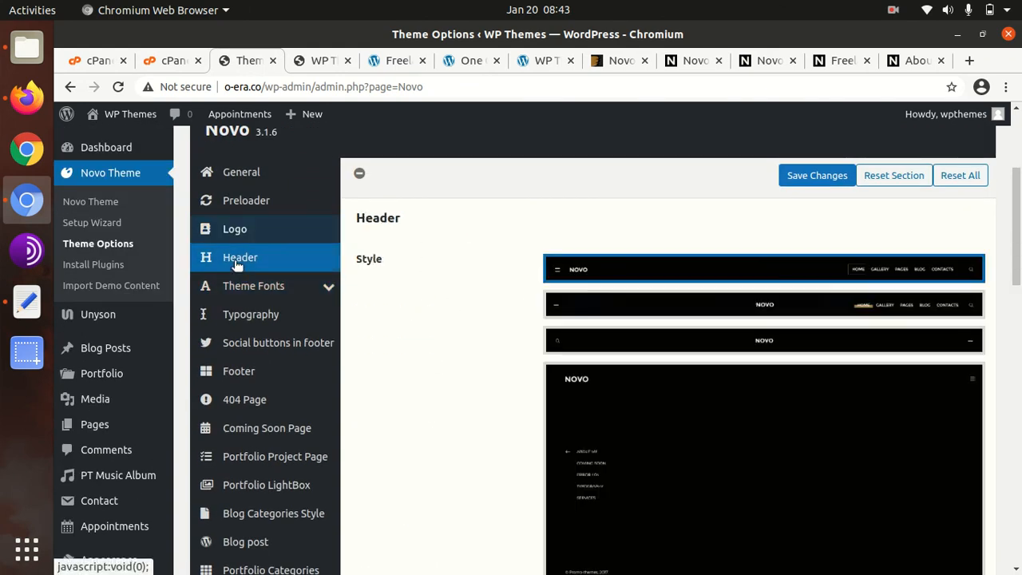
{"action": "scroll", "coordinate": [846, 327], "scroll_direction": "down", "scroll_amount": 5}
{"action": "scroll", "coordinate": [844, 324], "scroll_direction": "down", "scroll_amount": 2}
{"action": "scroll", "coordinate": [845, 324], "scroll_direction": "up", "scroll_amount": 2}
{"action": "scroll", "coordinate": [843, 322], "scroll_direction": "down", "scroll_amount": 5}
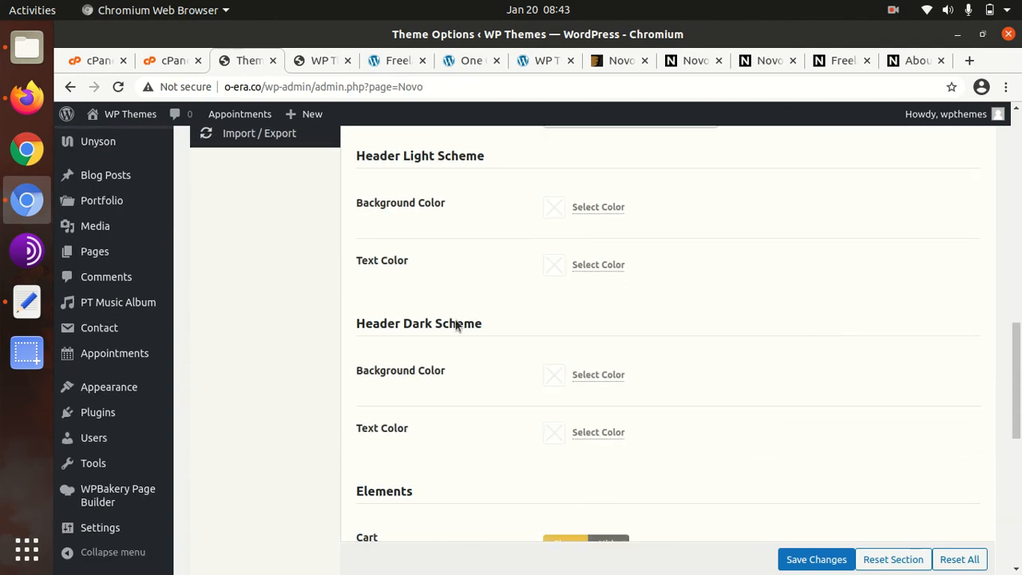
{"action": "scroll", "coordinate": [502, 356], "scroll_direction": "down", "scroll_amount": 3}
{"action": "scroll", "coordinate": [502, 356], "scroll_direction": "up", "scroll_amount": 8}
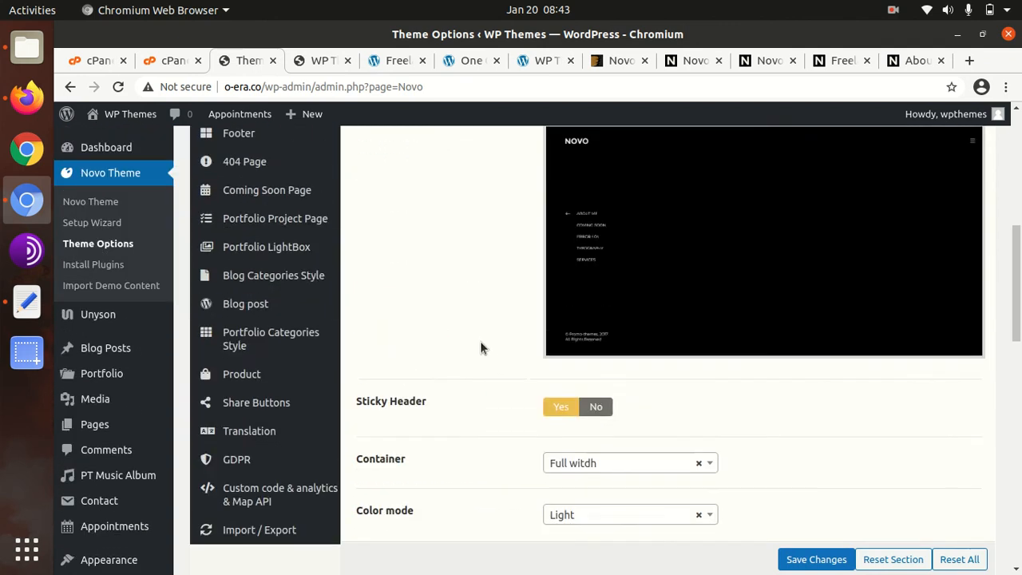
{"action": "scroll", "coordinate": [486, 351], "scroll_direction": "up", "scroll_amount": 5}
- Review the theme's Fonts, Typography and Social buttons in footer settings
{"action": "left_click", "coordinate": [268, 327]}
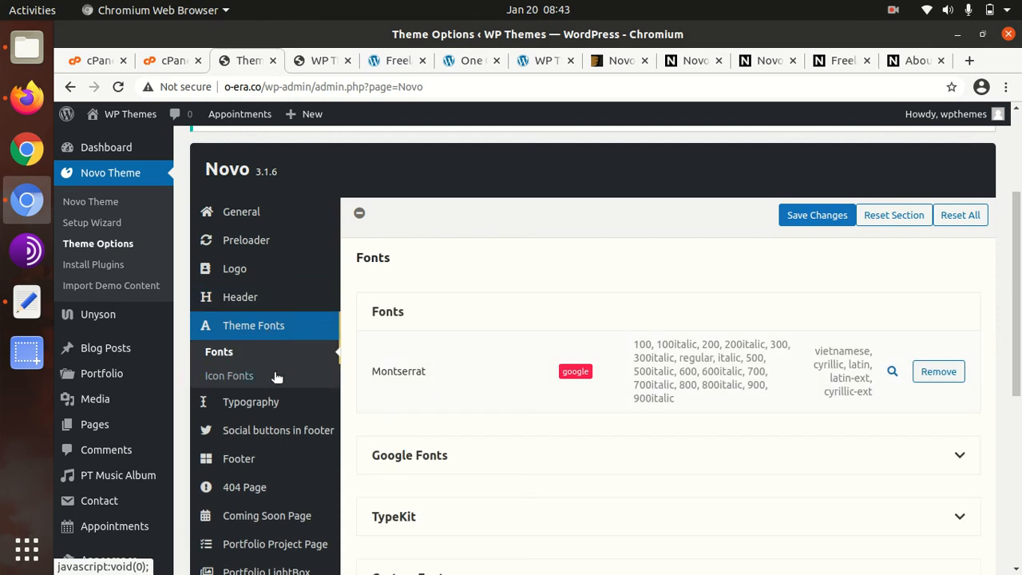
{"action": "scroll", "coordinate": [529, 366], "scroll_direction": "down", "scroll_amount": 3}
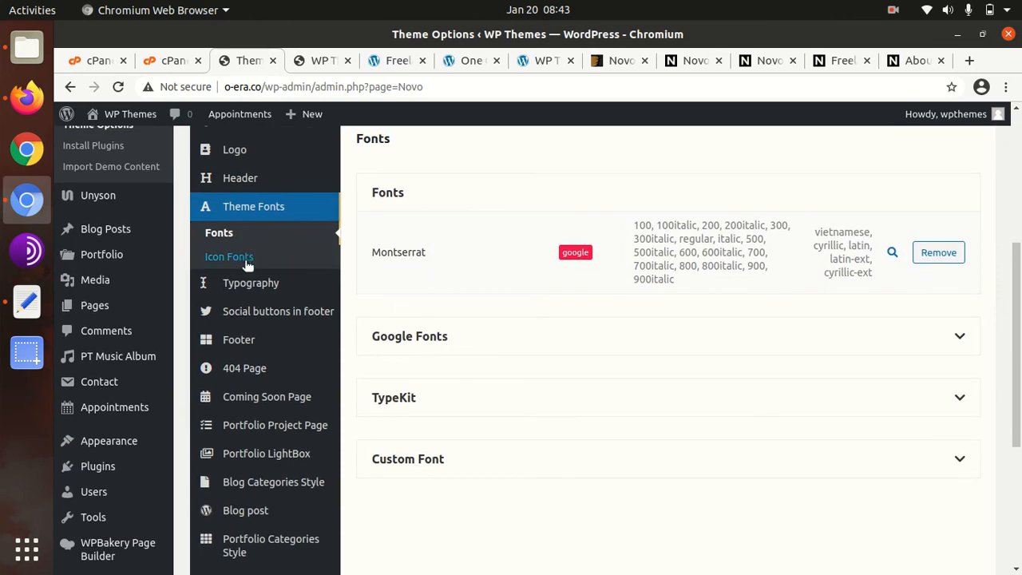
{"action": "left_click", "coordinate": [269, 283]}
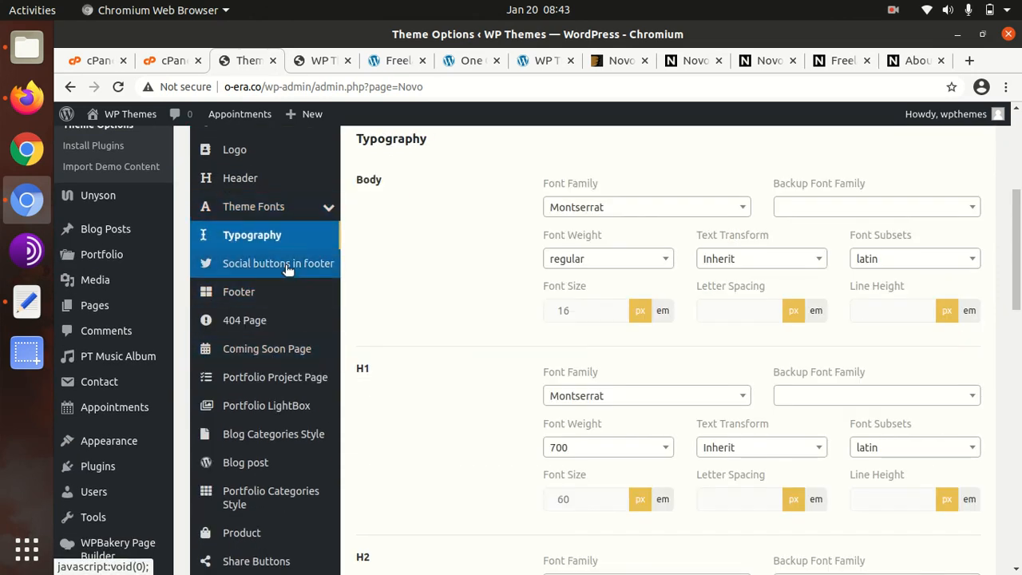
{"action": "left_click", "coordinate": [287, 270]}
{"action": "scroll", "coordinate": [520, 306], "scroll_direction": "down", "scroll_amount": 5}
{"action": "scroll", "coordinate": [483, 317], "scroll_direction": "up", "scroll_amount": 5}
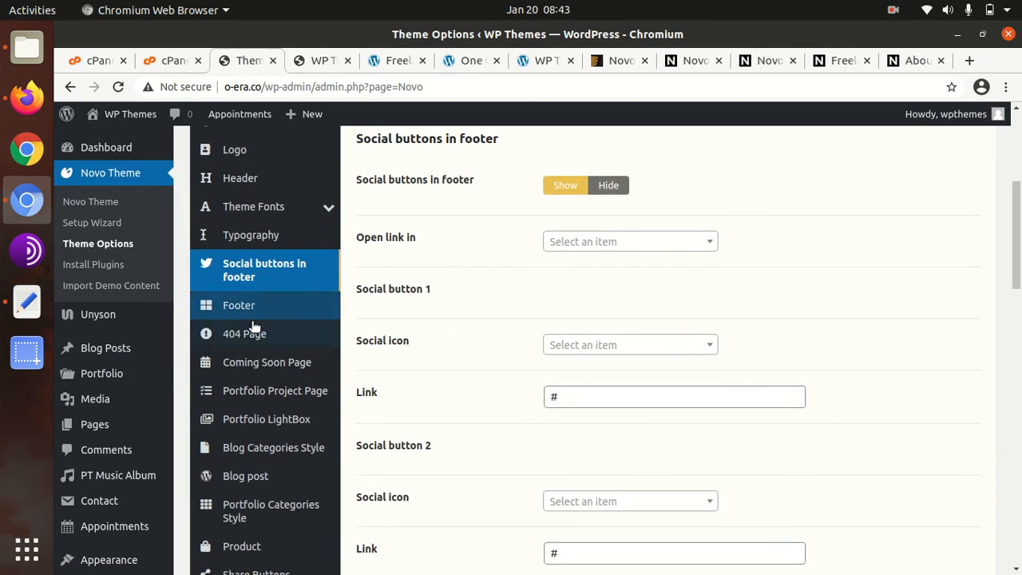
- Review the theme option sections for Footer, 404 Page, Coming Soon Page and Portfolio Project Page
{"action": "left_click", "coordinate": [251, 309]}
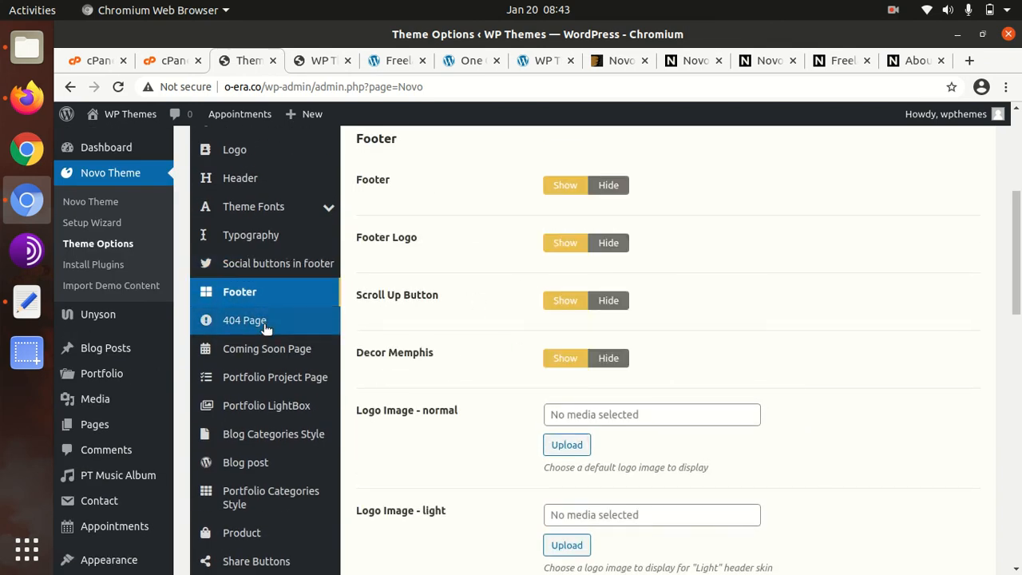
{"action": "left_click", "coordinate": [266, 328]}
{"action": "left_click", "coordinate": [280, 355]}
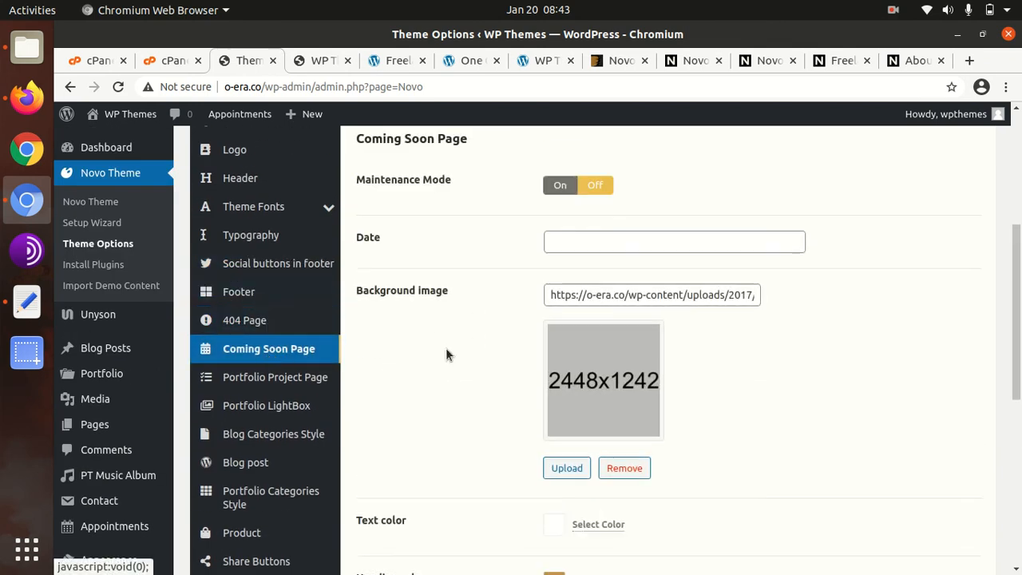
{"action": "left_click", "coordinate": [279, 380]}
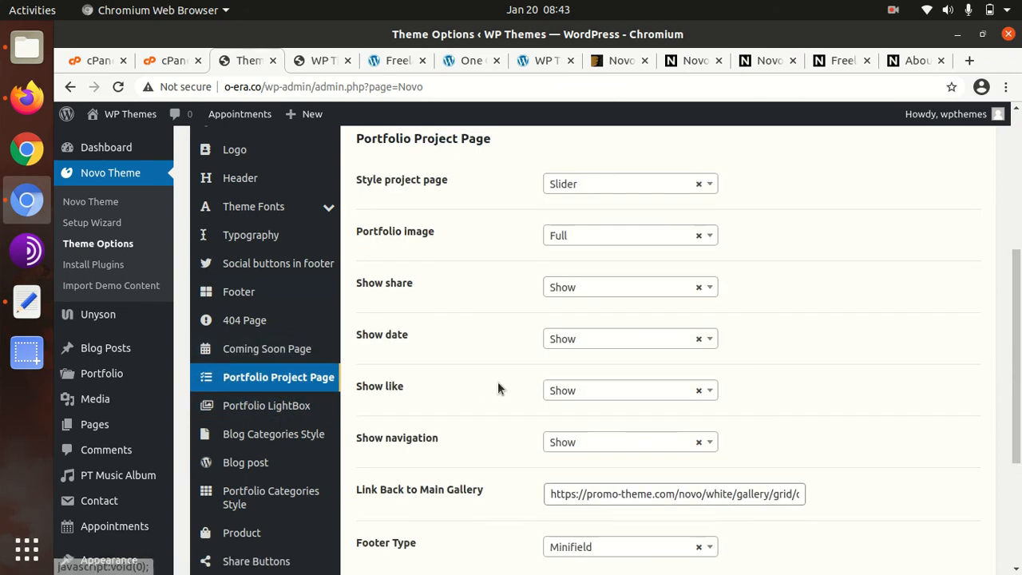
{"action": "scroll", "coordinate": [447, 375], "scroll_direction": "down", "scroll_amount": 3}
- Review the Portfolio LightBox, Blog Categories Style, Blog post, Portfolio Categories Style and Product option sections
{"action": "left_click", "coordinate": [274, 247]}
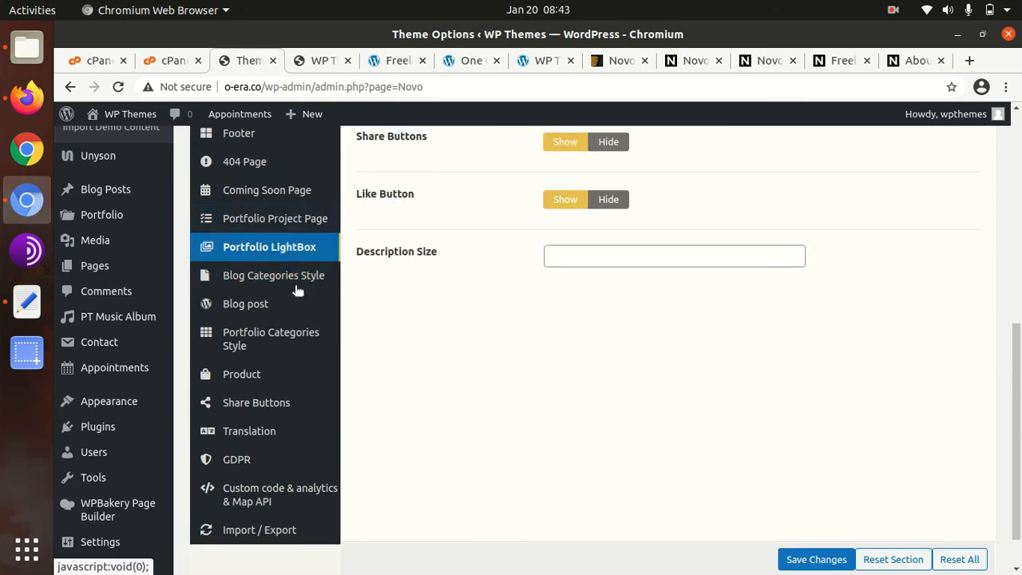
{"action": "left_click", "coordinate": [279, 279]}
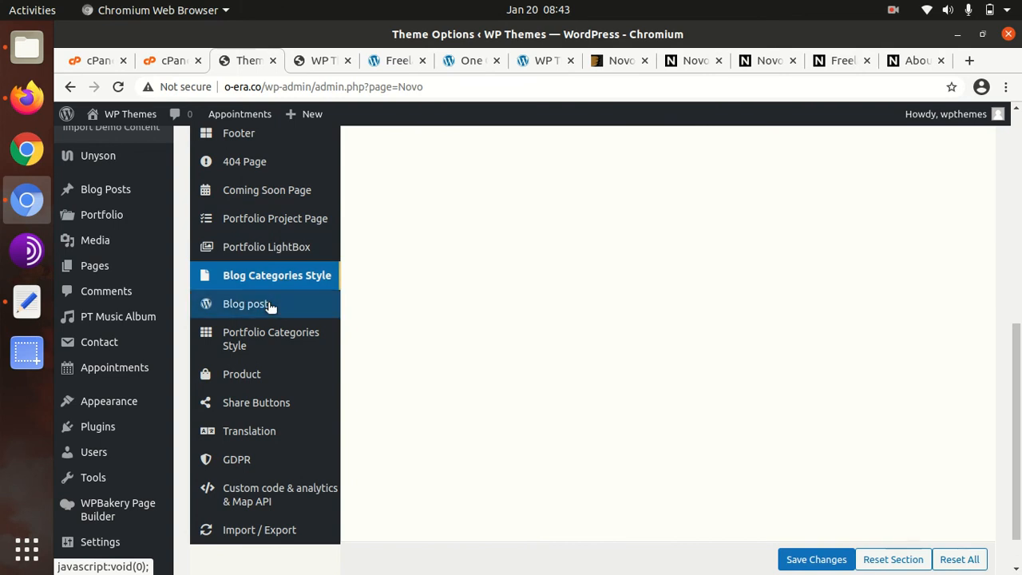
{"action": "left_click", "coordinate": [268, 304]}
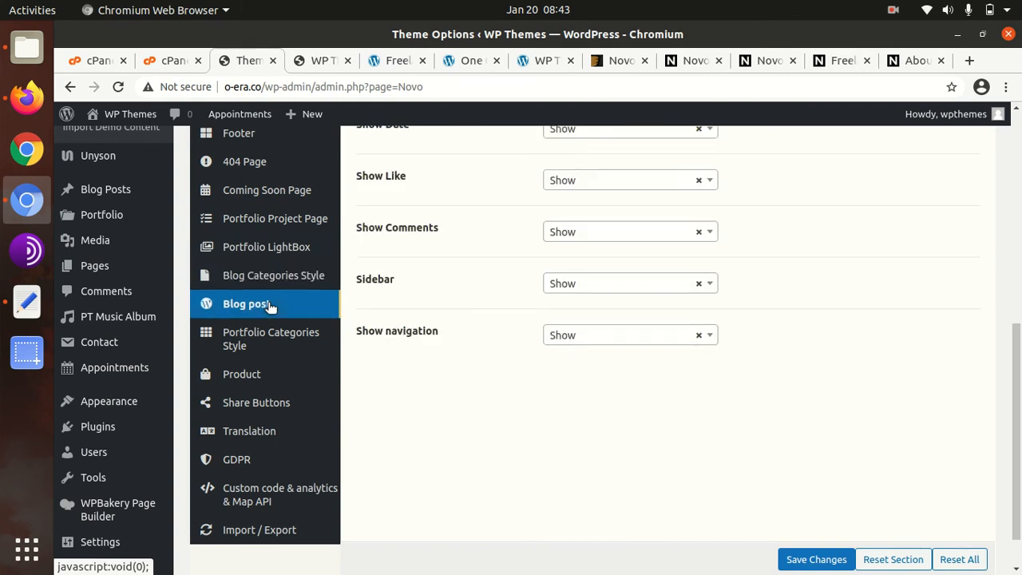
{"action": "left_click", "coordinate": [277, 345]}
{"action": "left_click", "coordinate": [274, 375]}
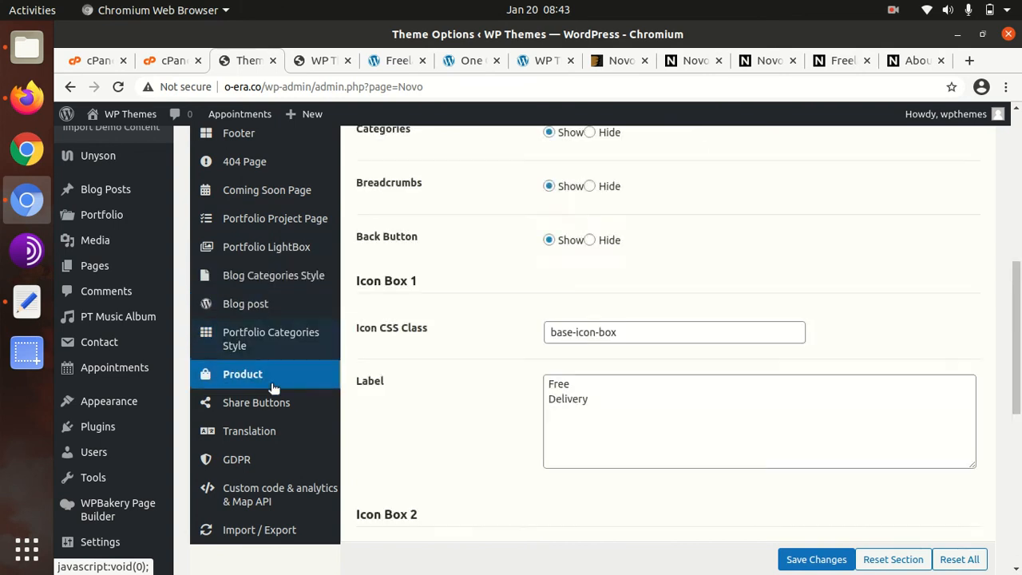
- Review the remaining theme option sections from Share Buttons, Translation and GDPR through custom code to Import / Export
{"action": "left_click", "coordinate": [274, 407]}
{"action": "left_click", "coordinate": [268, 431]}
{"action": "left_click", "coordinate": [262, 465]}
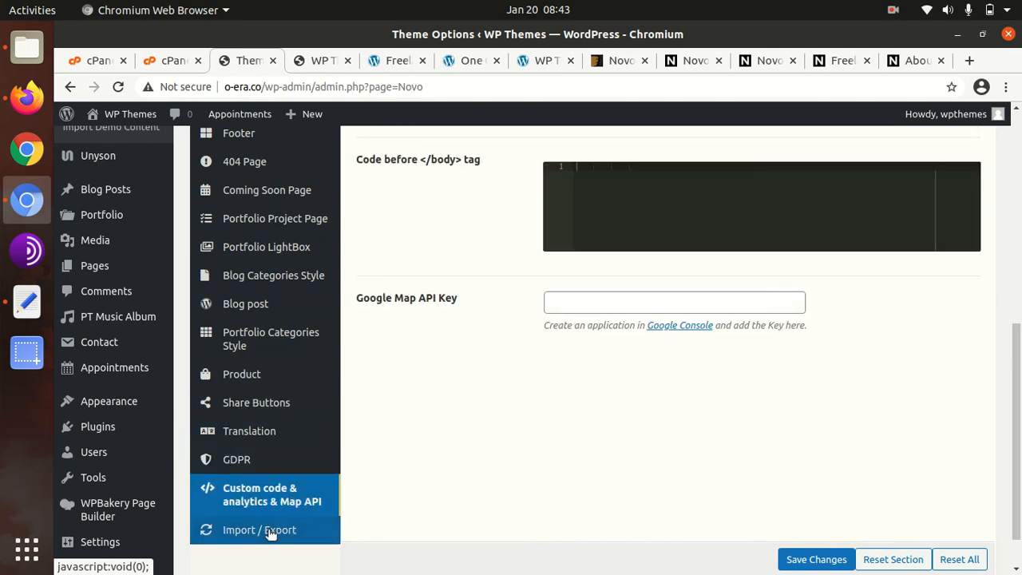
{"action": "left_click", "coordinate": [259, 529]}
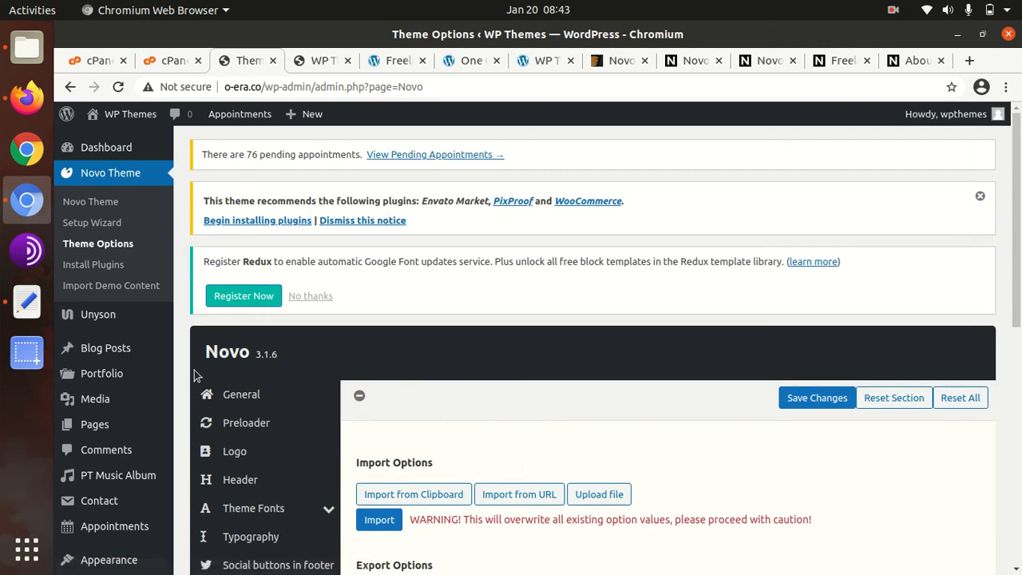
- Review the WordPress admin menu entries from Unyson, Blog Posts and Portfolio through Appointments, Plugins and Settings
{"action": "scroll", "coordinate": [176, 361], "scroll_direction": "down", "scroll_amount": 5}
{"action": "mouse_move", "coordinate": [152, 354]}
{"action": "scroll", "coordinate": [152, 355], "scroll_direction": "up", "scroll_amount": 3}
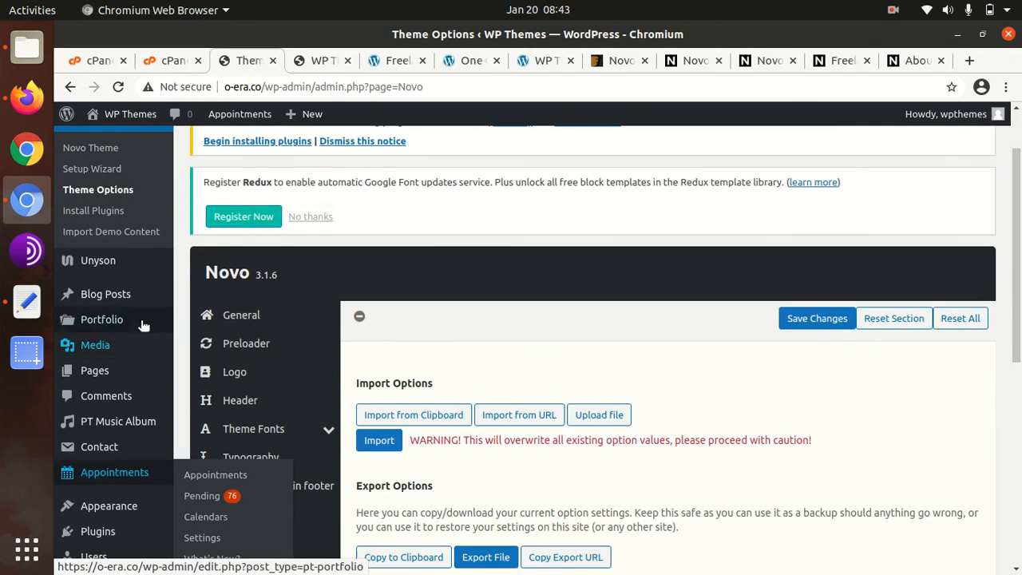
{"action": "mouse_move", "coordinate": [114, 293]}
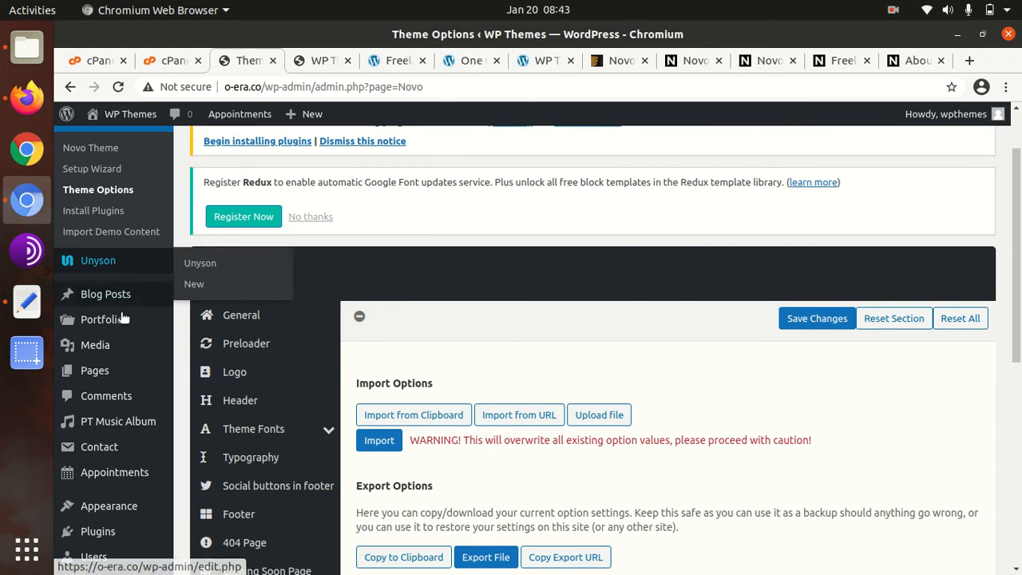
{"action": "scroll", "coordinate": [130, 392], "scroll_direction": "down", "scroll_amount": 2}
{"action": "mouse_move", "coordinate": [116, 403]}
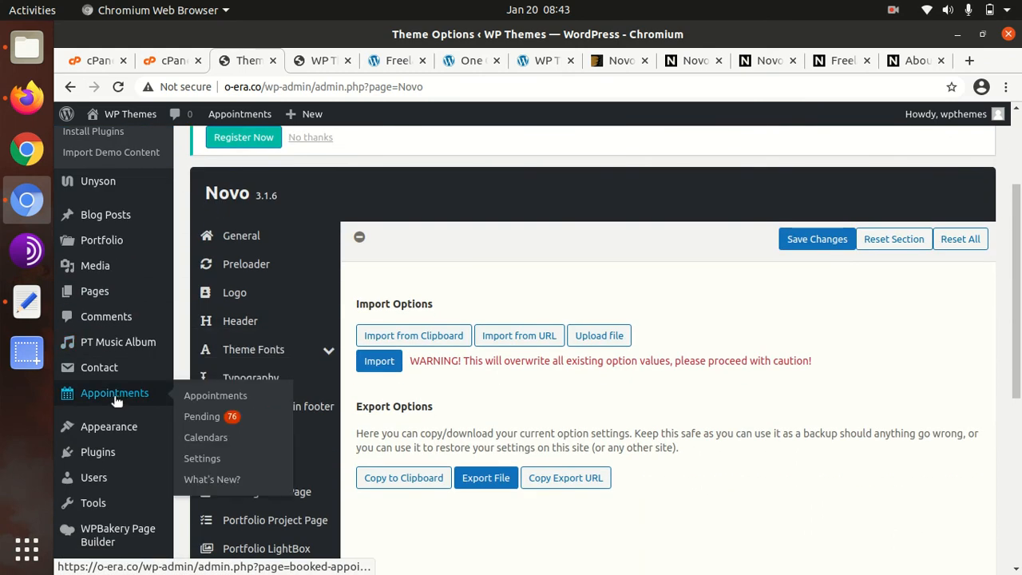
{"action": "mouse_move", "coordinate": [100, 369]}
{"action": "scroll", "coordinate": [120, 403], "scroll_direction": "down", "scroll_amount": 4}
{"action": "scroll", "coordinate": [120, 403], "scroll_direction": "down", "scroll_amount": 1}
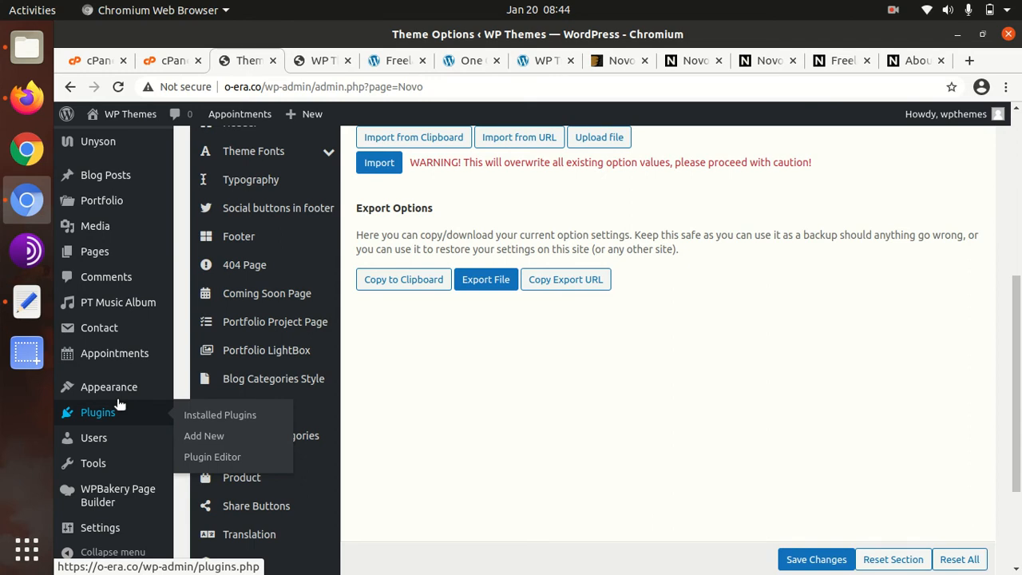
{"action": "scroll", "coordinate": [103, 431], "scroll_direction": "down", "scroll_amount": 3}
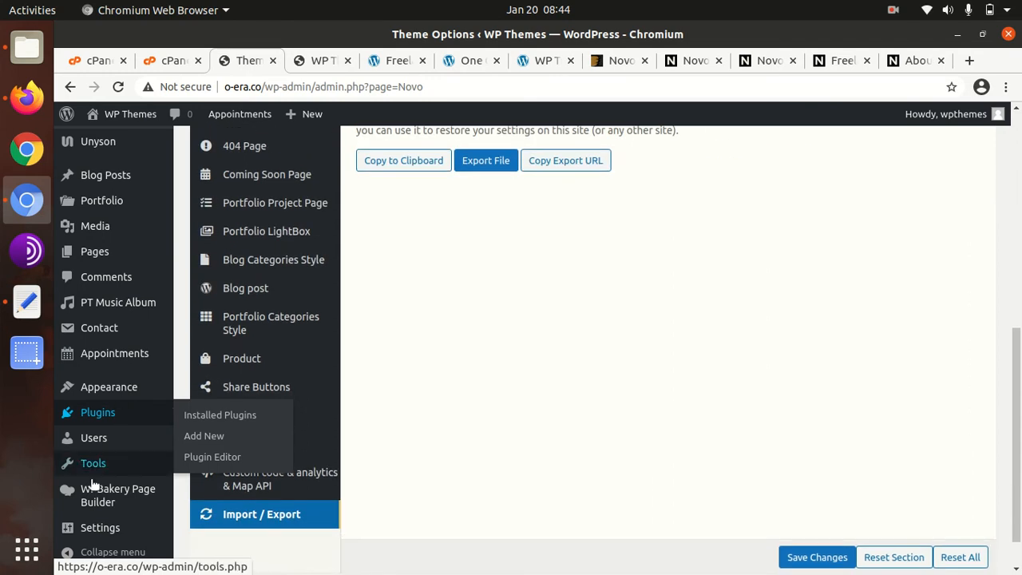
{"action": "scroll", "coordinate": [96, 467], "scroll_direction": "up", "scroll_amount": 1}
{"action": "scroll", "coordinate": [104, 463], "scroll_direction": "up", "scroll_amount": 4}
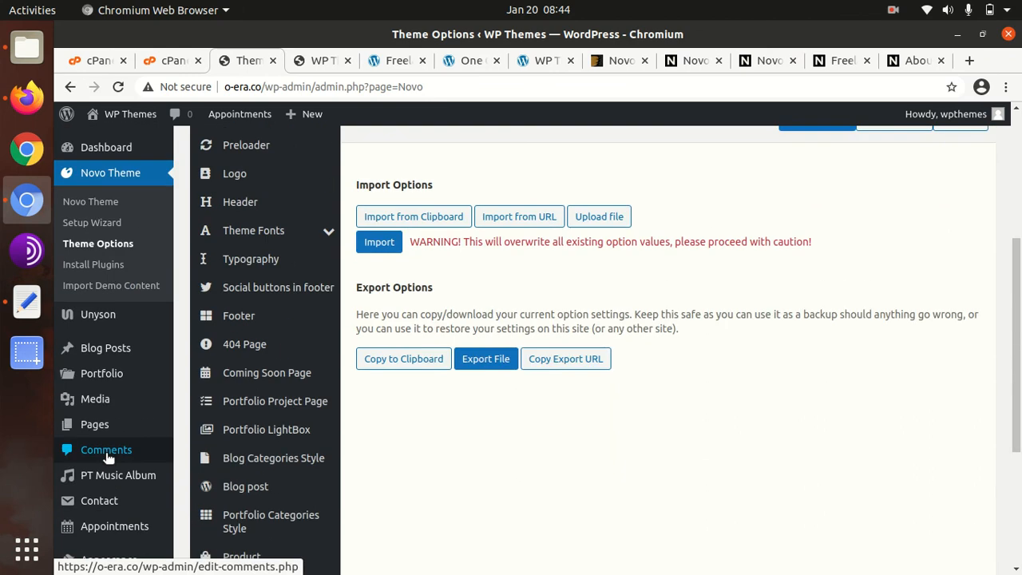
{"action": "mouse_move", "coordinate": [107, 467]}
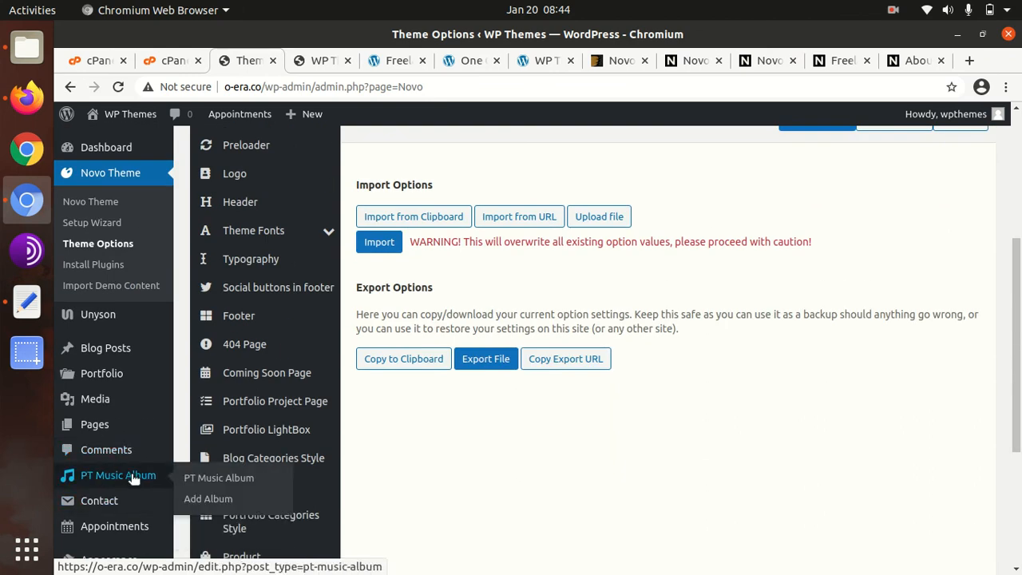
{"action": "mouse_move", "coordinate": [145, 478]}
{"action": "scroll", "coordinate": [145, 478], "scroll_direction": "up", "scroll_amount": 3}
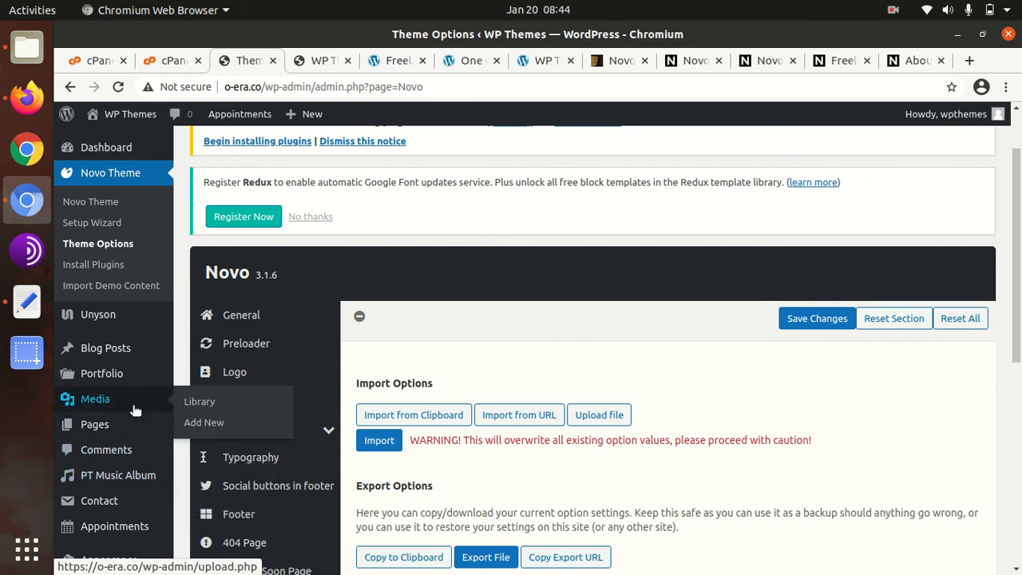
{"action": "scroll", "coordinate": [132, 364], "scroll_direction": "up", "scroll_amount": 1}
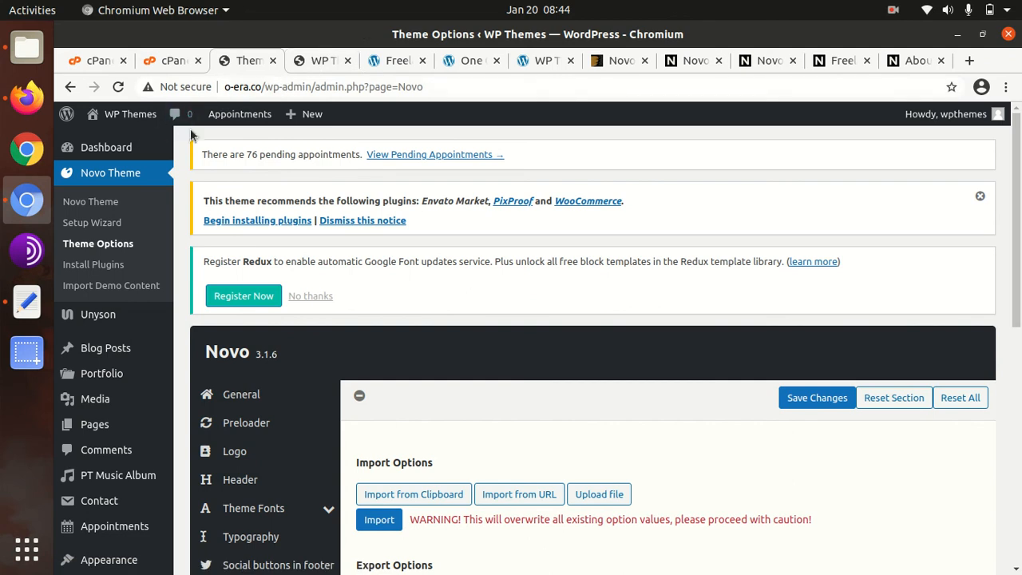
- Visit the WP Themes site from the admin area and open its Home page for editing
{"action": "mouse_move", "coordinate": [108, 111]}
{"action": "left_click", "coordinate": [105, 141]}
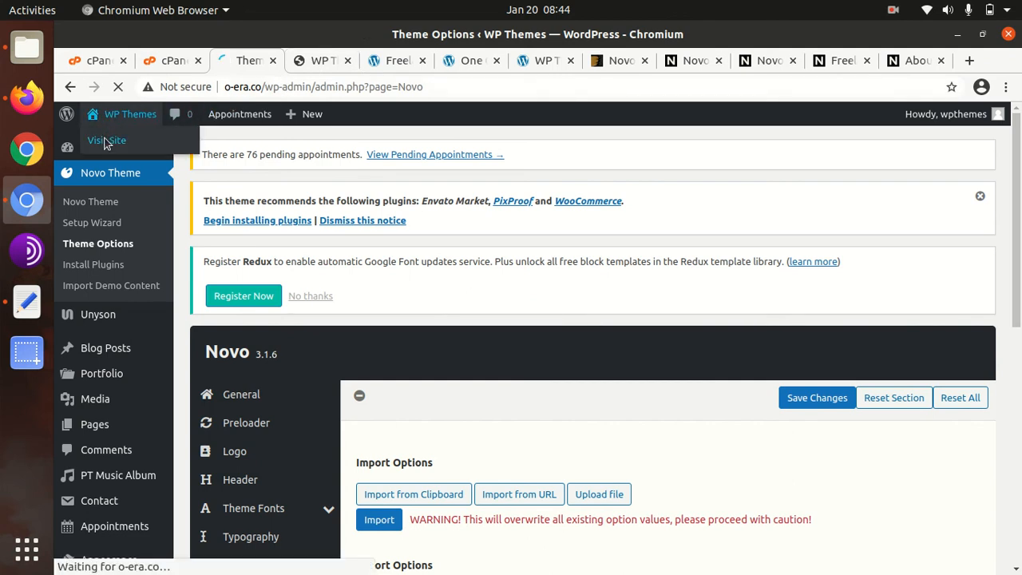
{"action": "left_click", "coordinate": [328, 63]}
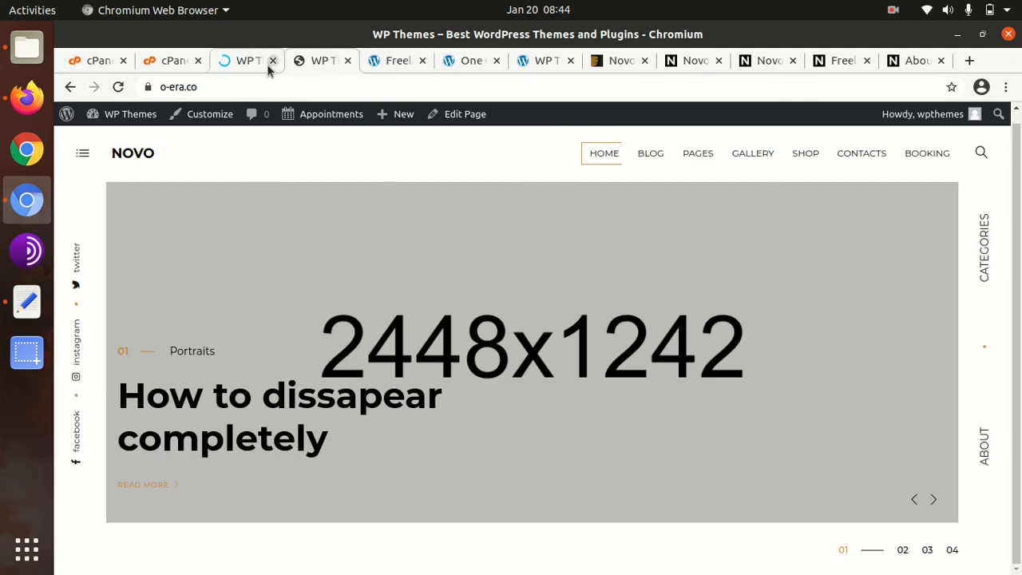
{"action": "left_click", "coordinate": [248, 63]}
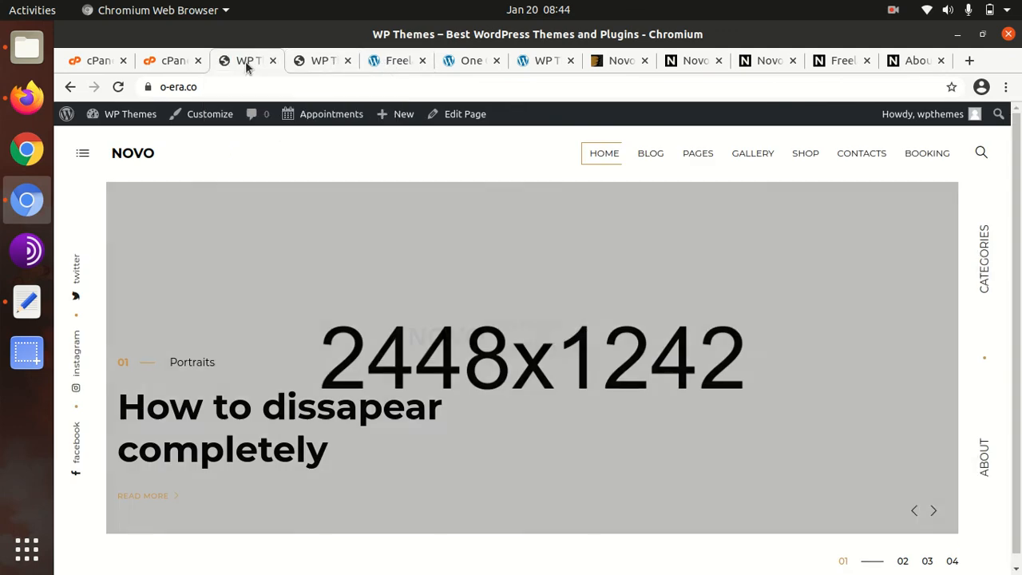
{"action": "left_click", "coordinate": [451, 114]}
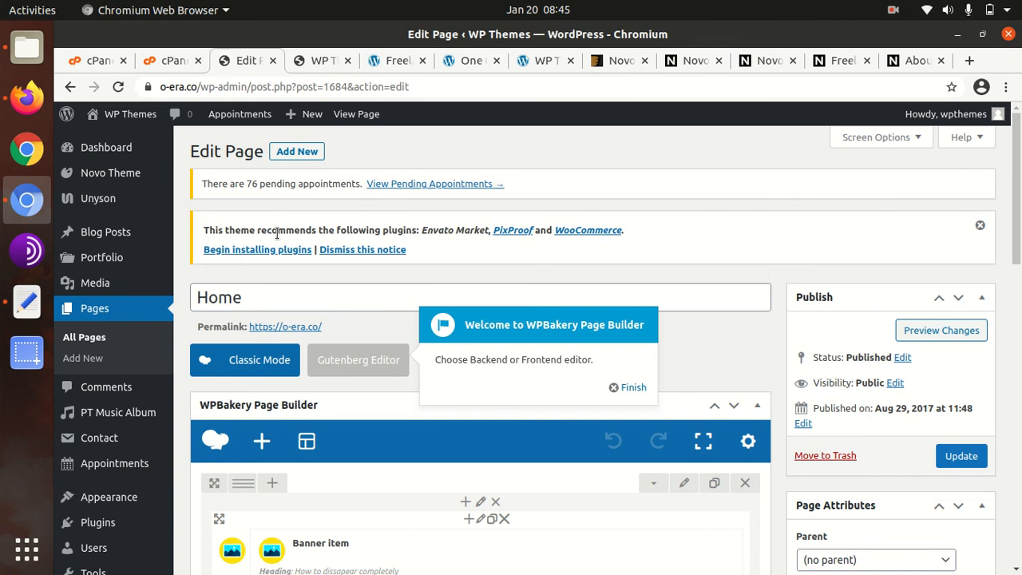
- Open the settings of the first Banner item on the Home page and dismiss the WPBakery welcome tip
{"action": "scroll", "coordinate": [415, 276], "scroll_direction": "down", "scroll_amount": 5}
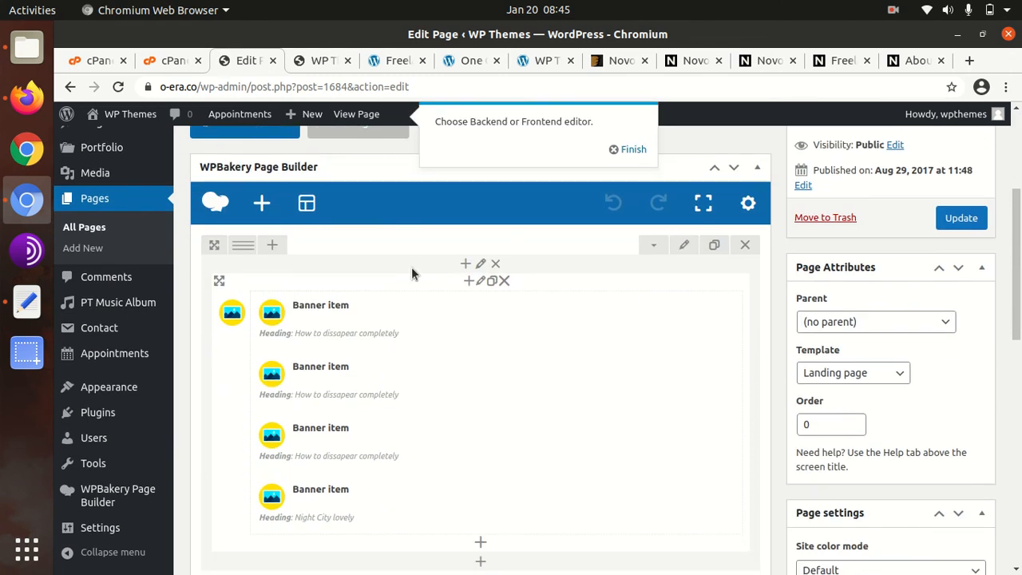
{"action": "scroll", "coordinate": [411, 266], "scroll_direction": "down", "scroll_amount": 2}
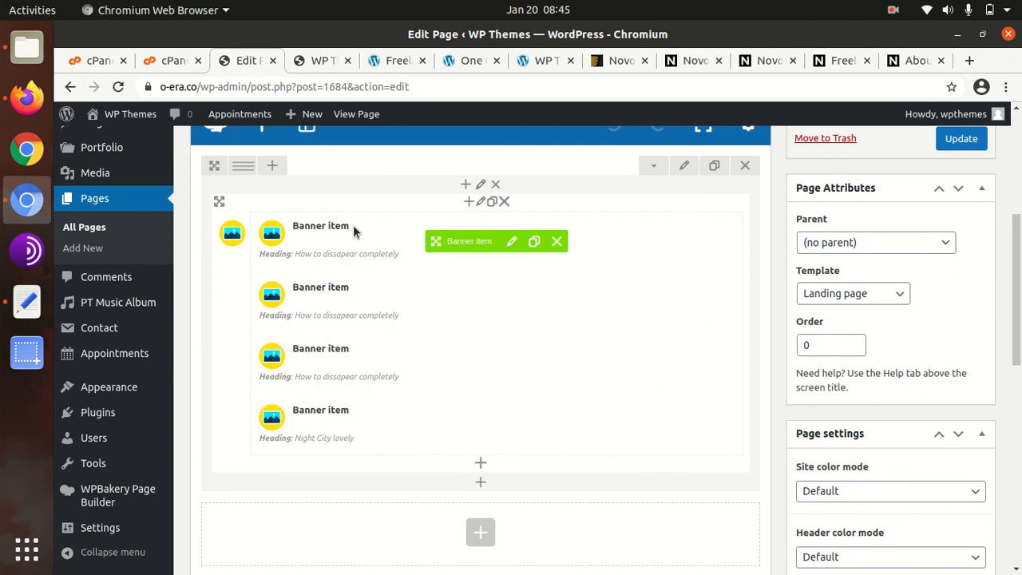
{"action": "scroll", "coordinate": [352, 225], "scroll_direction": "down", "scroll_amount": 5}
{"action": "scroll", "coordinate": [352, 225], "scroll_direction": "up", "scroll_amount": 3}
{"action": "scroll", "coordinate": [352, 226], "scroll_direction": "up", "scroll_amount": 6}
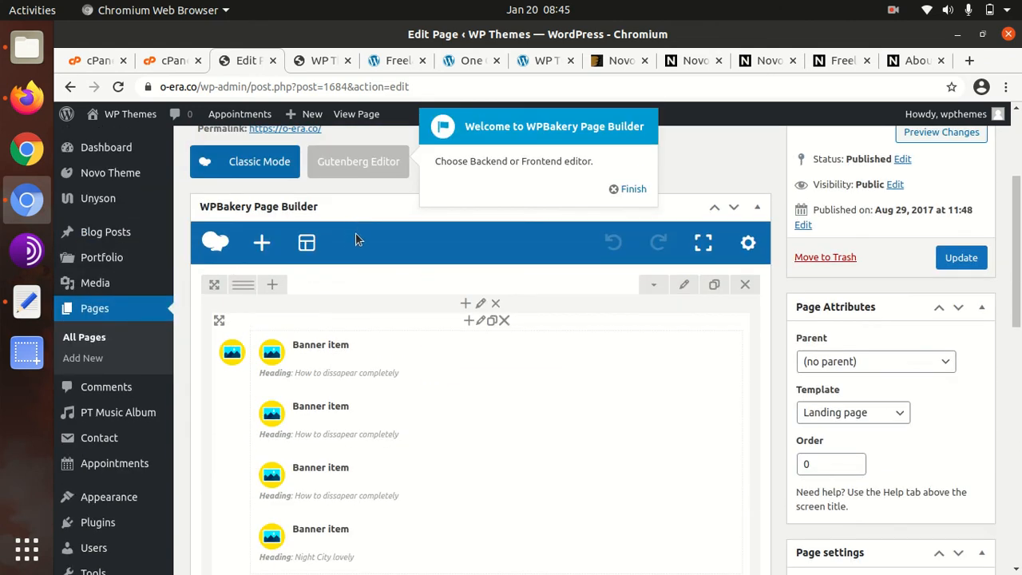
{"action": "mouse_move", "coordinate": [340, 385]}
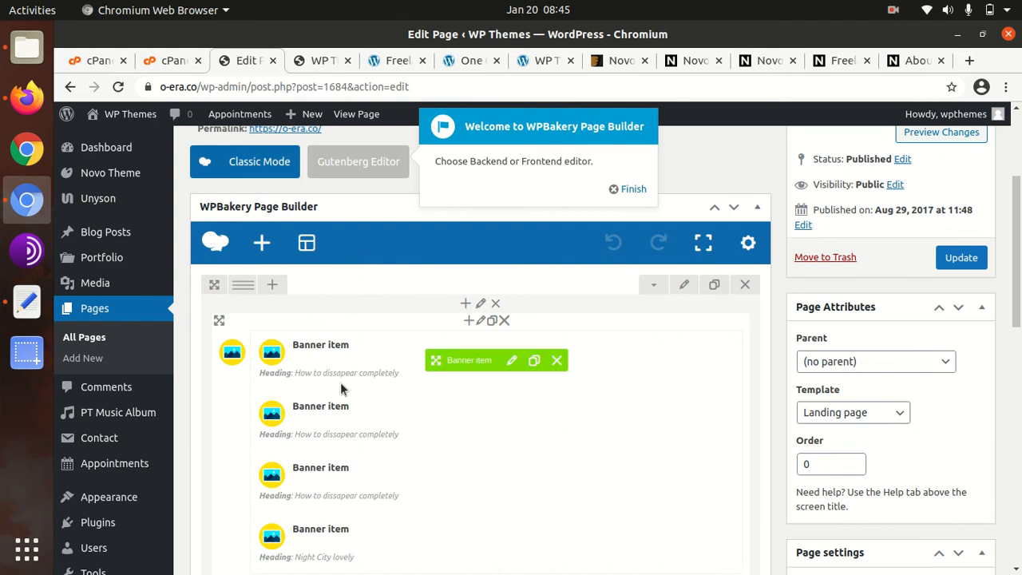
{"action": "left_click", "coordinate": [511, 361]}
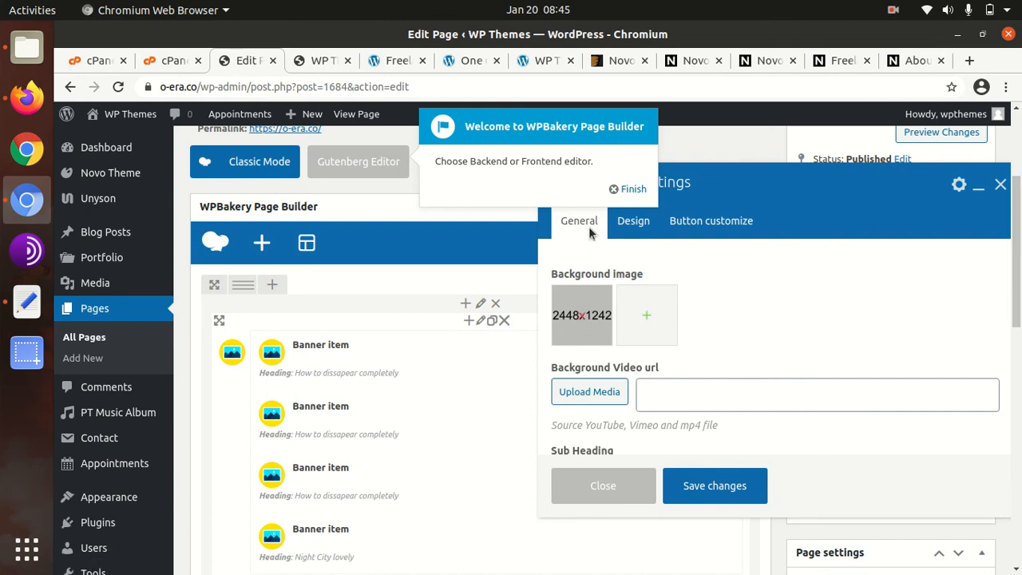
{"action": "left_click", "coordinate": [624, 189]}
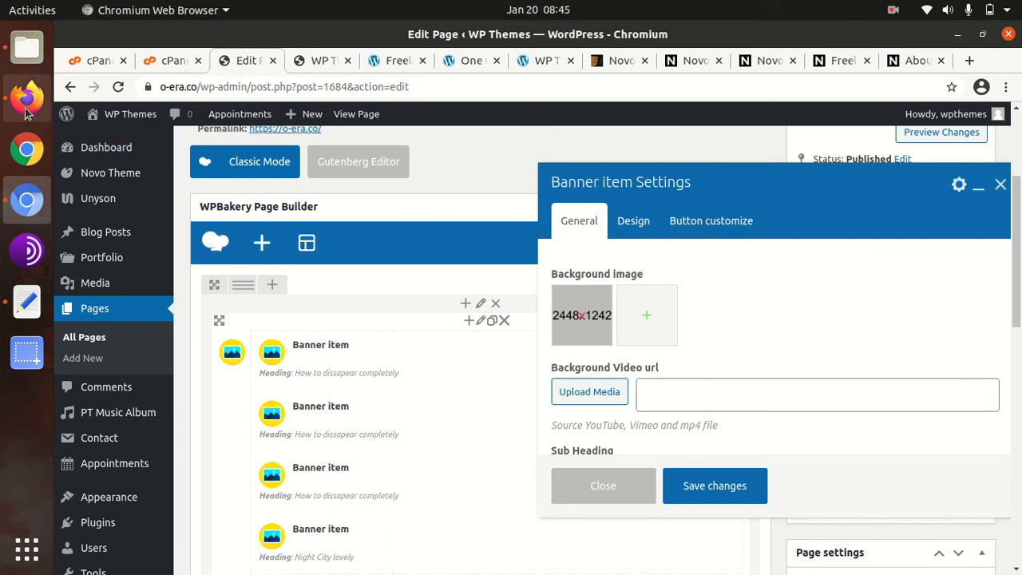
- Switch to Firefox and open the page info of the Novo demo home page, showing its media files
{"action": "mouse_move", "coordinate": [94, 263]}
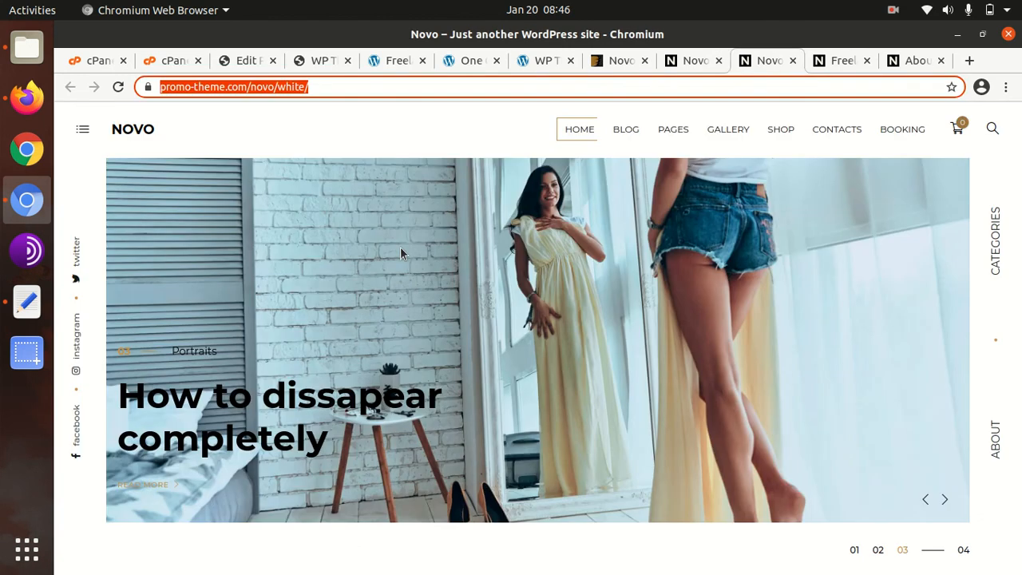
{"action": "mouse_move", "coordinate": [589, 184]}
{"action": "left_click", "coordinate": [29, 105]}
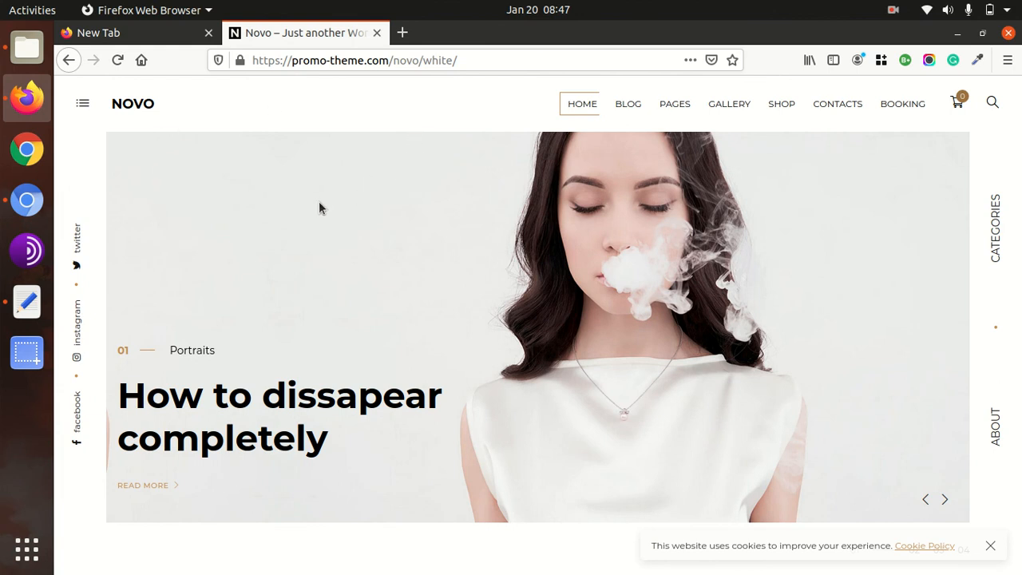
{"action": "right_click", "coordinate": [303, 244]}
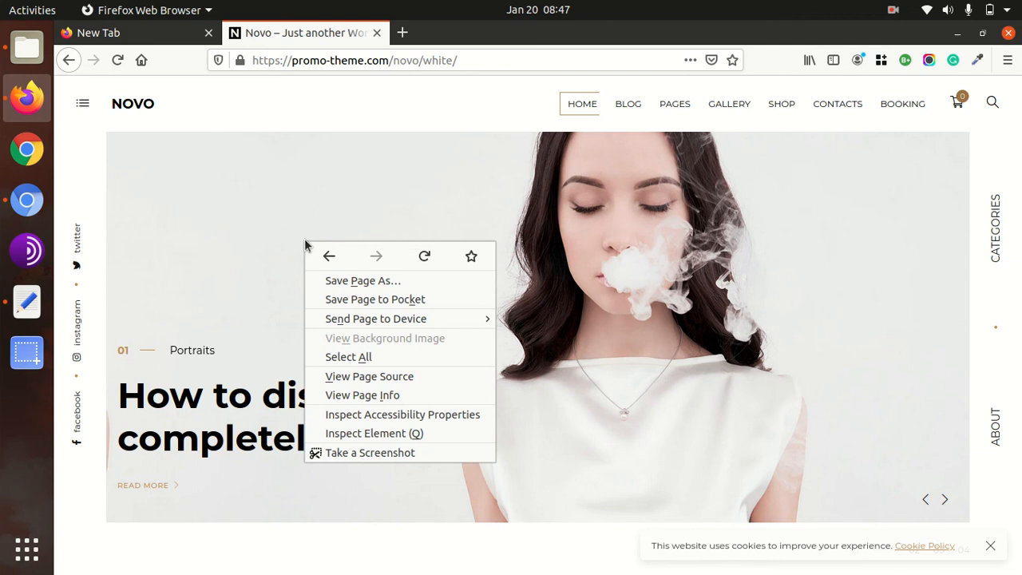
{"action": "left_click", "coordinate": [379, 396]}
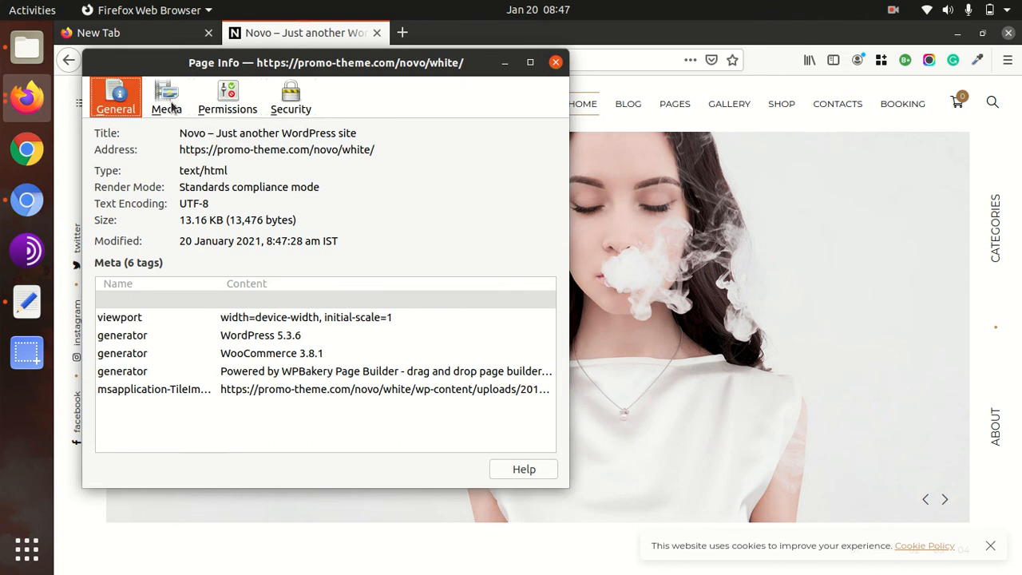
{"action": "left_click", "coordinate": [169, 102]}
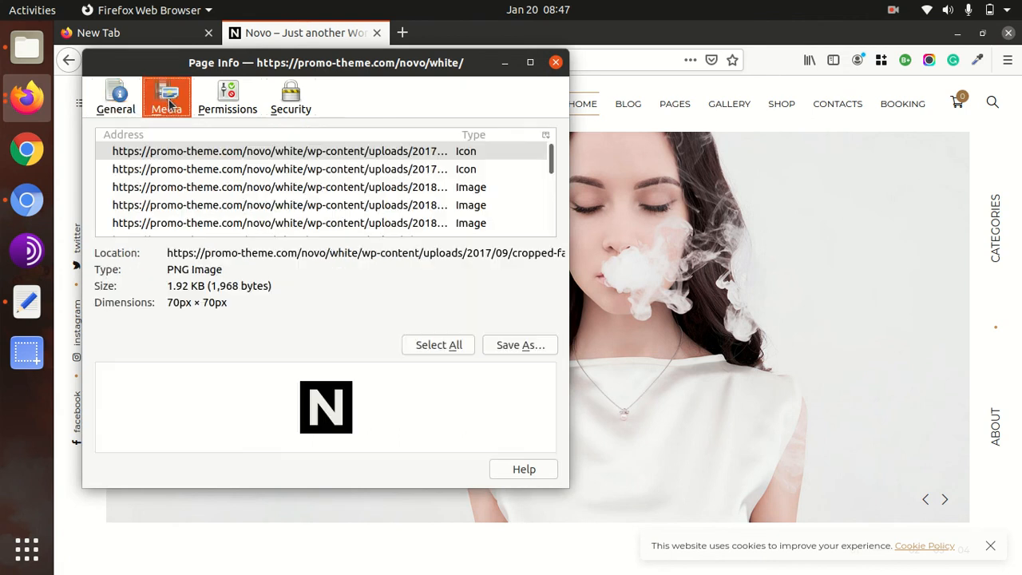
- Go through the demo page's media entries from the first icon to the price-list8 background image
{"action": "left_click", "coordinate": [231, 154]}
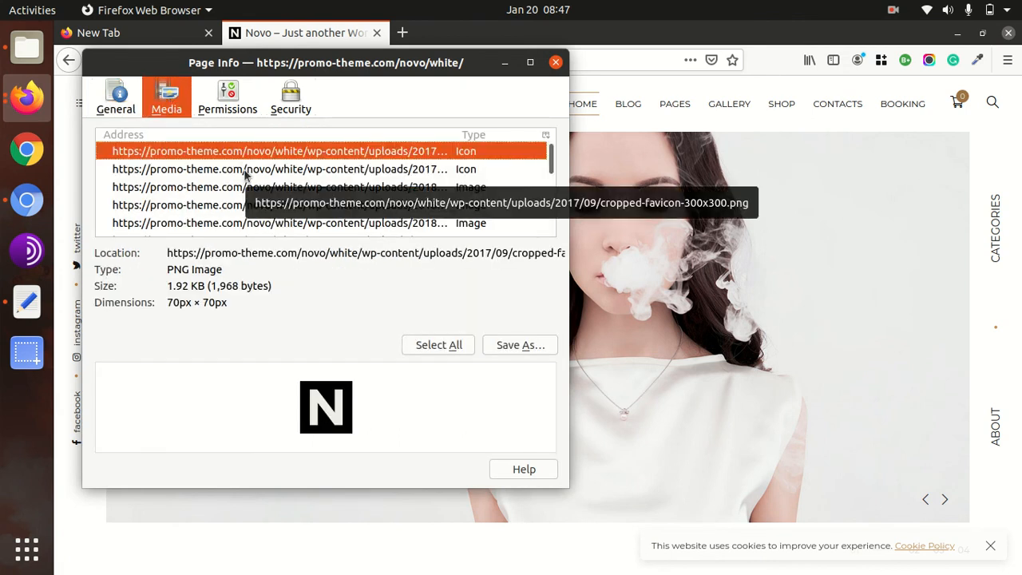
{"action": "key", "text": "Down"}
{"action": "key", "text": "Down"}
{"action": "key", "text": "Down"}
{"action": "key", "text": "Down"}
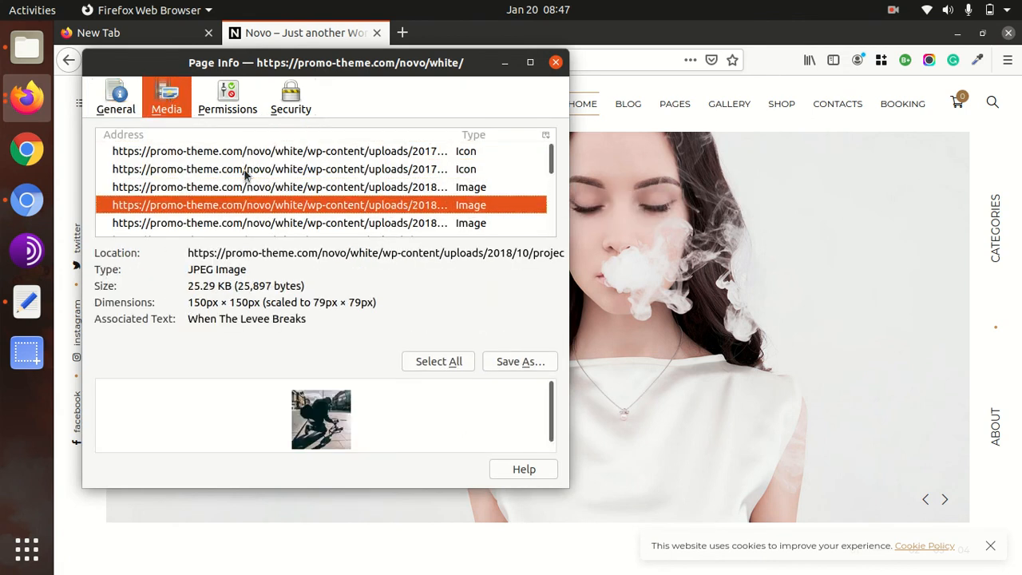
{"action": "key", "text": "Down"}
{"action": "key", "text": "Down"}
{"action": "key", "text": "Down"}
{"action": "key", "text": "Down"}
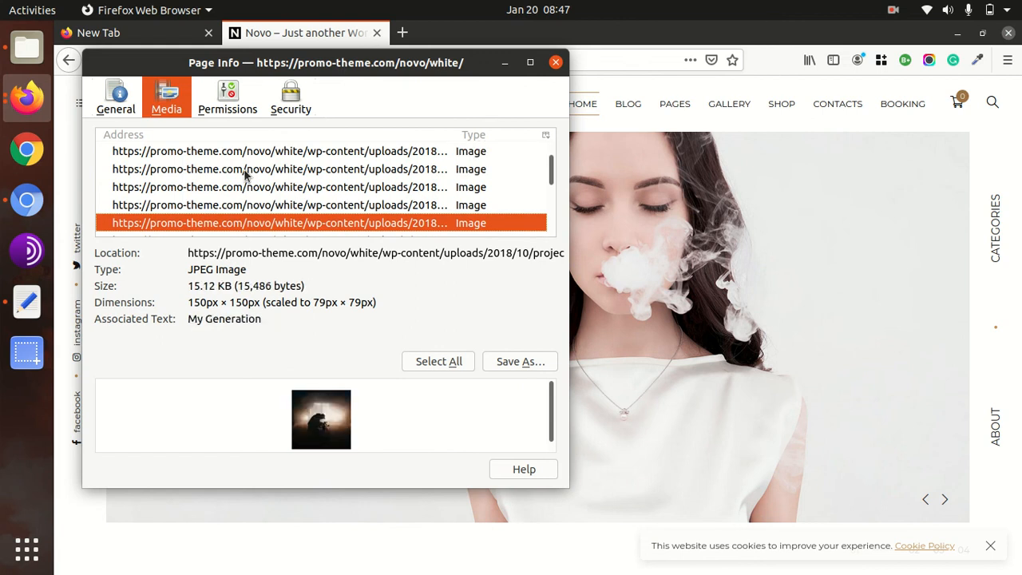
{"action": "key", "text": "Down"}
{"action": "key", "text": "Down"}
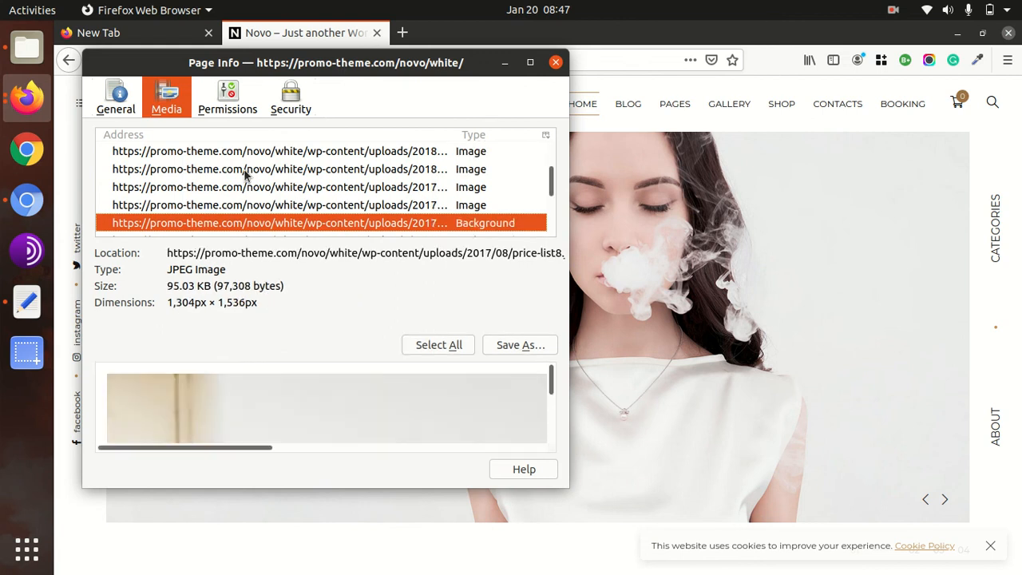
- Examine the preview and dimensions of the price-list8 background image
{"action": "left_click_drag", "start_coordinate": [231, 447], "coordinate": [376, 439]}
{"action": "scroll", "coordinate": [403, 411], "scroll_direction": "down", "scroll_amount": 5}
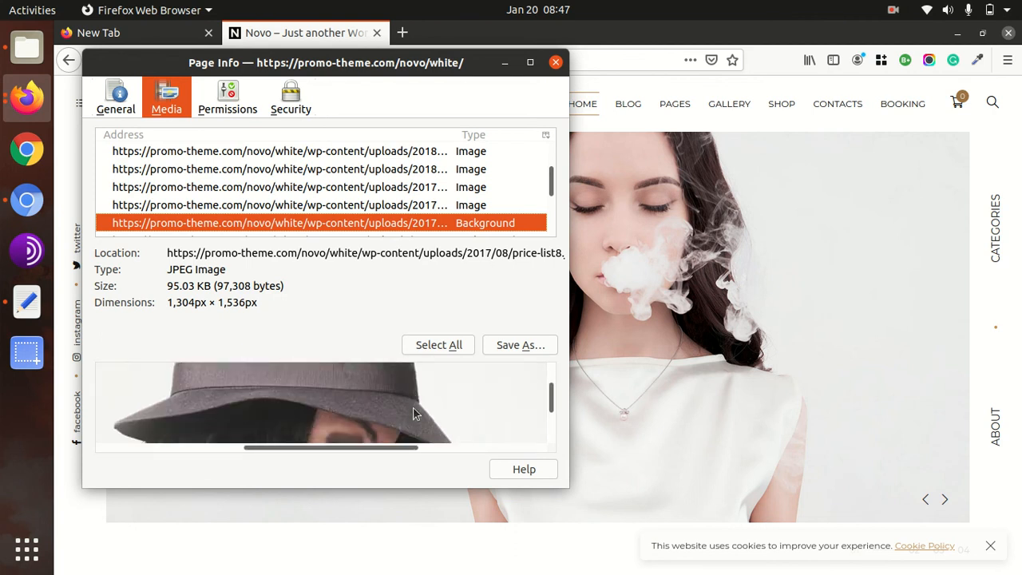
{"action": "scroll", "coordinate": [414, 412], "scroll_direction": "down", "scroll_amount": 4}
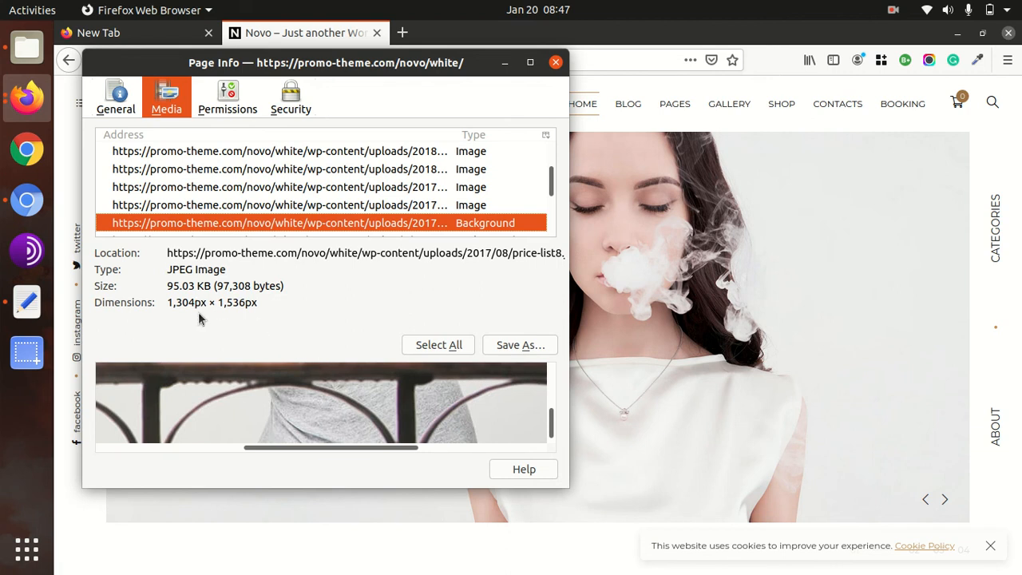
- Check the placeholder banner's dimensions on the WP Themes home page in Chromium and return to the demo's page info in Firefox
{"action": "left_click", "coordinate": [29, 202]}
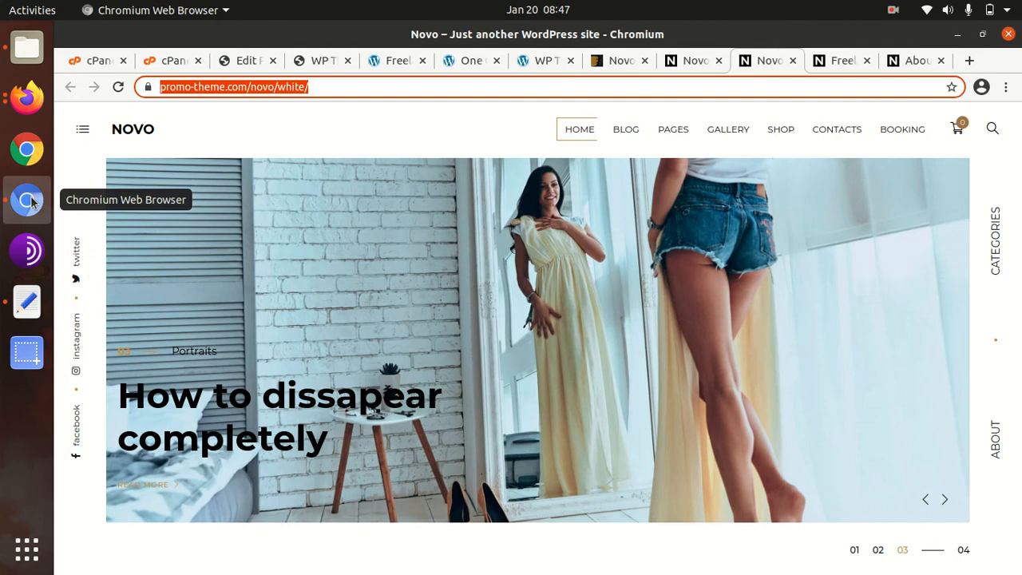
{"action": "left_click", "coordinate": [333, 64]}
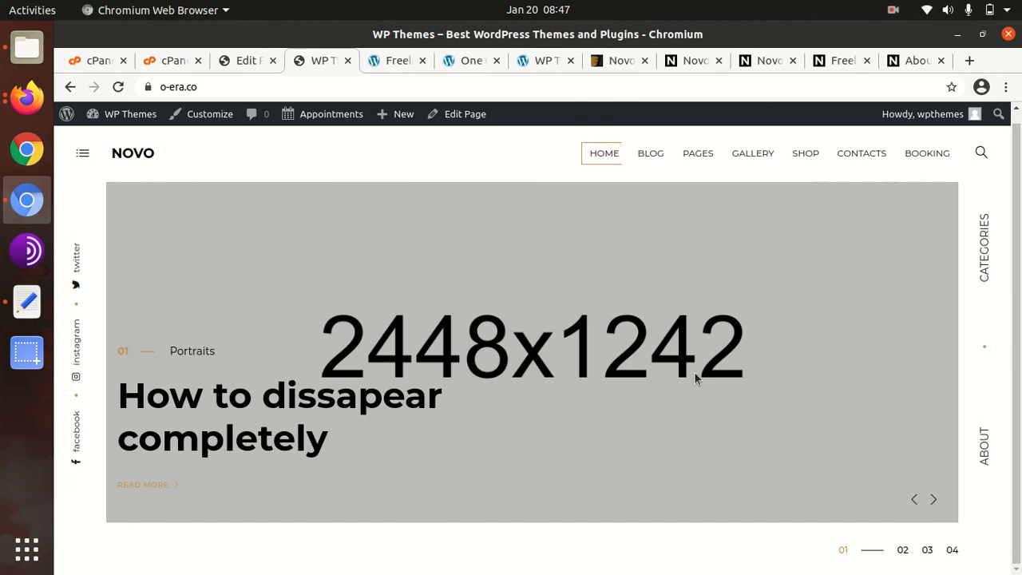
{"action": "left_click", "coordinate": [26, 97]}
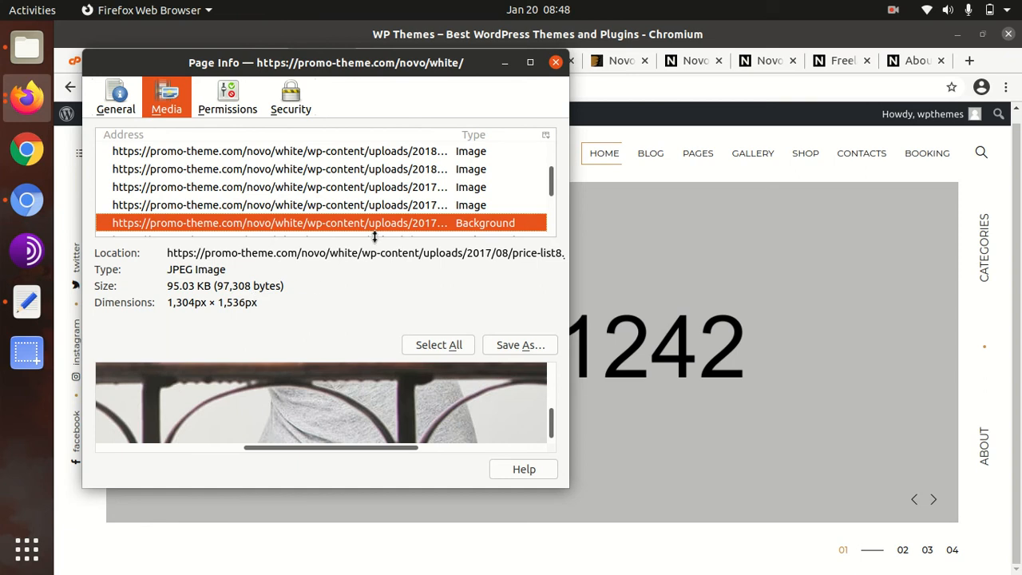
- Go through the demo page's background images from price-list8 to slide4.jpg, looking for one sized 2,448 × 1,242 px
{"action": "key", "text": "Down"}
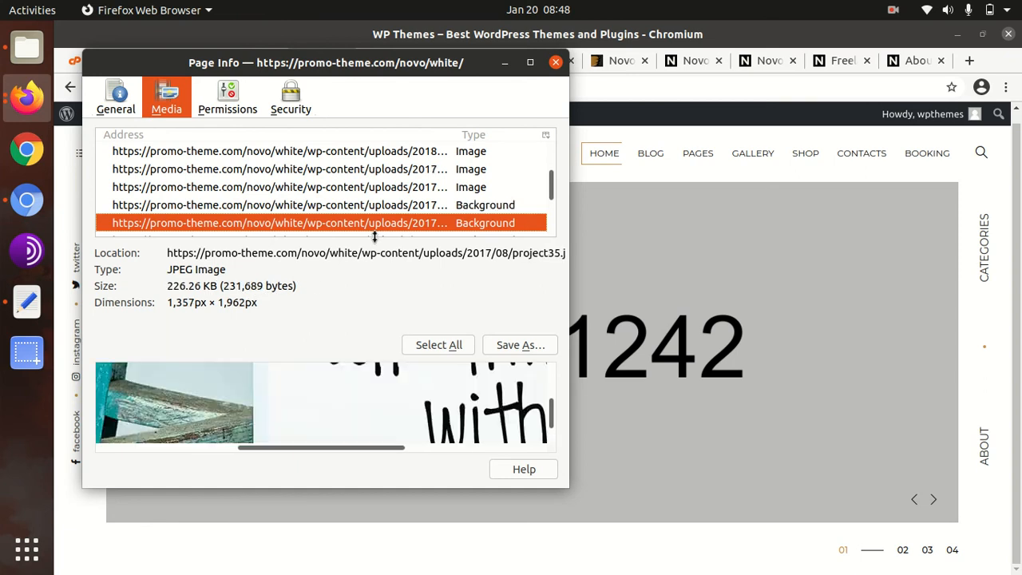
{"action": "key", "text": "Down"}
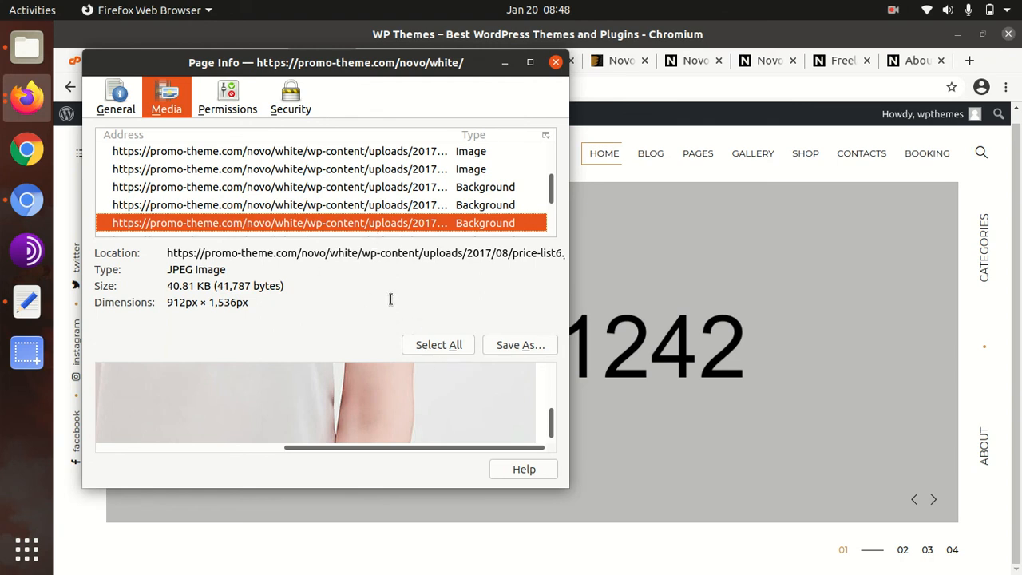
{"action": "key", "text": "Down"}
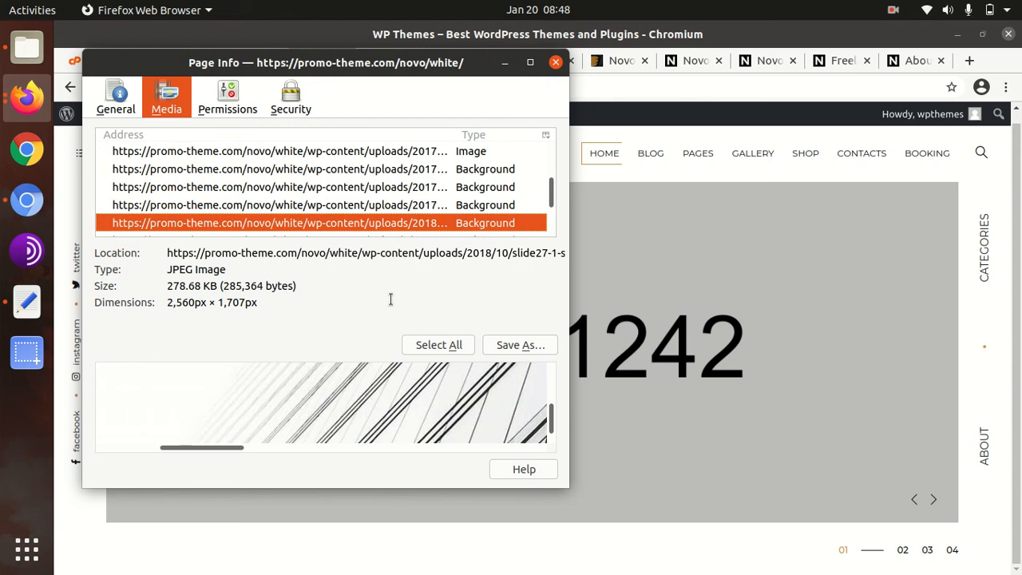
{"action": "key", "text": "Down"}
{"action": "key", "text": "Down"}
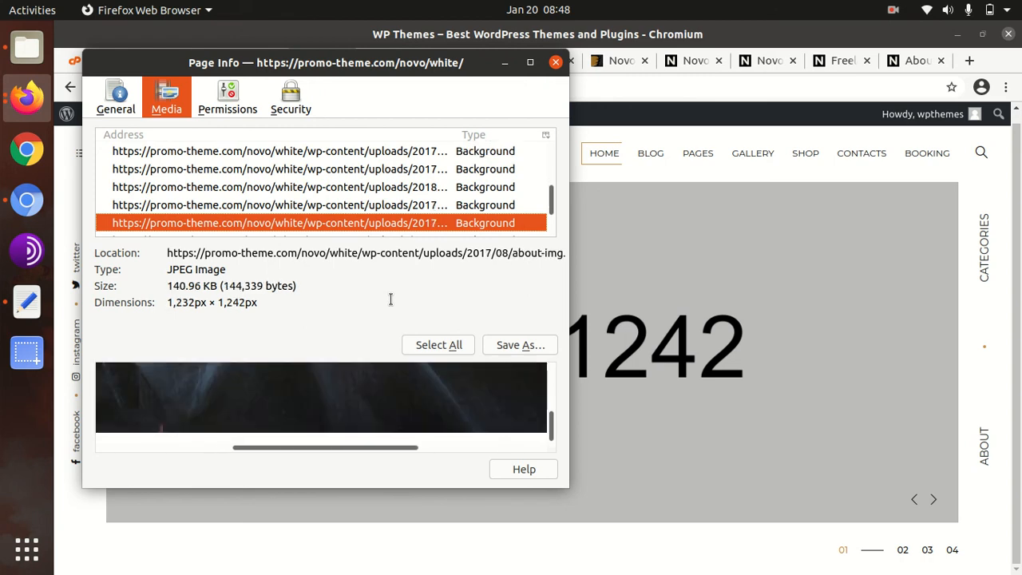
{"action": "key", "text": "Down"}
{"action": "key", "text": "Down"}
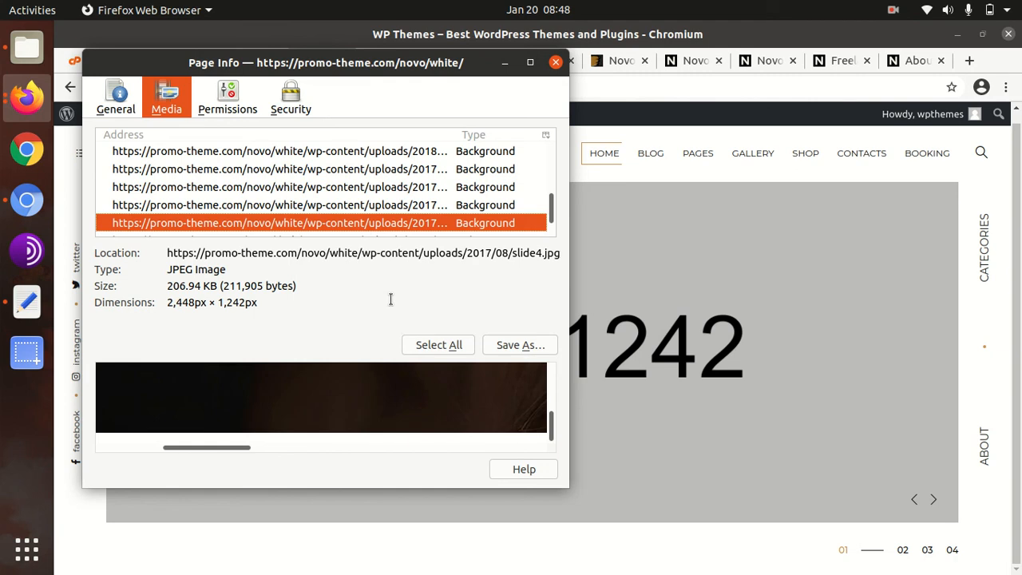
{"action": "key", "text": "Down"}
{"action": "key", "text": "Up"}
- Inspect the preview of slide4.jpg, save the image to the Downloads folder and dismiss the page info
{"action": "left_click_drag", "start_coordinate": [232, 449], "coordinate": [401, 445]}
{"action": "scroll", "coordinate": [438, 419], "scroll_direction": "up", "scroll_amount": 2}
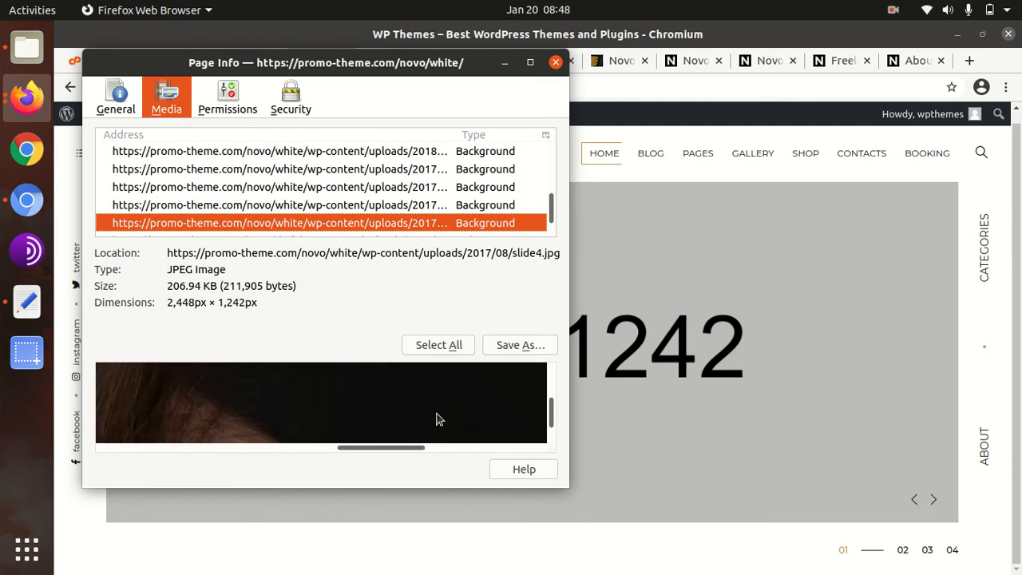
{"action": "scroll", "coordinate": [438, 418], "scroll_direction": "up", "scroll_amount": 2}
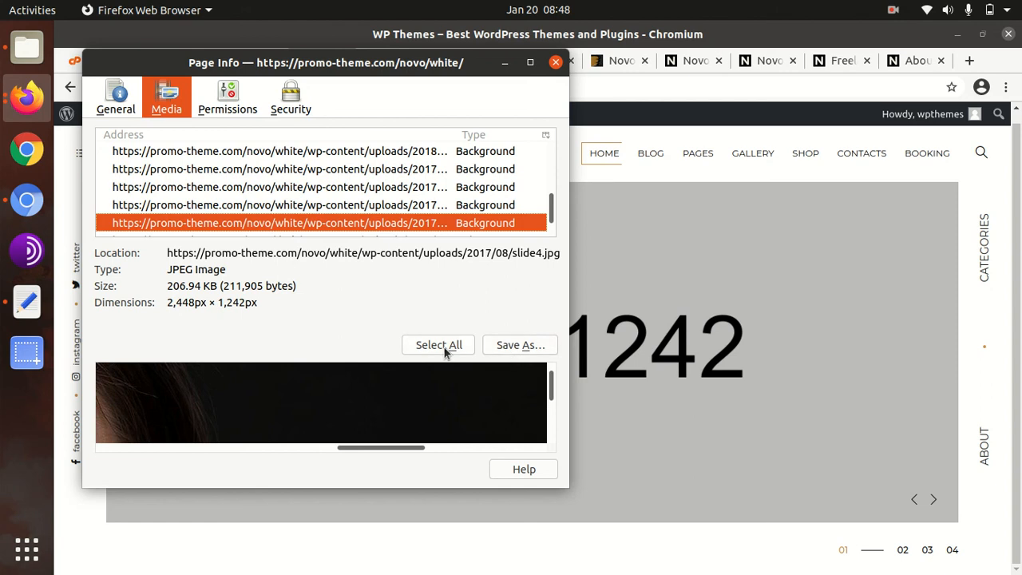
{"action": "left_click", "coordinate": [507, 350]}
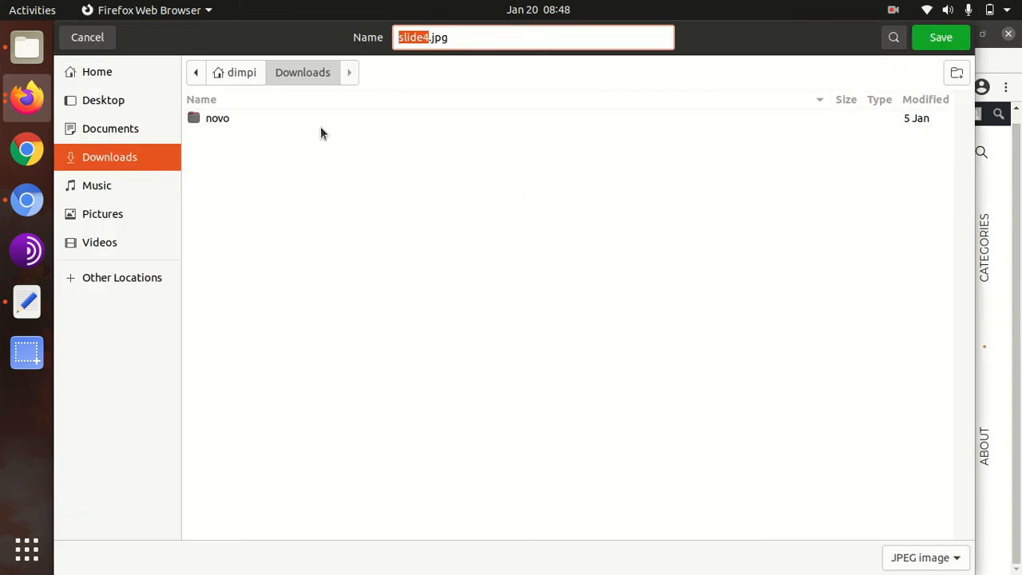
{"action": "left_click", "coordinate": [957, 37]}
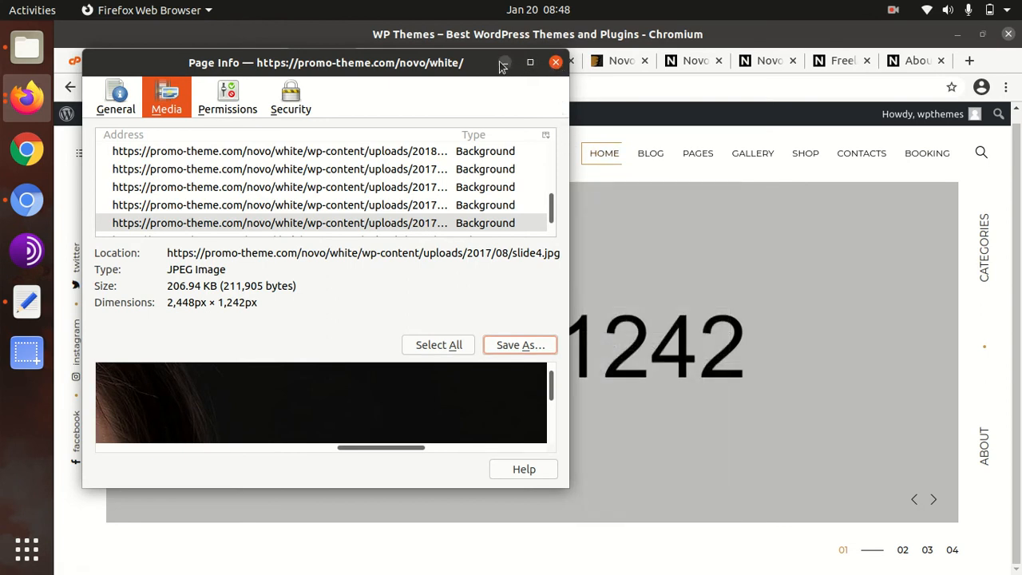
{"action": "left_click", "coordinate": [555, 62]}
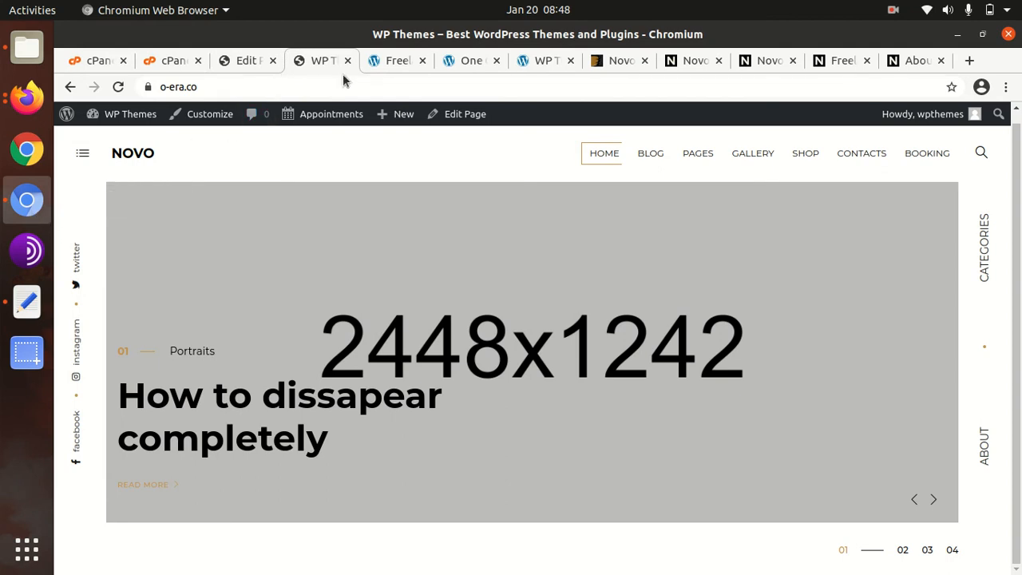
- Remove the placeholder background image from the first Banner item on the Home edit page and open its image picker
{"action": "left_click", "coordinate": [250, 61]}
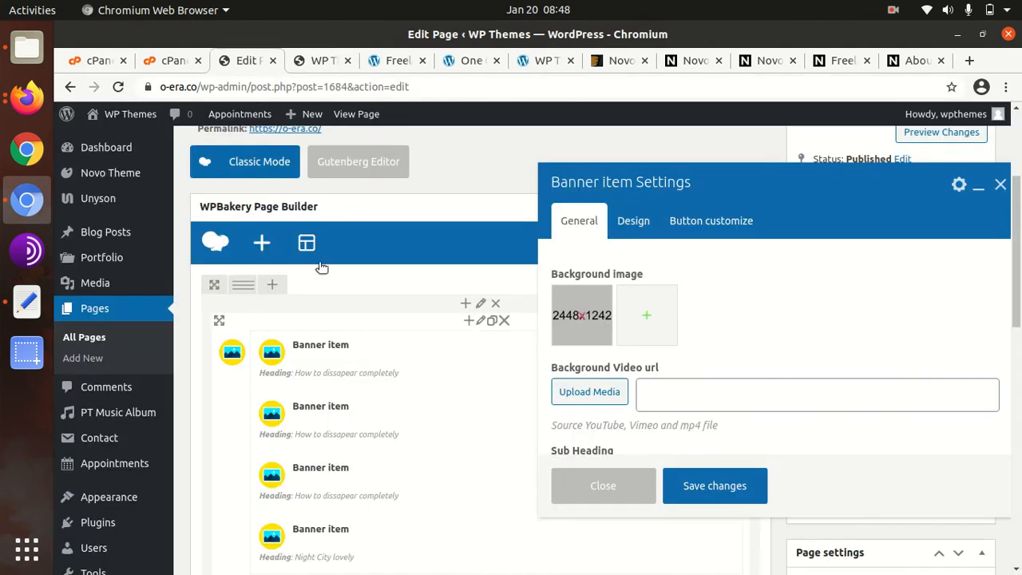
{"action": "left_click", "coordinate": [583, 317]}
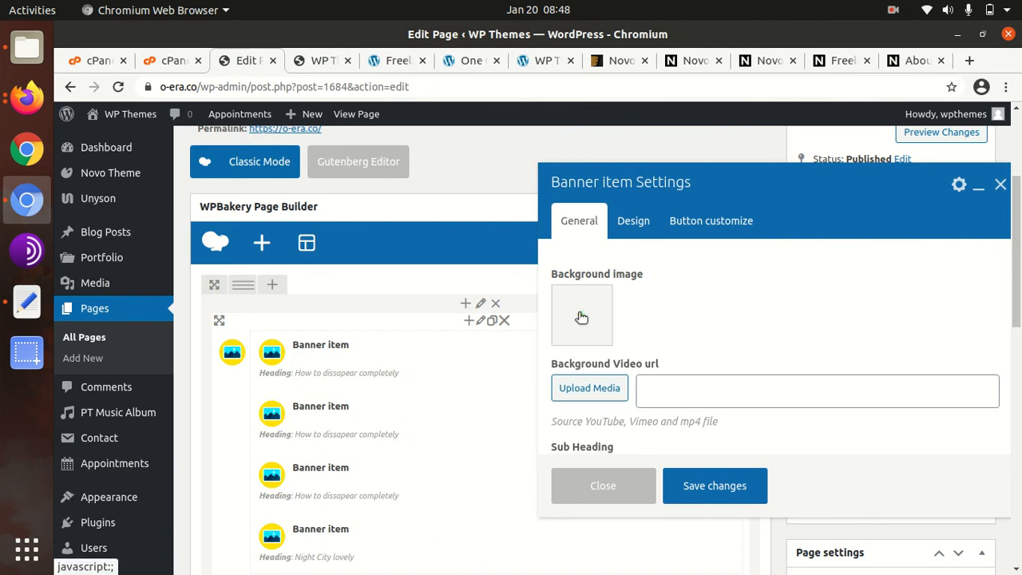
{"action": "left_click", "coordinate": [583, 318]}
- Upload slide4.jpg from the Downloads folder and set it as the Banner item's background image
{"action": "left_click", "coordinate": [531, 365]}
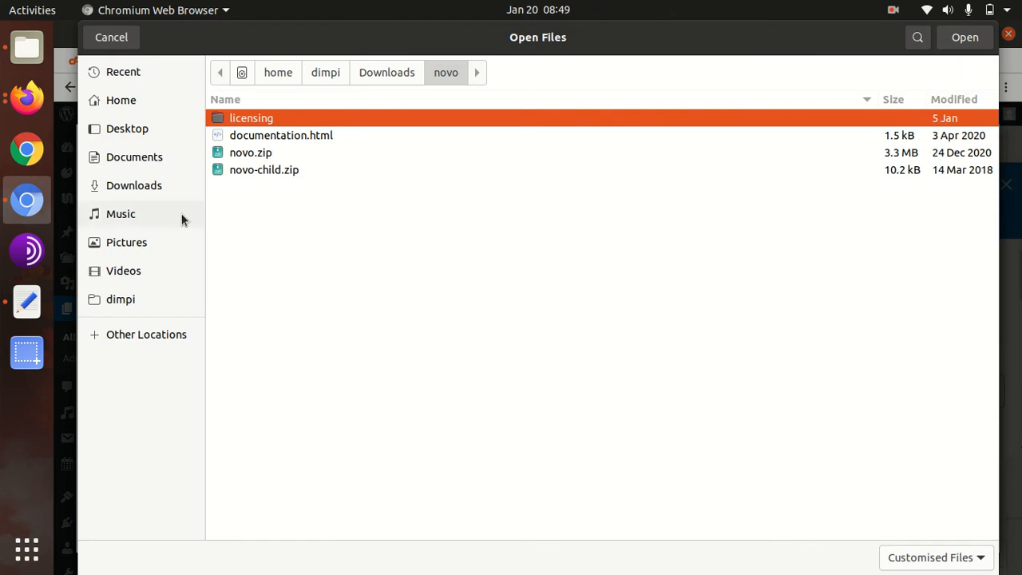
{"action": "left_click", "coordinate": [140, 188]}
{"action": "left_click", "coordinate": [270, 139]}
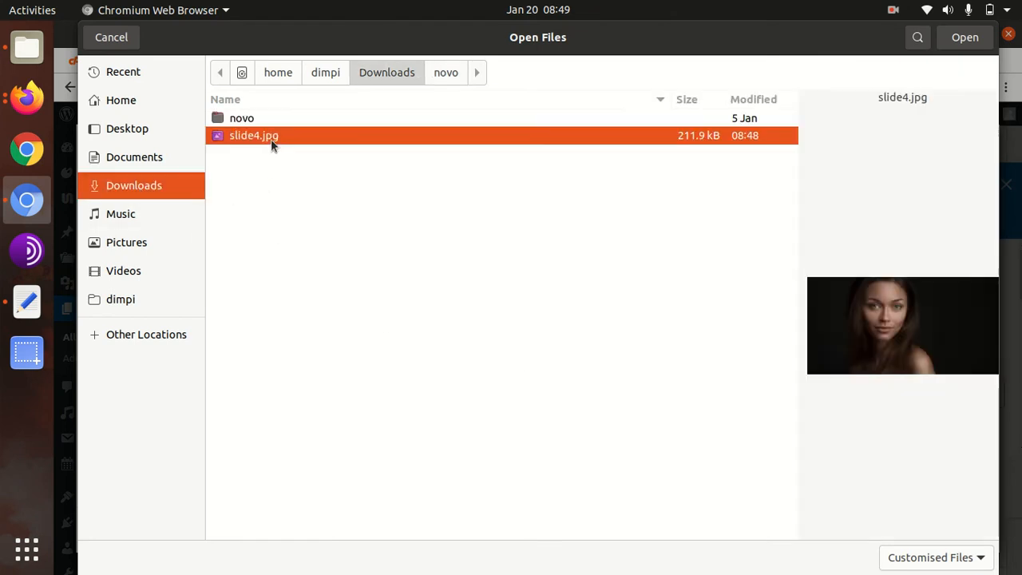
{"action": "left_click", "coordinate": [962, 40]}
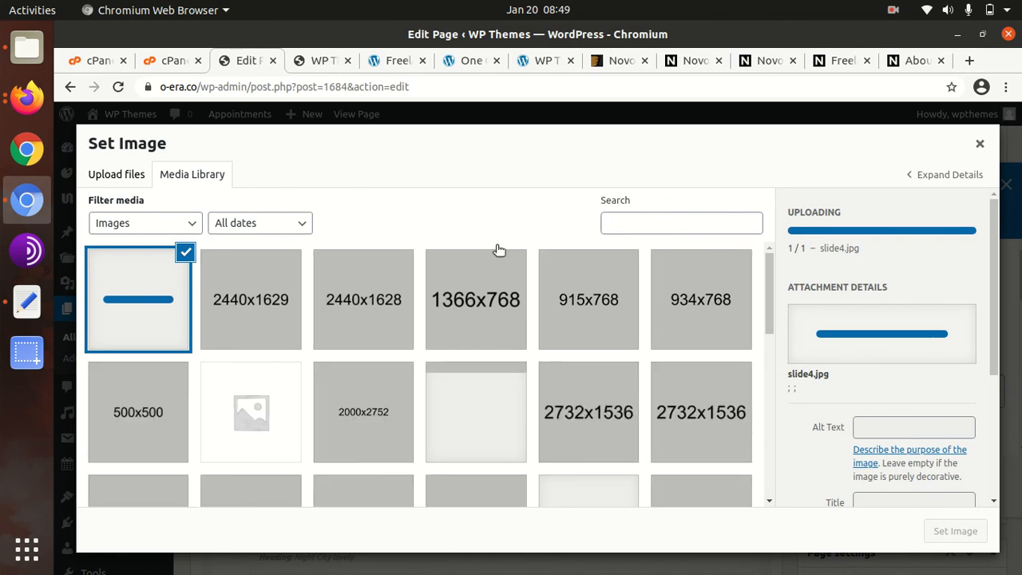
{"action": "scroll", "coordinate": [335, 311], "scroll_direction": "down", "scroll_amount": 5}
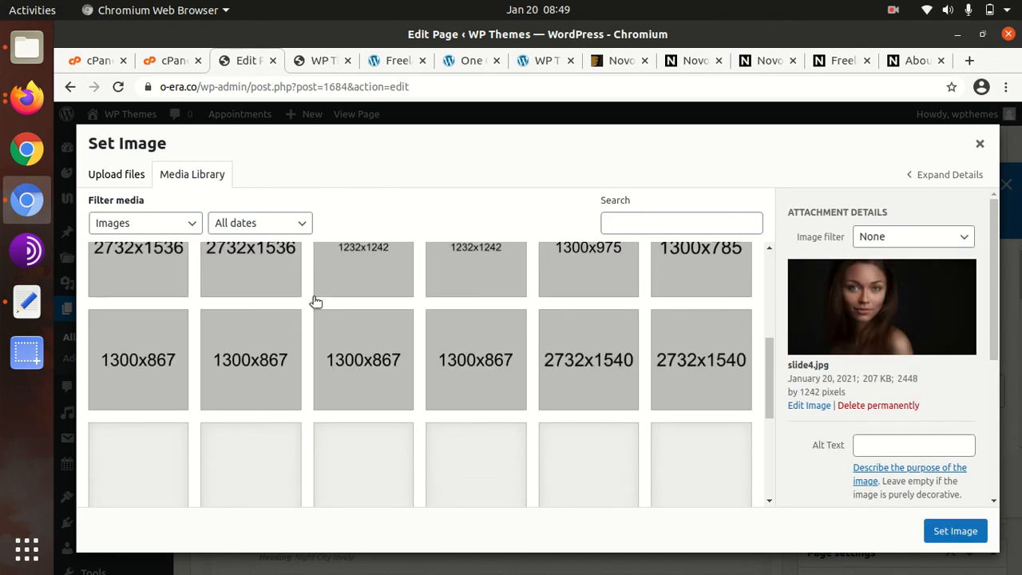
{"action": "scroll", "coordinate": [316, 301], "scroll_direction": "up", "scroll_amount": 5}
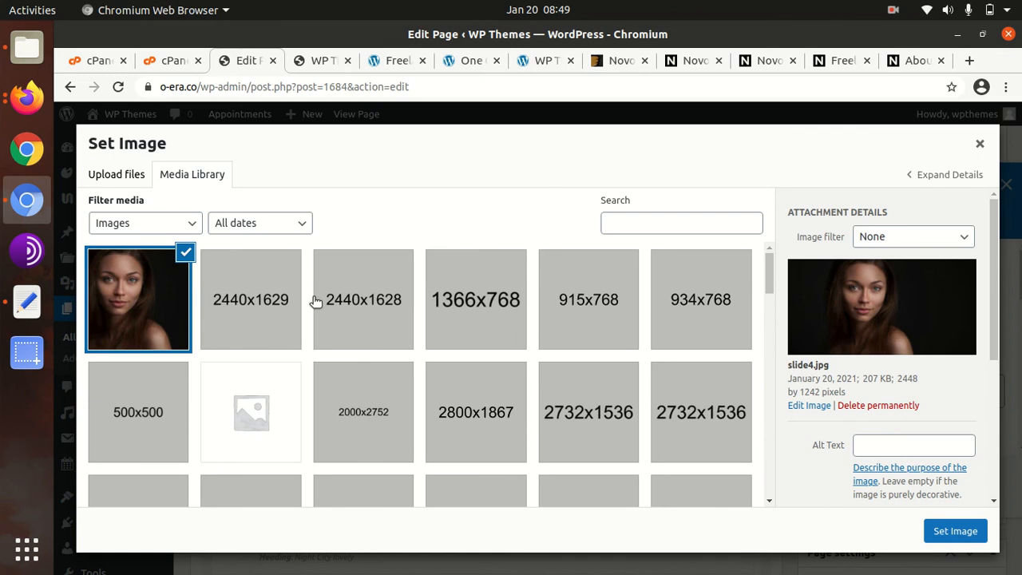
{"action": "left_click", "coordinate": [953, 532]}
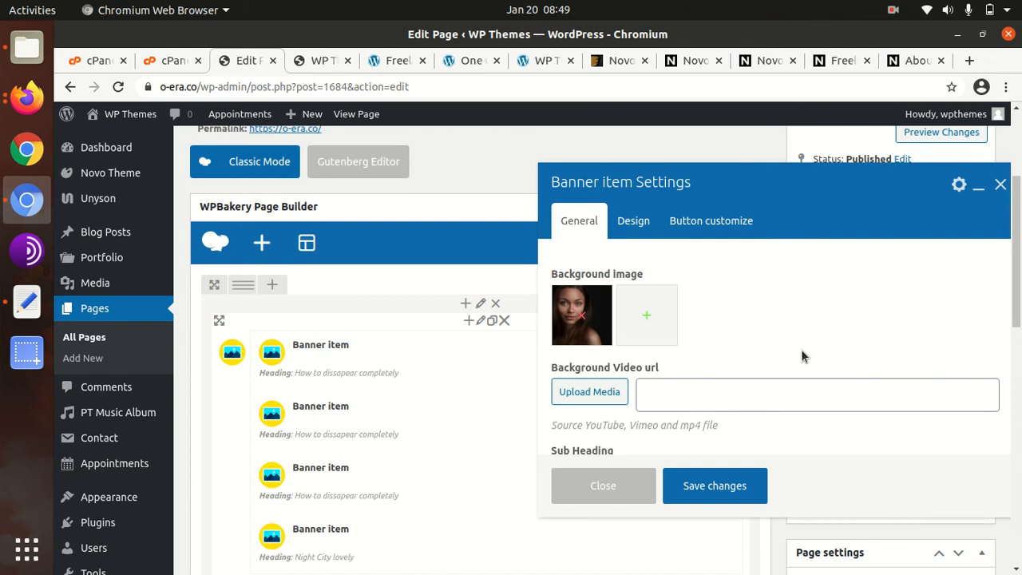
- Save the Banner item settings and update the Home page
{"action": "left_click", "coordinate": [698, 486]}
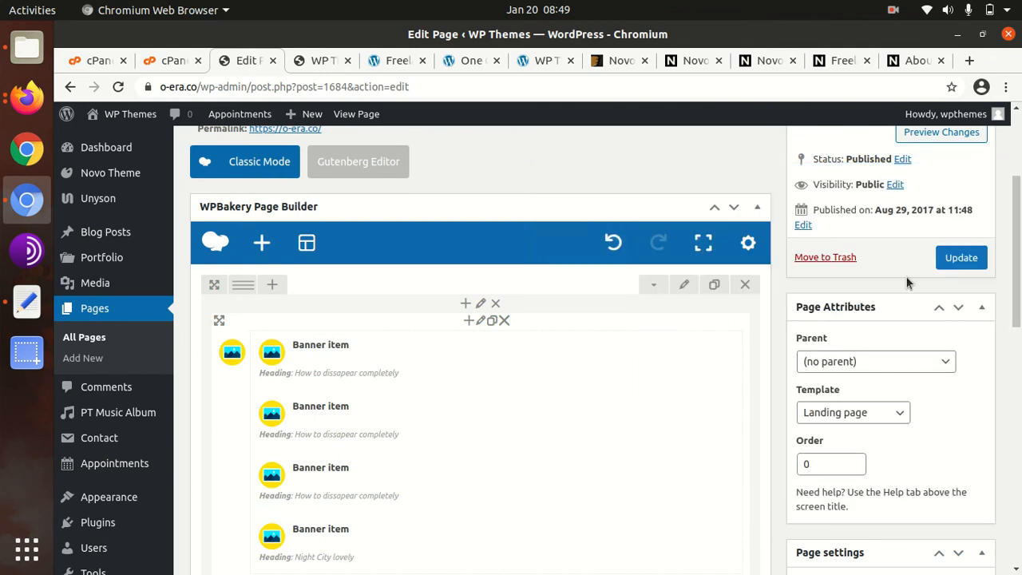
{"action": "left_click", "coordinate": [959, 261]}
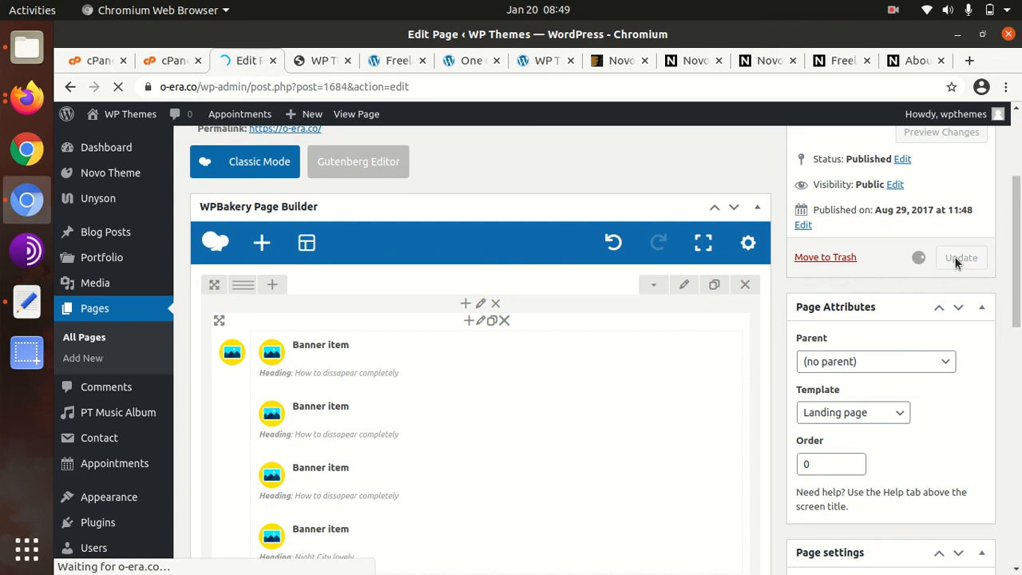
{"action": "scroll", "coordinate": [421, 382], "scroll_direction": "down", "scroll_amount": 3}
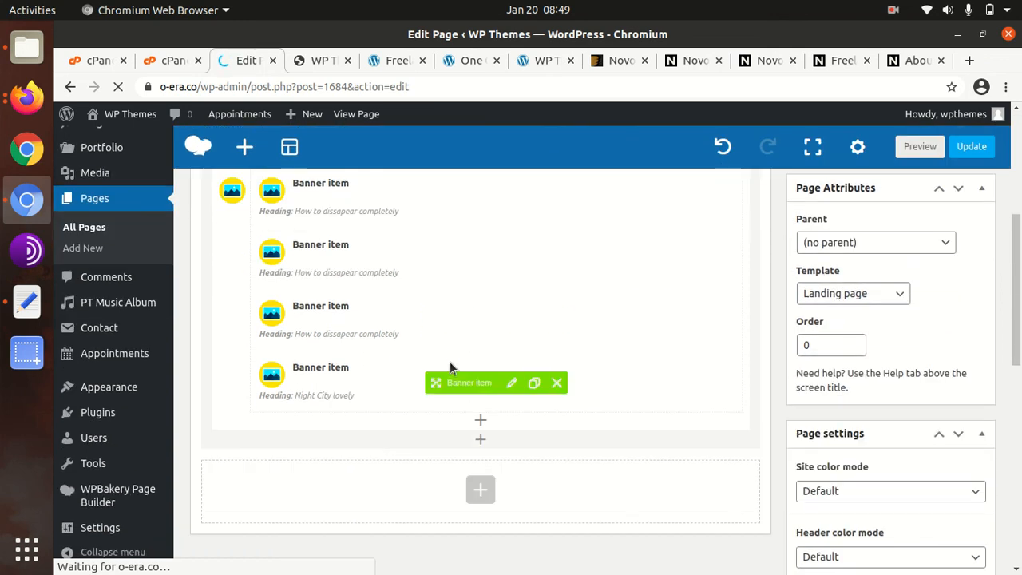
- View the updated Home page in a new tab and advance the slider to the first banner
{"action": "scroll", "coordinate": [448, 366], "scroll_direction": "up", "scroll_amount": 4}
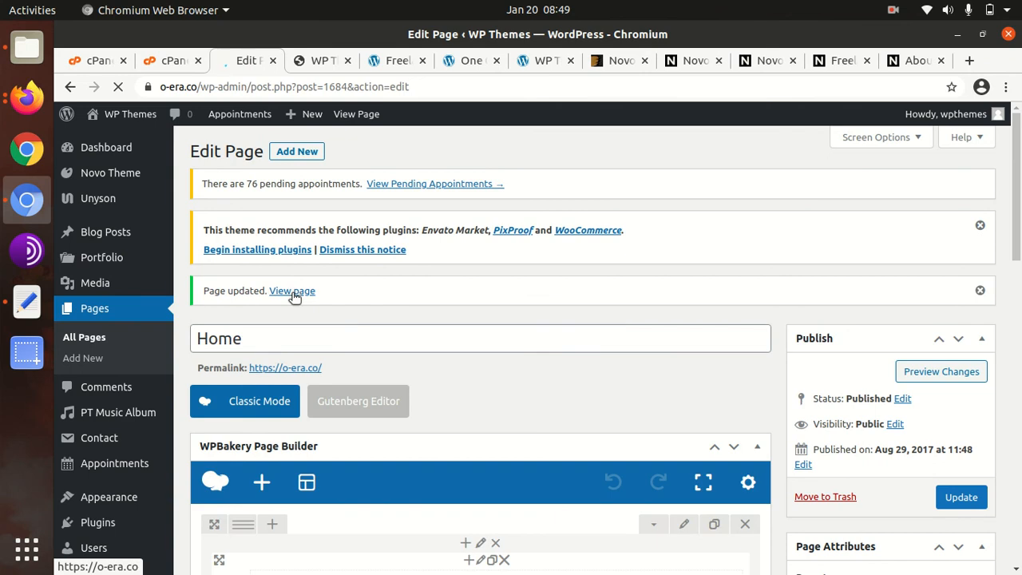
{"action": "middle_click", "coordinate": [292, 292]}
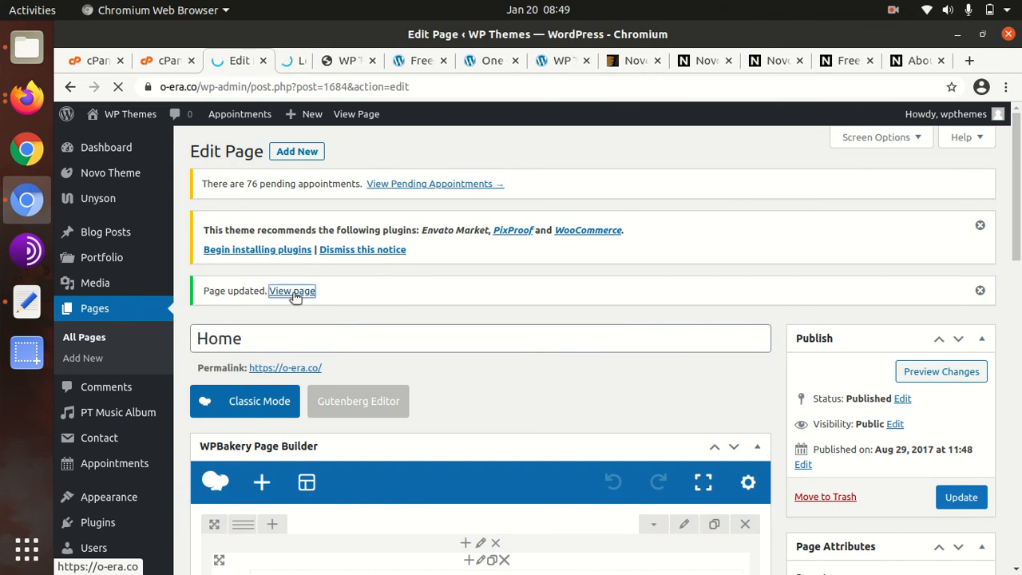
{"action": "left_click", "coordinate": [296, 62]}
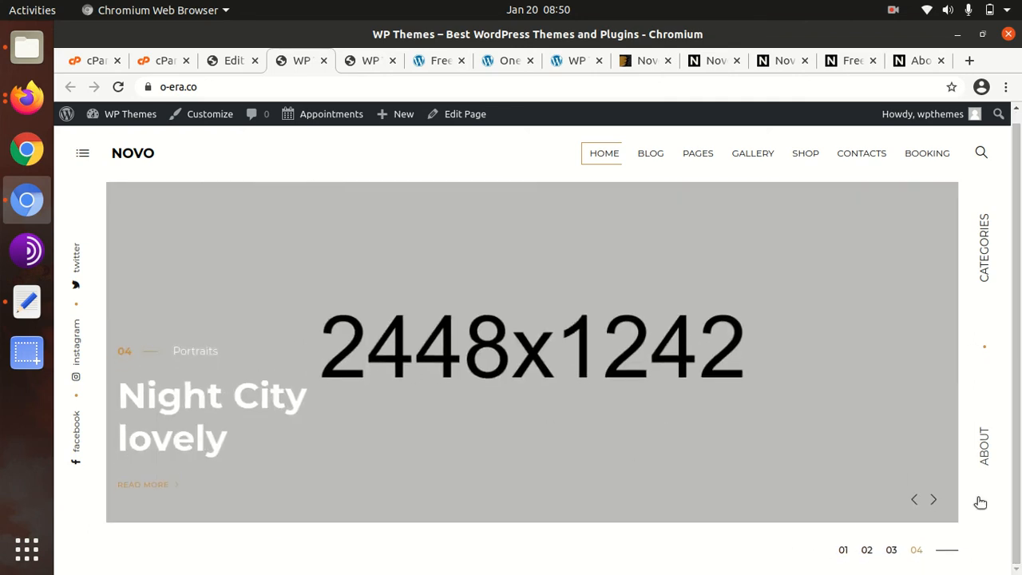
{"action": "left_click", "coordinate": [934, 500]}
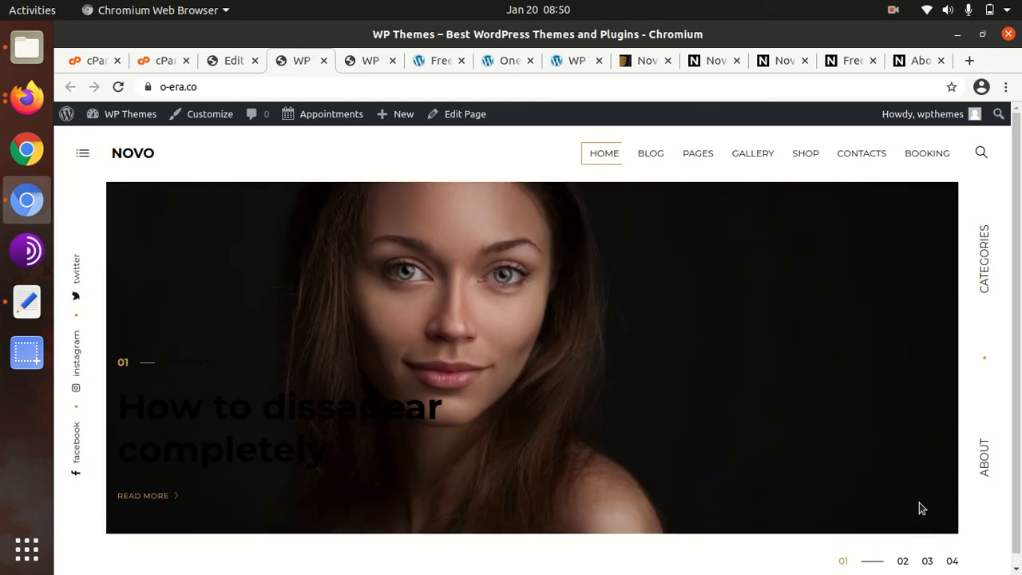
- Return to the demo's page info in Firefox and check the media entries from slide4.jpg down to slide18.jpg
{"action": "left_click", "coordinate": [27, 97]}
{"action": "left_click", "coordinate": [254, 230]}
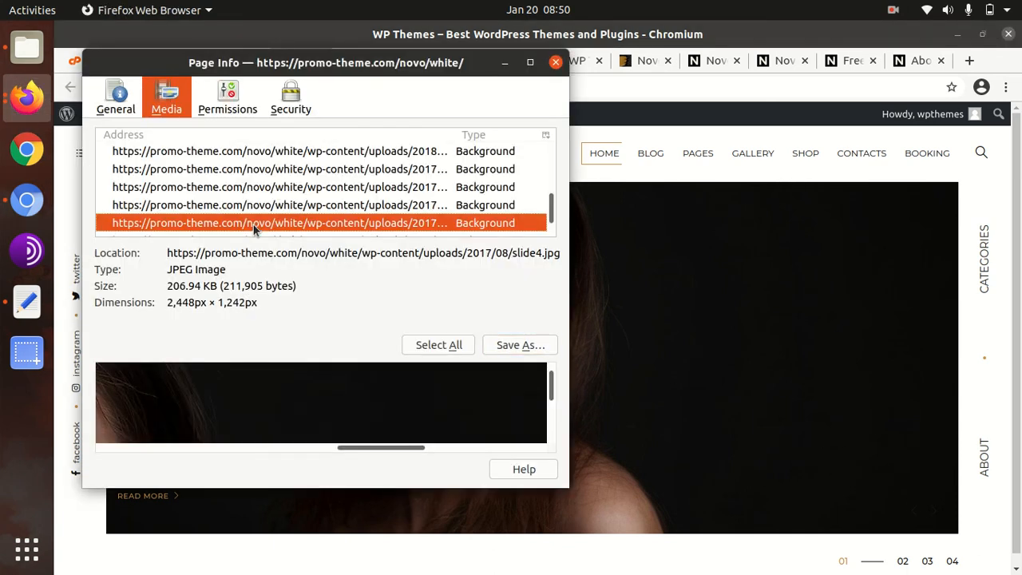
{"action": "key", "text": "Down"}
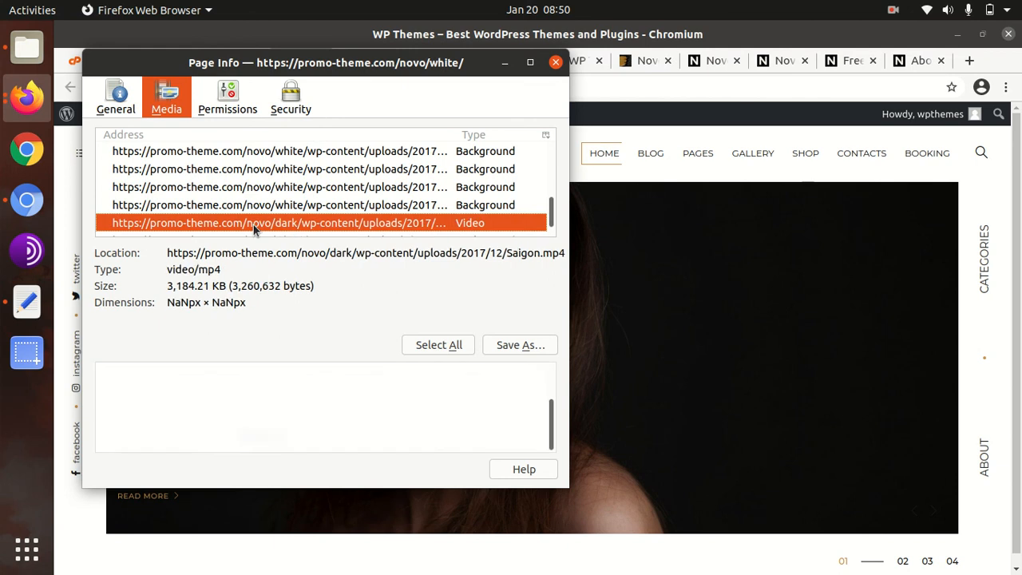
{"action": "key", "text": "Down"}
{"action": "key", "text": "Down"}
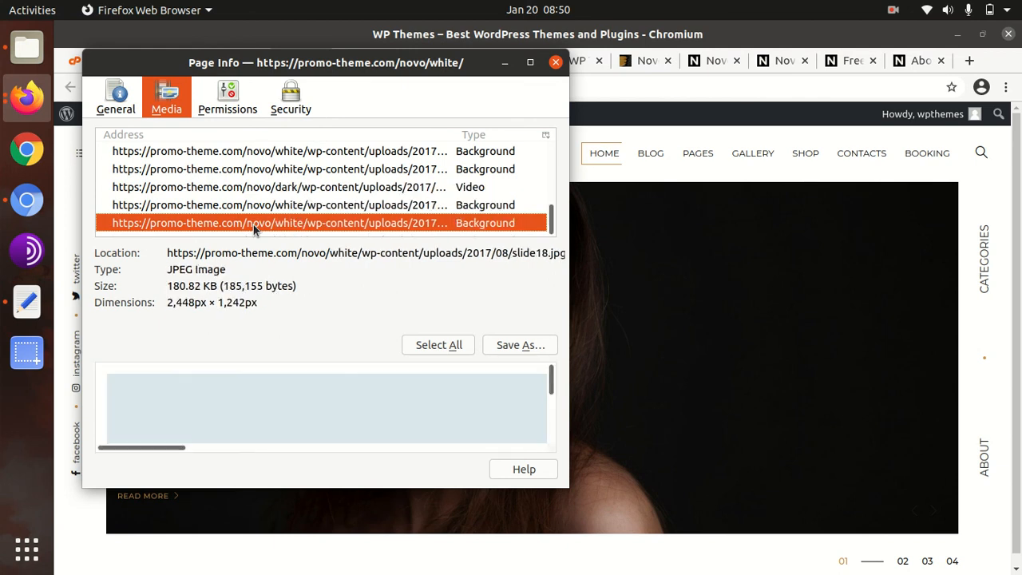
- Examine the demo's page info media entries from slide18.jpg back up to the first icon entry, checking each preview
{"action": "key", "text": "Up"}
{"action": "key", "text": "Up"}
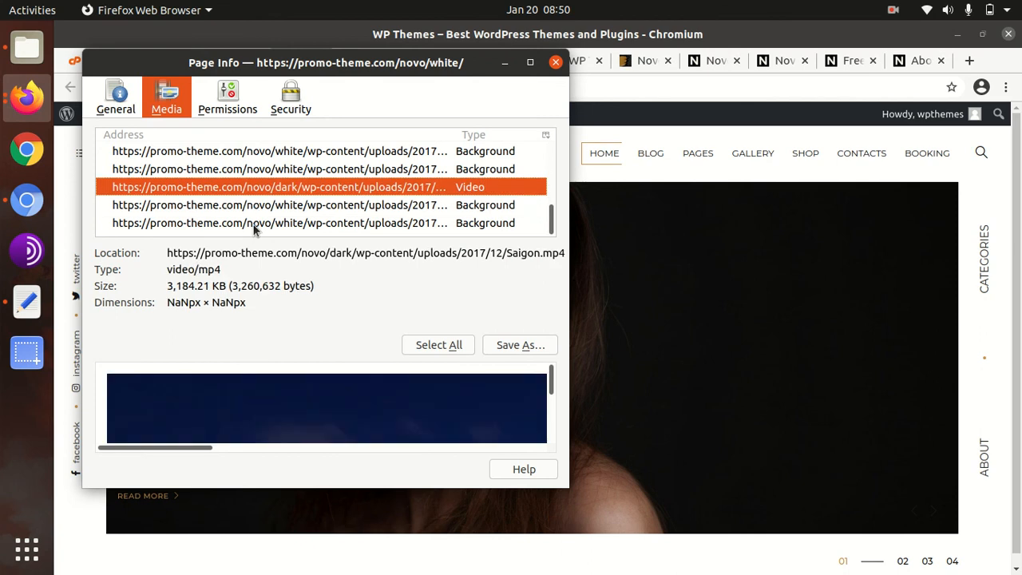
{"action": "key", "text": "Up"}
{"action": "key", "text": "Up"}
{"action": "key", "text": "Up"}
{"action": "key", "text": "Up"}
{"action": "key", "text": "Up"}
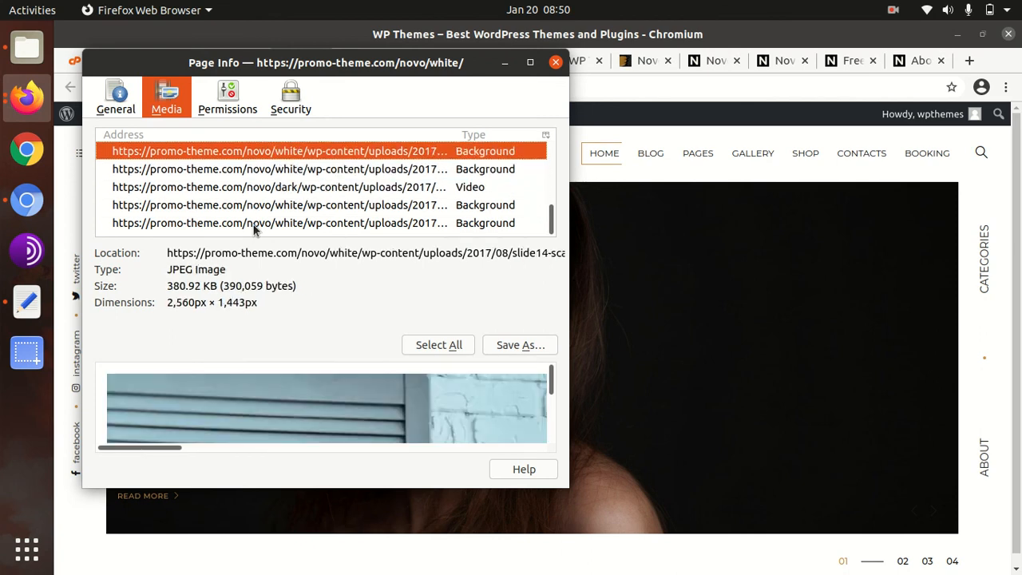
{"action": "key", "text": "Up"}
{"action": "key", "text": "Up"}
{"action": "key", "text": "Up"}
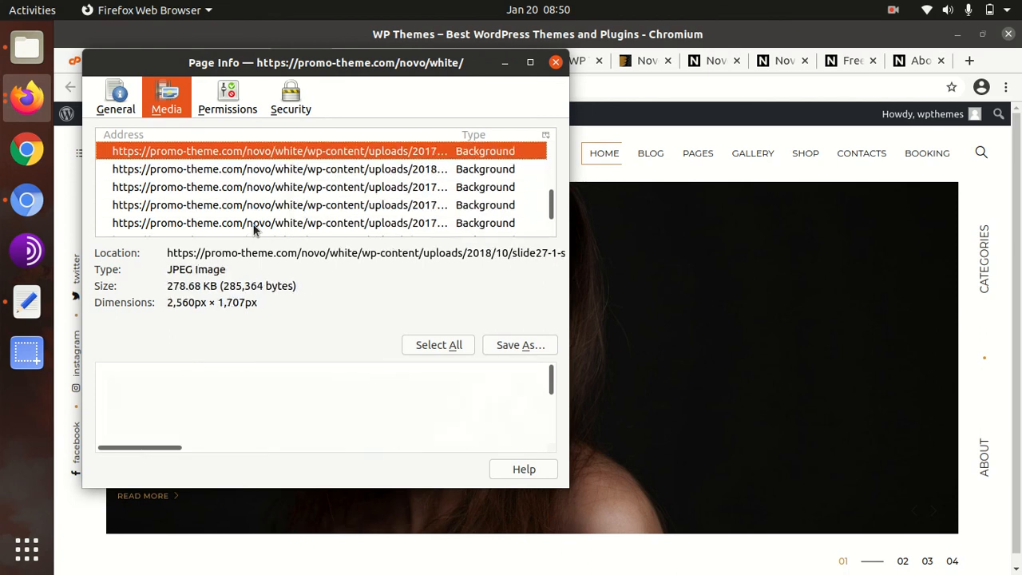
{"action": "key", "text": "Up"}
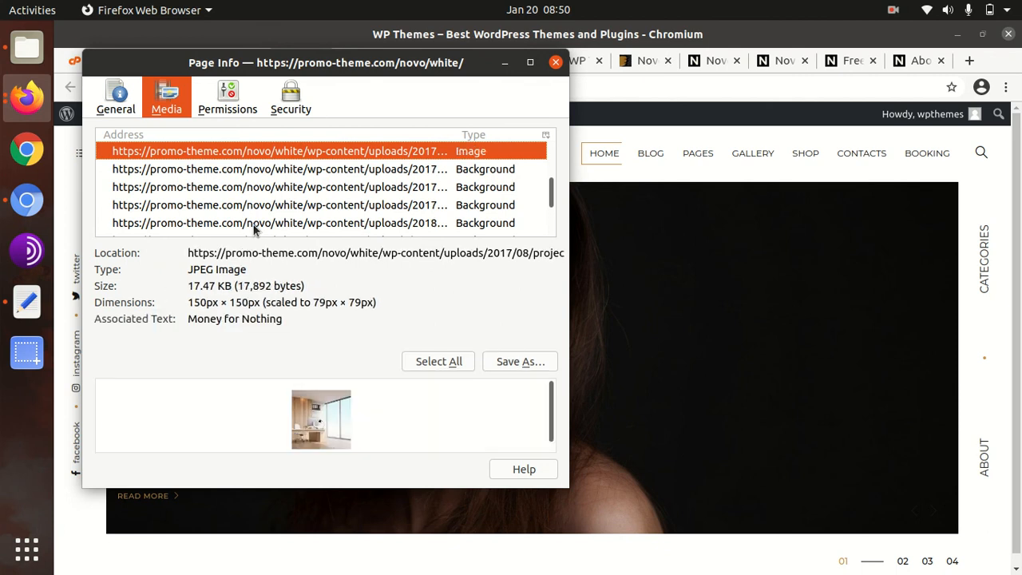
{"action": "key", "text": "Up"}
{"action": "key", "text": "Up"}
{"action": "key", "text": "Up"}
{"action": "key", "text": "Up"}
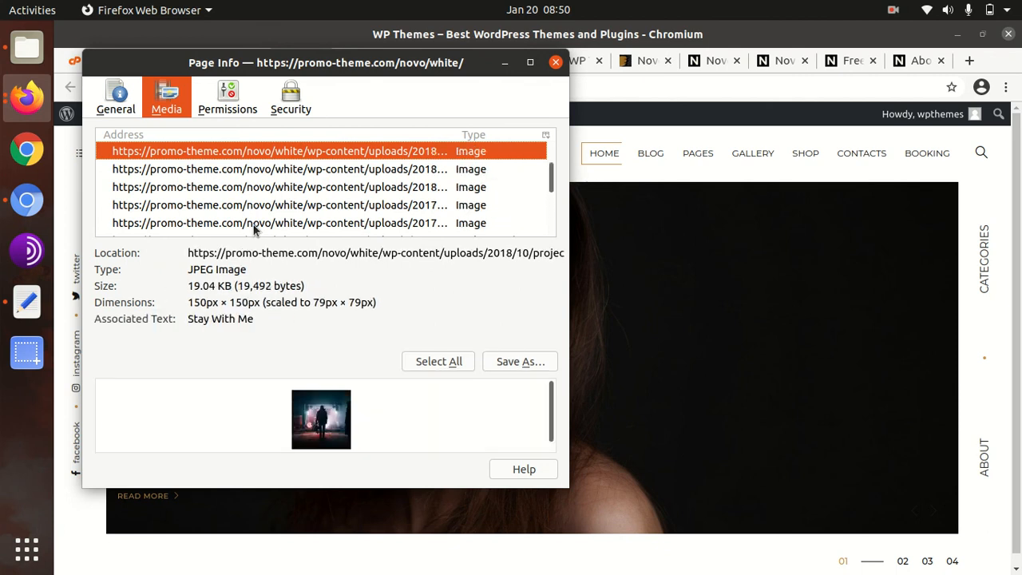
{"action": "key", "text": "Up"}
{"action": "key", "text": "Up"}
{"action": "key", "text": "Up"}
{"action": "key", "text": "Up"}
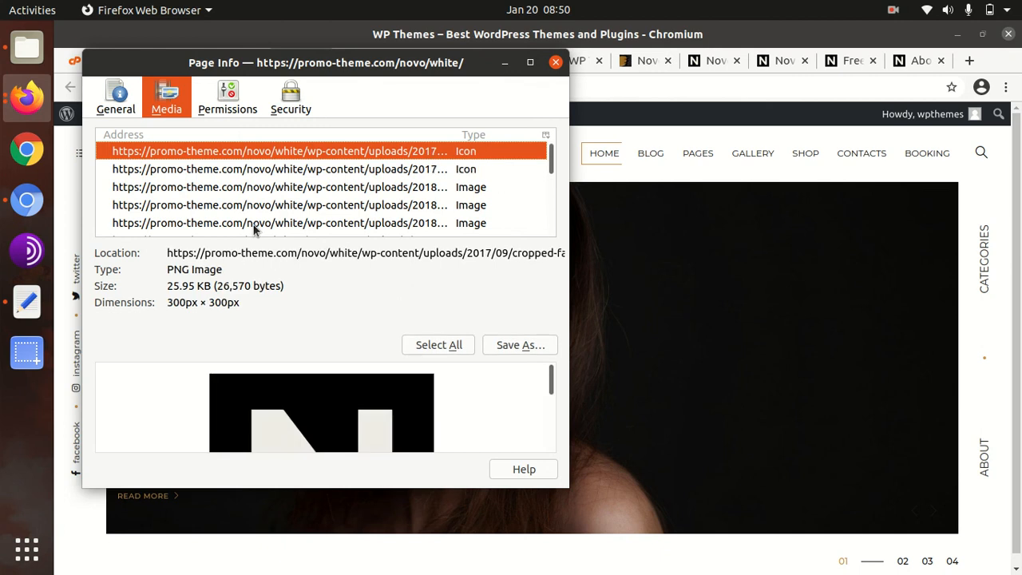
- Go back down the media entries to project35.jpg, examining the previews of price-list8 and project35.jpg closely
{"action": "key", "text": "Down"}
{"action": "key", "text": "Down"}
{"action": "key", "text": "Down"}
{"action": "key", "text": "Down"}
{"action": "key", "text": "Down"}
{"action": "key", "text": "Down"}
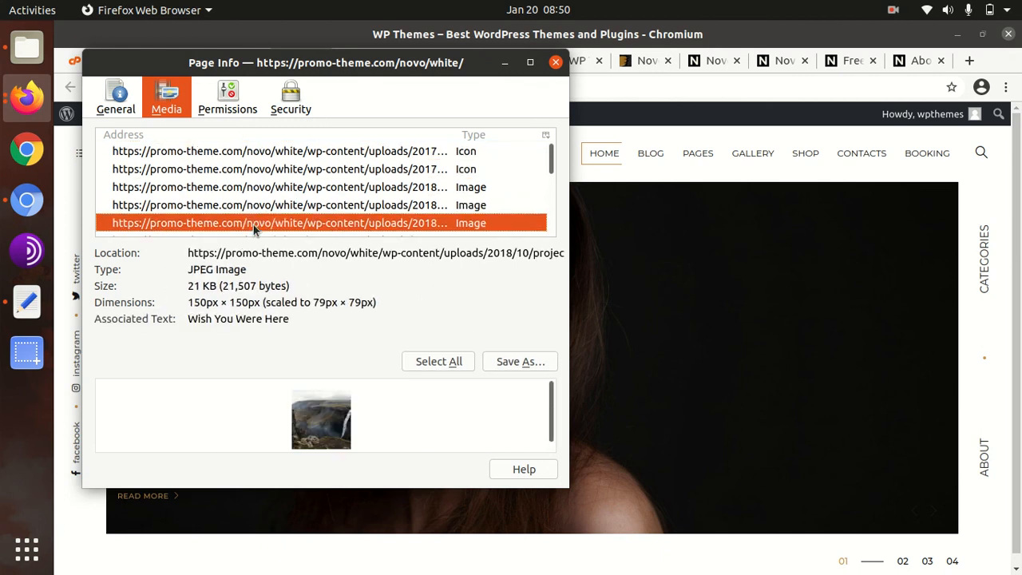
{"action": "key", "text": "Down"}
{"action": "key", "text": "Down"}
{"action": "key", "text": "Down"}
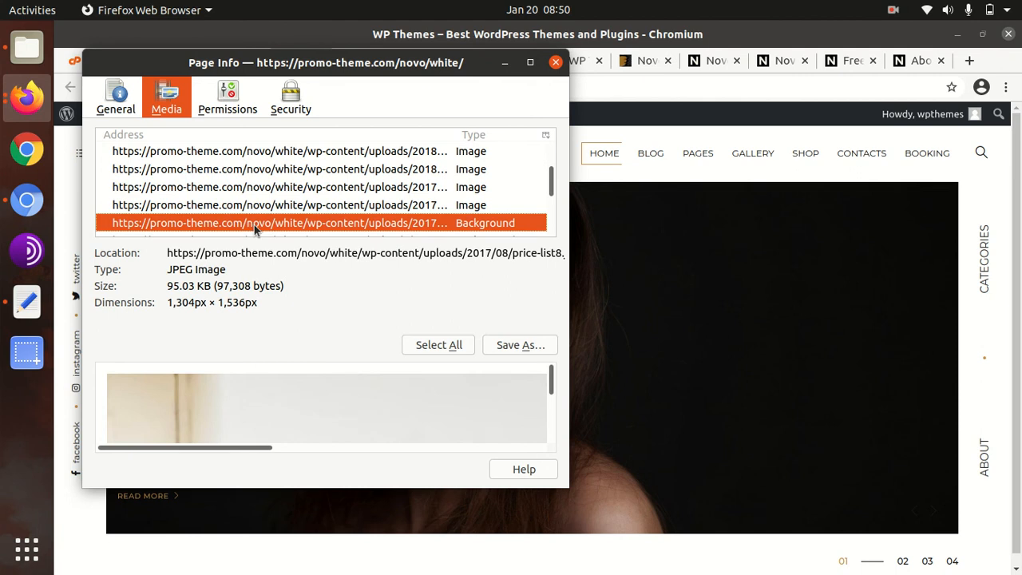
{"action": "left_click_drag", "start_coordinate": [194, 450], "coordinate": [312, 448]}
{"action": "scroll", "coordinate": [236, 375], "scroll_direction": "down", "scroll_amount": 5}
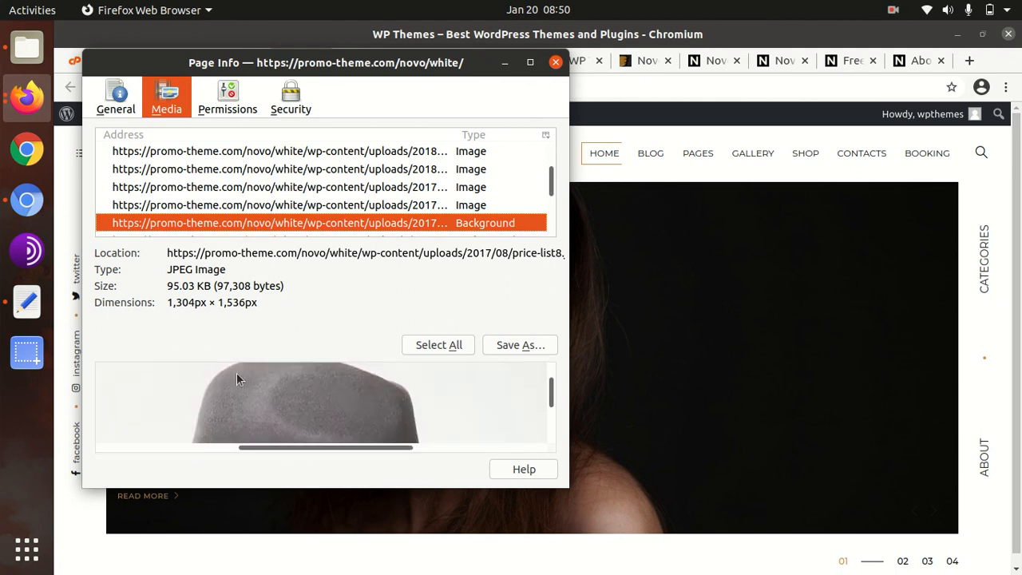
{"action": "scroll", "coordinate": [236, 372], "scroll_direction": "down", "scroll_amount": 3}
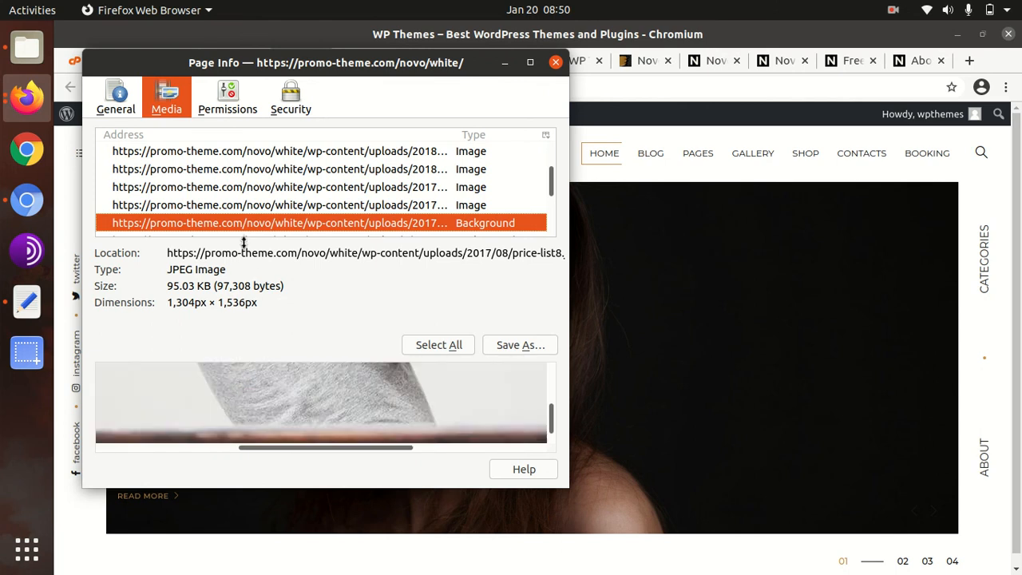
{"action": "key", "text": "Down"}
{"action": "scroll", "coordinate": [203, 371], "scroll_direction": "down", "scroll_amount": 6}
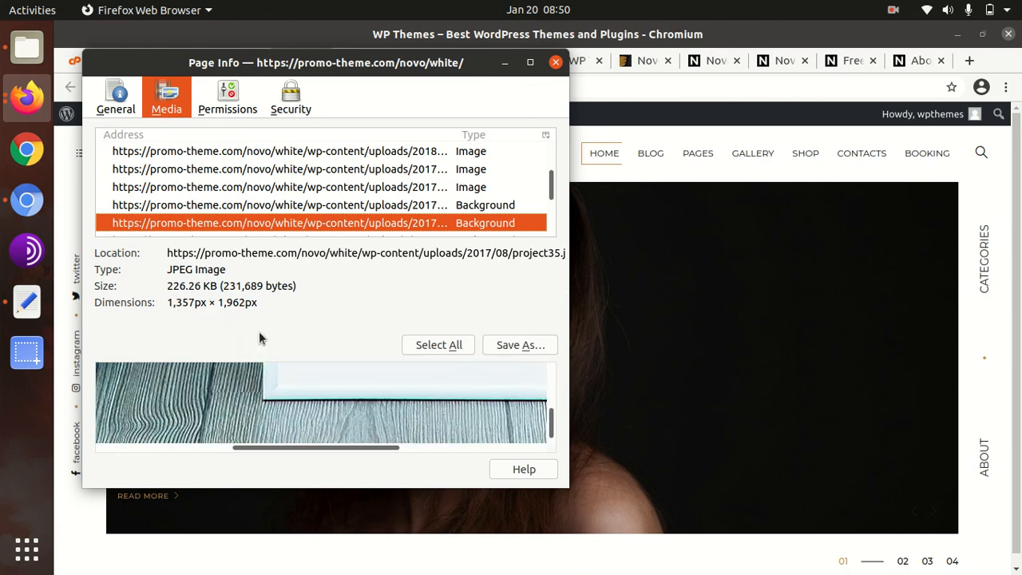
- Switch to the Novo demo in Chromium and compare its third slide with the media entries in Firefox's page info
{"action": "left_click", "coordinate": [504, 62]}
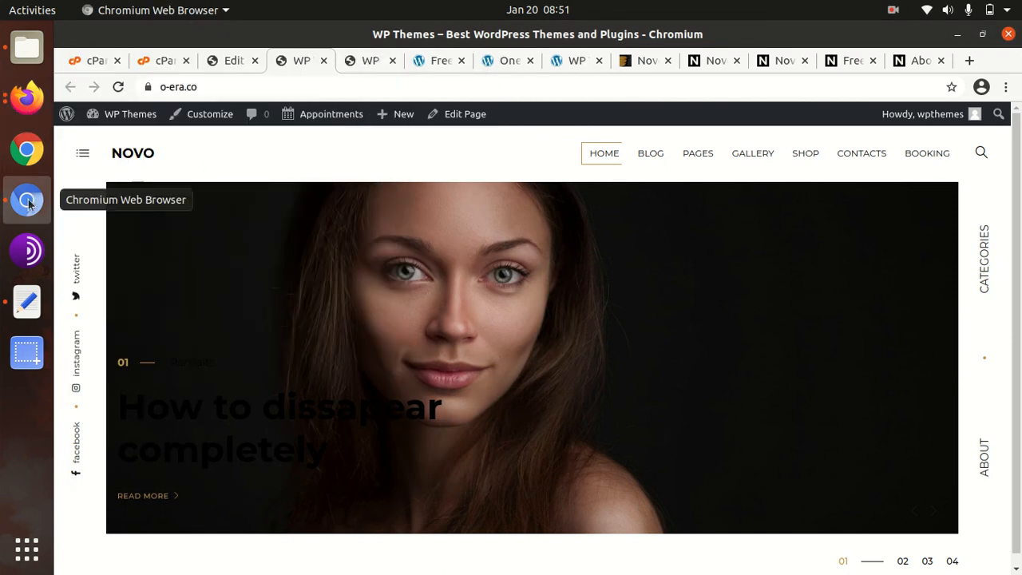
{"action": "left_click", "coordinate": [774, 67]}
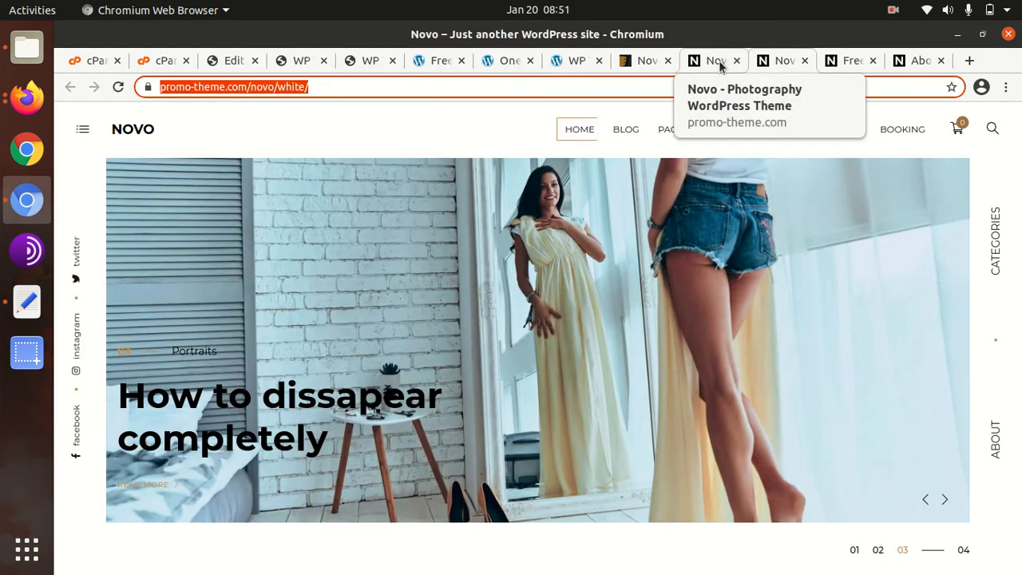
{"action": "right_click", "coordinate": [353, 259]}
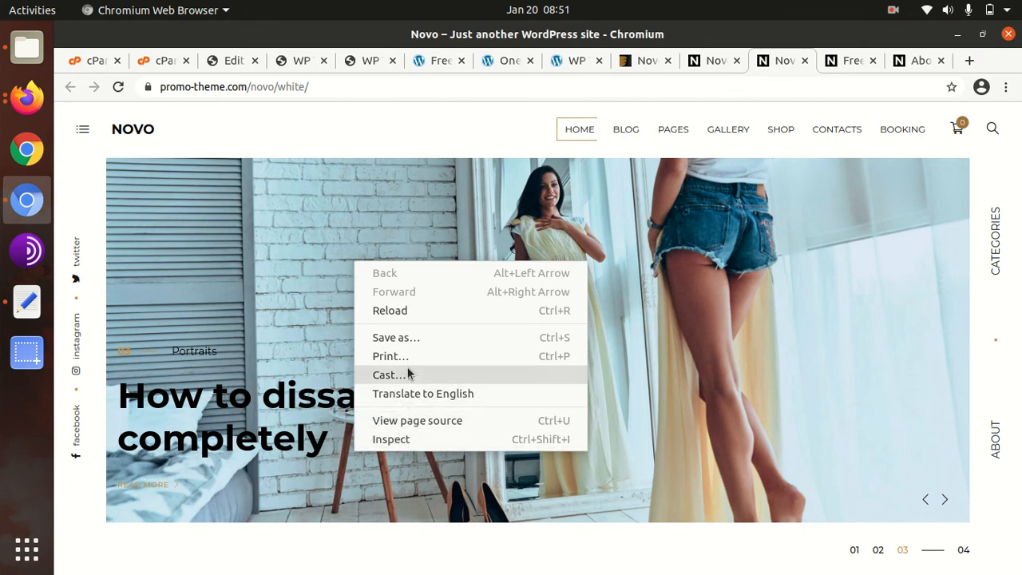
{"action": "left_click", "coordinate": [29, 103]}
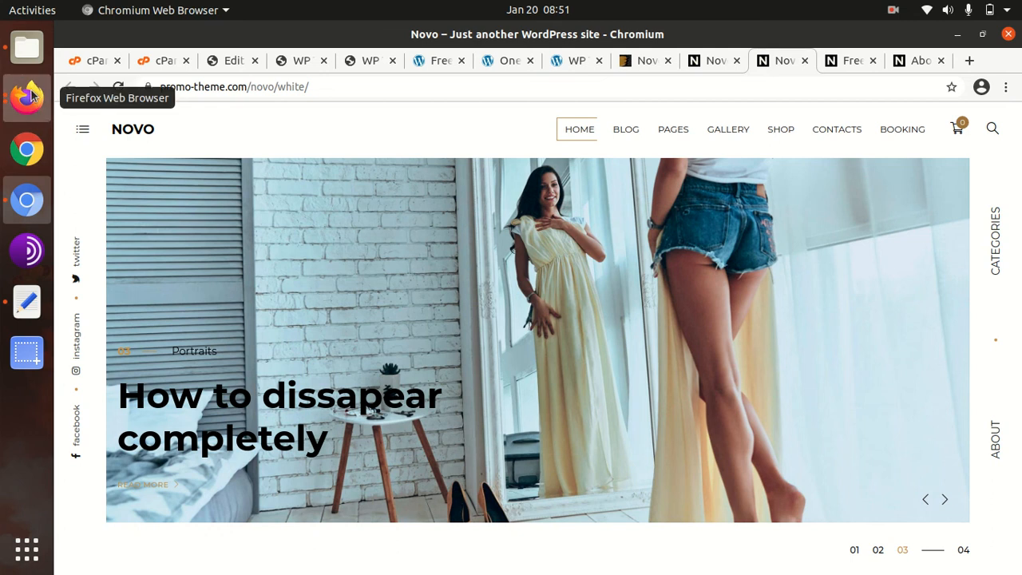
{"action": "left_click", "coordinate": [26, 98]}
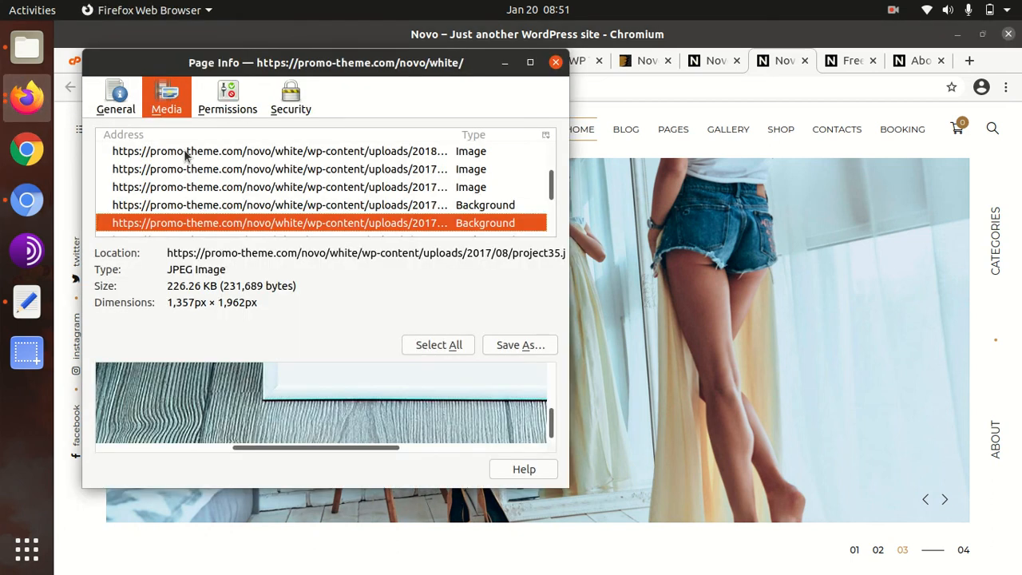
{"action": "left_click", "coordinate": [504, 63]}
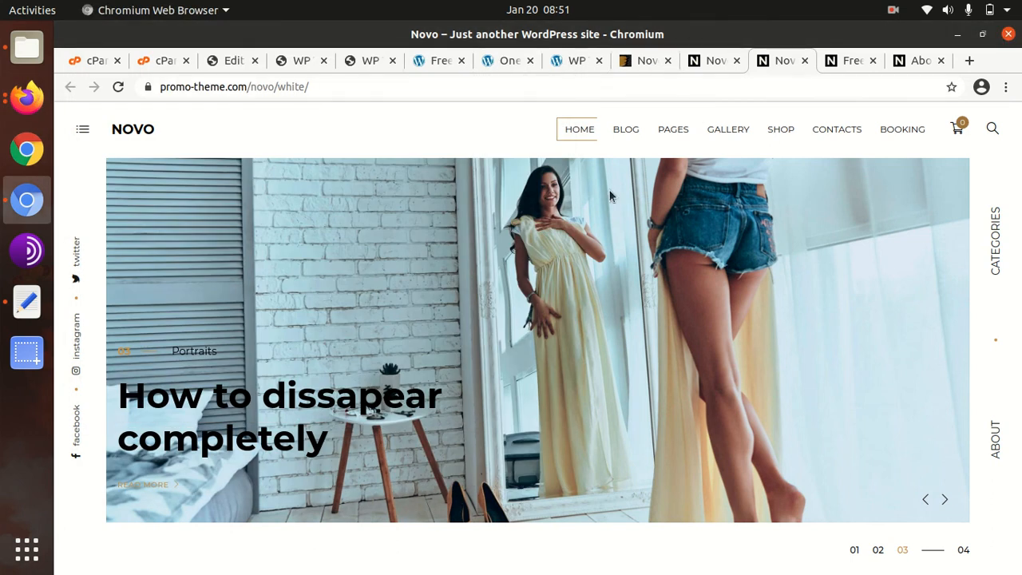
{"action": "left_click", "coordinate": [25, 96]}
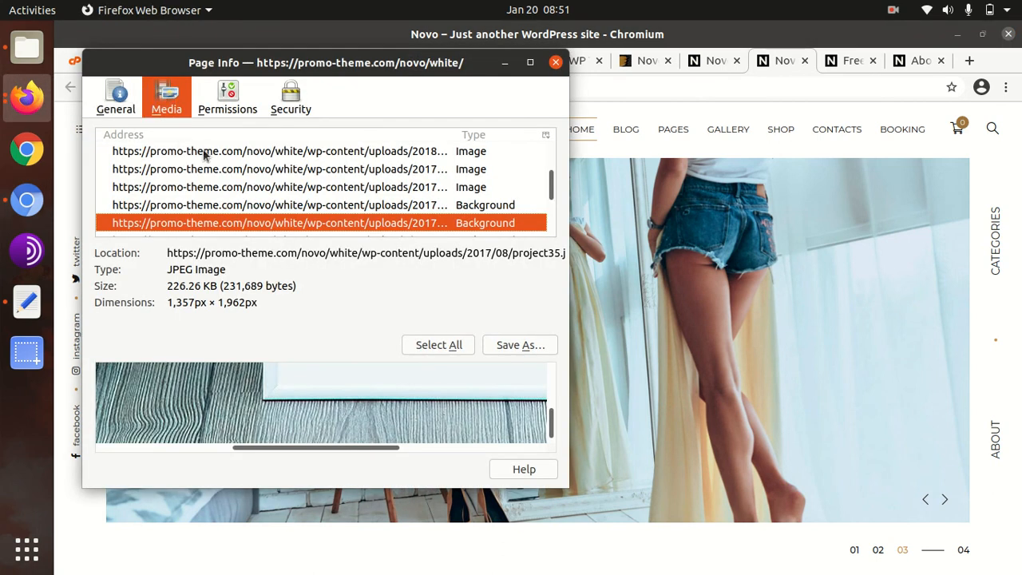
{"action": "left_click", "coordinate": [506, 64]}
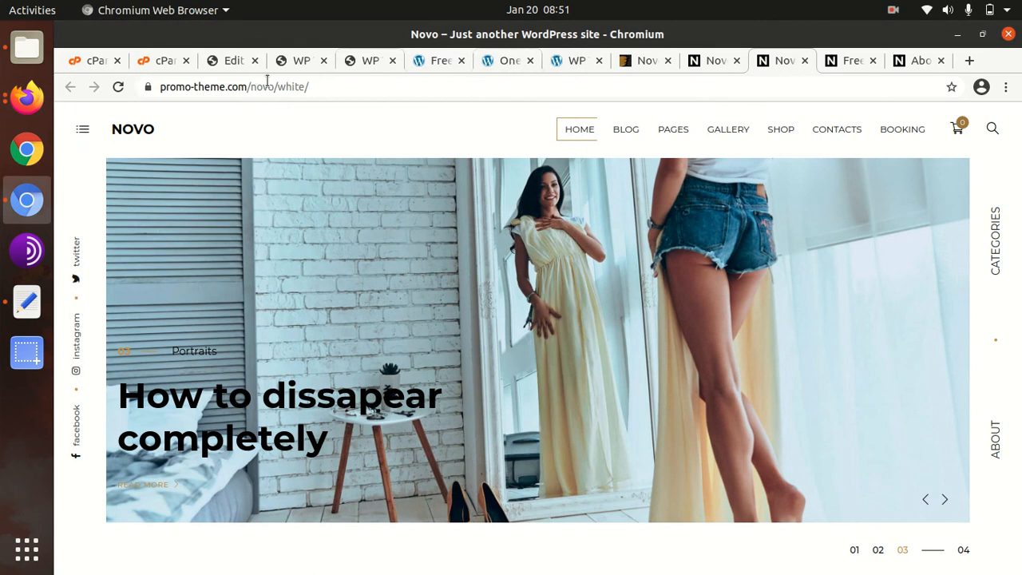
{"action": "left_click", "coordinate": [25, 96]}
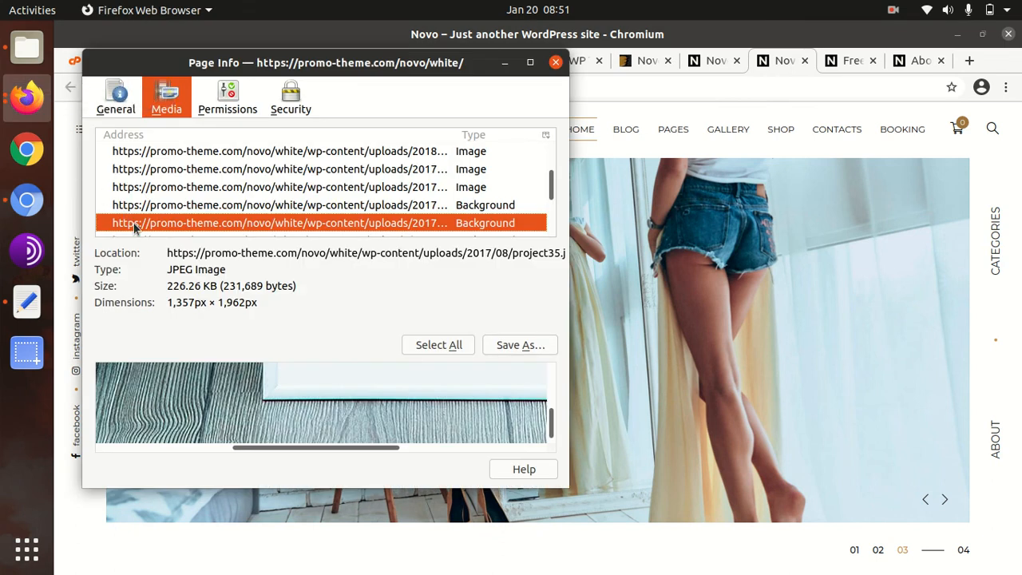
- Bring up the Novo demo page in Firefox and open its page info from the banner area
{"action": "left_click", "coordinate": [25, 102]}
{"action": "left_click", "coordinate": [114, 107]}
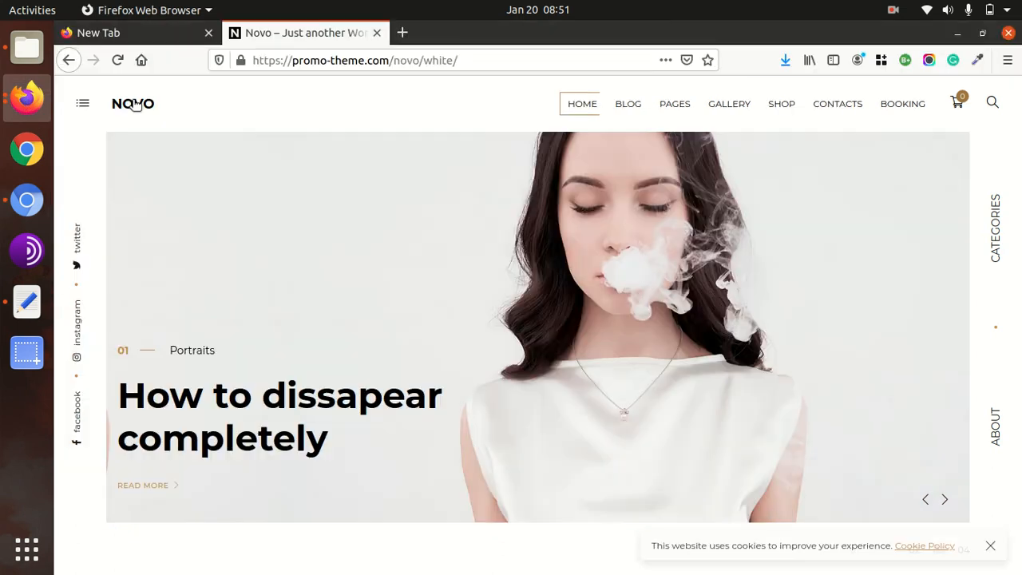
{"action": "right_click", "coordinate": [415, 240]}
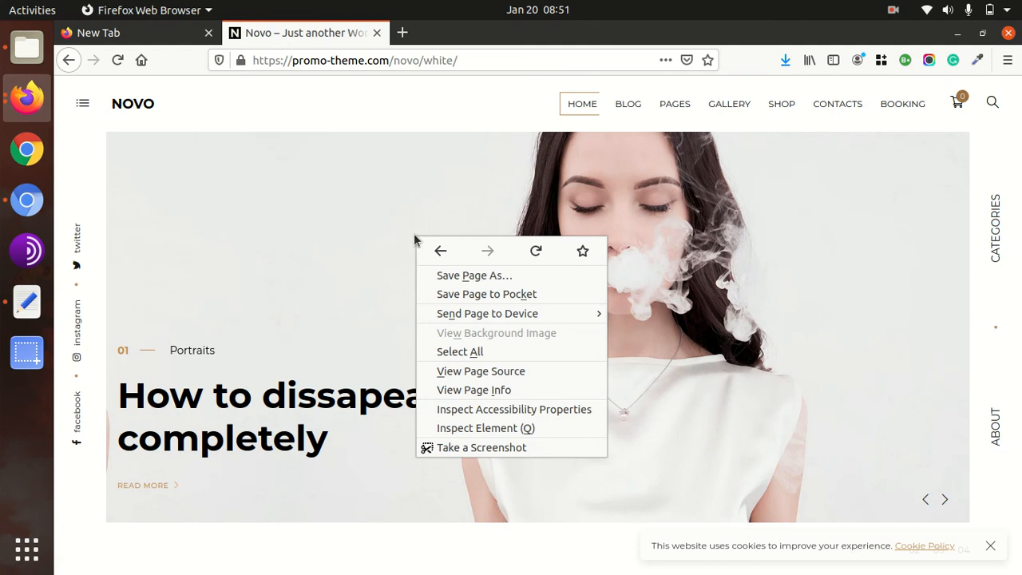
{"action": "left_click", "coordinate": [374, 261]}
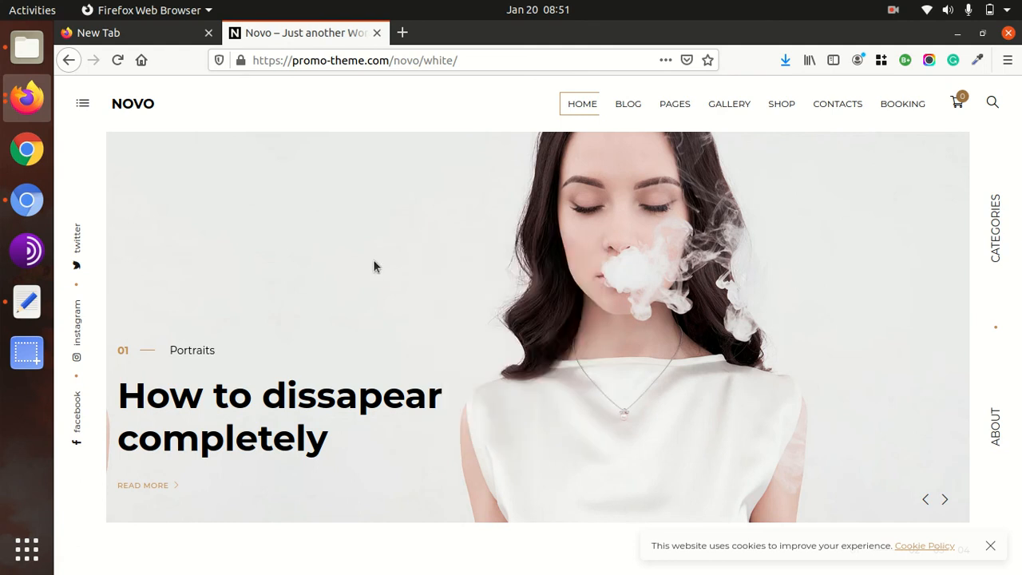
{"action": "right_click", "coordinate": [558, 270]}
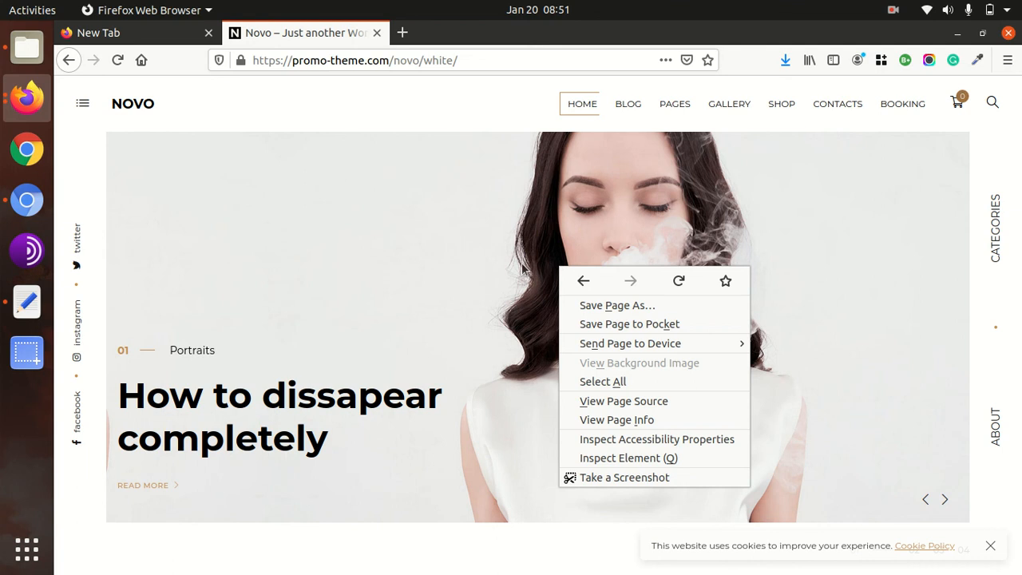
{"action": "left_click", "coordinate": [605, 421]}
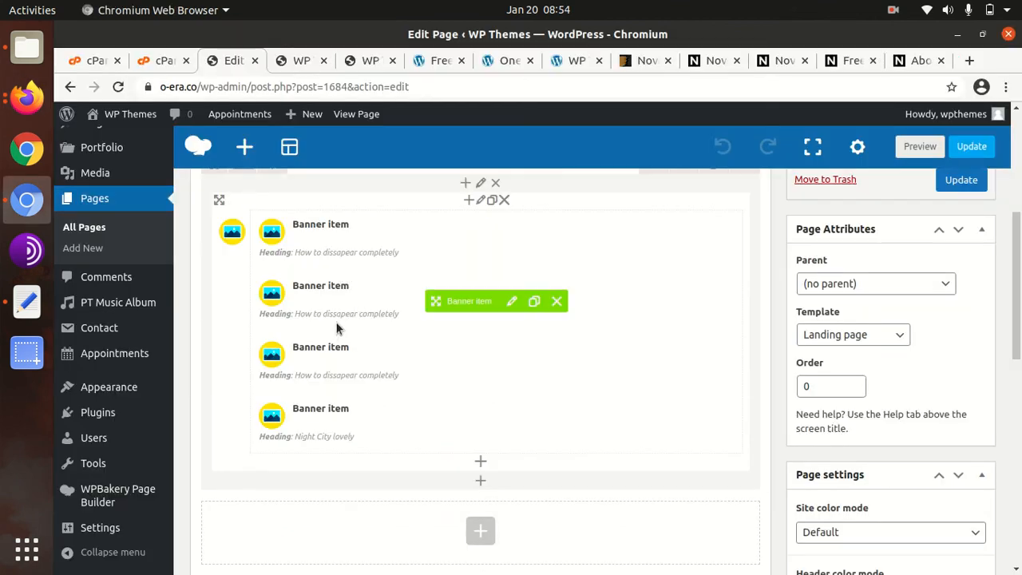
- In Chromium, replace the second Banner item's background image with slide14-scaled.jpg uploaded from the Downloads folder, and save the item
{"action": "left_click", "coordinate": [513, 302]}
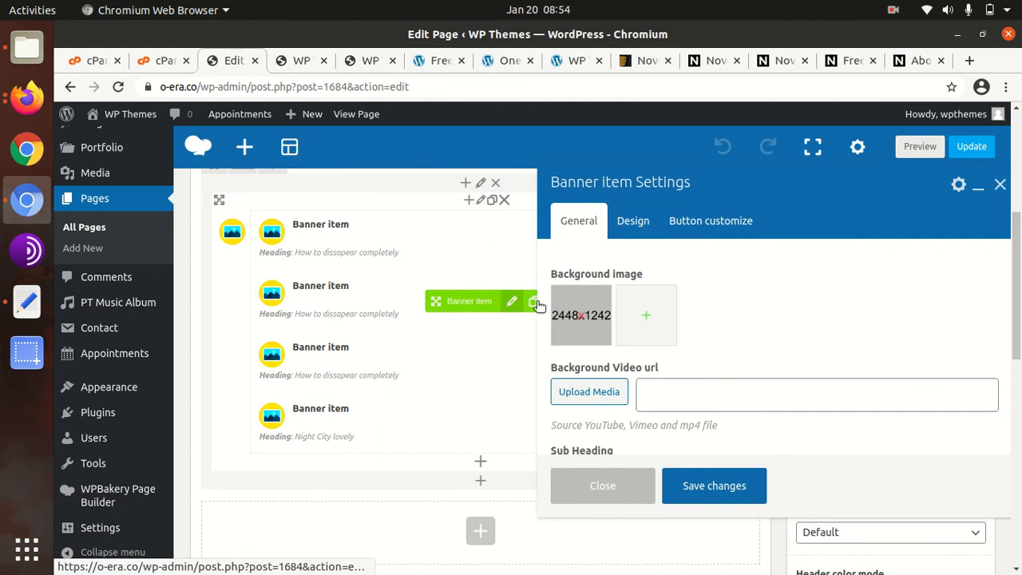
{"action": "left_click", "coordinate": [581, 316]}
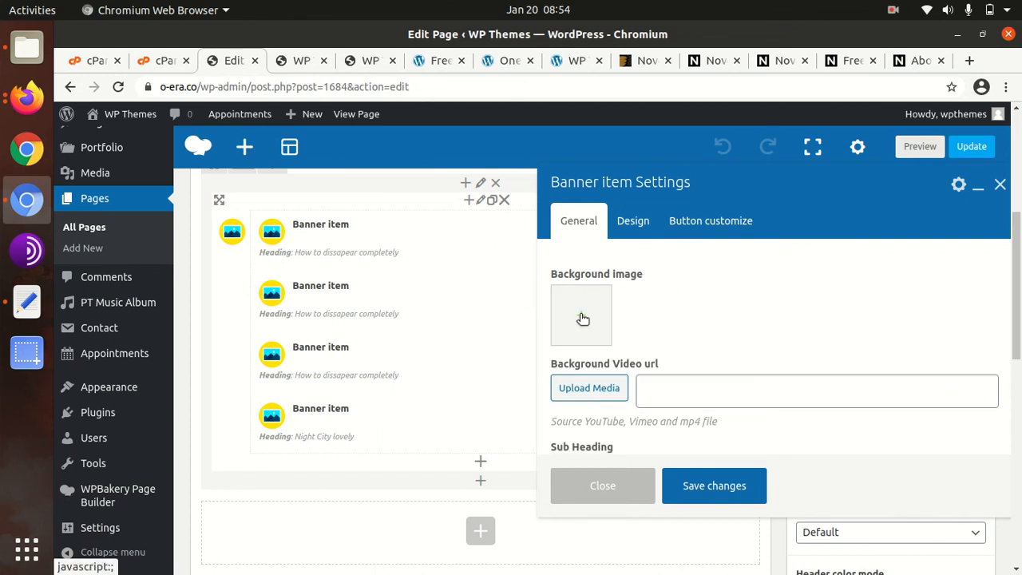
{"action": "left_click", "coordinate": [582, 317]}
{"action": "left_click", "coordinate": [127, 182]}
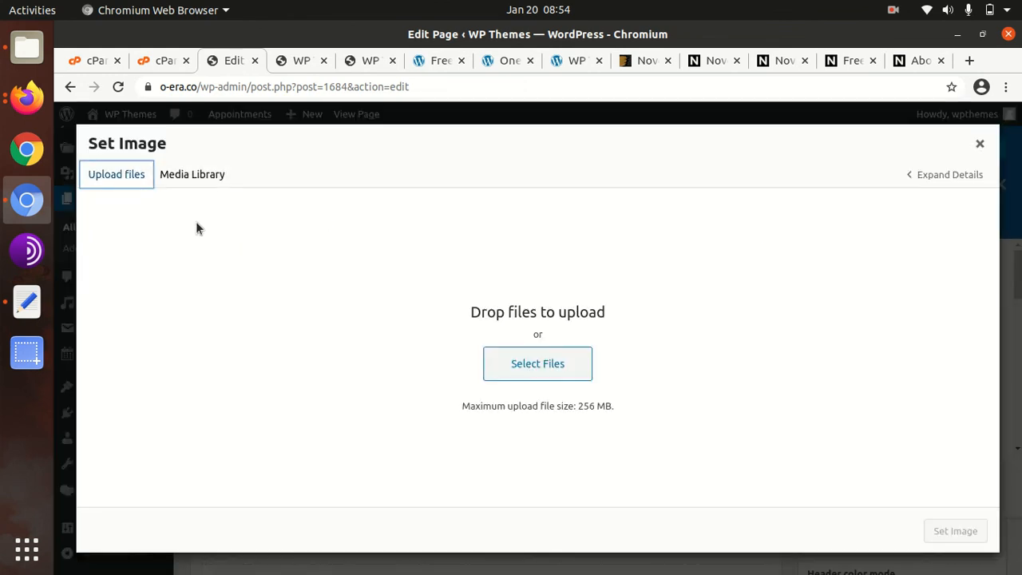
{"action": "left_click", "coordinate": [518, 360]}
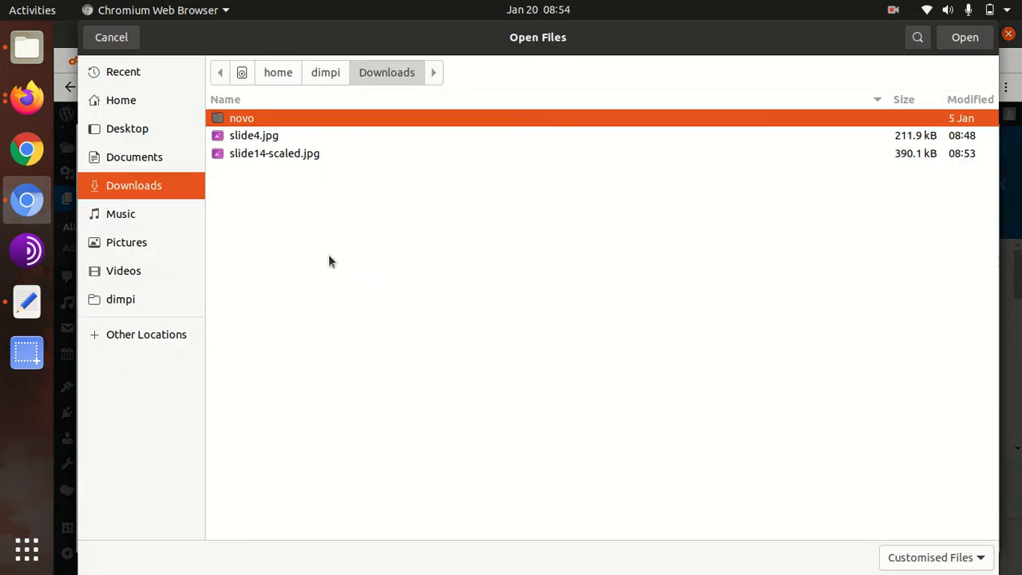
{"action": "left_click", "coordinate": [244, 154]}
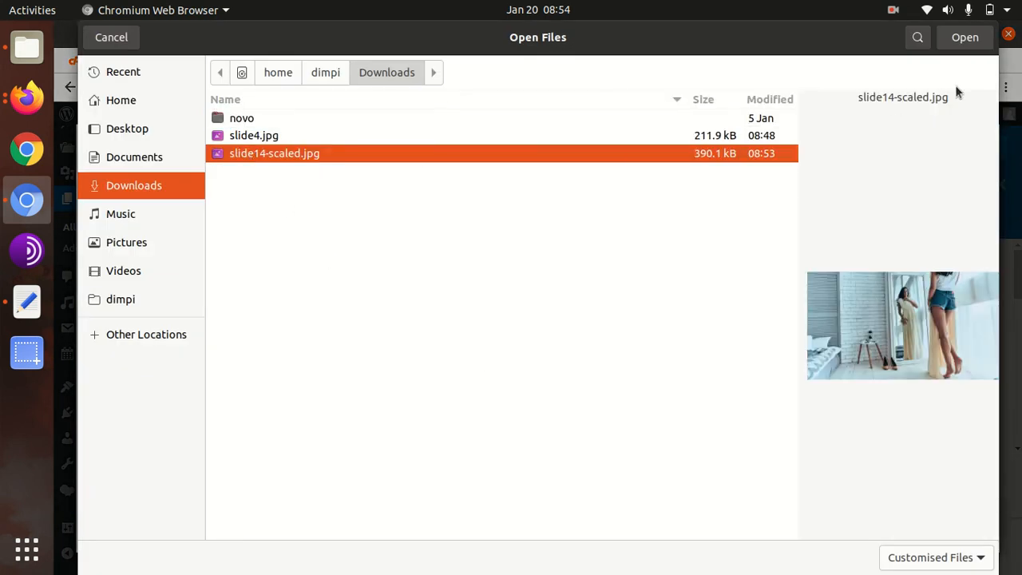
{"action": "left_click", "coordinate": [965, 37]}
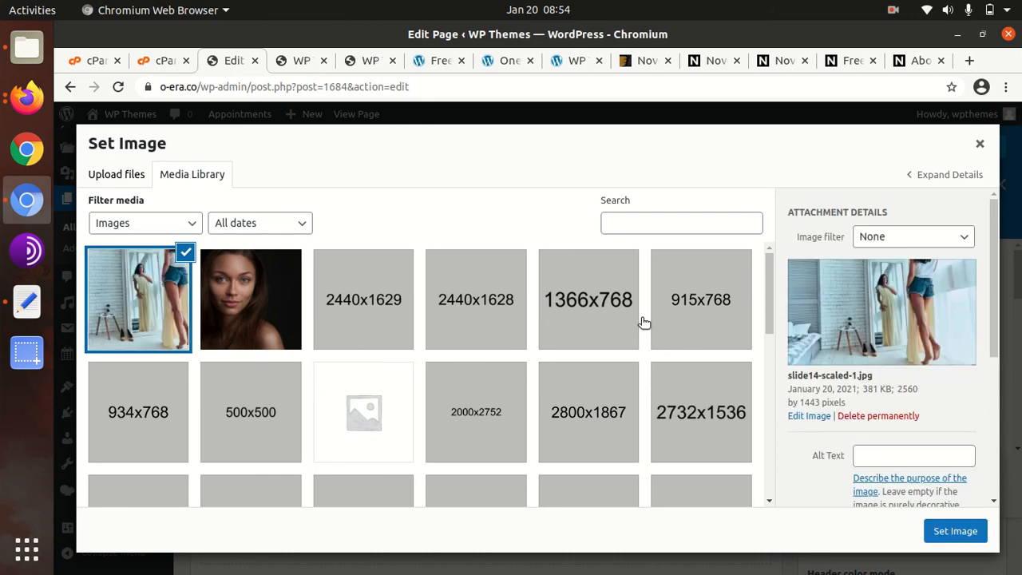
{"action": "left_click", "coordinate": [949, 532]}
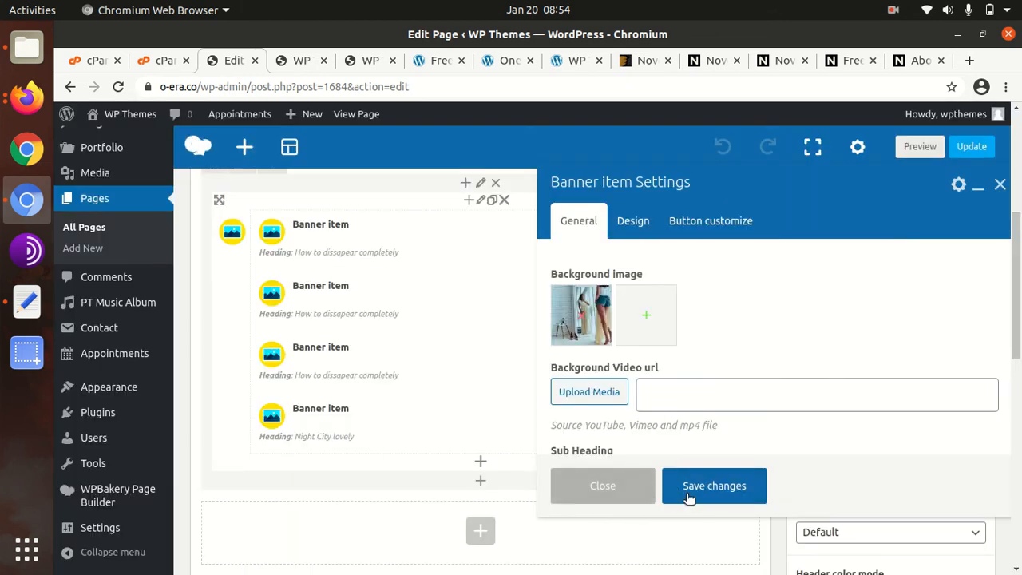
{"action": "left_click", "coordinate": [704, 491]}
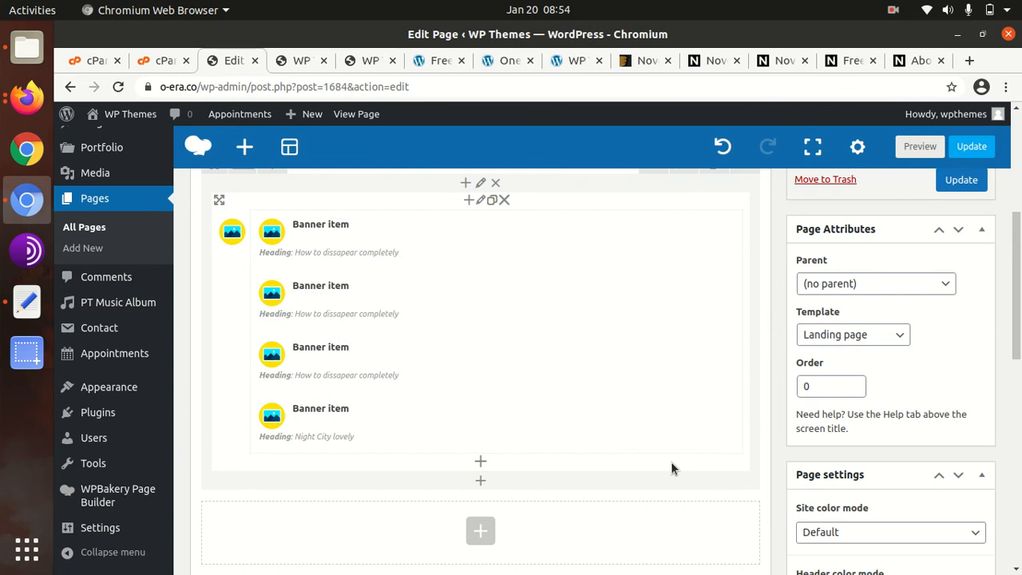
- Update the Home page and view the slider's second banner on the live site
{"action": "left_click", "coordinate": [971, 150]}
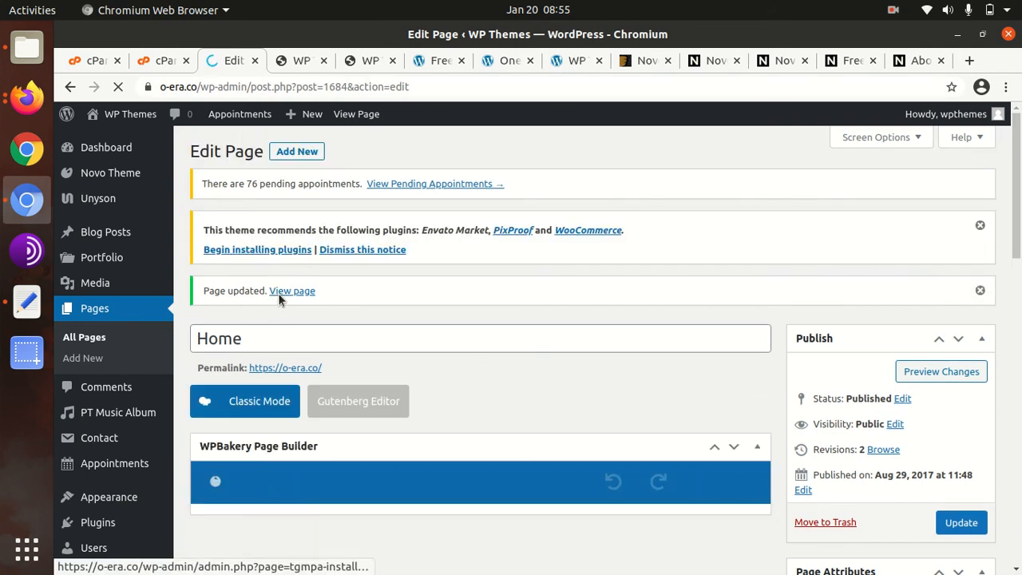
{"action": "left_click", "coordinate": [283, 290]}
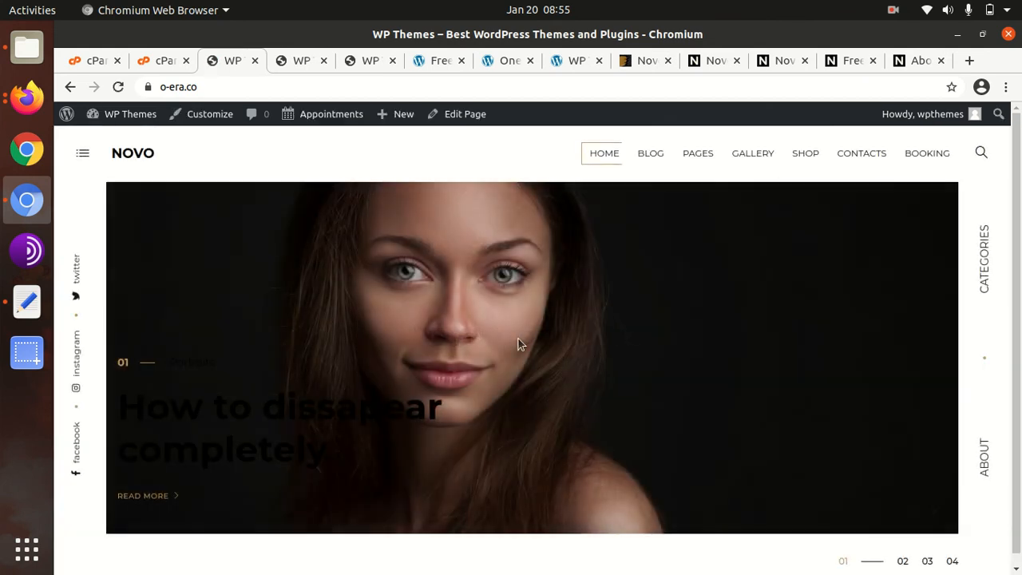
{"action": "left_click", "coordinate": [904, 561]}
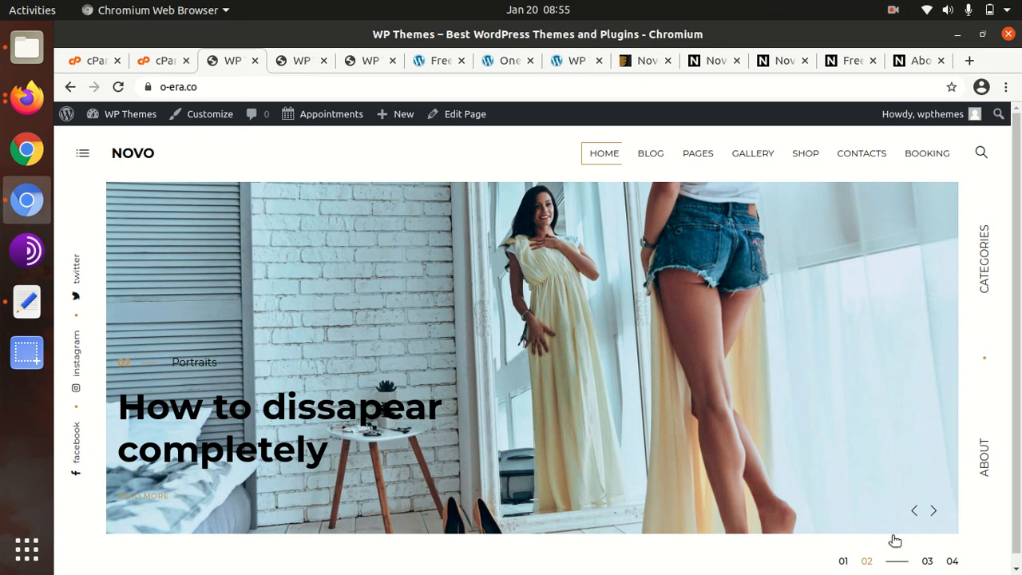
{"action": "scroll", "coordinate": [648, 409], "scroll_direction": "down", "scroll_amount": 1}
{"action": "mouse_move", "coordinate": [647, 164]}
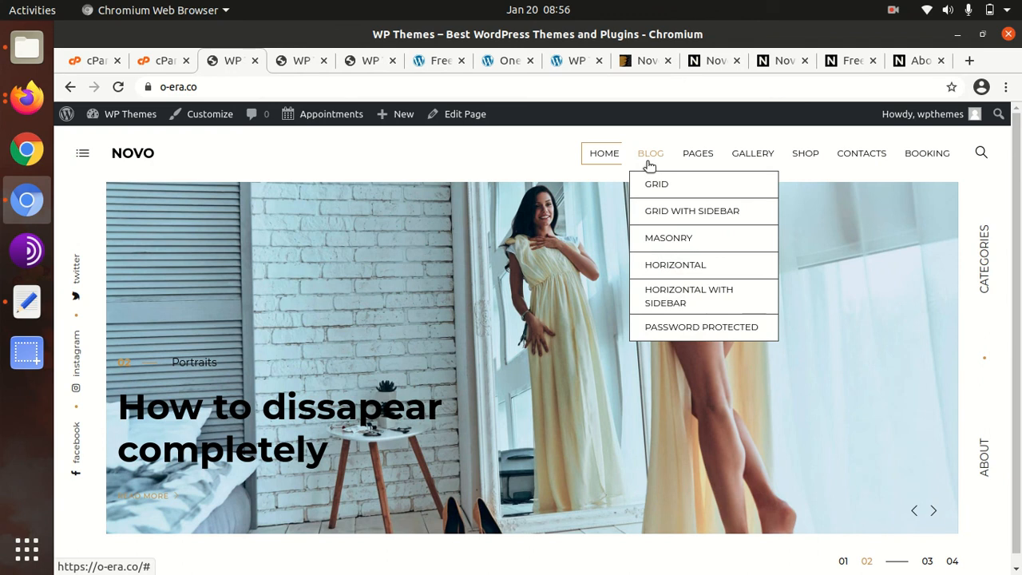